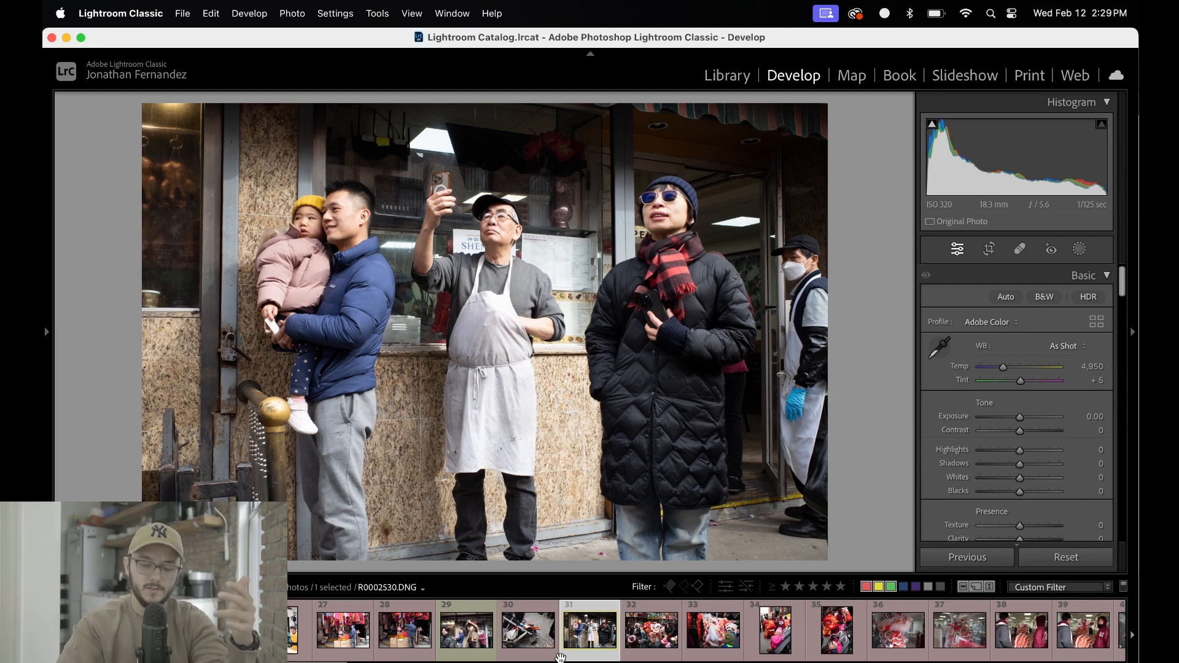
Try the red, yellow and green color labels on the selected photo R0002530.DNG.
key("6")
key("7")
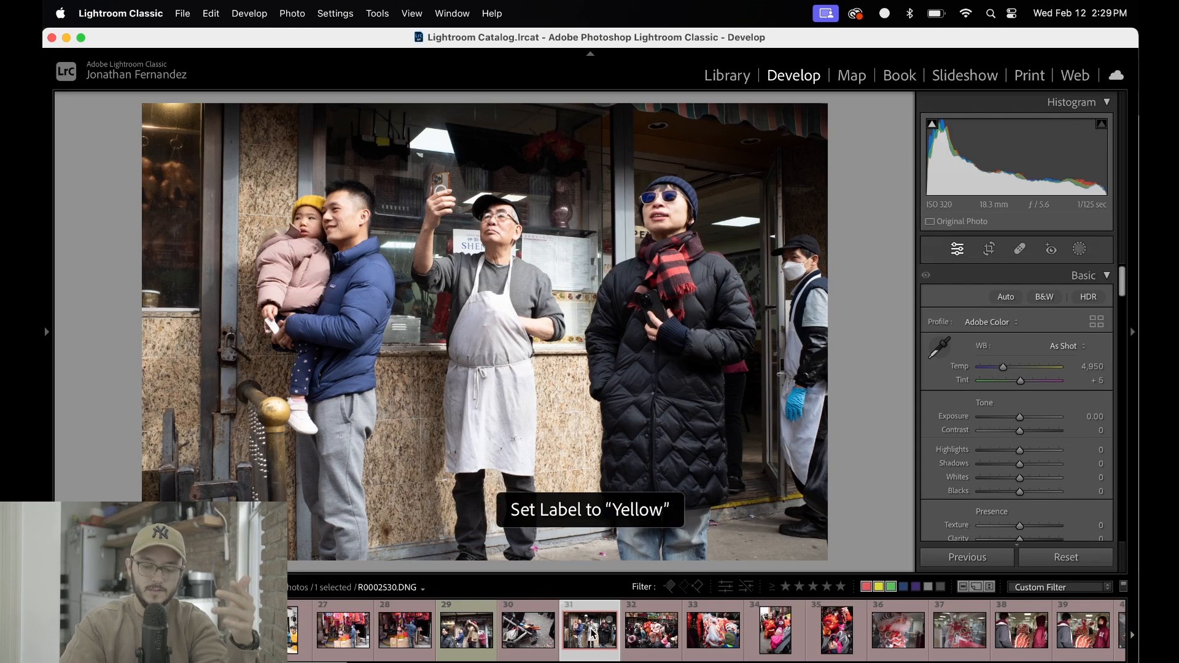
key("8")
key("6")
key("8")
key("6")
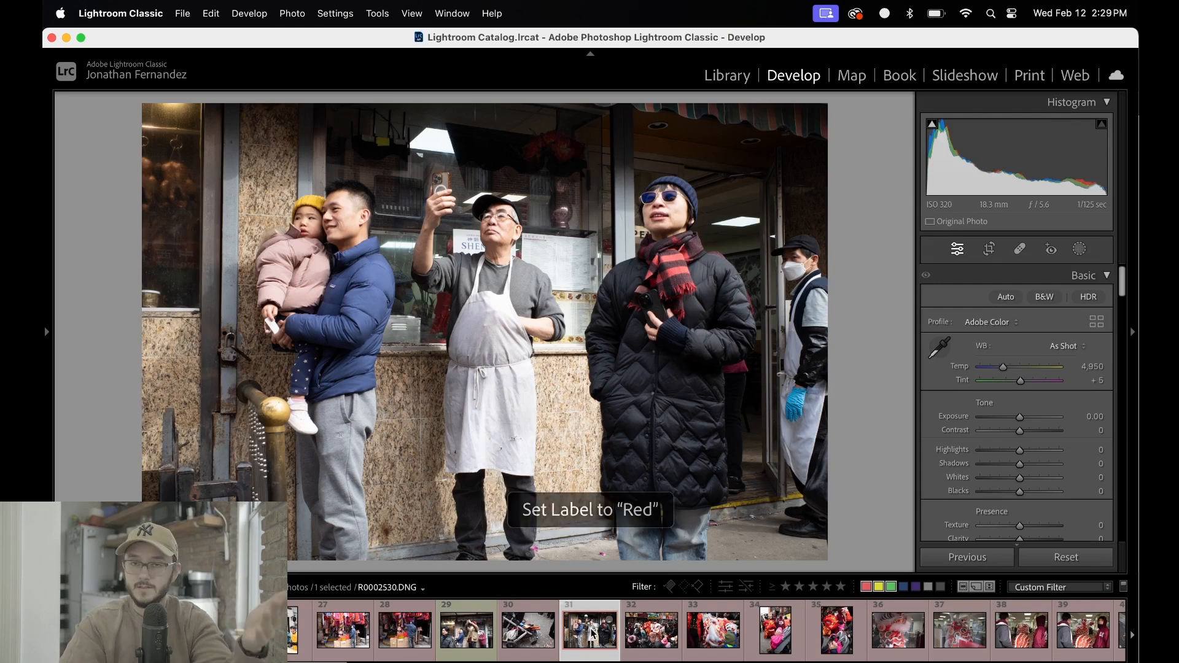
key("7")
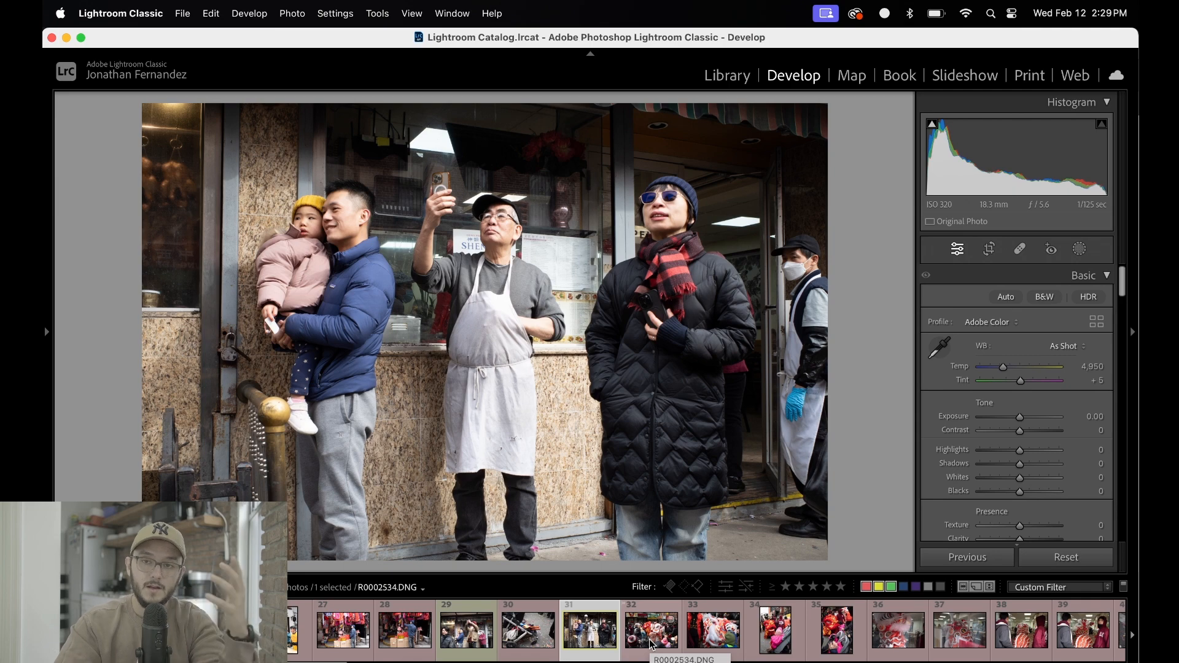
key("8")
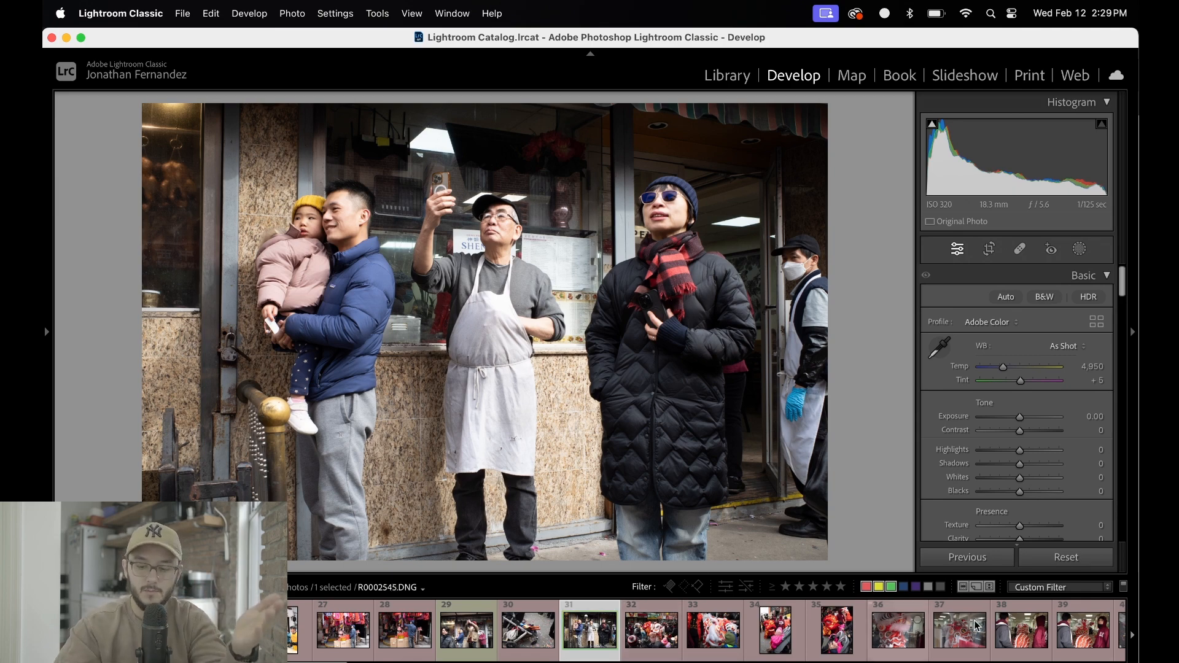
Toggle the red and yellow label filters on the filmstrip, restore them, and label R0002530.DNG yellow.
left_click(867, 587)
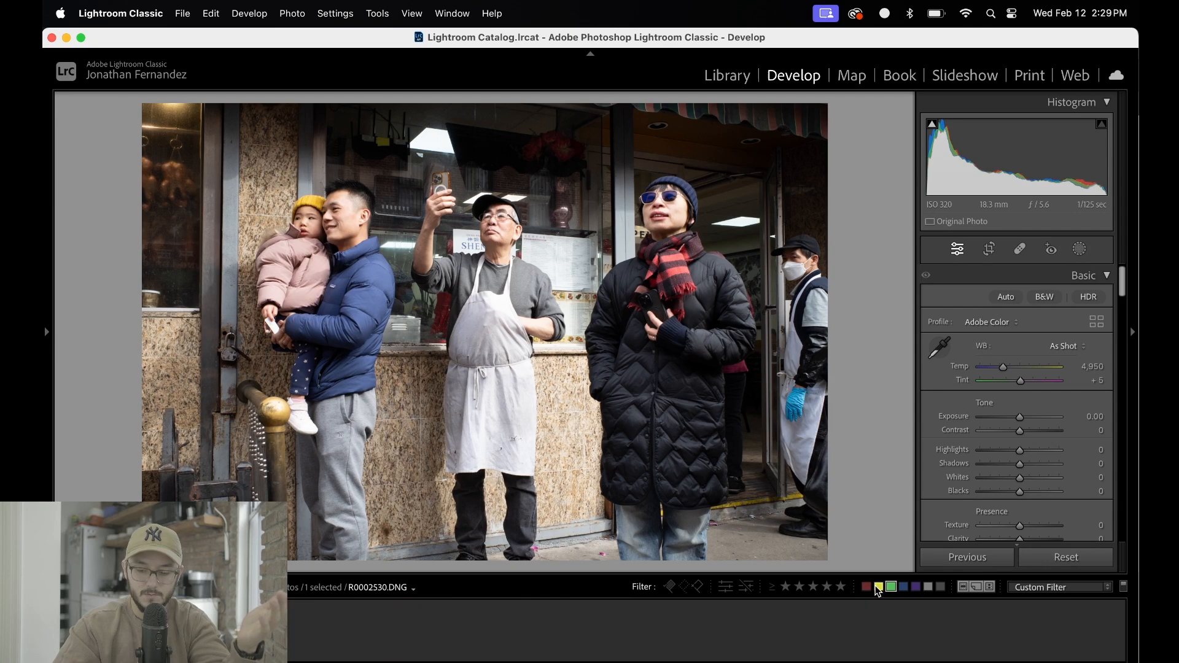
left_click(868, 588)
left_click(876, 588)
left_click(867, 587)
key("7")
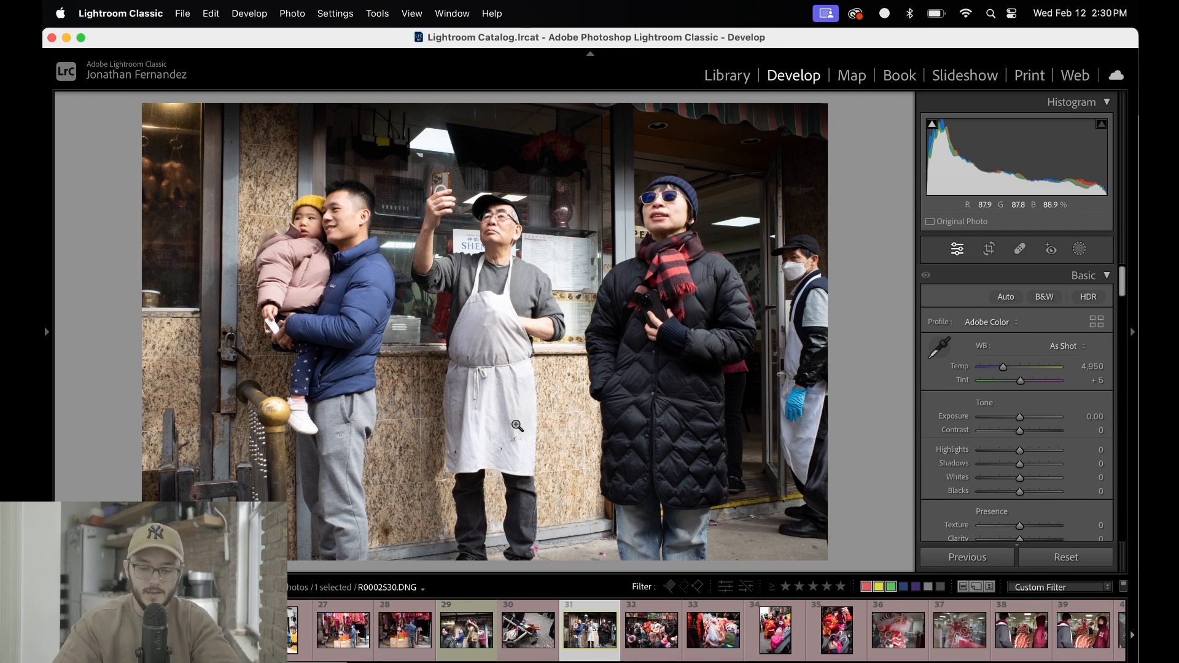
Compare the yellow-labelled photos R0002528.DNG and R0002530.DNG, and examine the faces in R0002530.DNG up close.
left_click(448, 639)
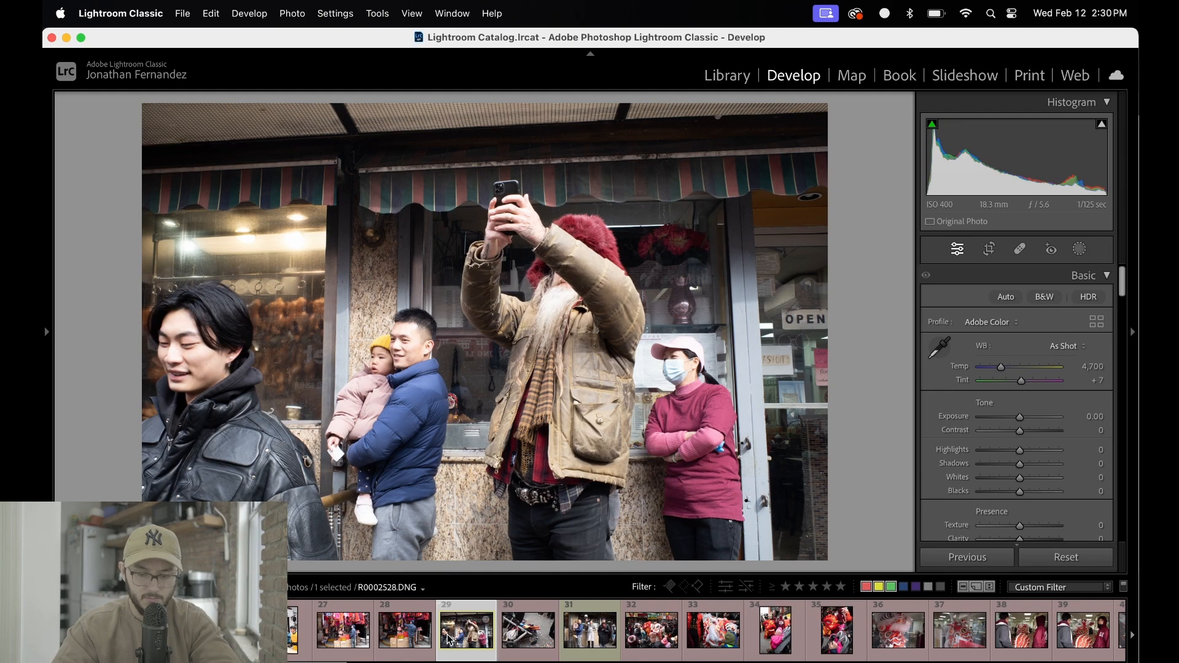
key("Right")
key("Right")
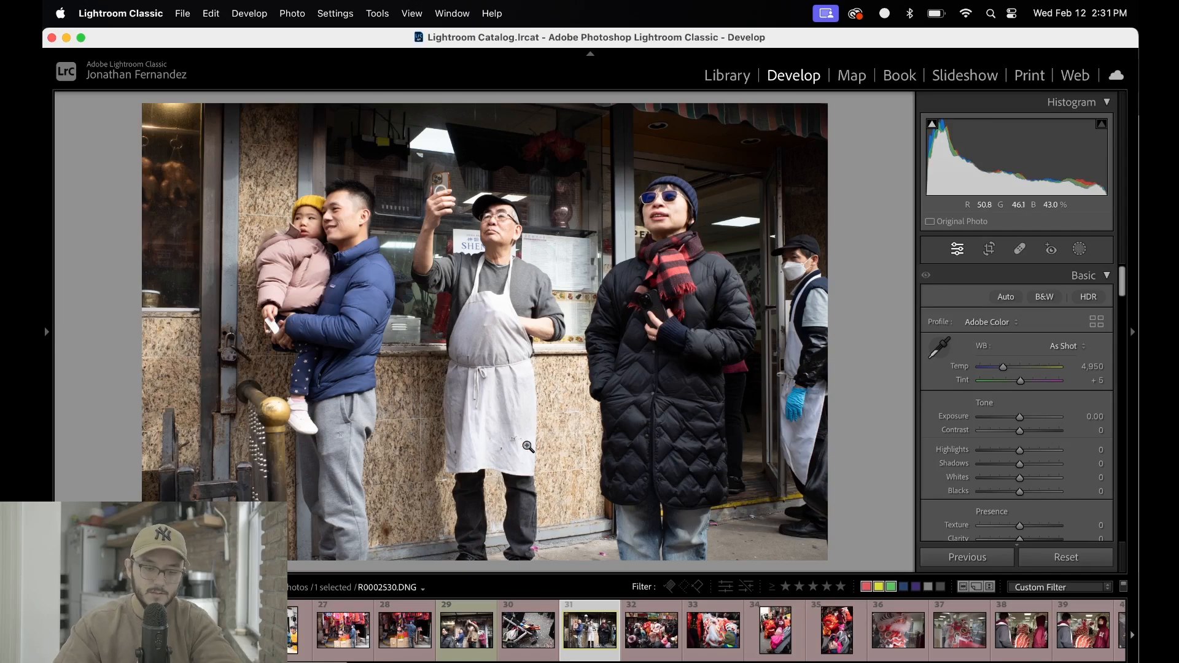
left_click(489, 229)
left_click_drag(490, 229, 719, 240)
left_click(718, 240)
left_click(619, 239)
left_click(619, 239)
Examine the man in the red fur hat in R0002528.DNG up close and return to R0002530.DNG.
key("Left")
key("Left")
left_click(541, 292)
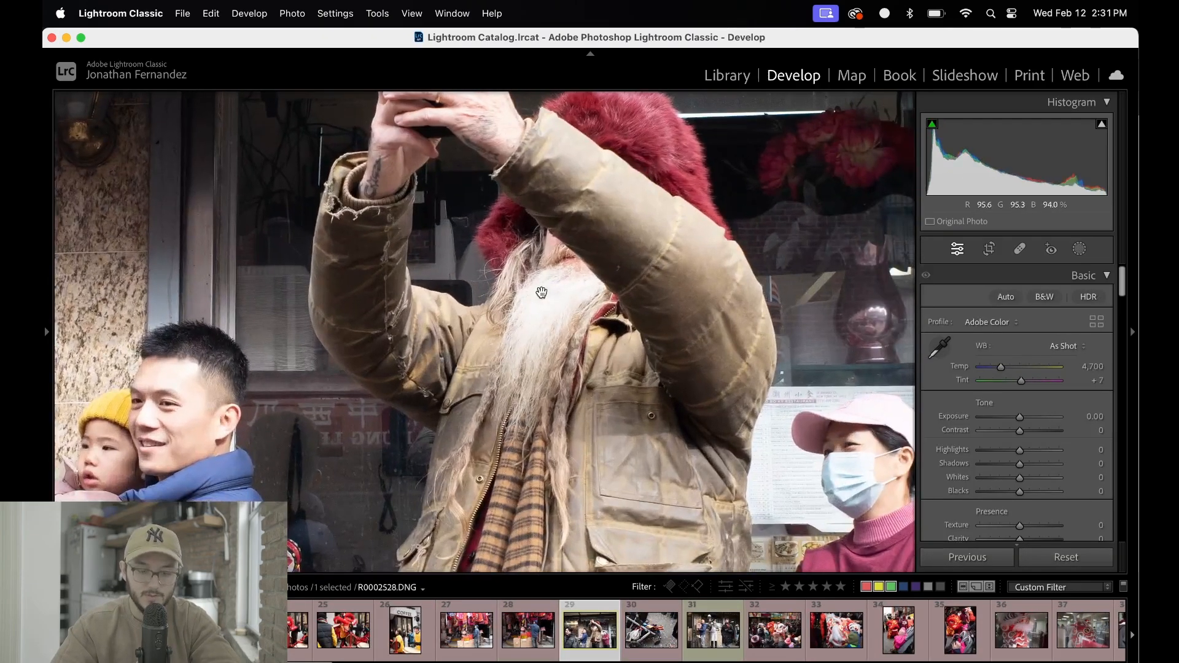
left_click(541, 292)
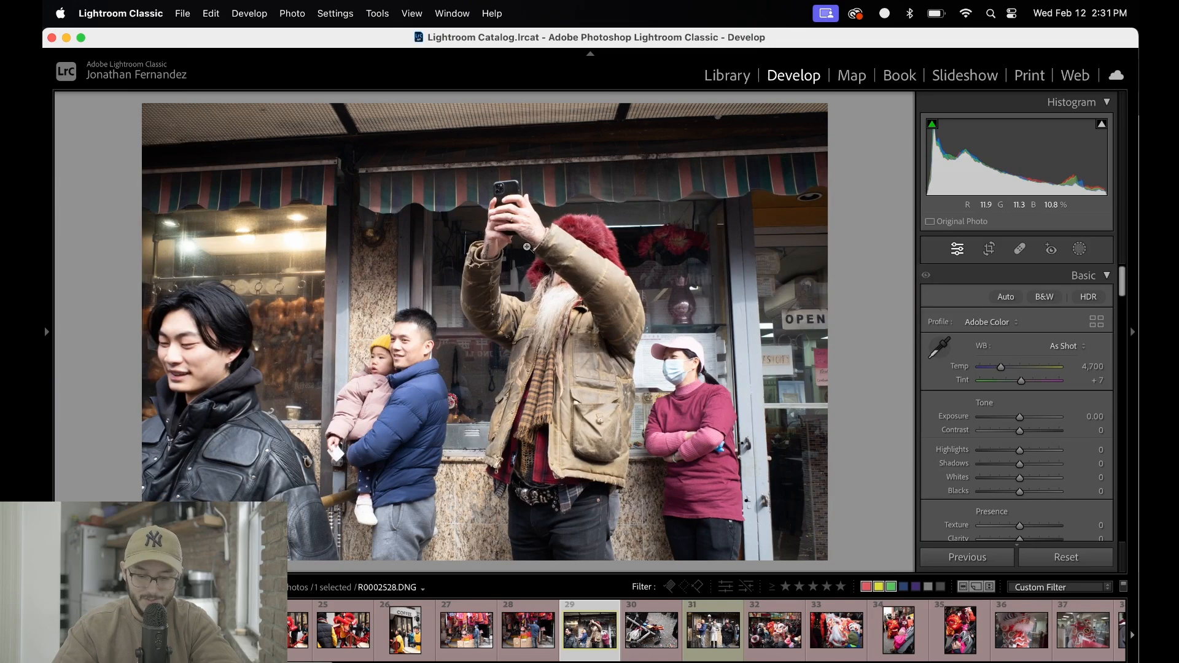
key("Right")
key("Right")
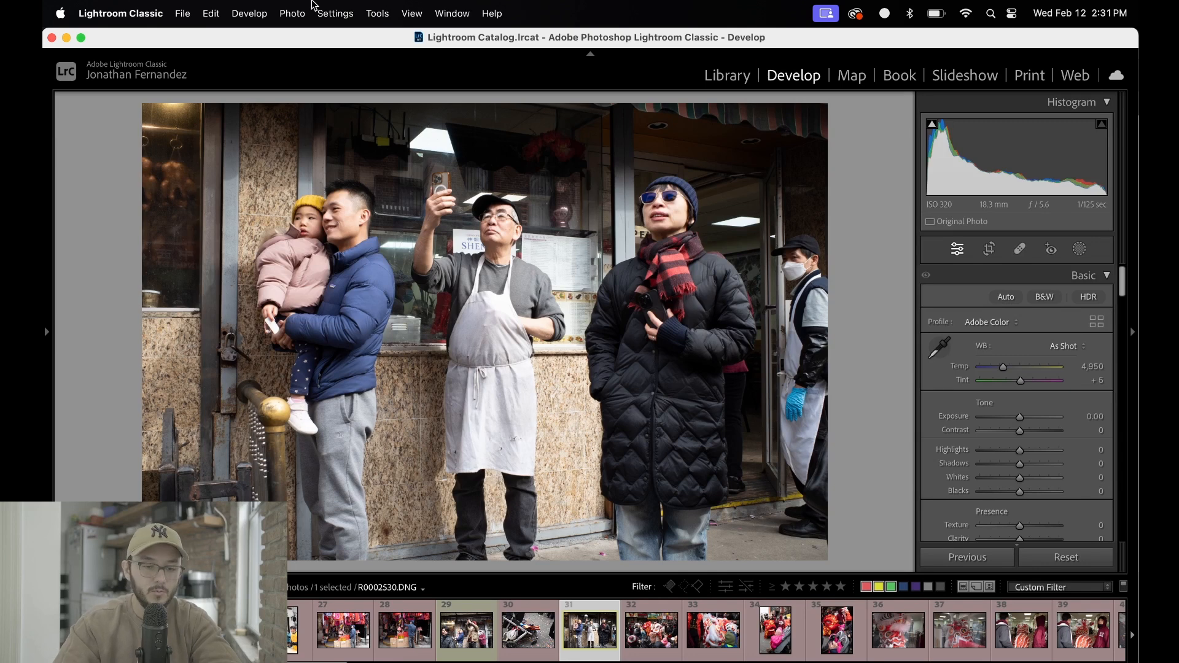
Open a copy of R0002530.DNG with Lightroom adjustments in the Dehancer Lightroom Plugin.
left_click(287, 10)
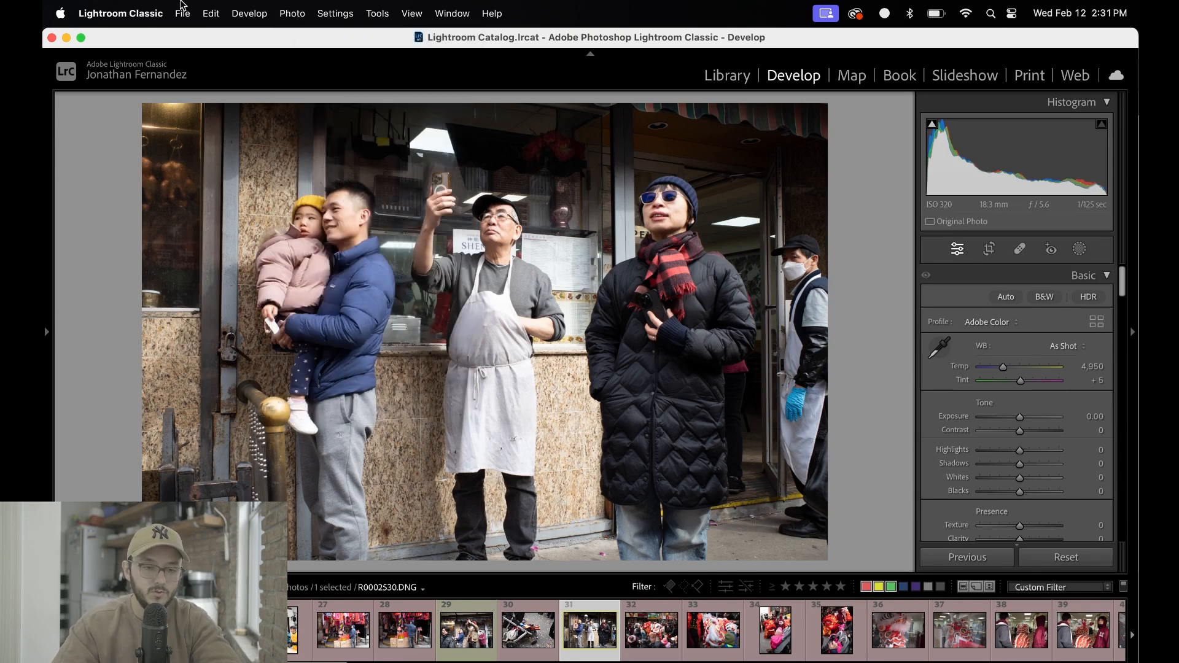
left_click(296, 16)
mouse_move(399, 107)
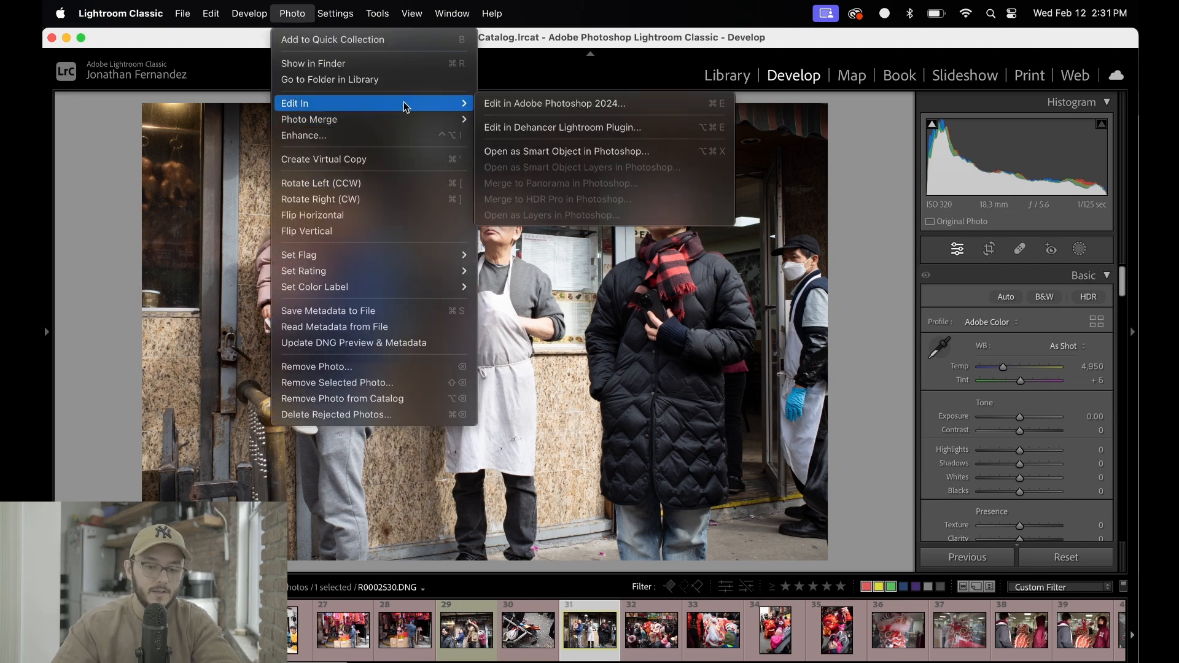
left_click(600, 129)
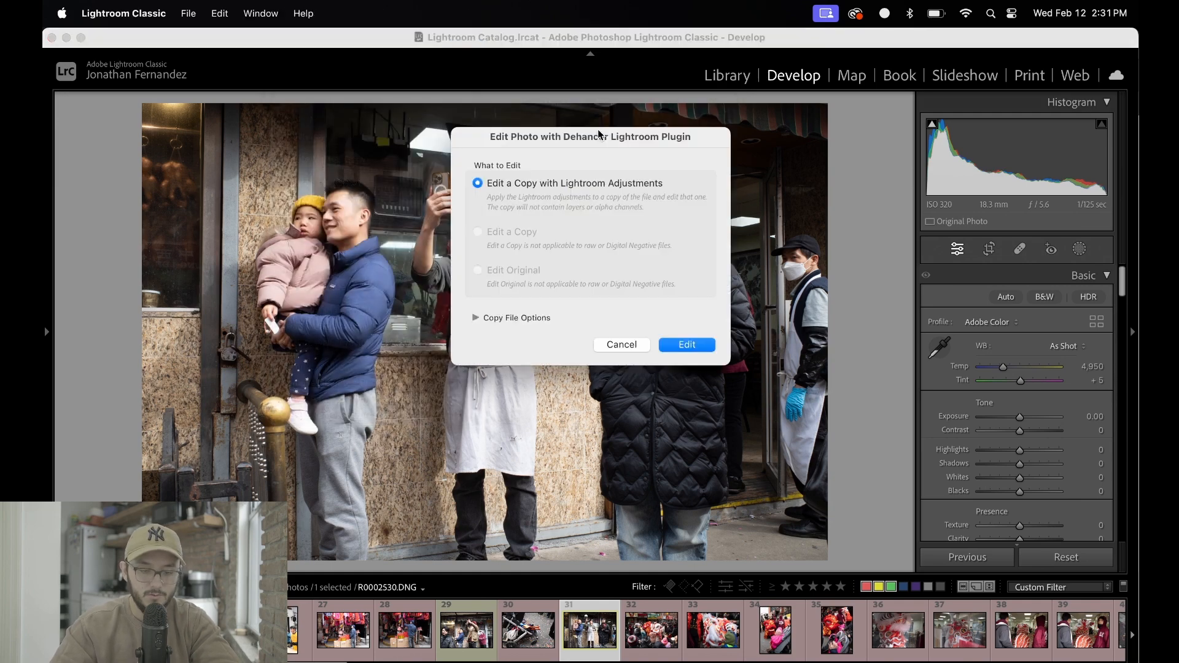
left_click(710, 345)
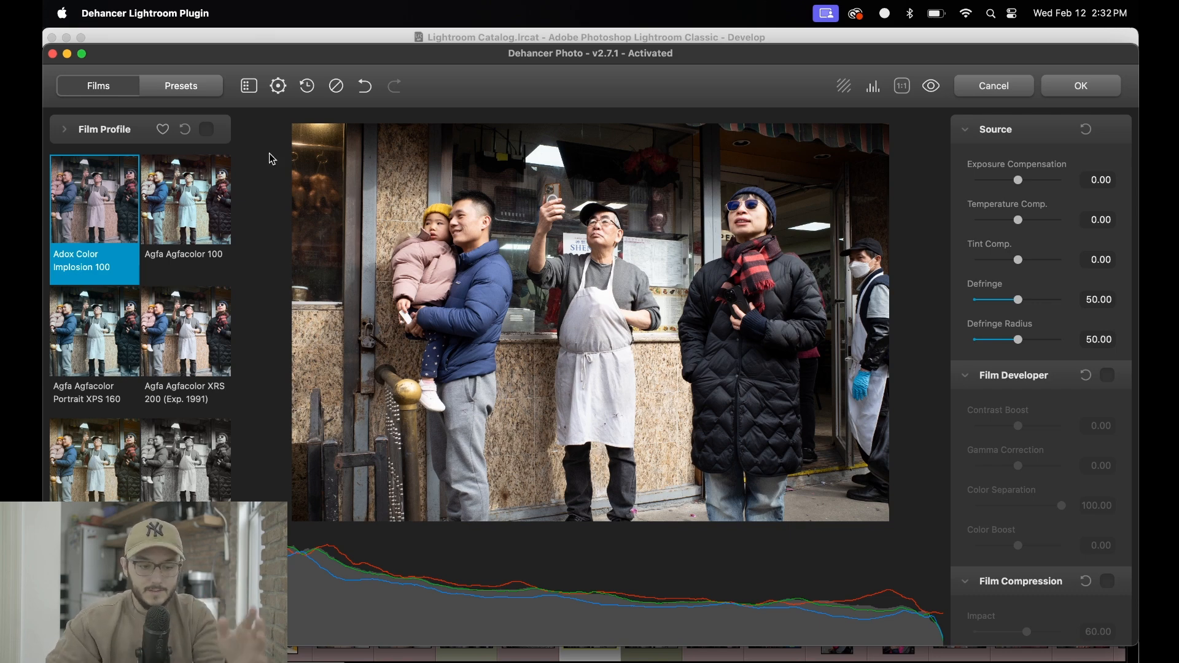
Enable the Film Compression and Print effects for the photo.
scroll(101, 212, "down", 5)
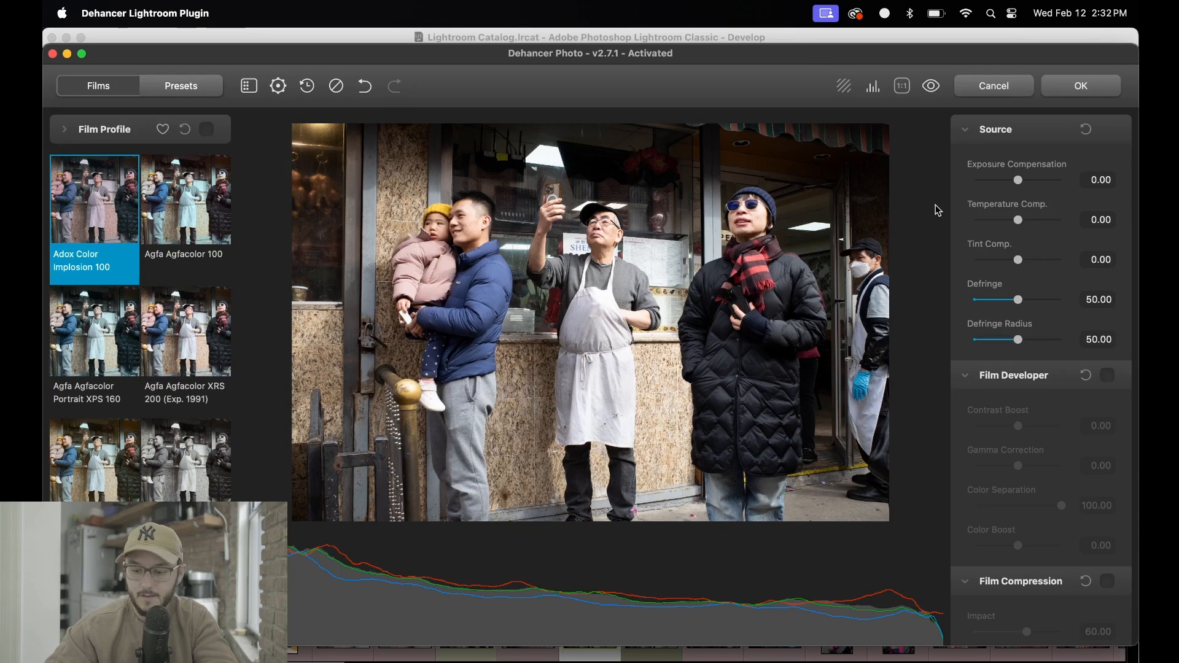
scroll(1044, 228, "down", 10)
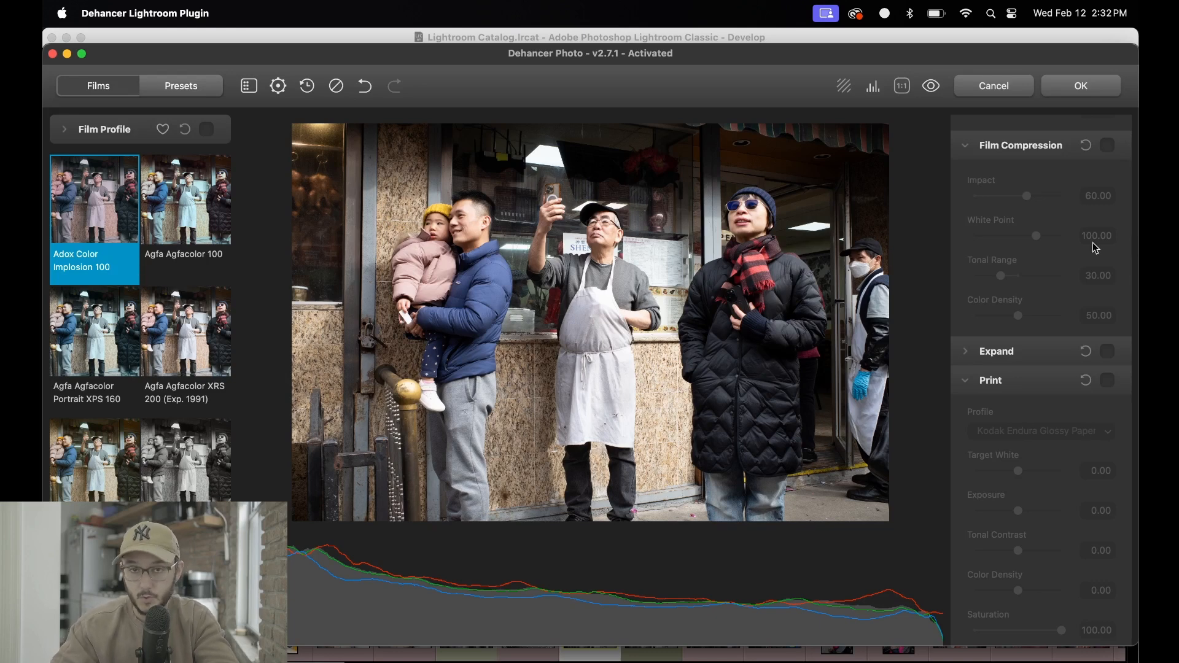
left_click(1107, 147)
scroll(1059, 332, "down", 5)
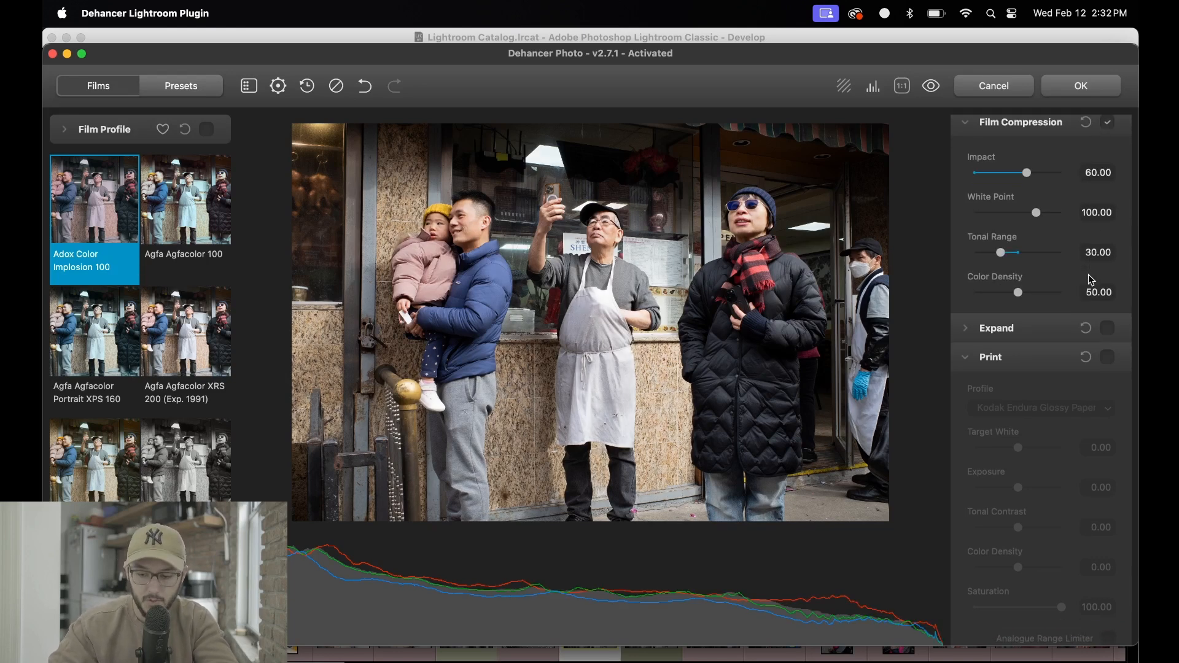
scroll(1081, 258, "up", 1)
left_click(1108, 189)
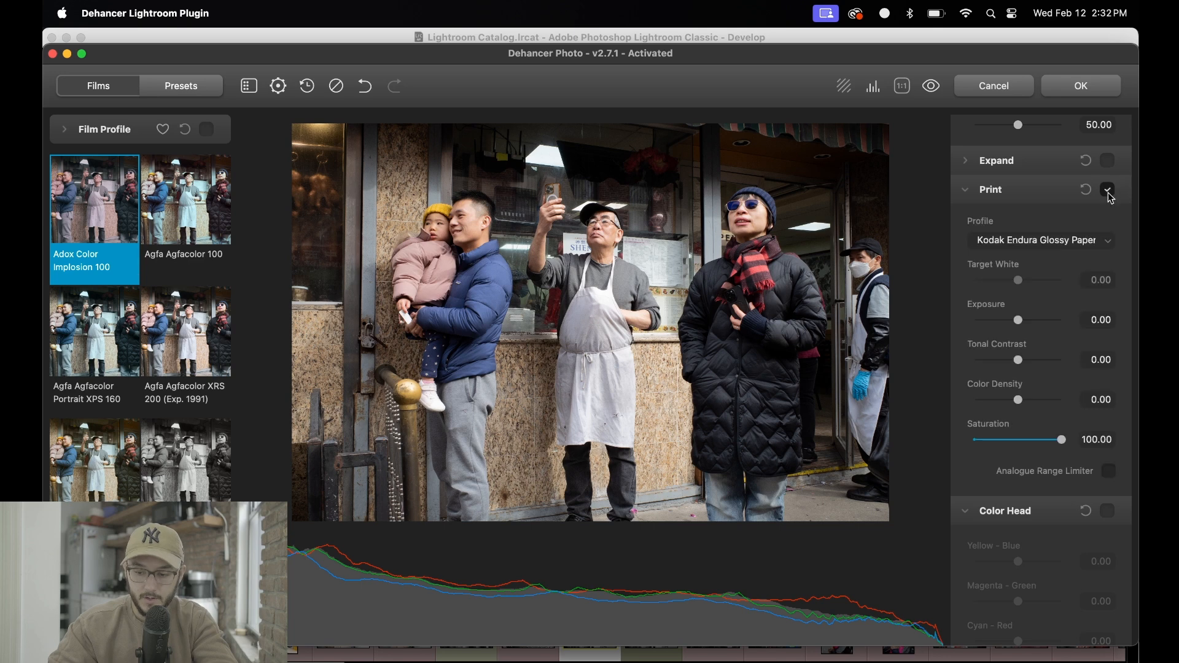
Enable Film Grain at 35 mm ISO 250 and Bloom at 35 mm / Super 35.
scroll(1061, 438, "down", 1)
scroll(1058, 433, "down", 5)
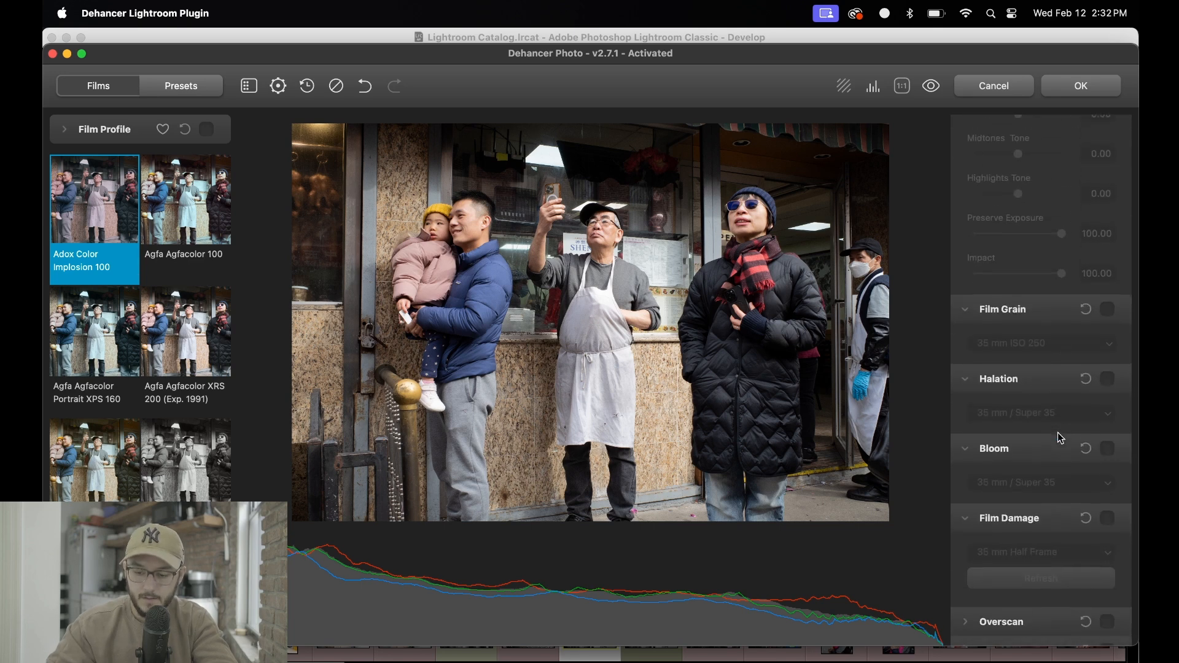
left_click(1107, 307)
scroll(1098, 415, "down", 1)
left_click(1107, 429)
Enable the Film Developer effect, keeping its default values.
scroll(1052, 493, "up", 3)
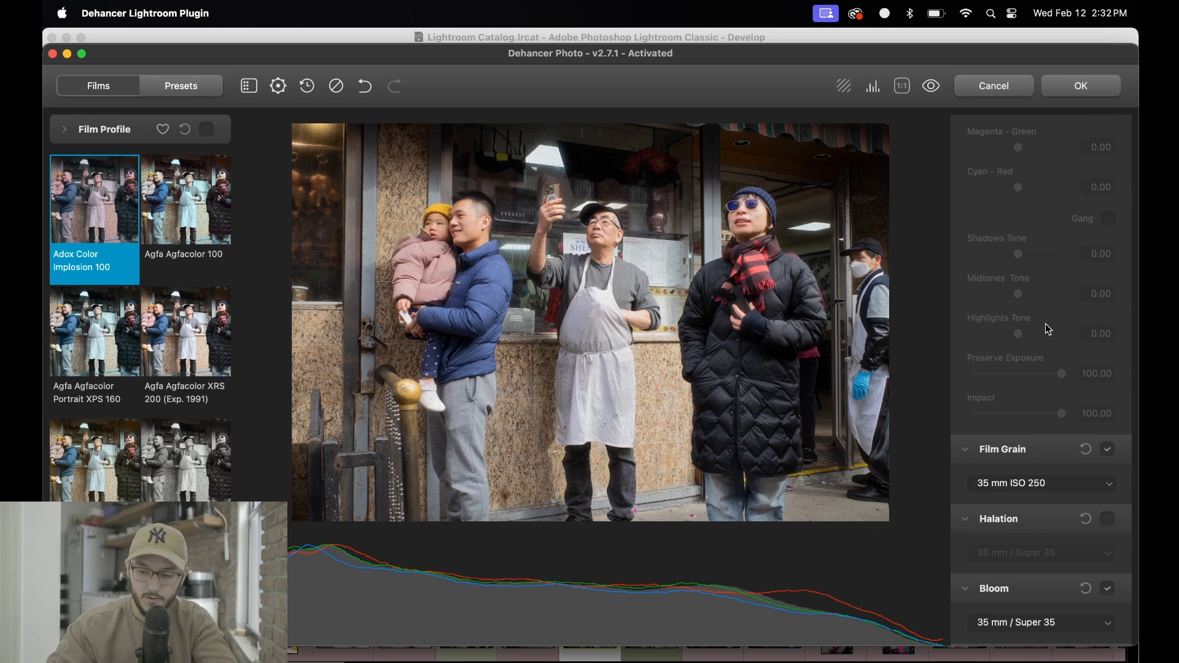
scroll(1052, 369, "up", 10)
scroll(1061, 335, "down", 4)
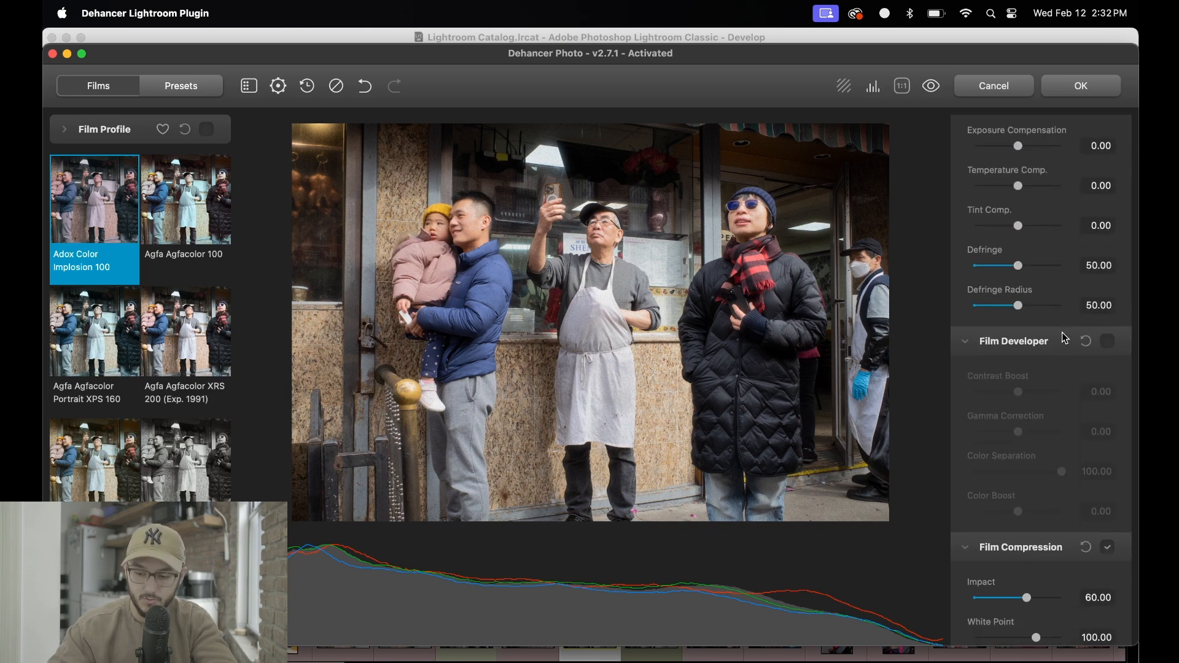
left_click(1108, 272)
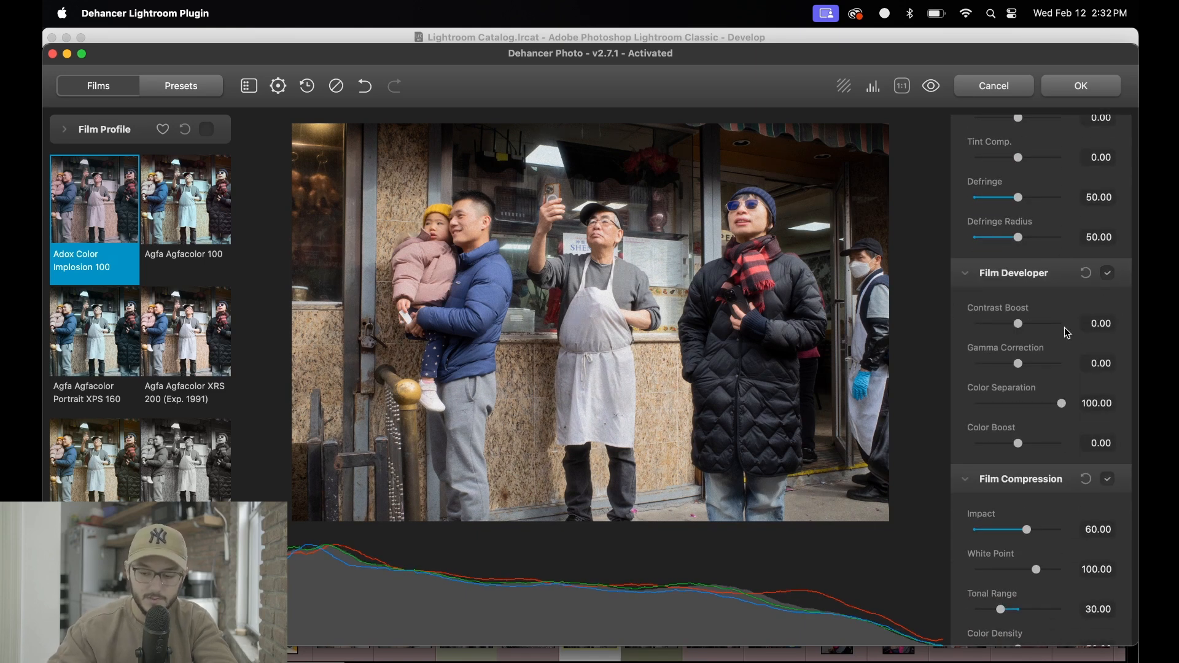
Set the Print profile to Kodak 2383 Print Film, trying Cineon Film Log for comparison.
scroll(1011, 341, "up", 4)
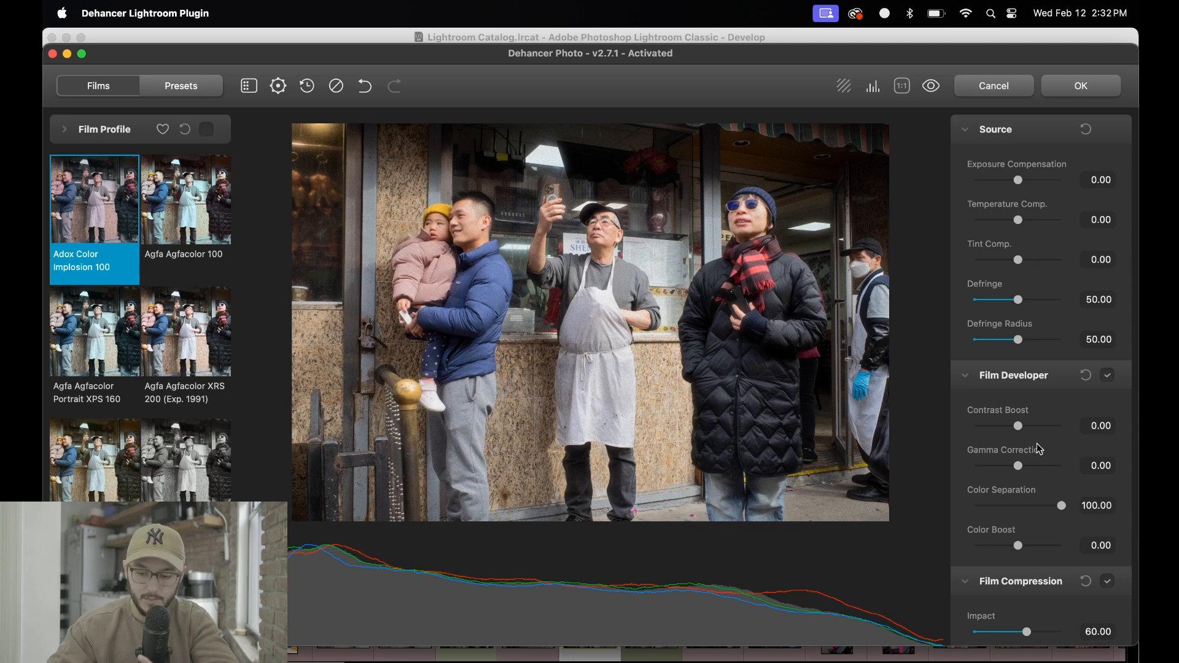
scroll(1057, 510, "down", 12)
scroll(1052, 202, "down", 2)
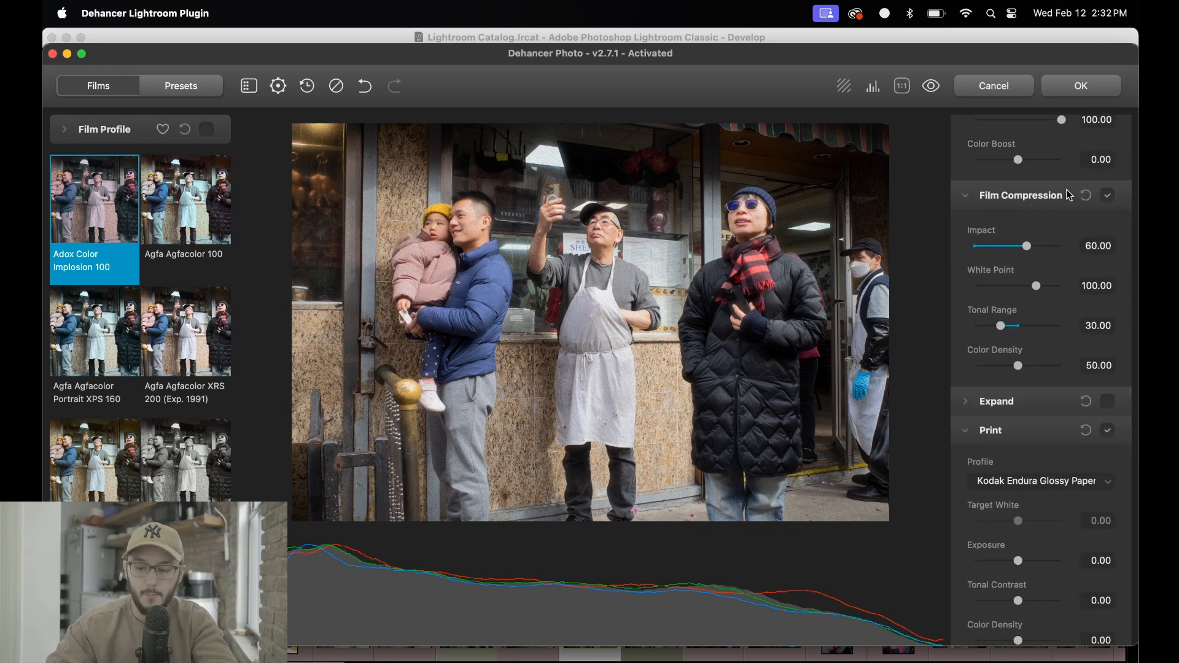
scroll(1032, 227, "down", 7)
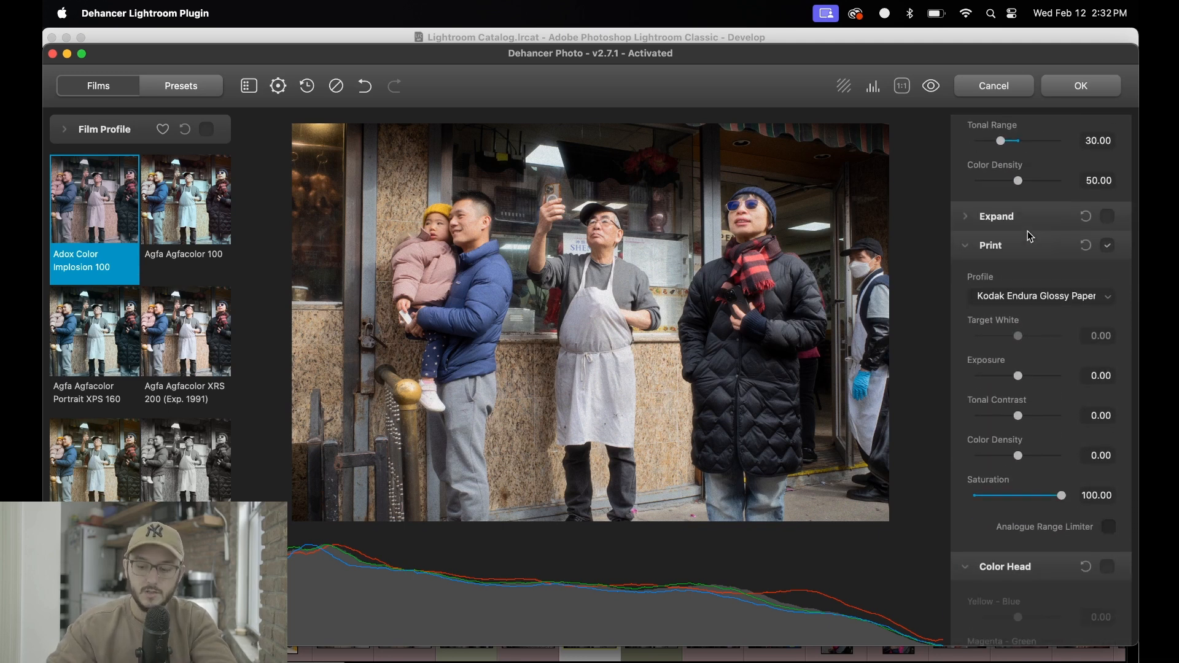
left_click(1053, 296)
left_click(1056, 287)
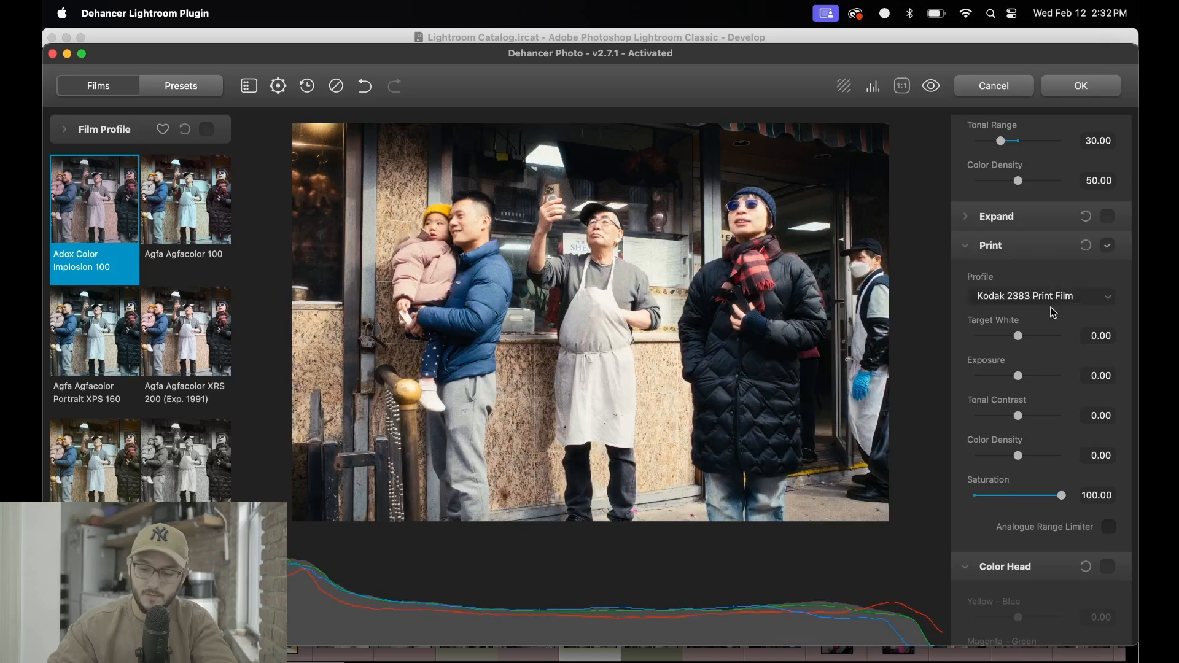
left_click(1053, 297)
left_click(1051, 283)
left_click(1045, 298)
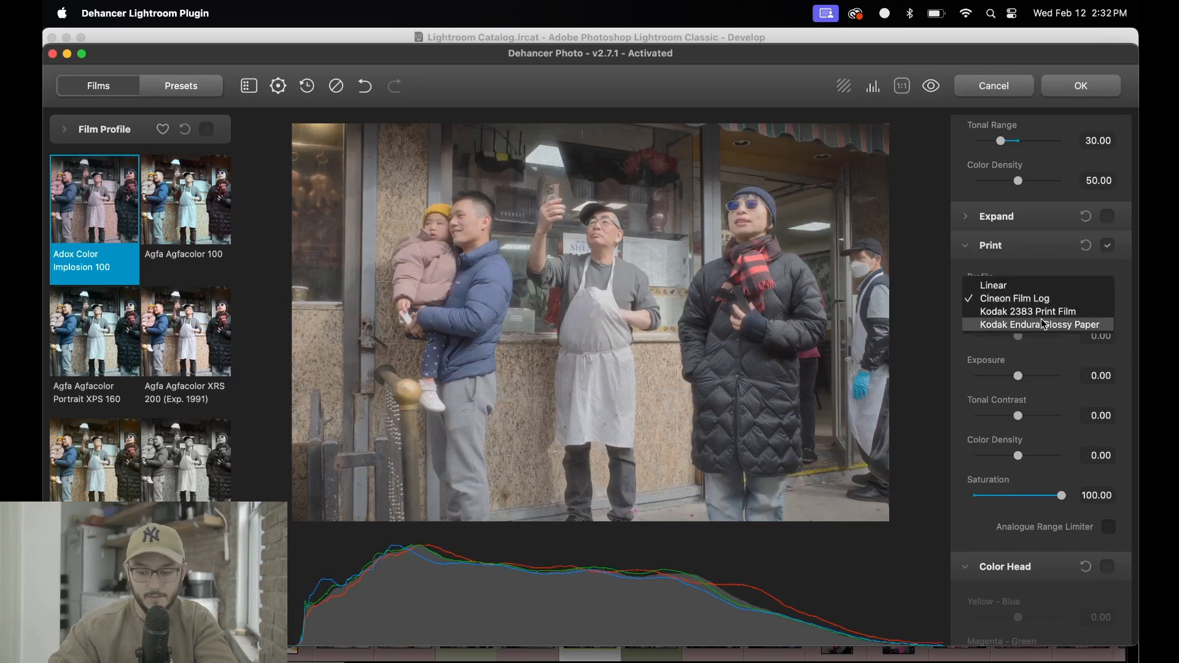
left_click(1045, 312)
Compare Kodak Endura Glossy Paper with Kodak 2383 Print Film, and switch the Print effect off and on again.
scroll(1046, 312, "down", 1)
scroll(1045, 312, "down", 15)
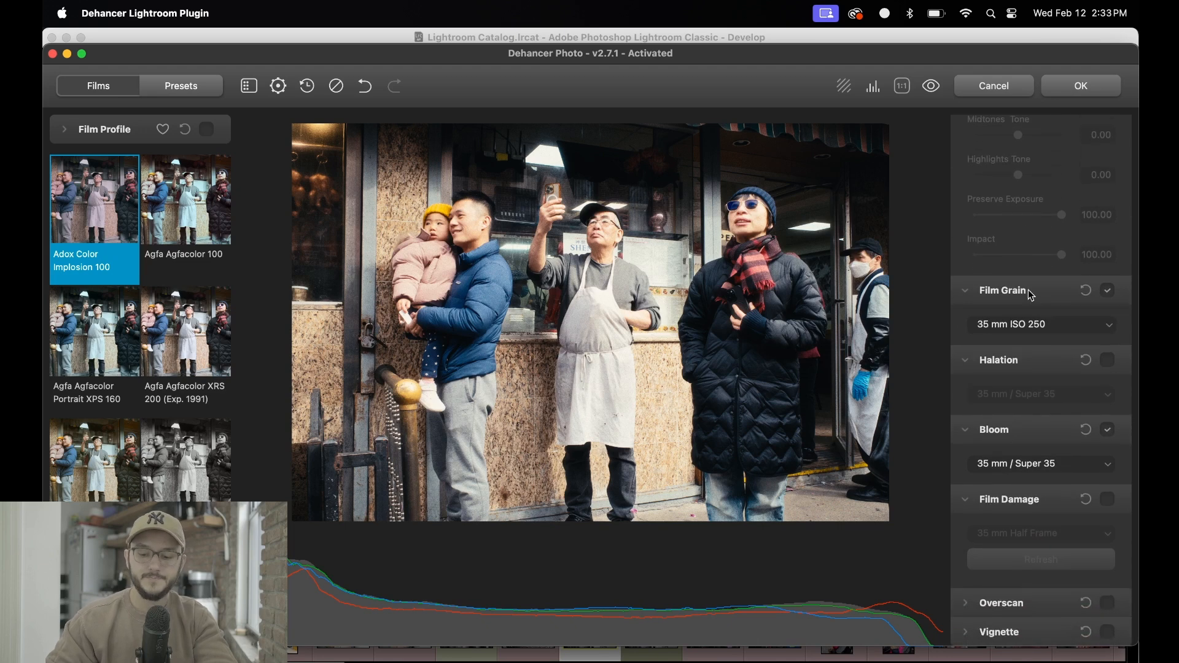
scroll(1012, 310, "up", 10)
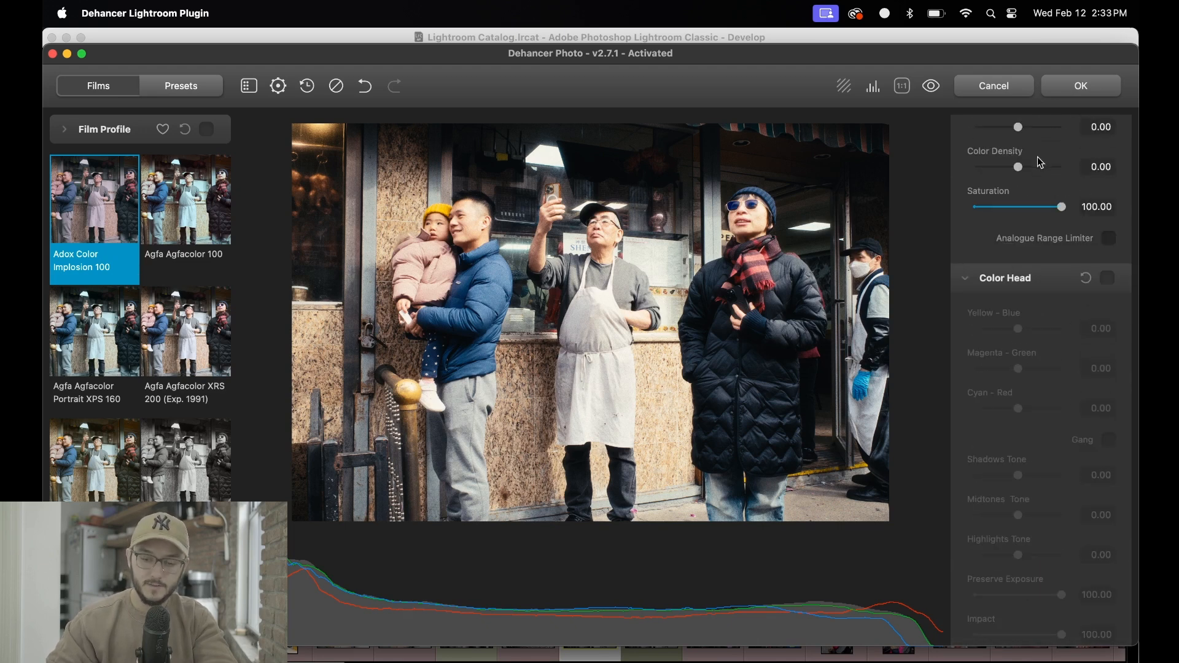
scroll(1042, 162, "up", 3)
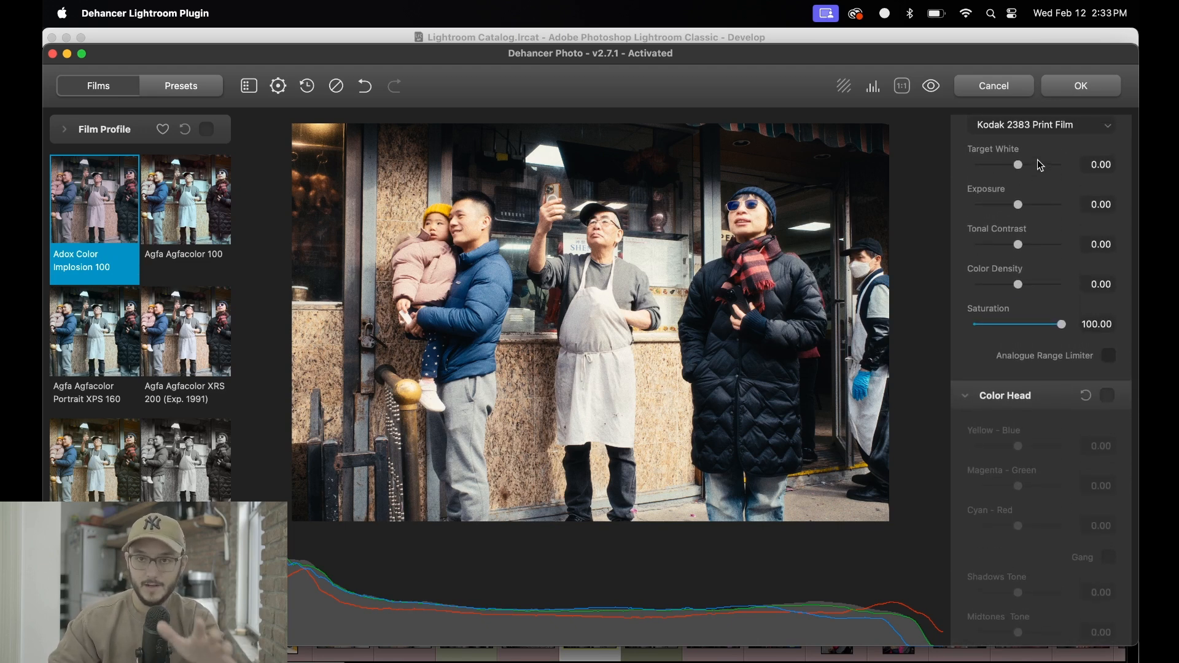
scroll(1038, 172, "up", 2)
left_click(1035, 180)
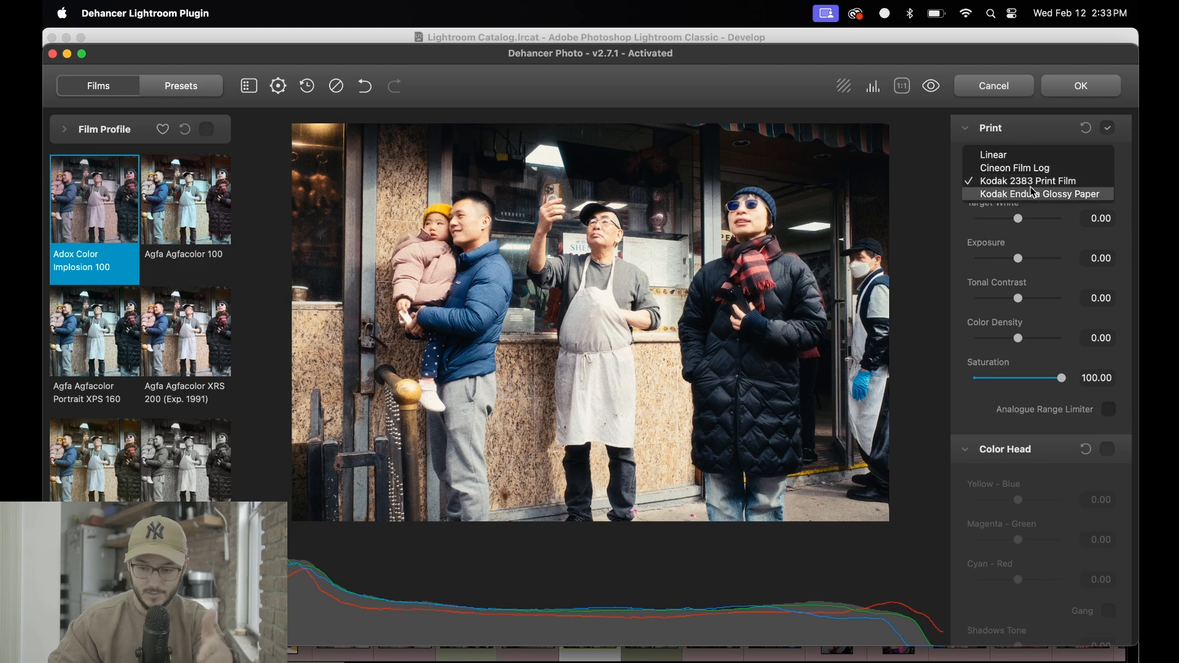
left_click(1035, 193)
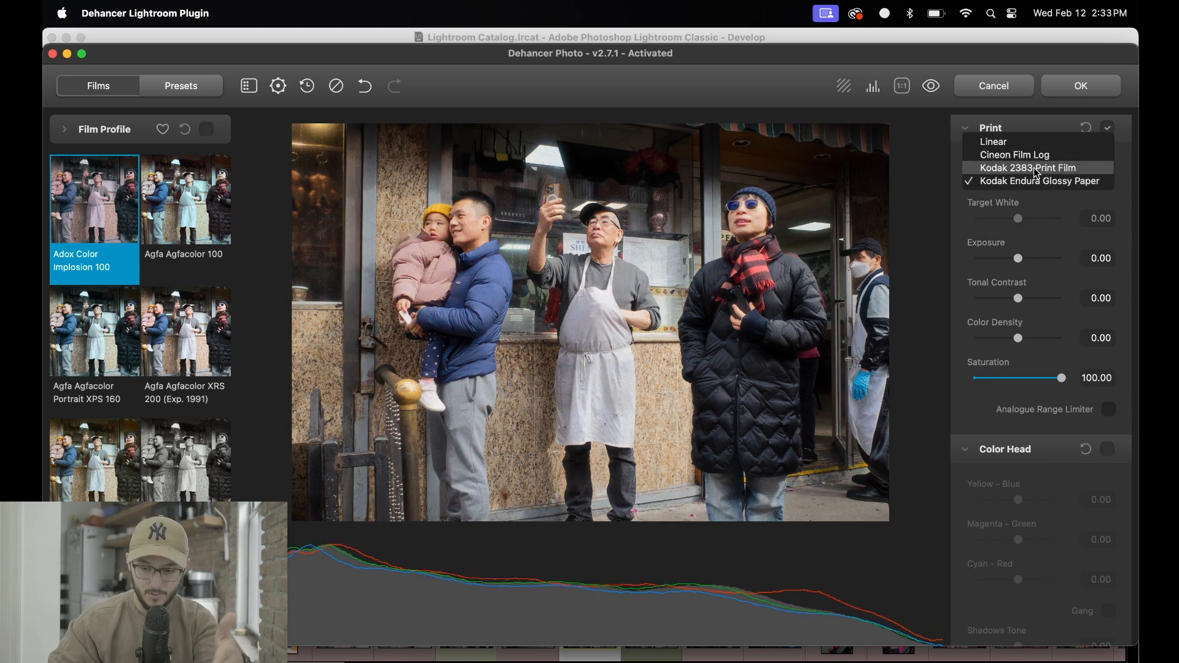
left_click(1034, 168)
left_click(1110, 128)
left_click(1110, 128)
Switch the Film Grain effect off and back on to compare its influence on the photo.
scroll(1106, 132, "down", 1)
scroll(1102, 127, "down", 15)
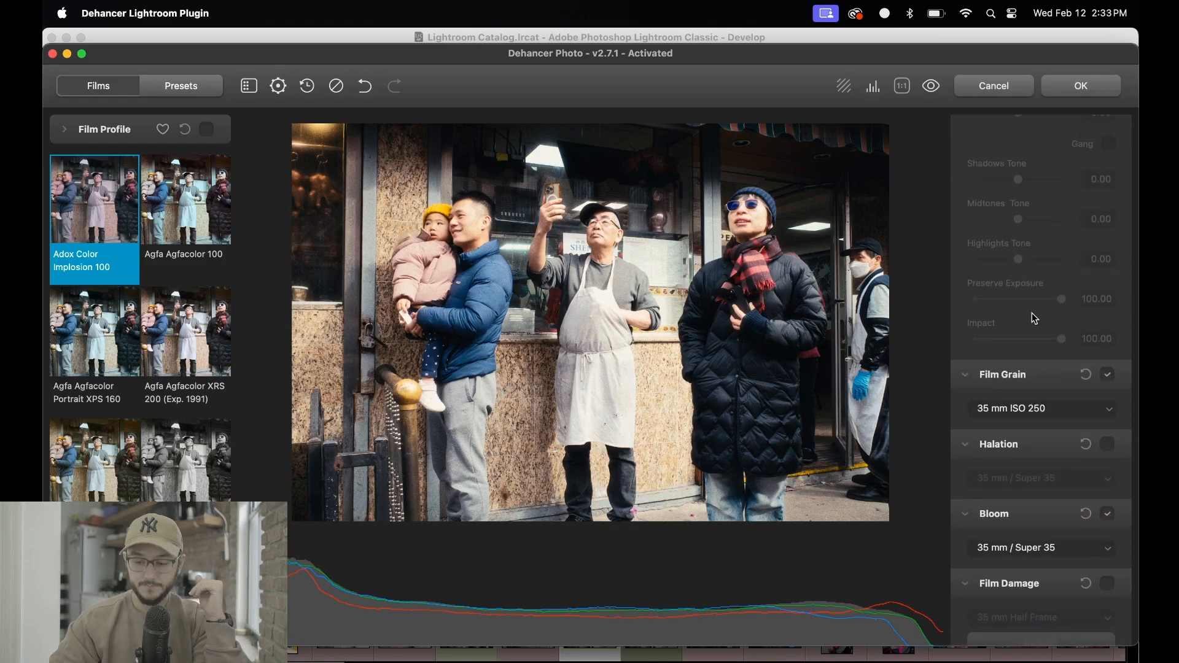
scroll(1034, 316, "down", 2)
left_click(1109, 315)
left_click(1110, 316)
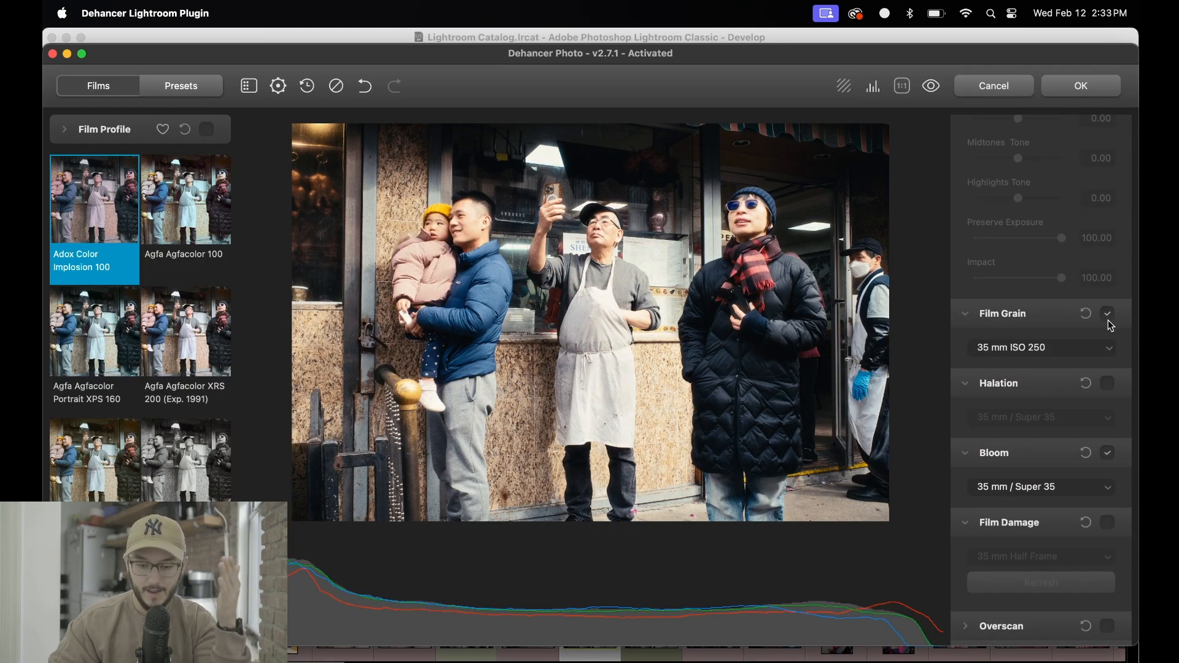
Try the 35 mm ISO 500 film grain for comparison and return Film Grain to 35 mm ISO 250.
left_click(1087, 347)
left_click(1076, 360)
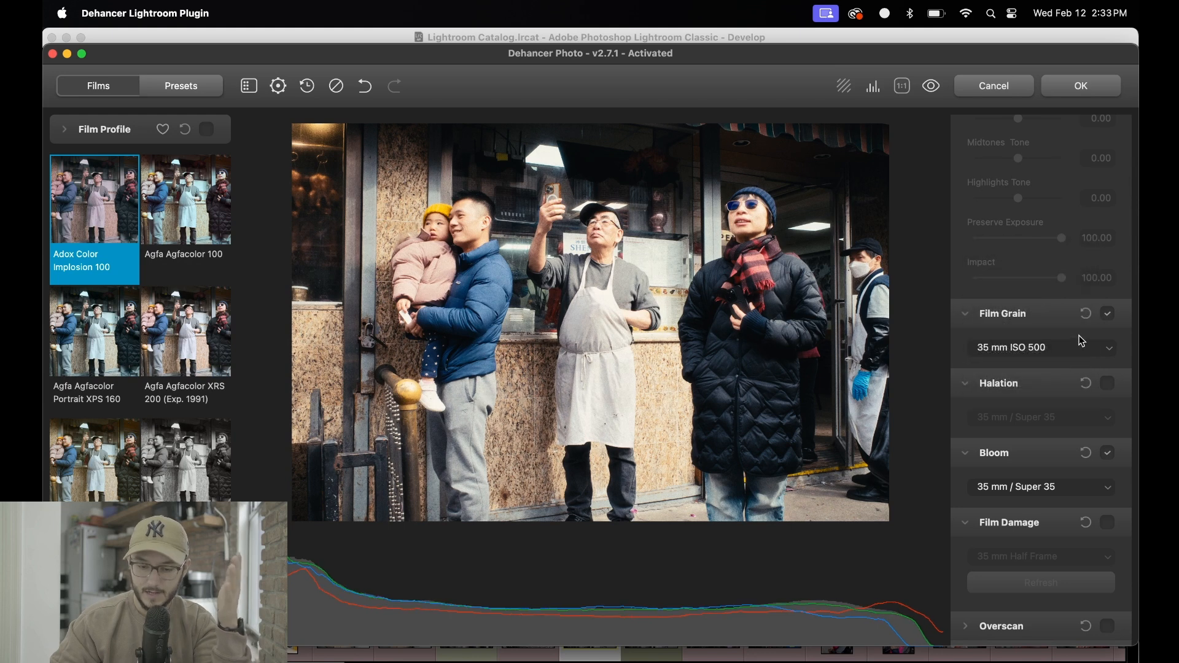
left_click(1077, 342)
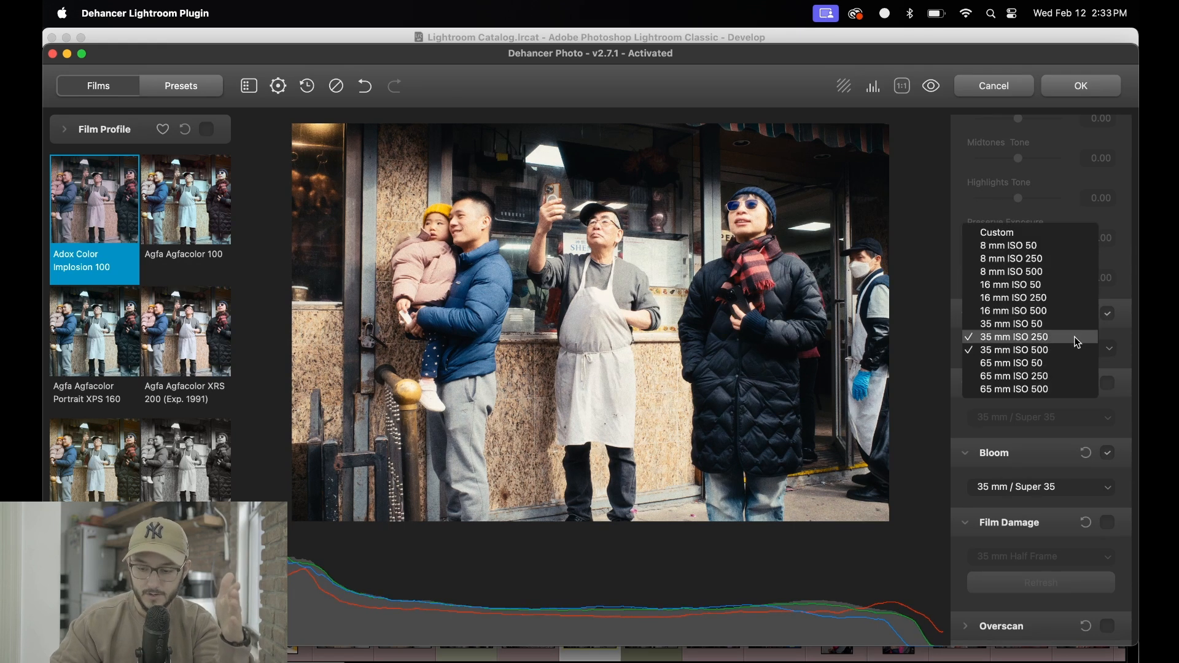
left_click(1079, 338)
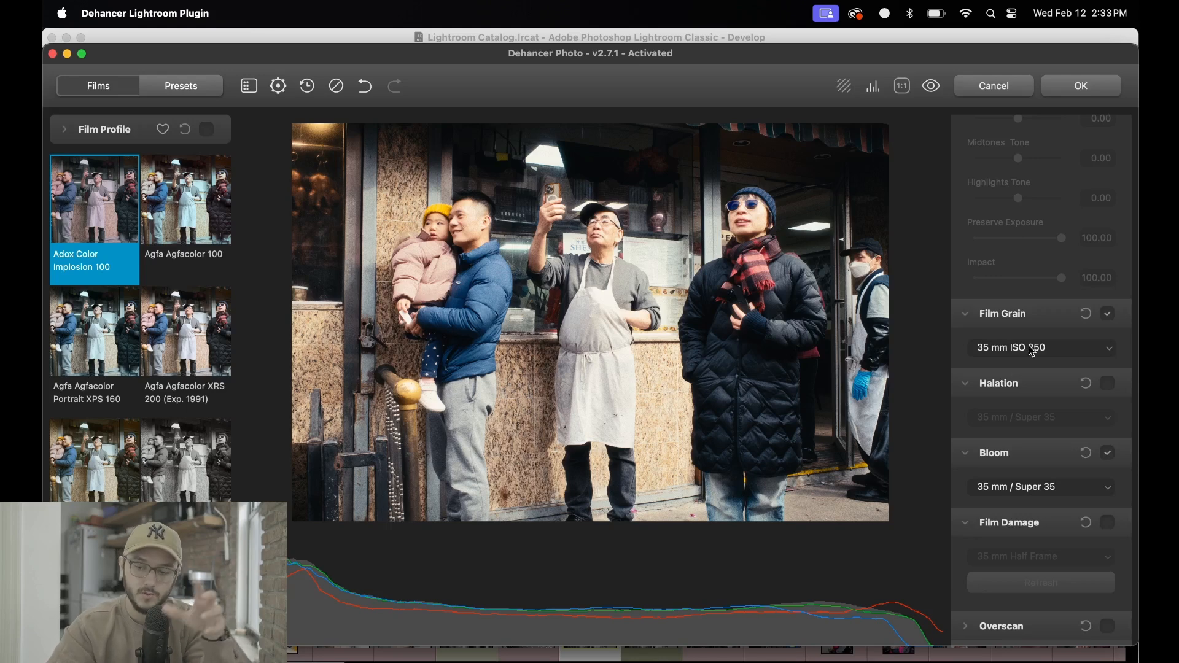
Switch the Bloom effect off and on to compare, and review its format options while keeping 35 mm / Super 35.
scroll(956, 325, "down", 1)
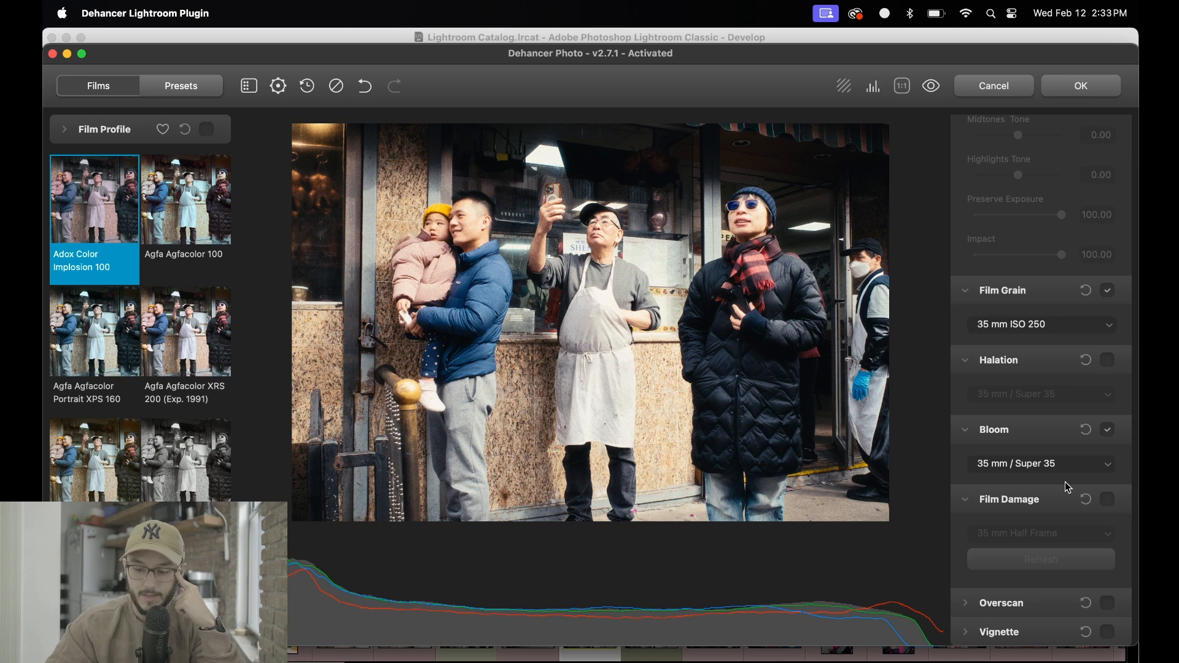
left_click(1112, 434)
left_click(1112, 433)
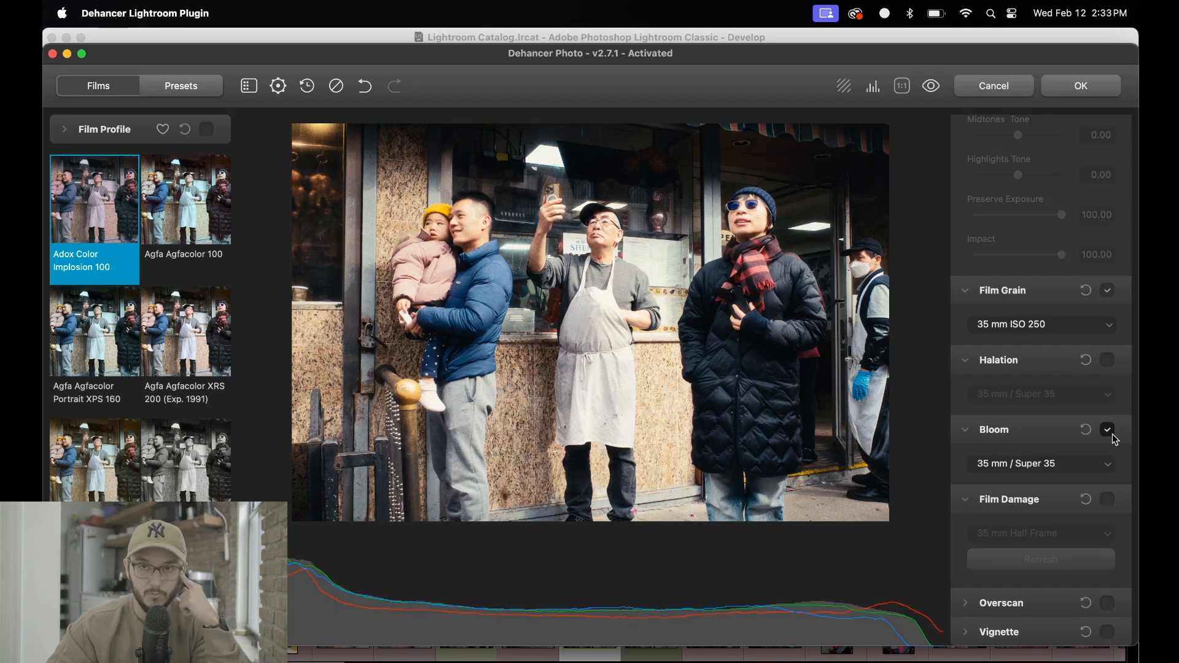
left_click(1087, 466)
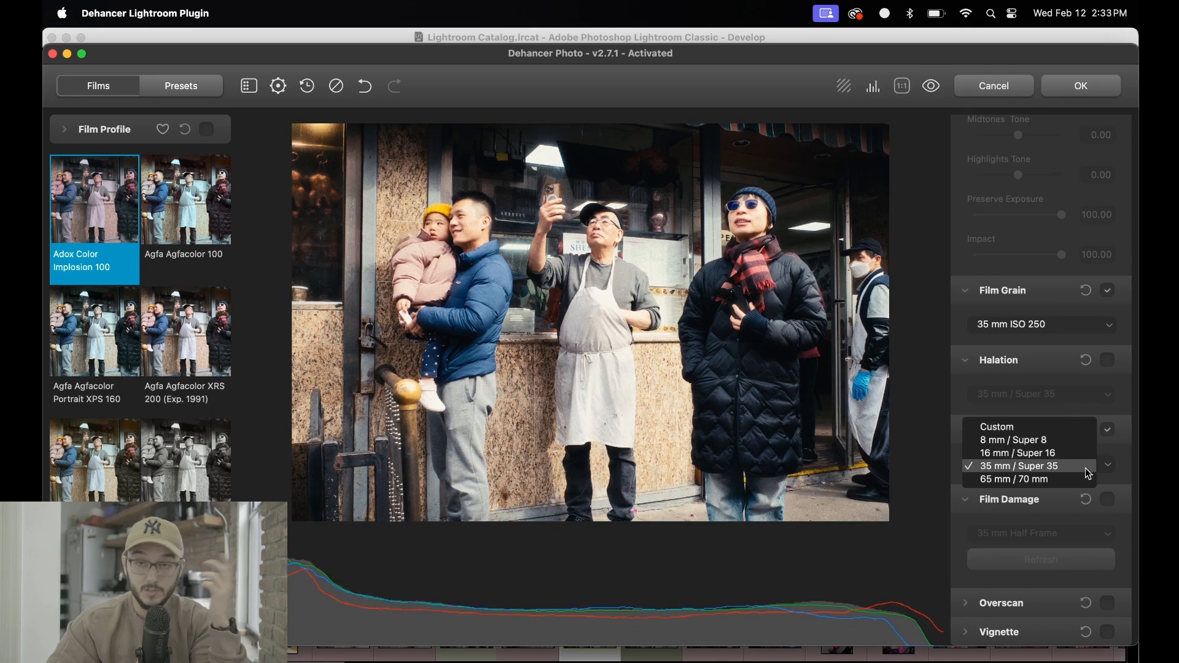
left_click(1118, 417)
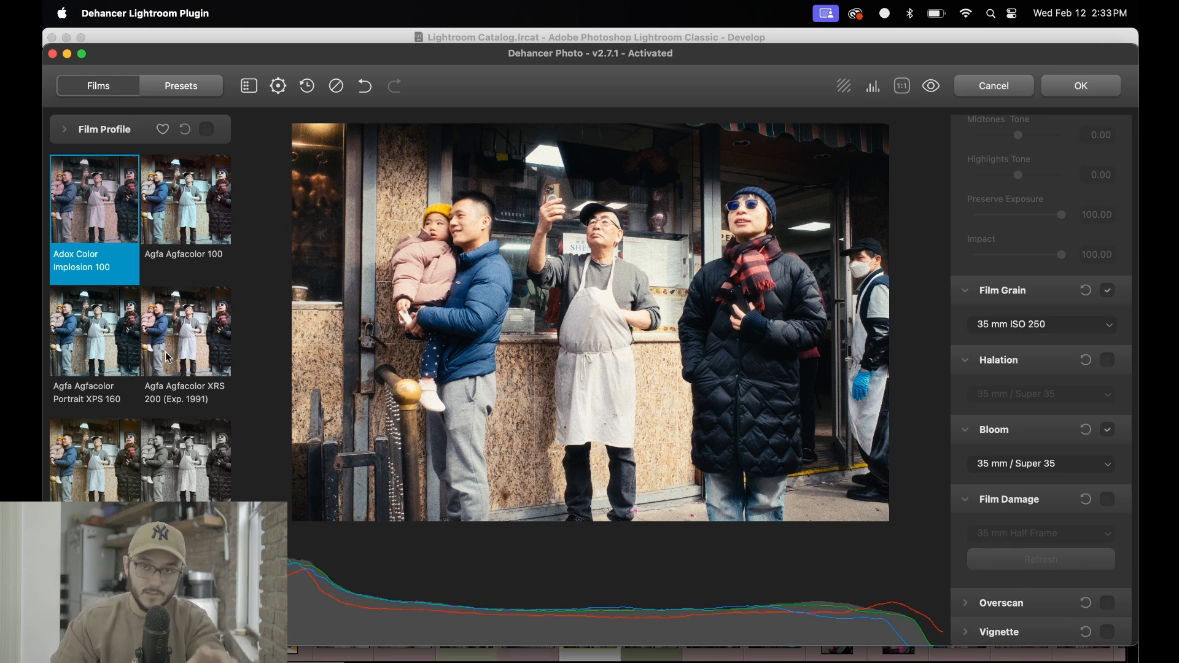
Compare the photo with Bloom and Film Grain both disabled, re-enable both effects and expand the Film Grain settings.
left_click(1107, 430)
left_click(1108, 291)
left_click(1110, 292)
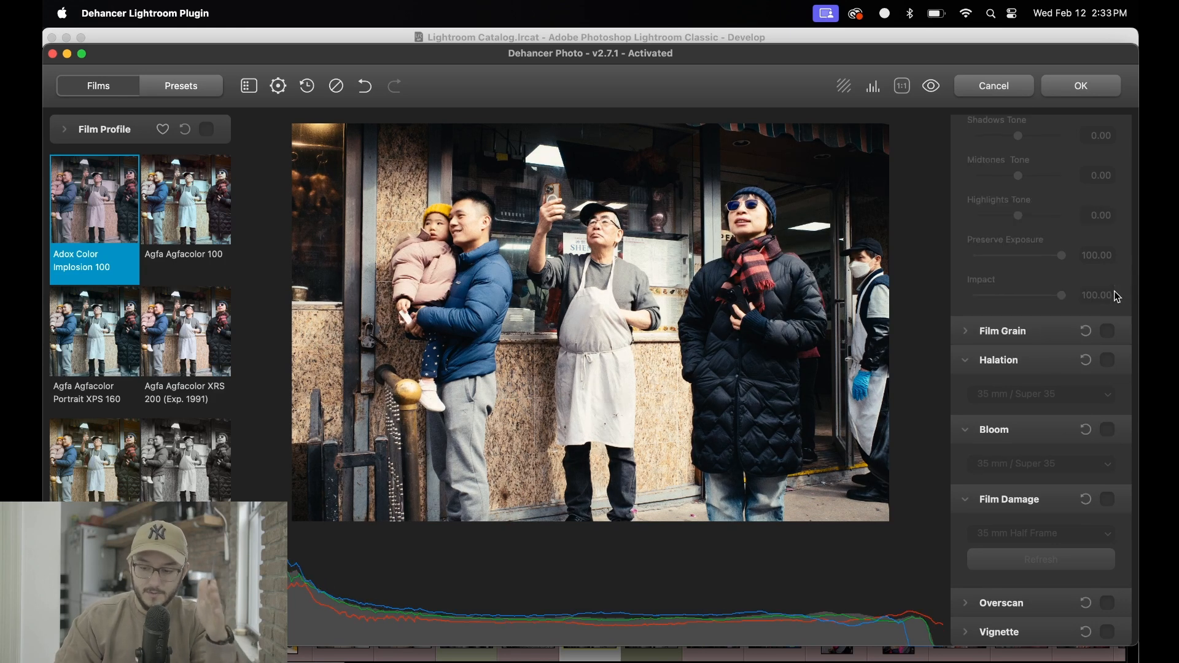
left_click(1109, 331)
left_click(1108, 431)
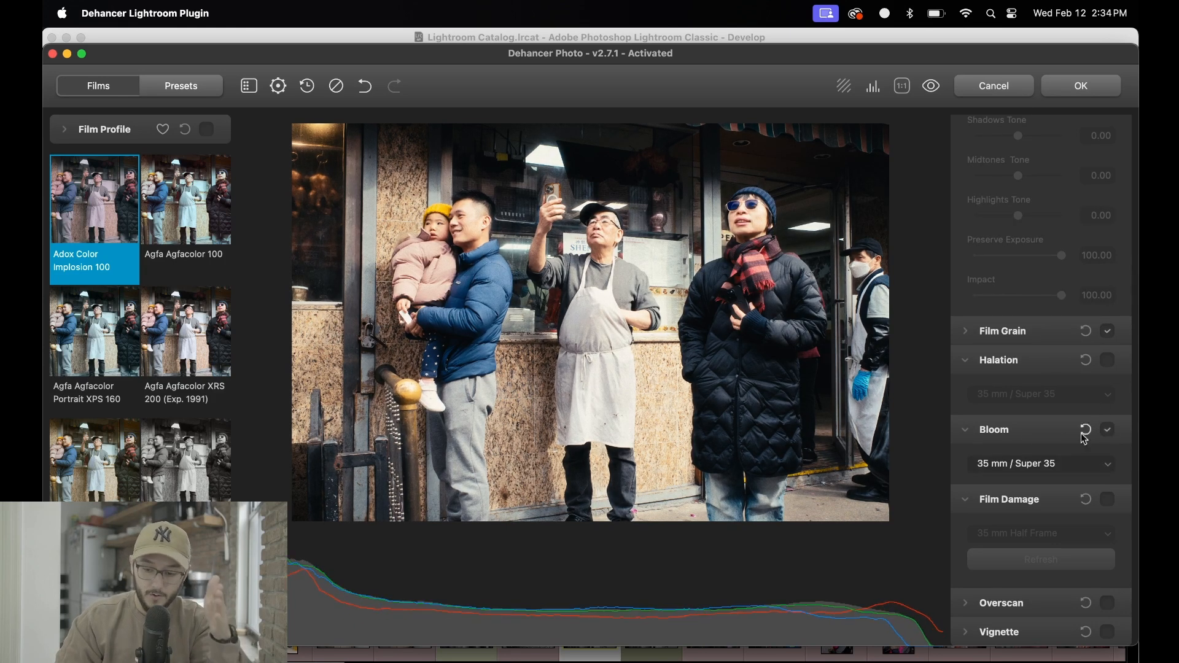
left_click(1031, 331)
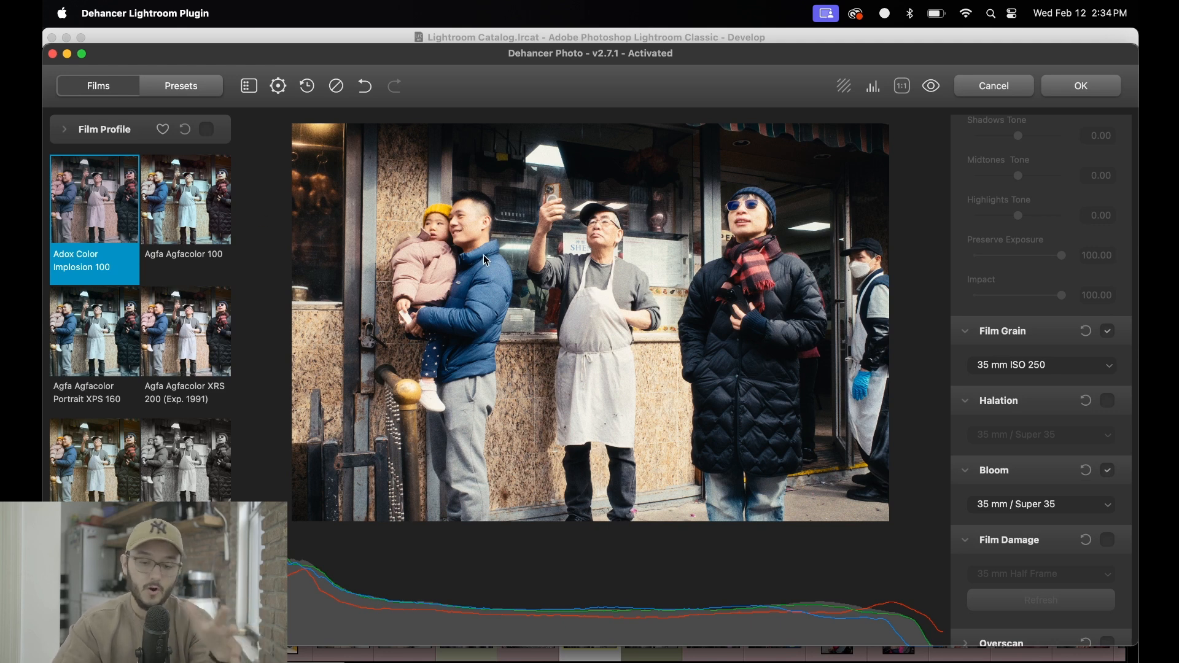
Enable the Film Profile effect, switching it on and off to compare its influence on the photo.
left_click(209, 130)
left_click(209, 130)
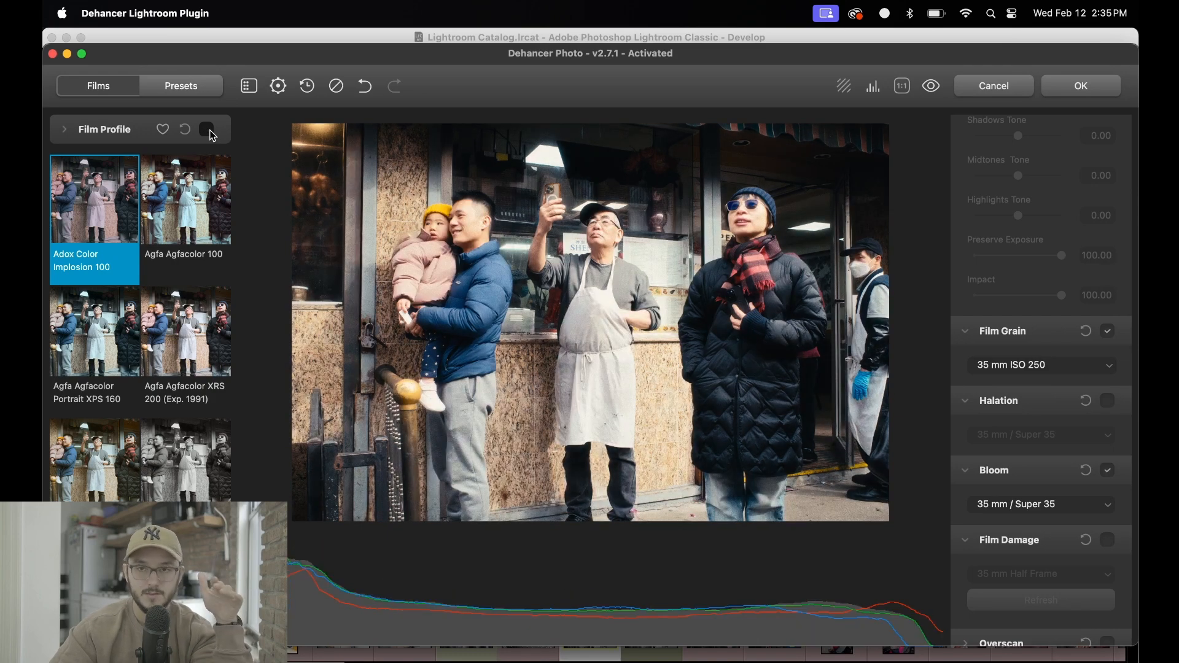
left_click(209, 130)
left_click(209, 130)
left_click(209, 130)
Try the Agfa film profiles on the photo, including Agfacolor 100, Portrait XPS 160, Agfacolor XRS 200 and Scala 200x.
left_click(172, 266)
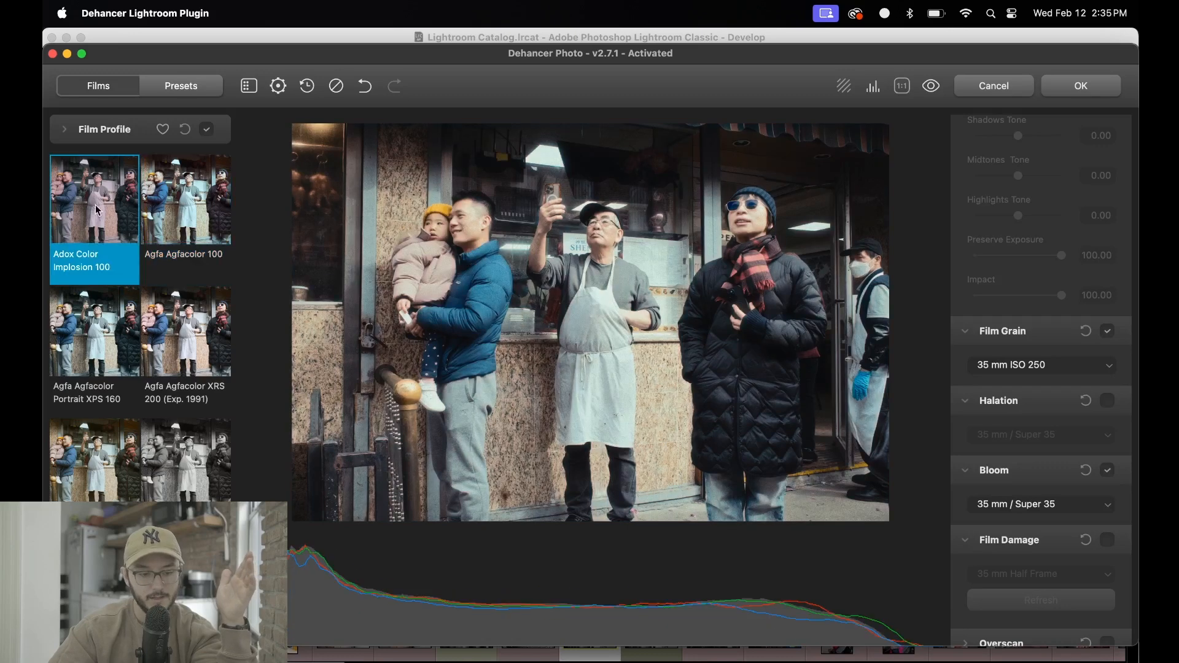
left_click(94, 334)
left_click(186, 335)
scroll(141, 368, "down", 1)
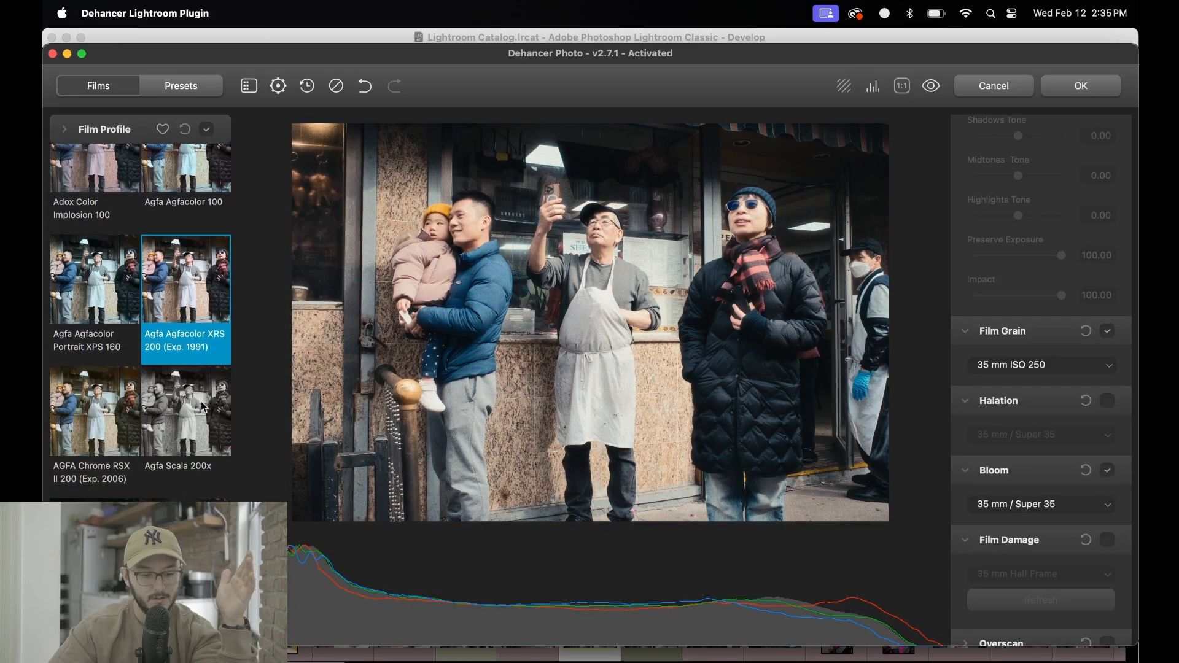
left_click(187, 418)
left_click(91, 388)
scroll(90, 388, "down", 1)
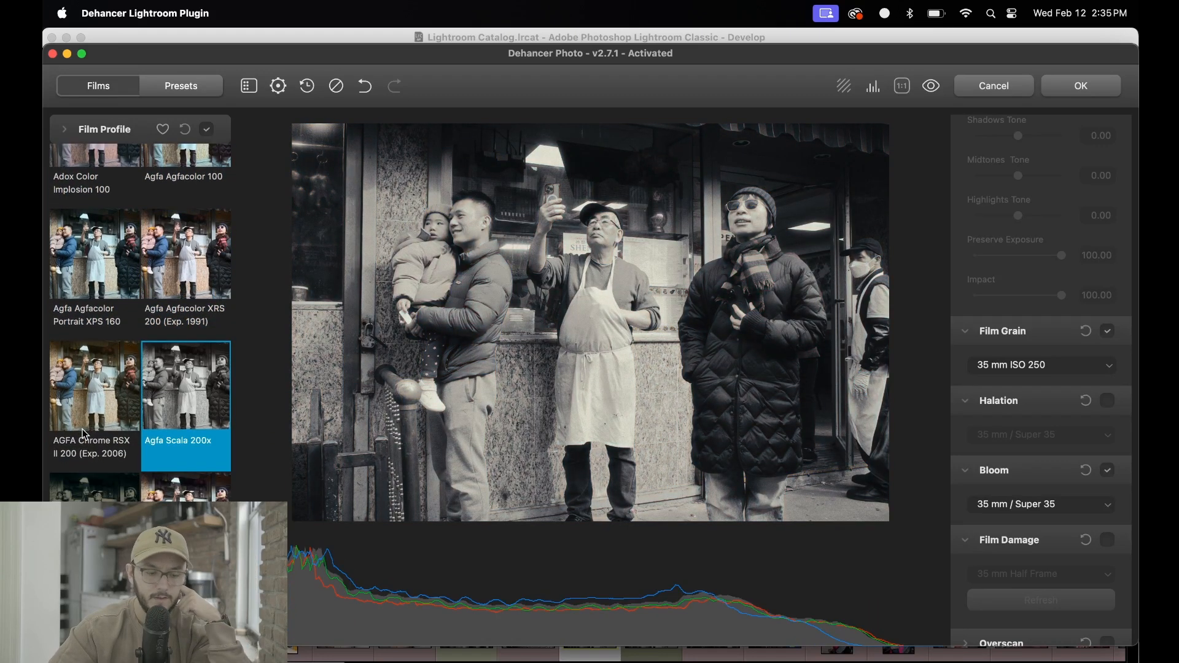
Try the Astrum Color Negative 125, Cinestill 50D and Cinestill 800T film profiles on the photo.
scroll(91, 389, "down", 2)
left_click(194, 348)
scroll(194, 348, "down", 2)
left_click(194, 349)
left_click(110, 365)
left_click(180, 363)
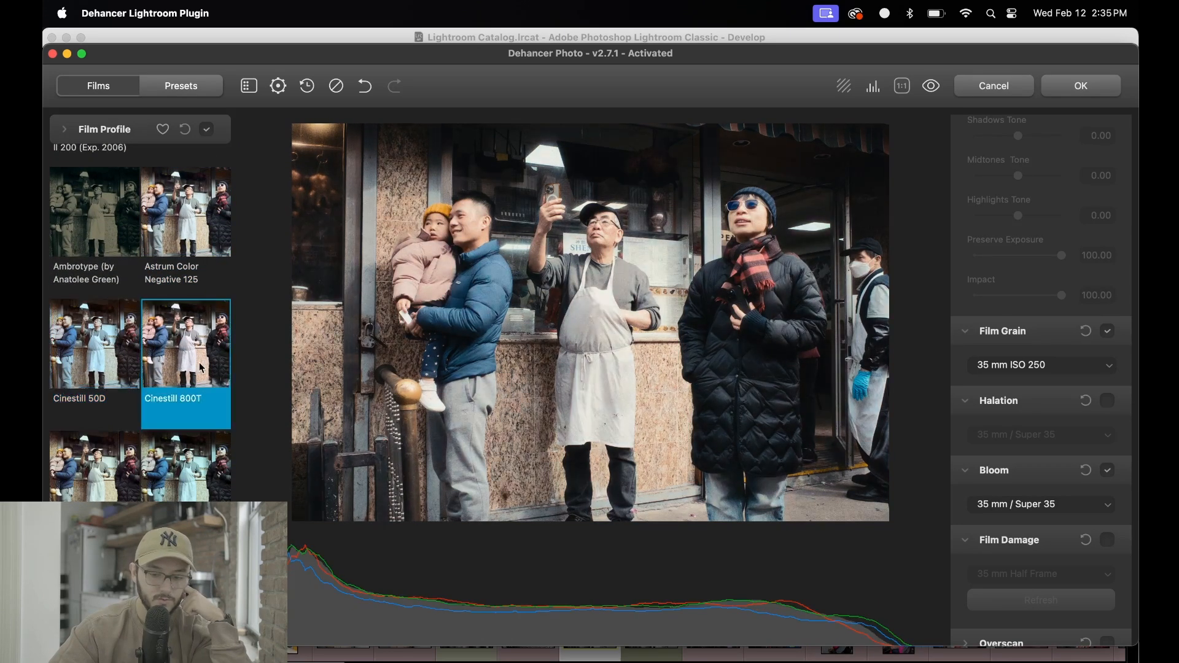
Try several Fuji film profiles on the photo, including Fujichrome Provia 100F and Fujichrome CDU-II.
scroll(203, 367, "down", 3)
left_click(86, 327)
left_click(179, 362)
left_click(178, 445)
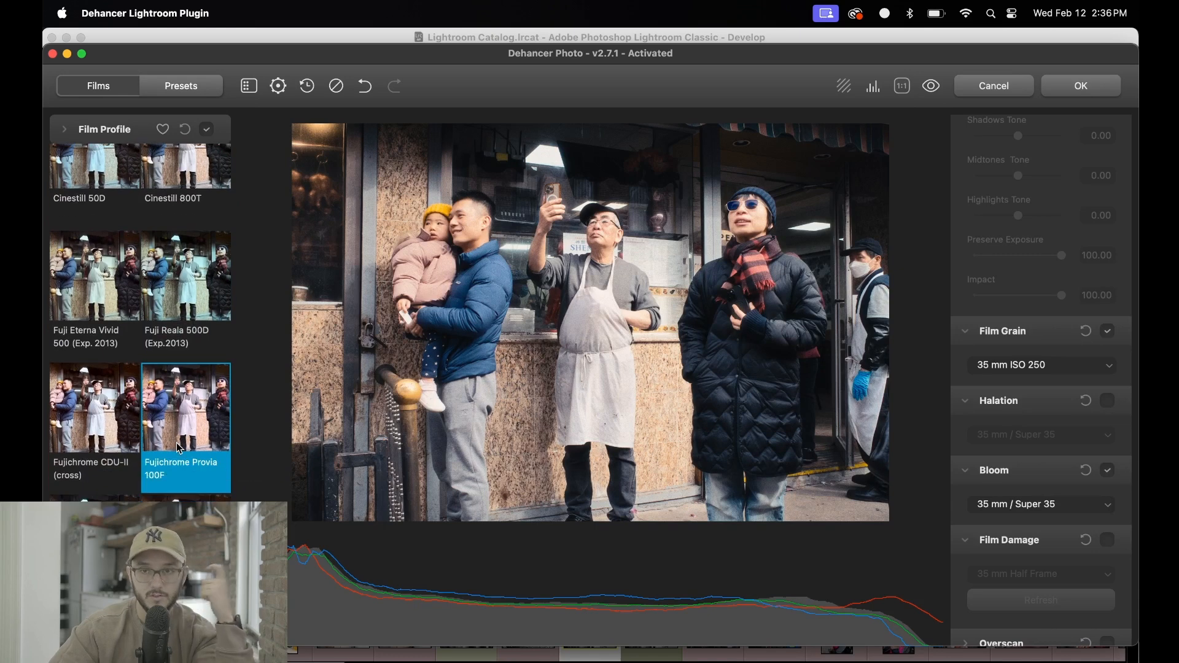
scroll(176, 444, "down", 3)
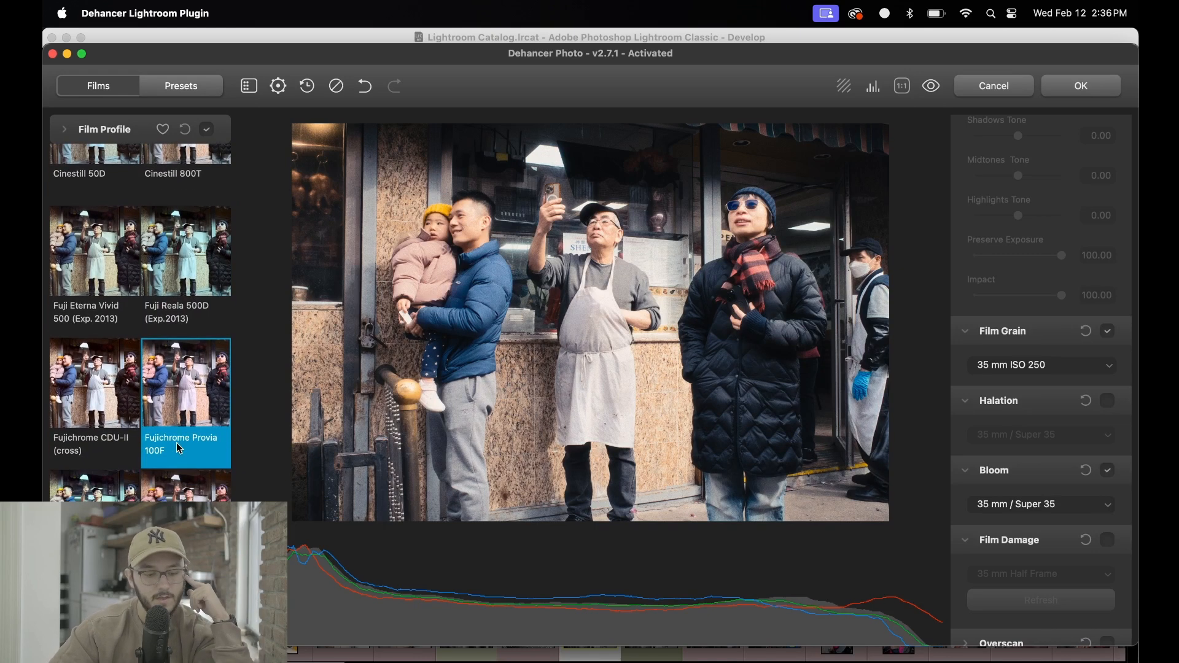
left_click(126, 378)
Try Fujicolor film profiles on the photo, including Fujicolor C200 and Fujicolor Natura 1600.
scroll(167, 393, "down", 4)
scroll(164, 372, "down", 3)
left_click(181, 294)
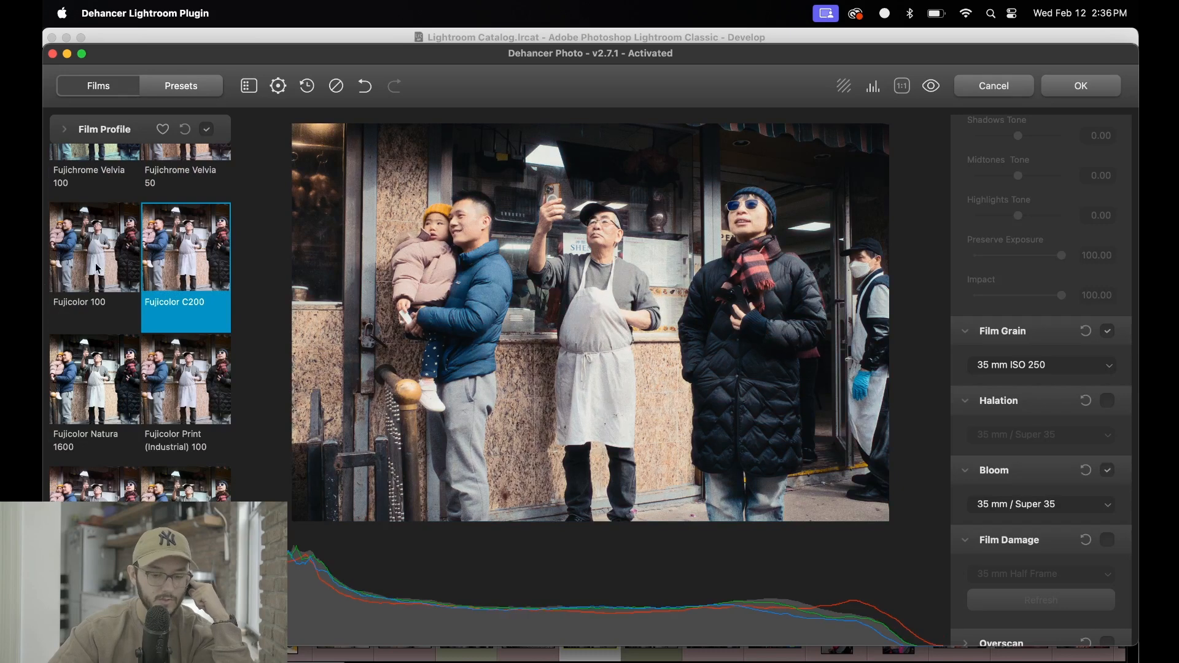
left_click(201, 457)
left_click(95, 400)
scroll(154, 368, "down", 4)
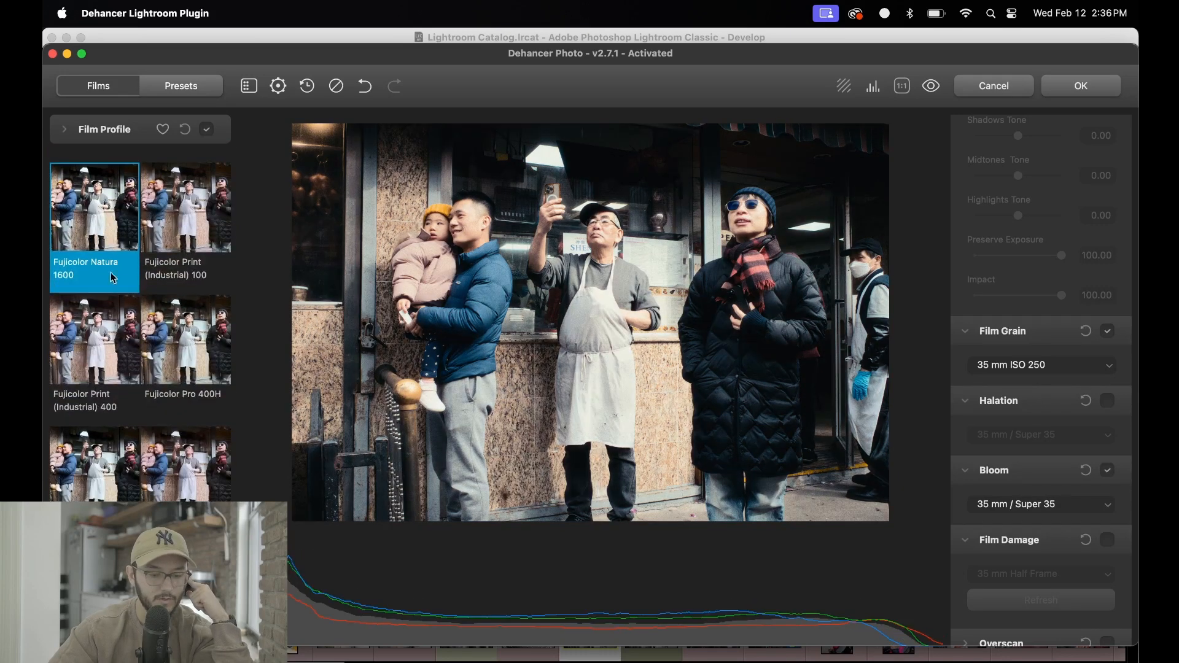
Try the Kodak Color Plus 200, Kodak Aerocolor IV 125 and Kodak Ektachrome E100 (2017) film profiles.
scroll(169, 330, "down", 12)
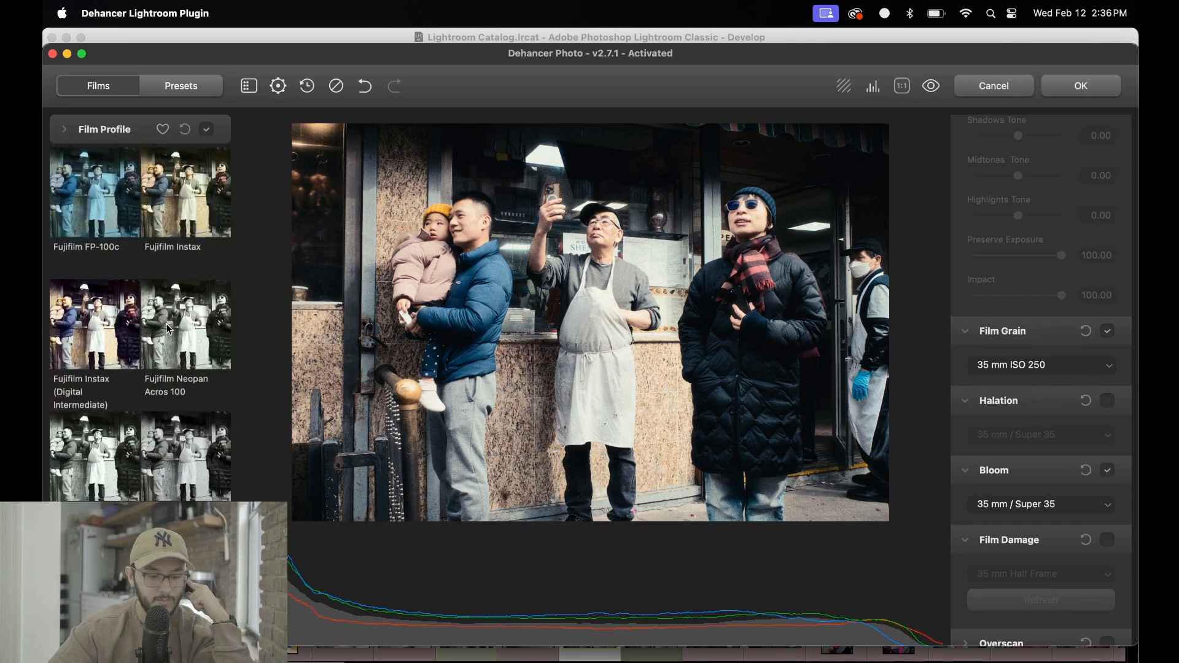
scroll(170, 330, "down", 1)
left_click(191, 305)
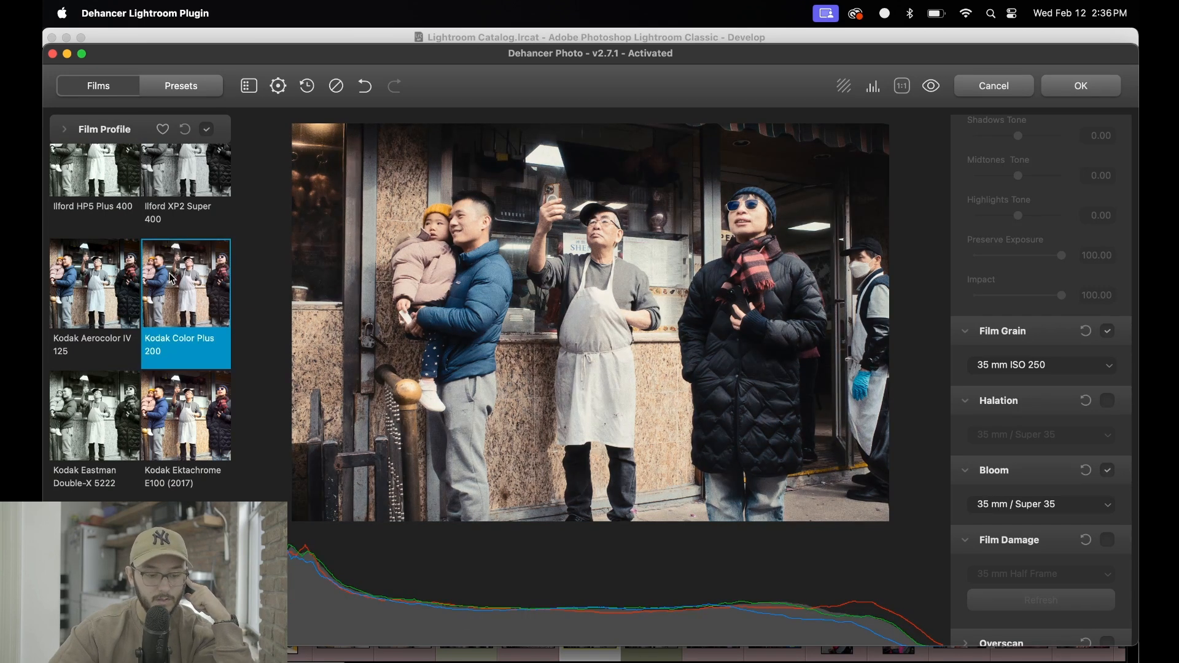
left_click(109, 299)
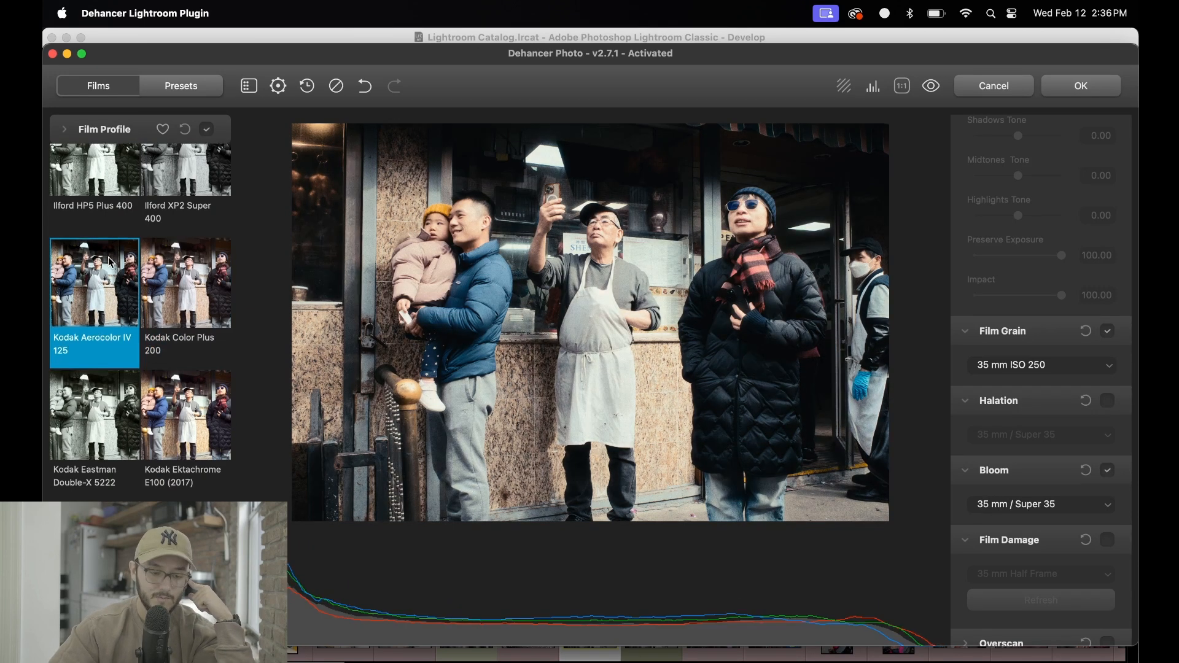
scroll(113, 264, "down", 2)
left_click(182, 303)
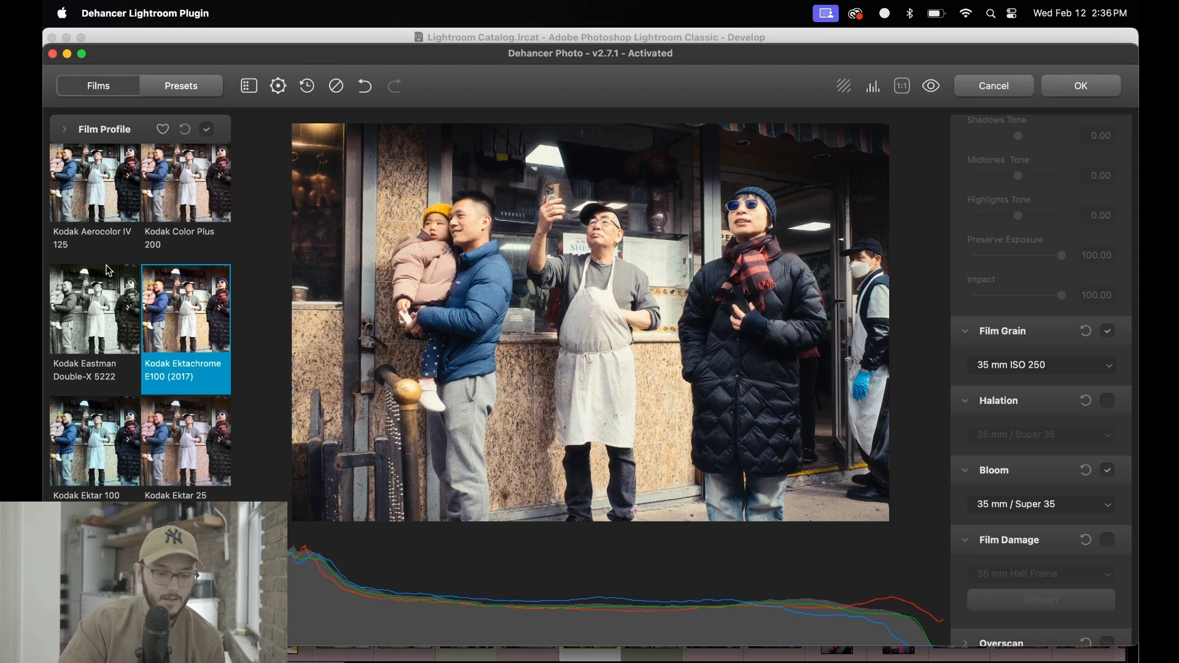
Try the Kodak Ektar 25, Kodak Kodachrome 64 and Kodak Gold 200 film profiles on the photo.
left_click(187, 440)
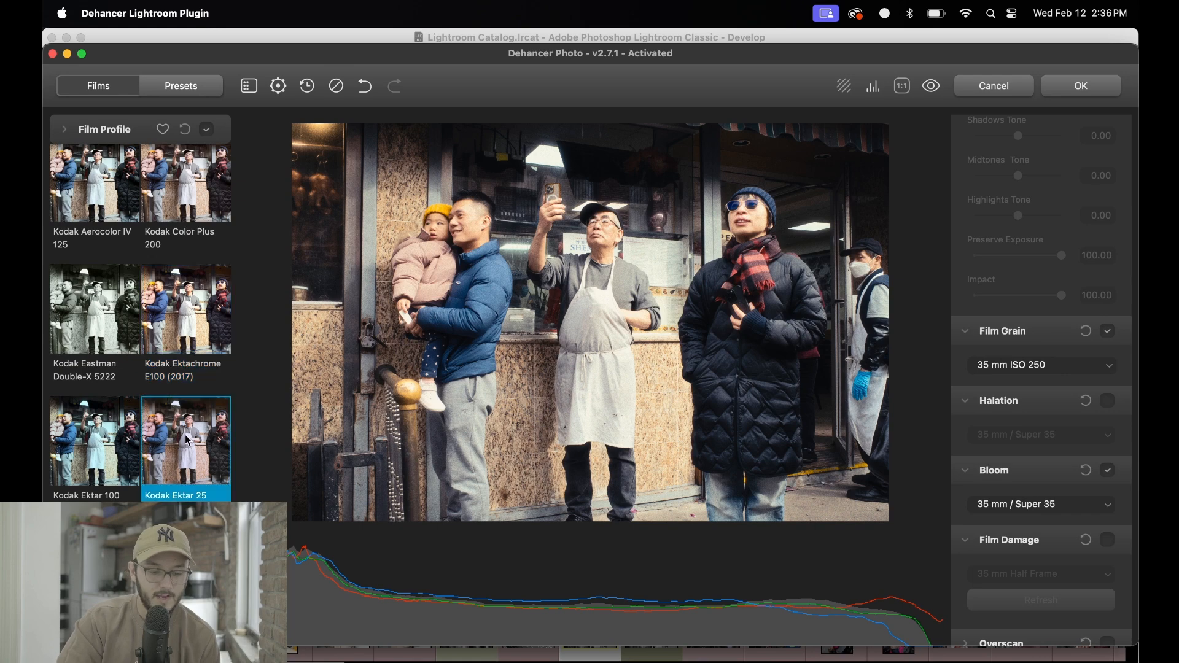
scroll(184, 430, "down", 5)
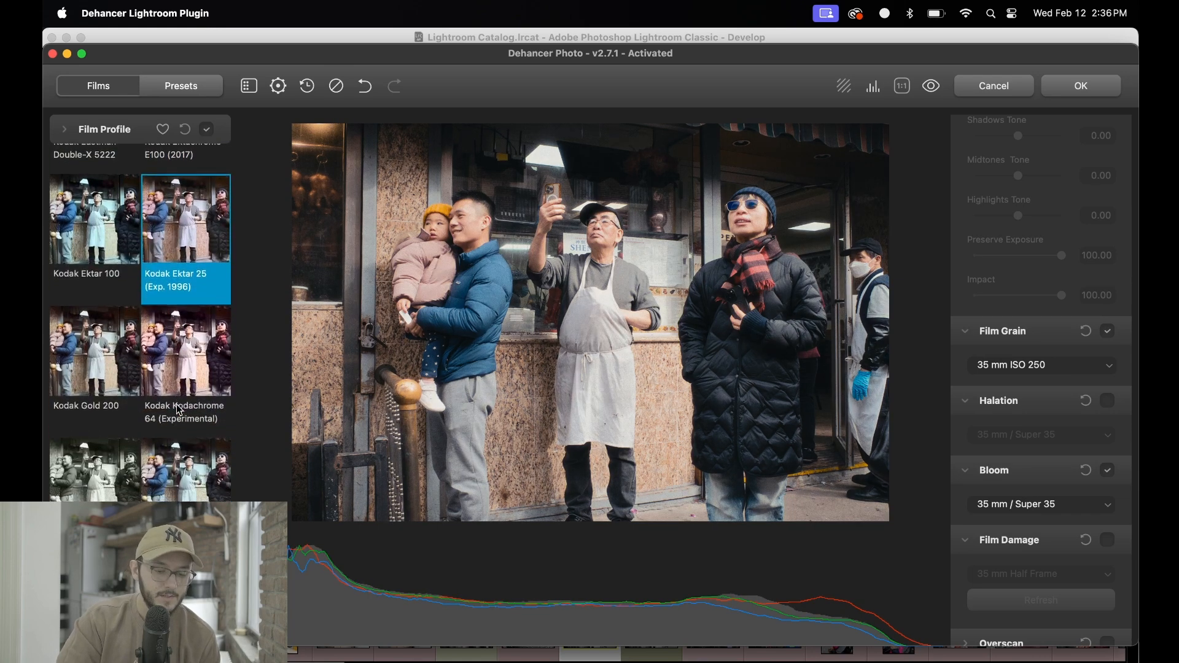
left_click(172, 261)
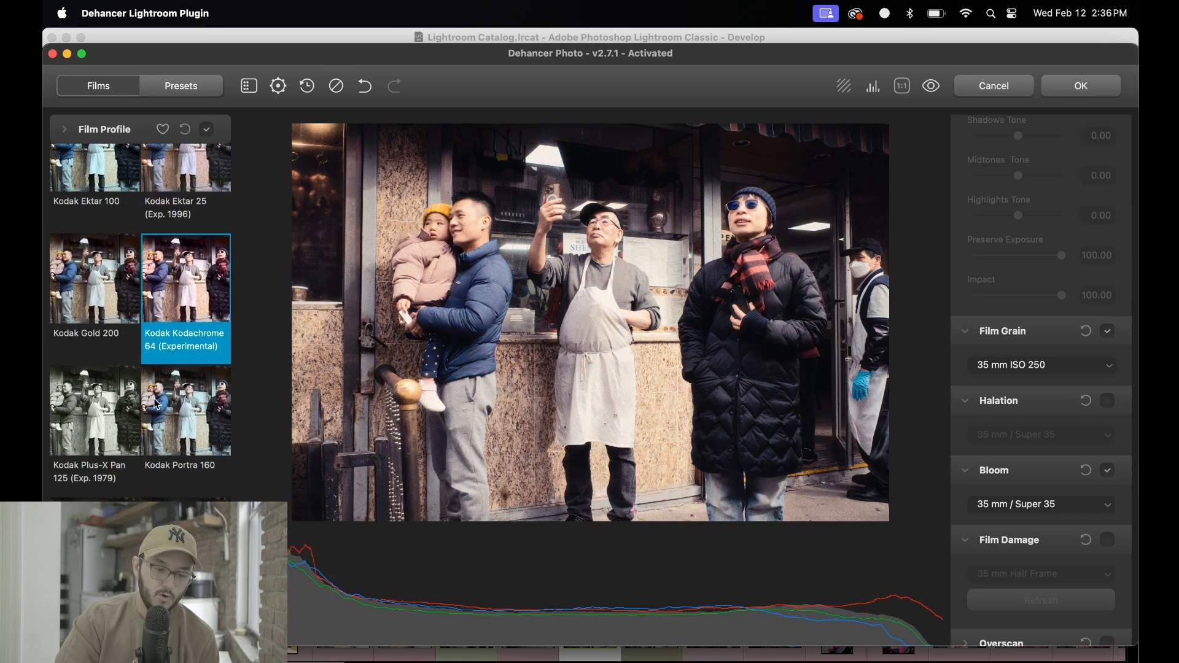
left_click(94, 274)
scroll(210, 366, "down", 1)
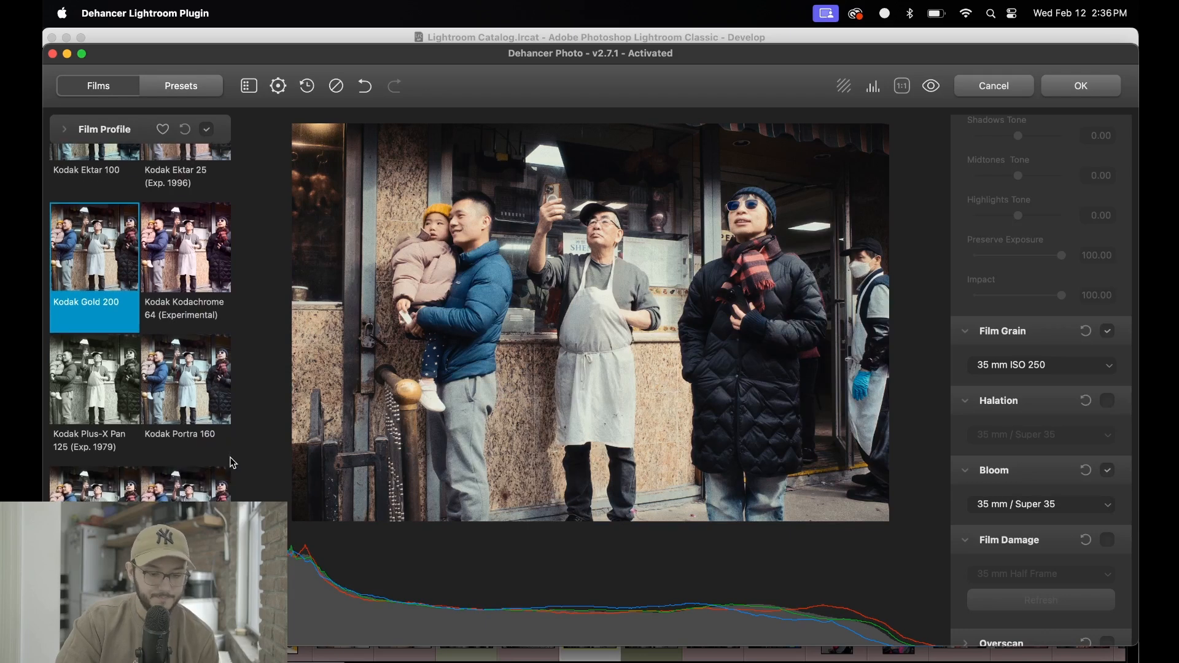
Try the Kodak Portra film profiles one after another, including Portra 160VC, 160NC, 800 and 400.
left_click(211, 366)
scroll(206, 380, "down", 3)
left_click(203, 399)
scroll(202, 406, "down", 2)
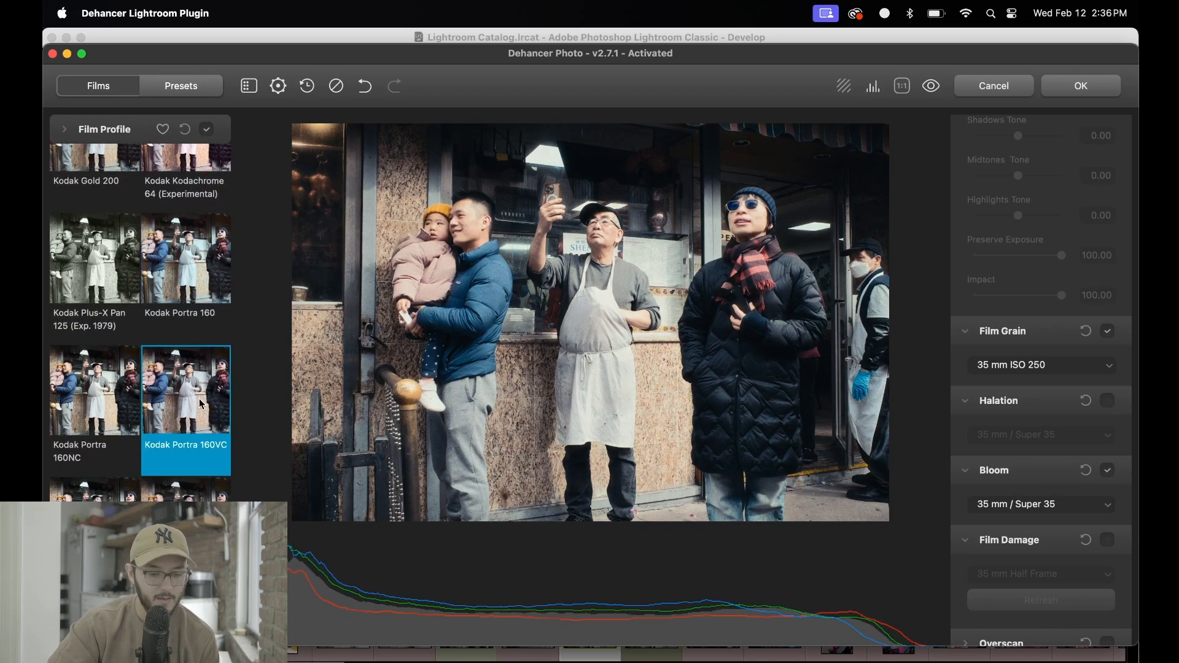
scroll(202, 404, "down", 1)
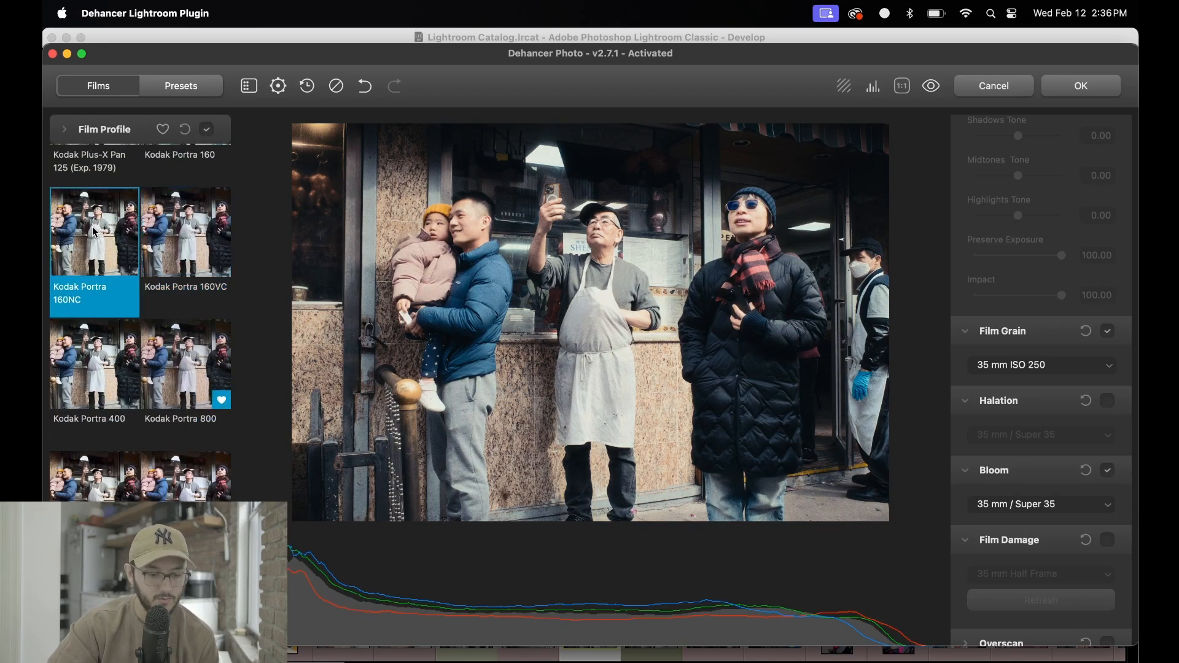
left_click(203, 377)
scroll(203, 377, "down", 2)
left_click(101, 304)
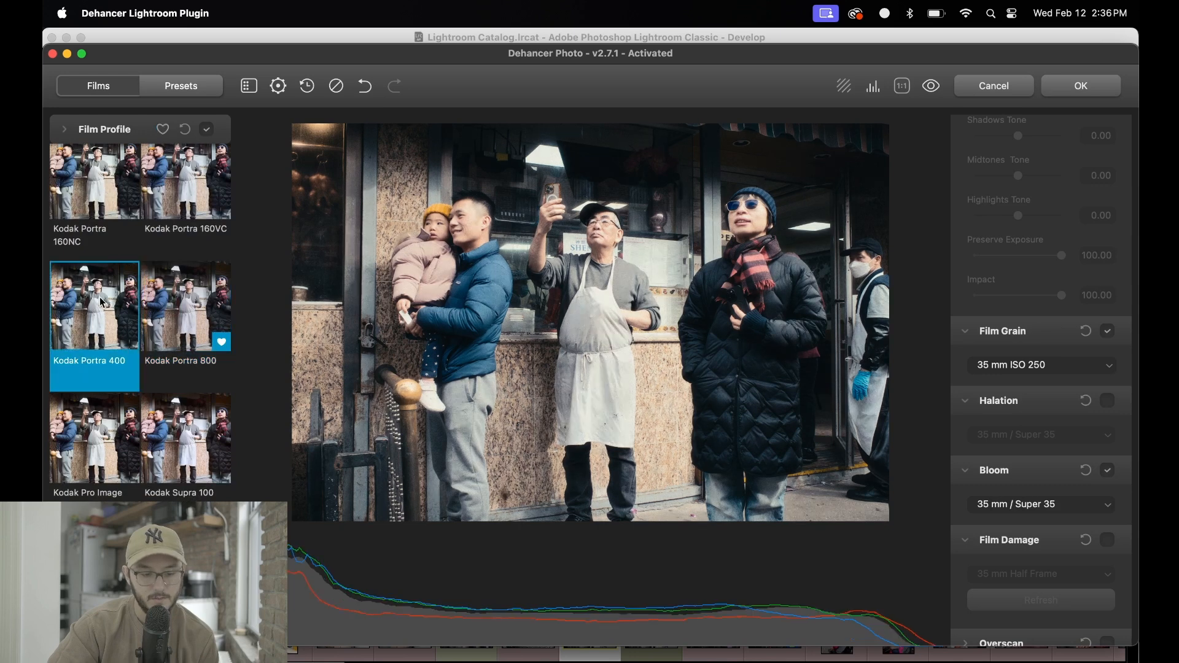
Try the Kodak Pro Image 100 and Kodak Supra 100 film profiles and the one listed below Pro Image 100.
left_click(89, 438)
left_click(212, 439)
scroll(213, 440, "down", 1)
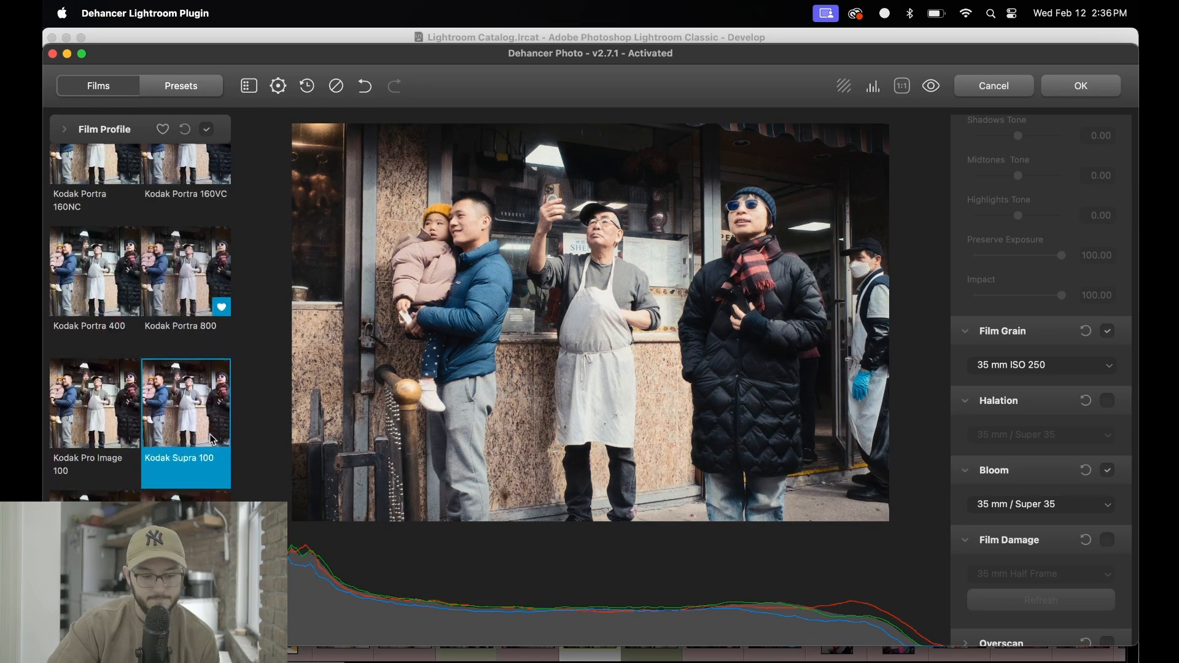
left_click(95, 496)
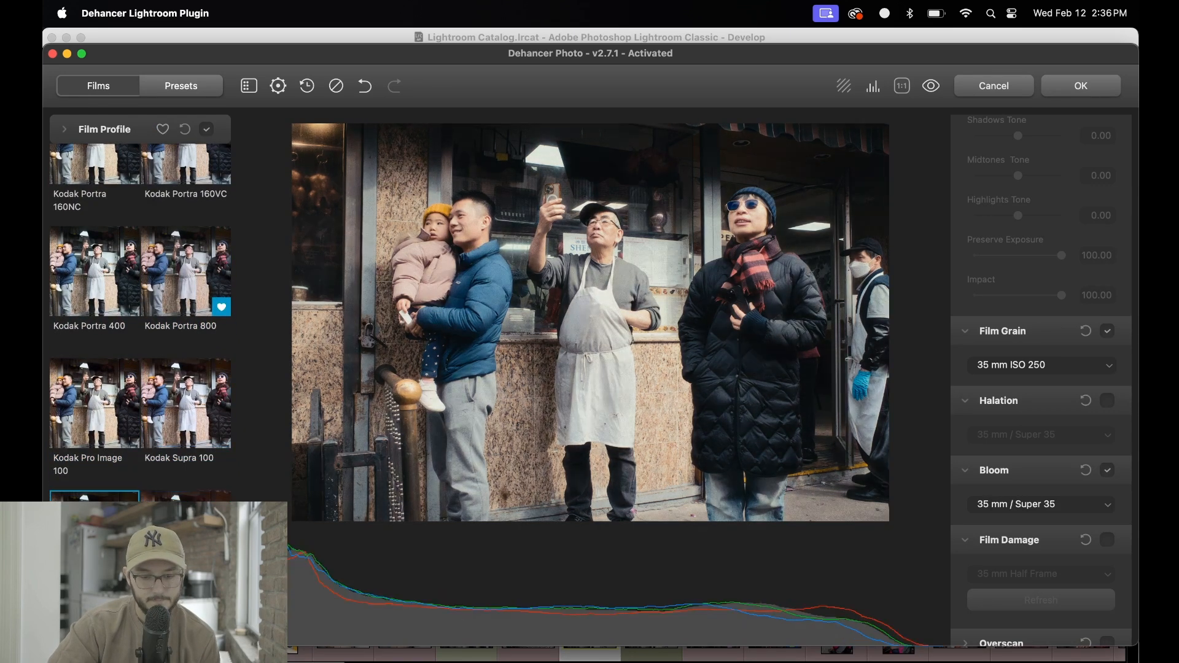
Revisit the Kodak Portra 800, Portra 160VC, Portra 160 and Kodachrome 64 film profiles for comparison.
scroll(195, 417, "up", 3)
left_click(195, 416)
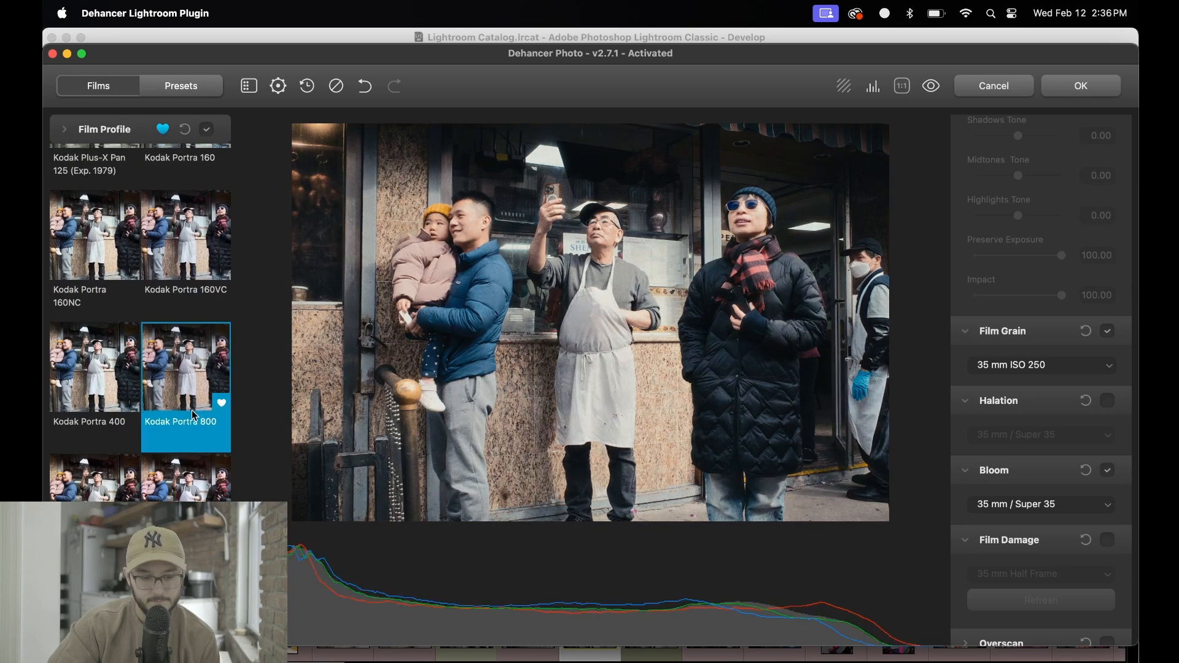
left_click(189, 282)
scroll(190, 281, "up", 2)
left_click(206, 199)
scroll(209, 200, "up", 2)
scroll(212, 202, "up", 2)
left_click(208, 209)
Apply the Kodak Ektachrome E100 (2017) film profile to the photo, rechecking Kodak Ektar 25 first.
scroll(207, 209, "up", 2)
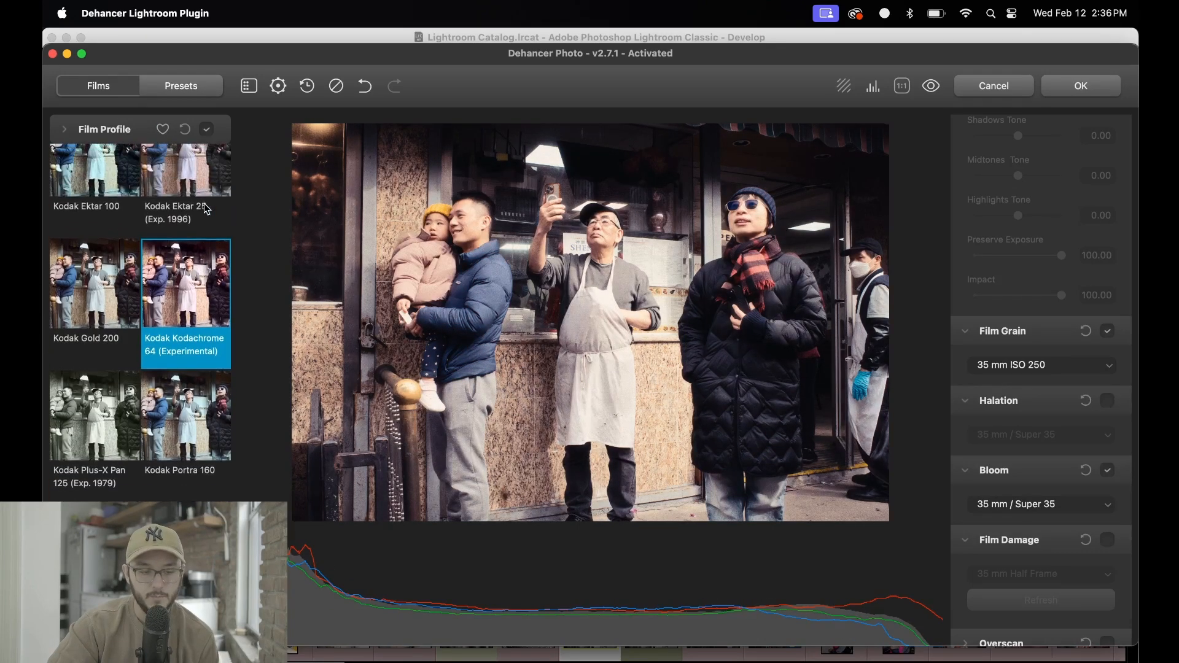
left_click(204, 204)
scroll(206, 222, "up", 2)
left_click(209, 424)
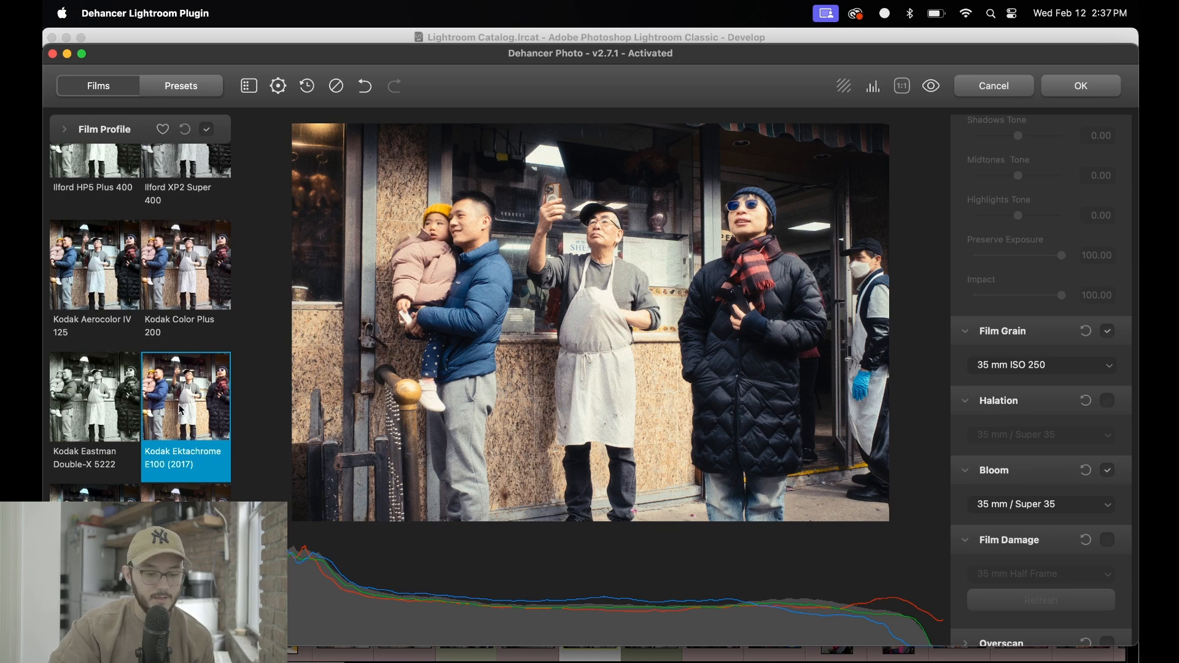
Try the Kodak Supra 100, Pro Image 100, Portra 400 and Portra 800 film profiles on the photo.
scroll(164, 445, "down", 15)
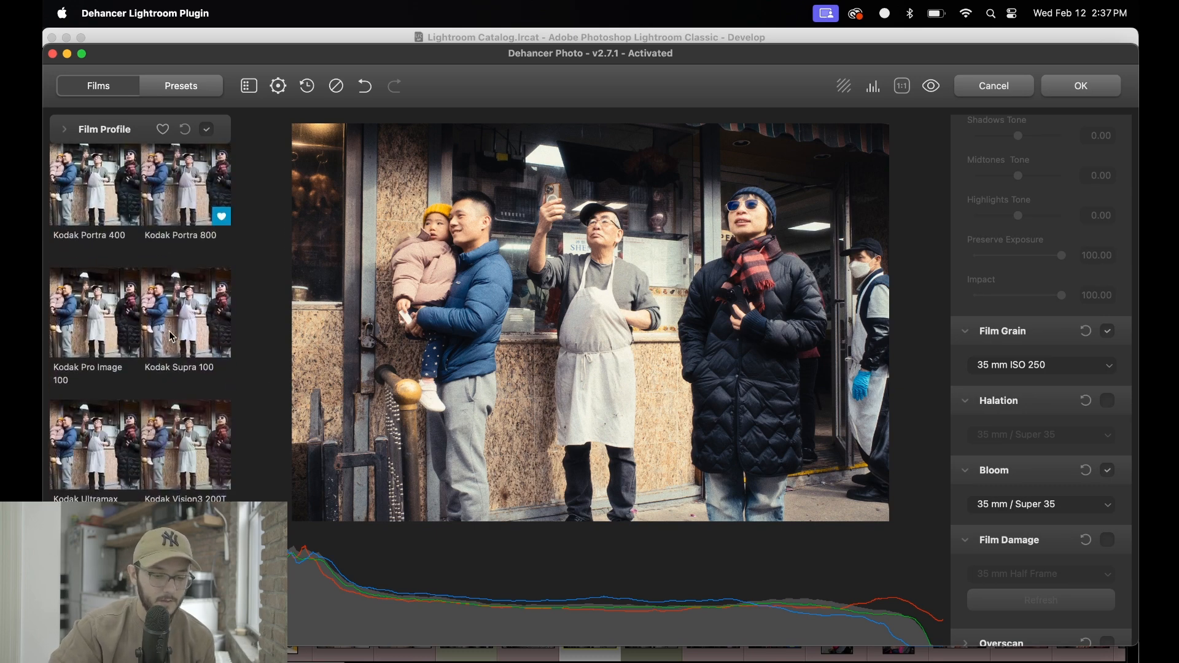
left_click(173, 336)
left_click(108, 331)
left_click(178, 195)
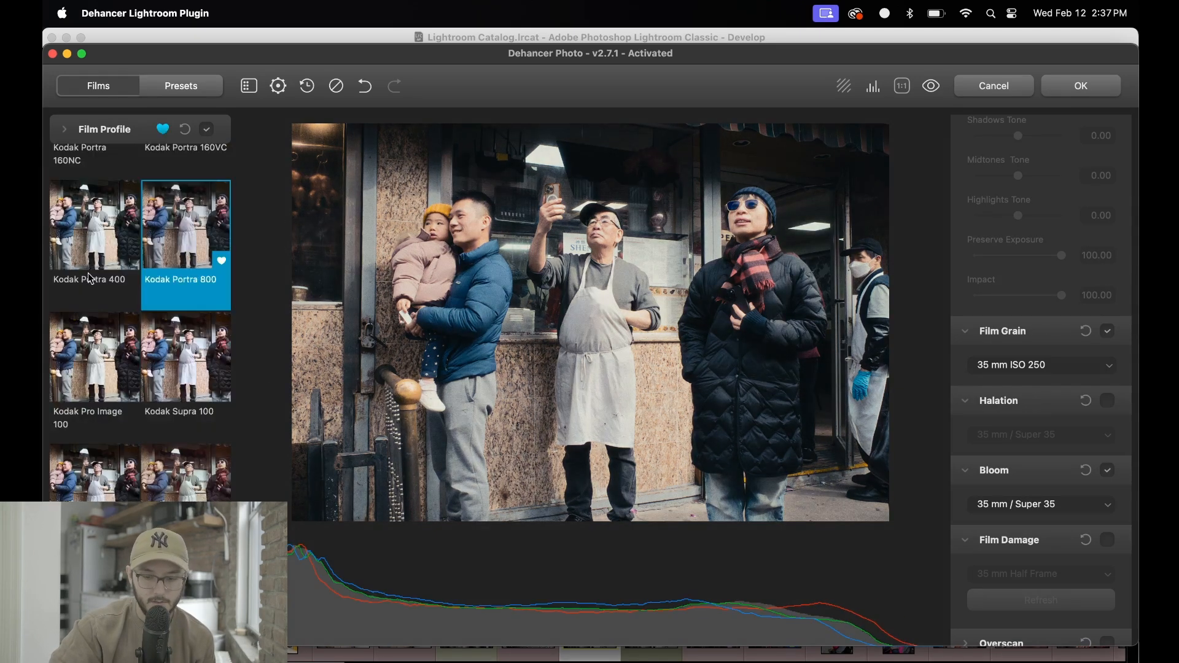
left_click(94, 253)
left_click(181, 252)
Browse the remaining film profiles and reapply Kodak Ektachrome E100 (2017) to the photo.
scroll(183, 253, "down", 10)
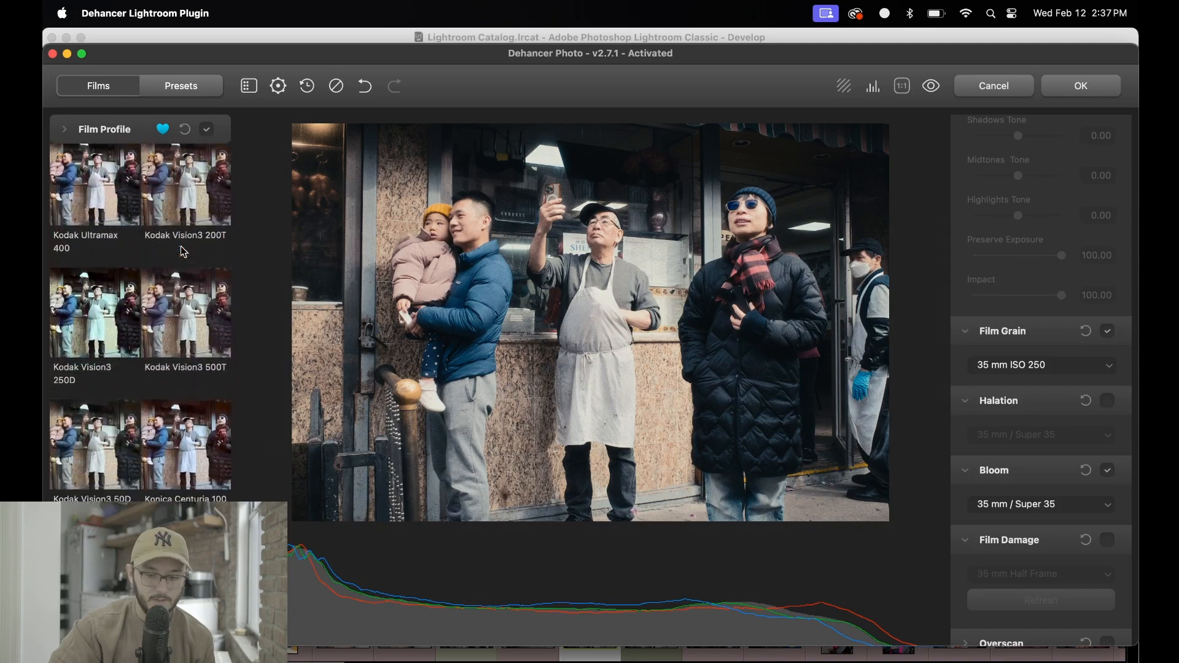
scroll(183, 253, "down", 10)
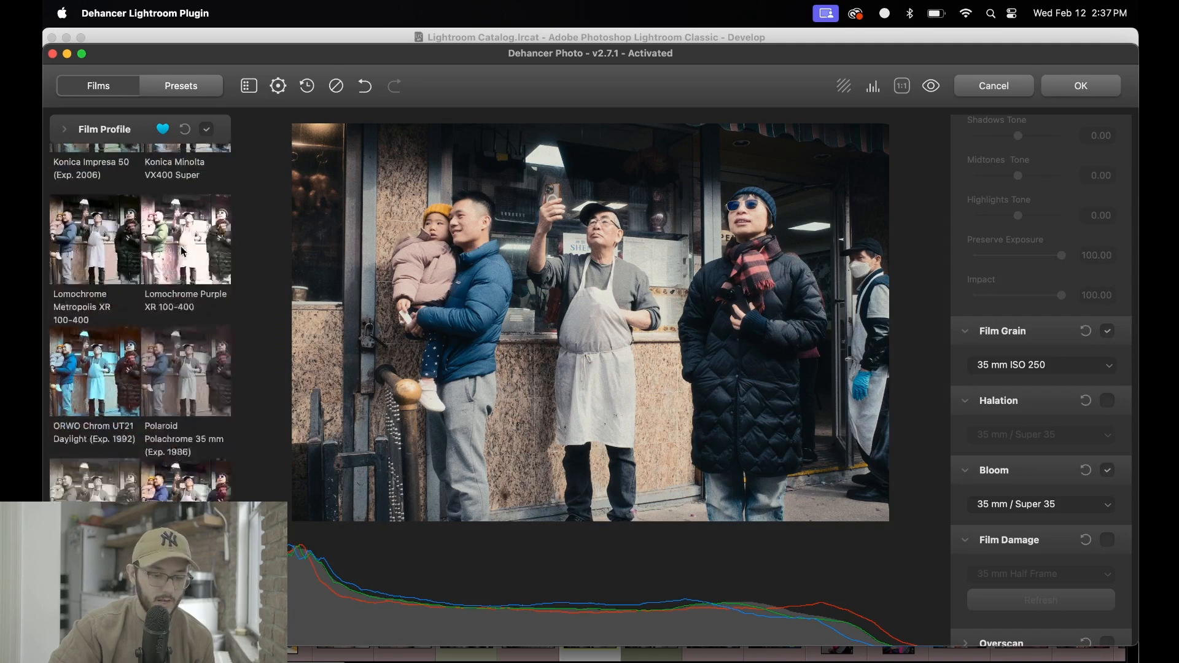
scroll(183, 252, "up", 15)
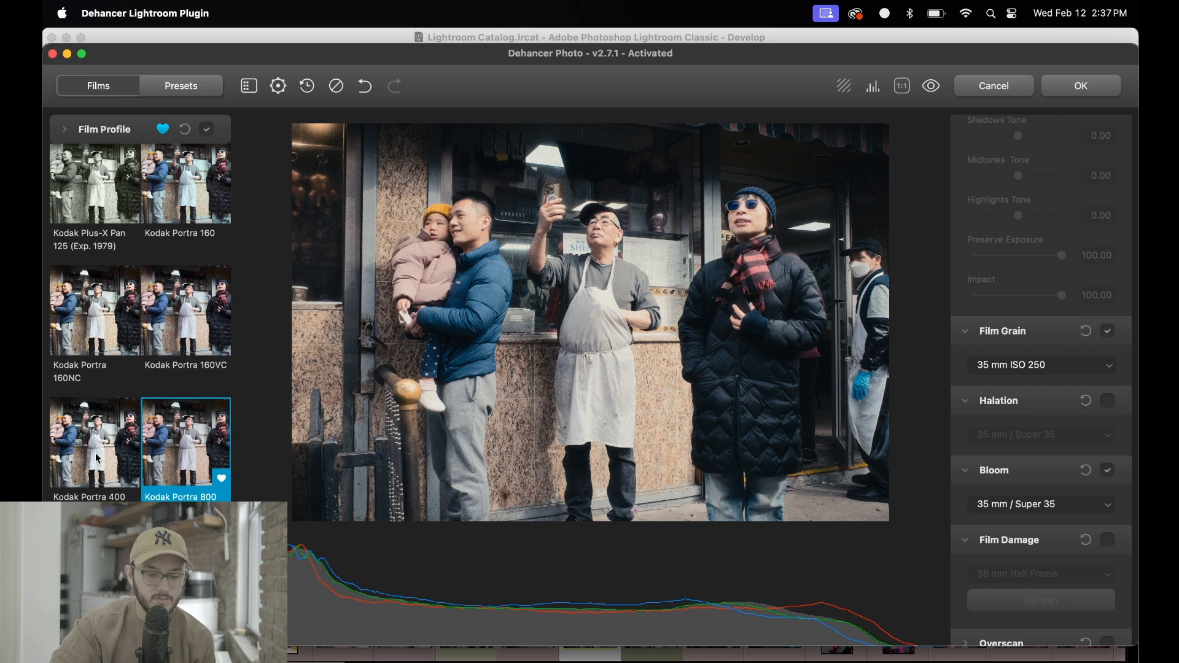
scroll(229, 350, "up", 5)
scroll(212, 332, "up", 3)
left_click(209, 332)
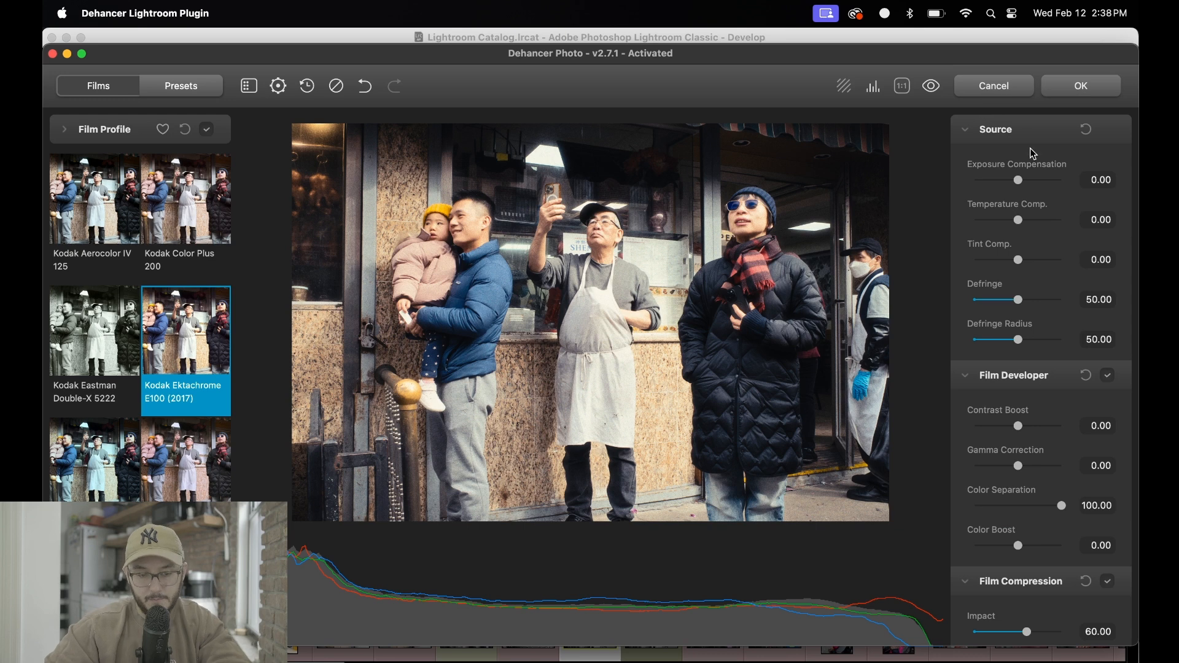
Try a higher Exposure Compensation and reset it, and set Temperature Compensation to about -10.66 and Tint Compensation to about -5.18.
scroll(1032, 153, "down", 1)
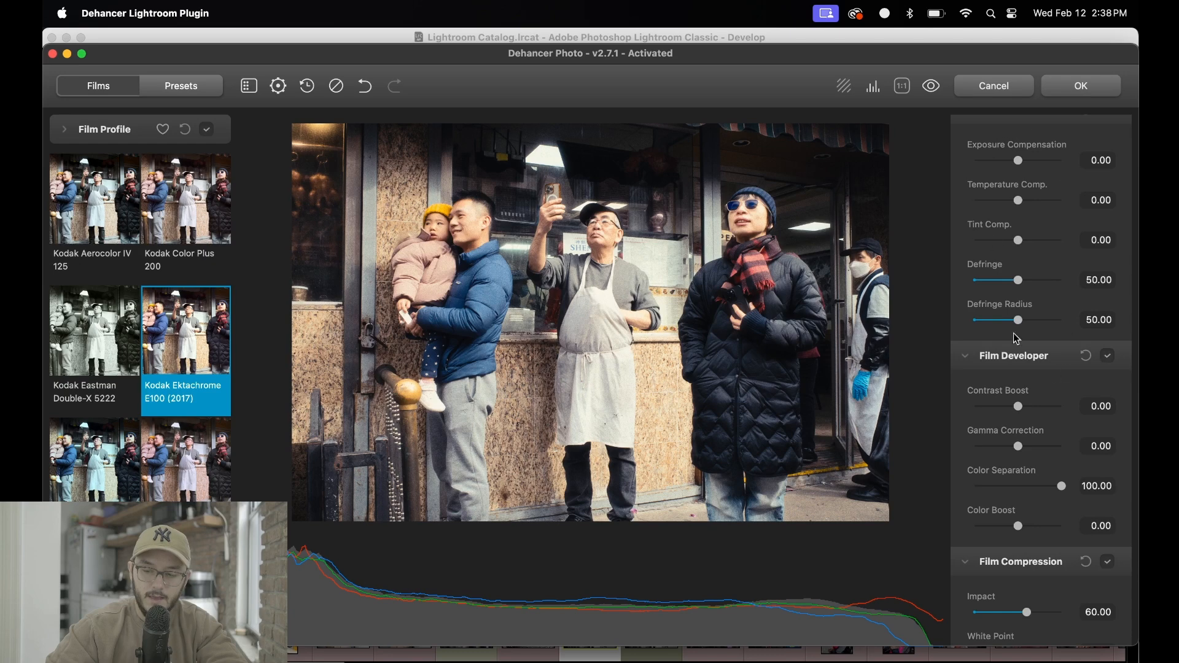
left_click_drag(1020, 161, 1046, 162)
double_click(1047, 161)
mouse_move(1020, 201)
left_mouse_down()
mouse_move(1025, 217)
mouse_move(1015, 213)
left_mouse_up()
scroll(1016, 207, "down", 2)
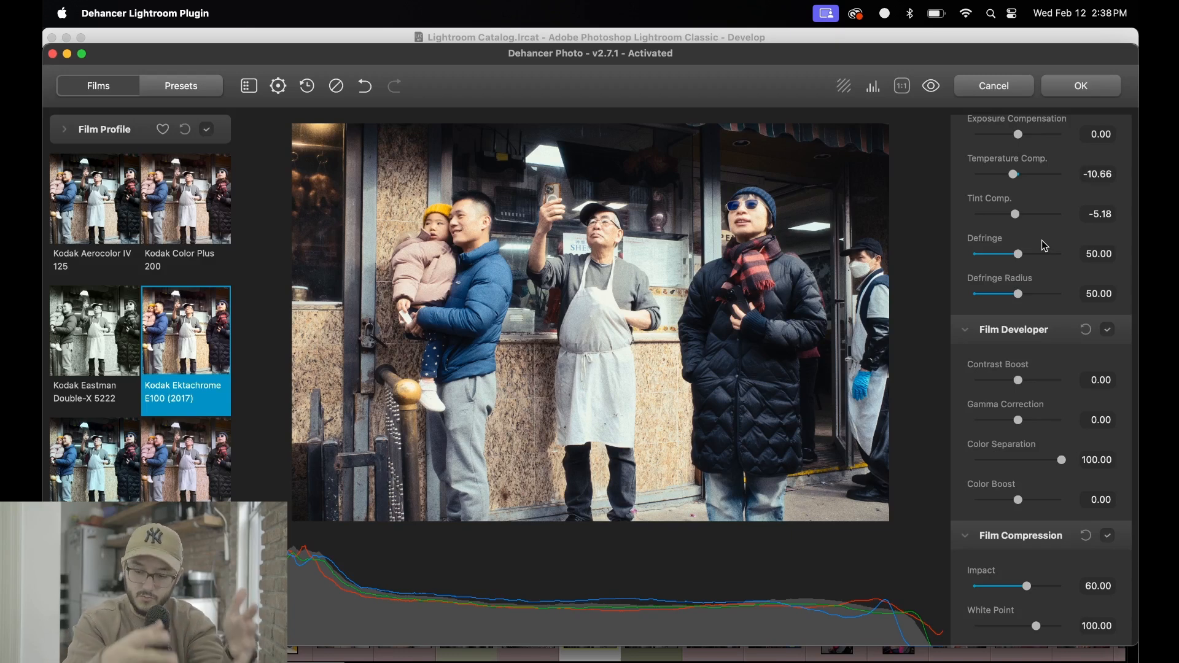
Compare the photo repeatedly with and without the film effects.
left_click(932, 88)
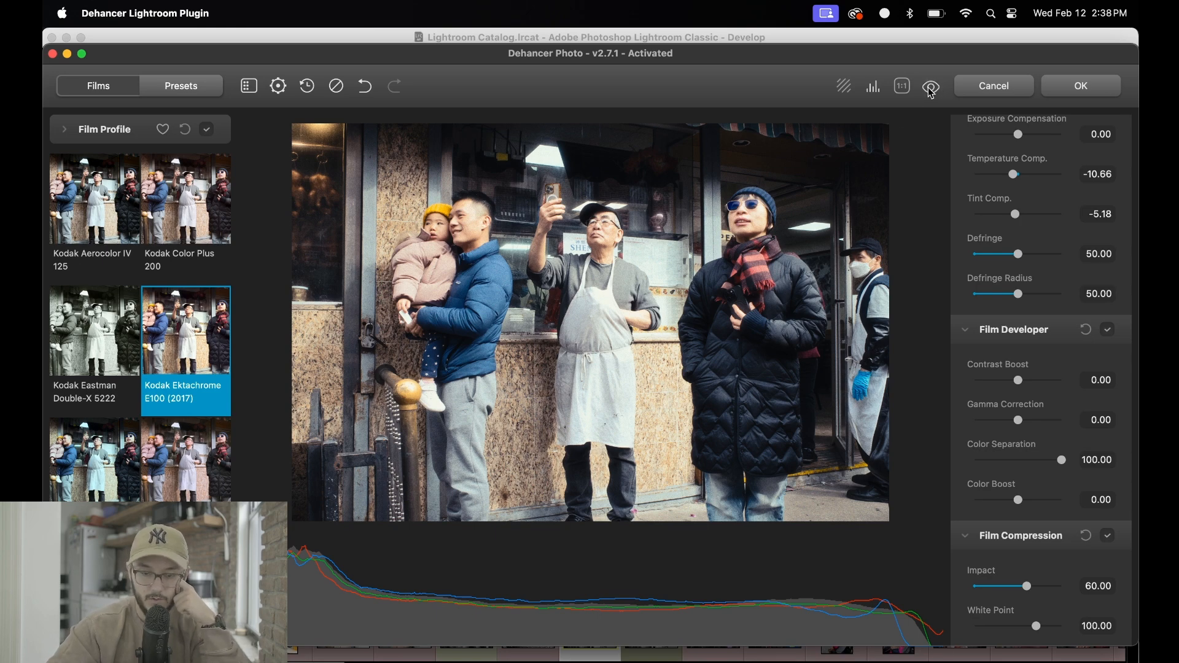
left_click(932, 93)
left_click(932, 92)
left_click(932, 92)
left_click(932, 93)
left_click(932, 92)
left_click(932, 92)
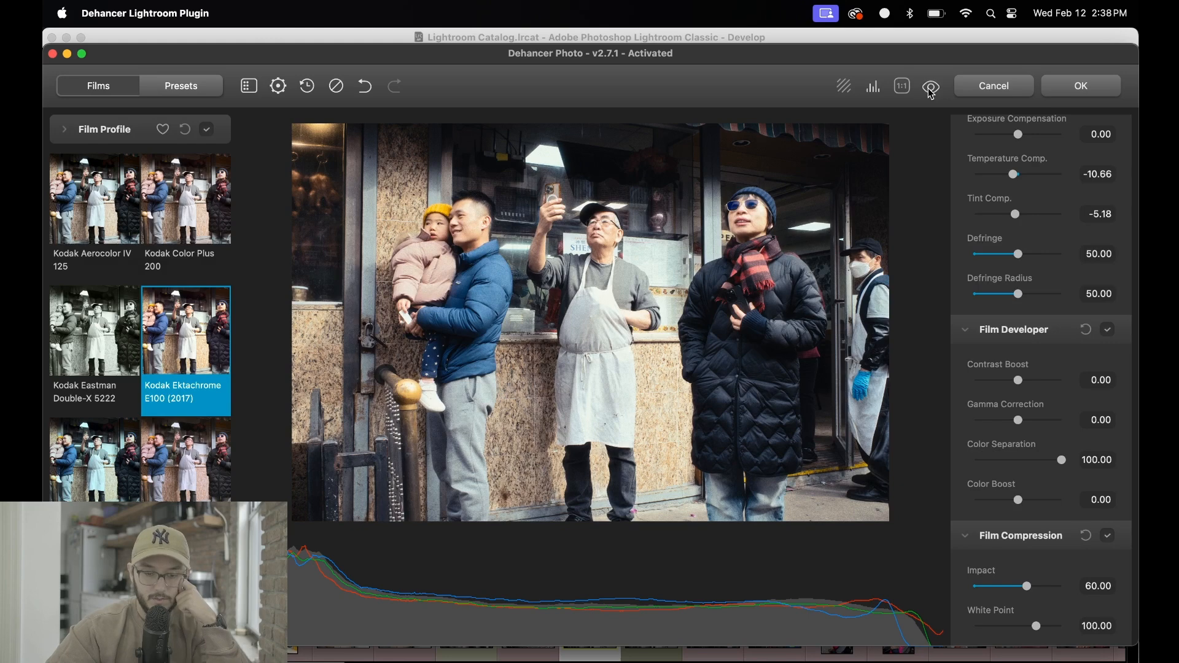
left_click(932, 92)
left_click(932, 92)
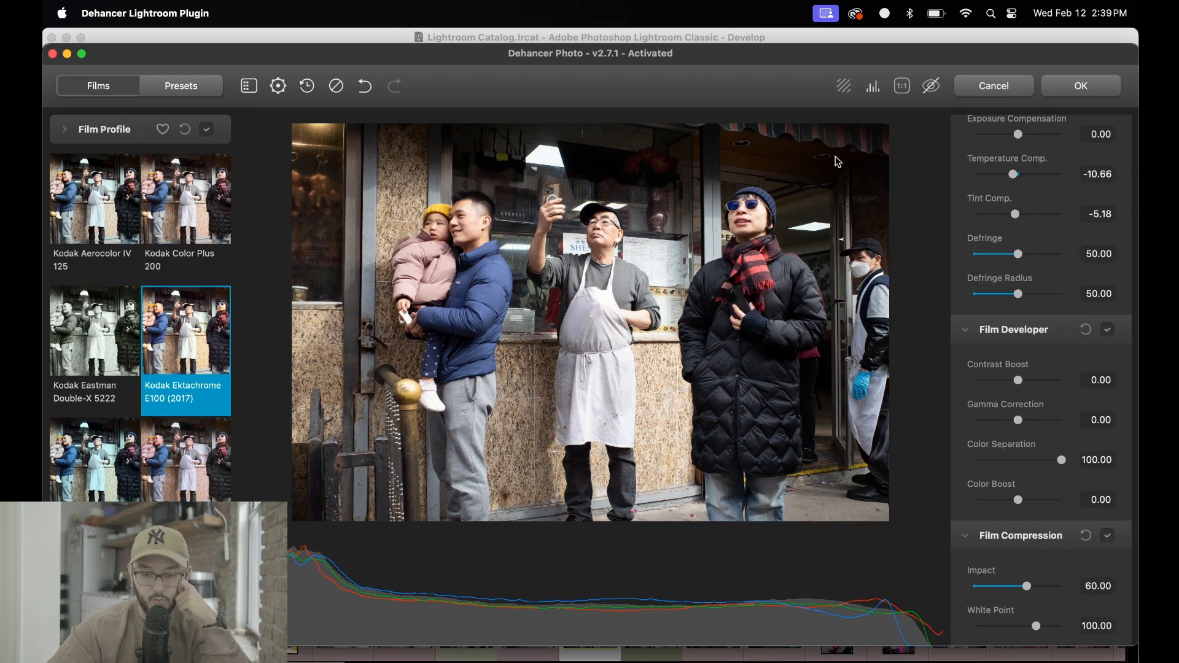
left_click(932, 87)
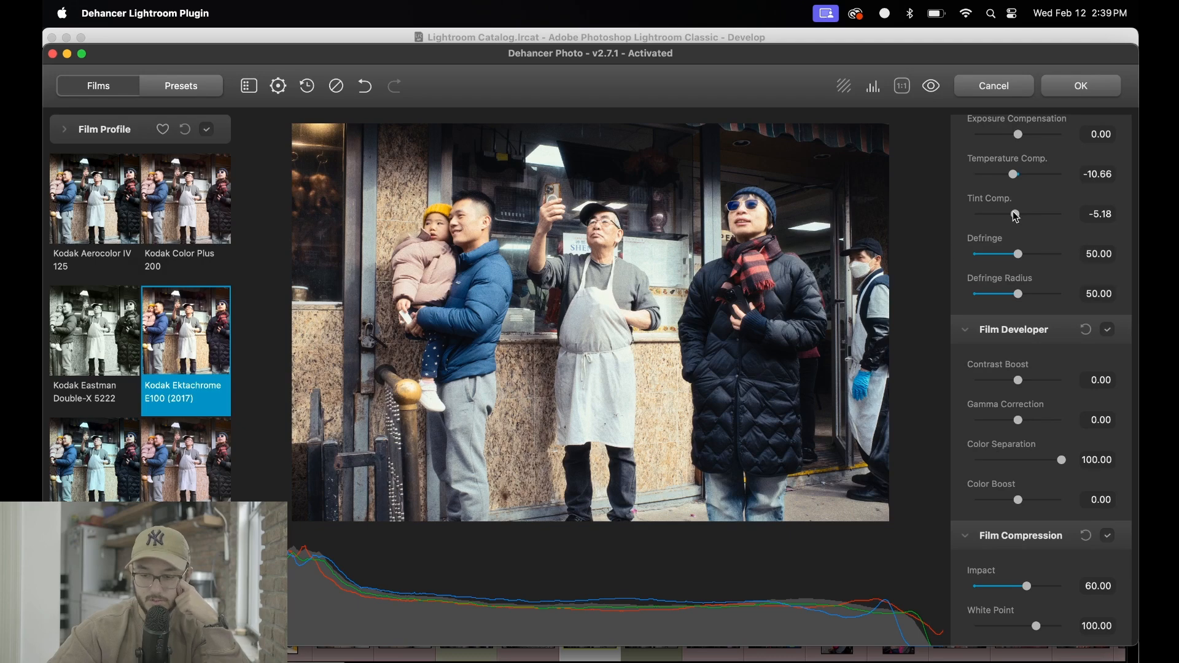
Set Tint Compensation to about -3.02 and Temperature Compensation to about -7.06, comparing the photo with the unprocessed original.
left_click_drag(1020, 215, 1017, 177)
double_click(1017, 177)
left_click(932, 86)
left_click(940, 88)
left_click(940, 86)
left_click(940, 86)
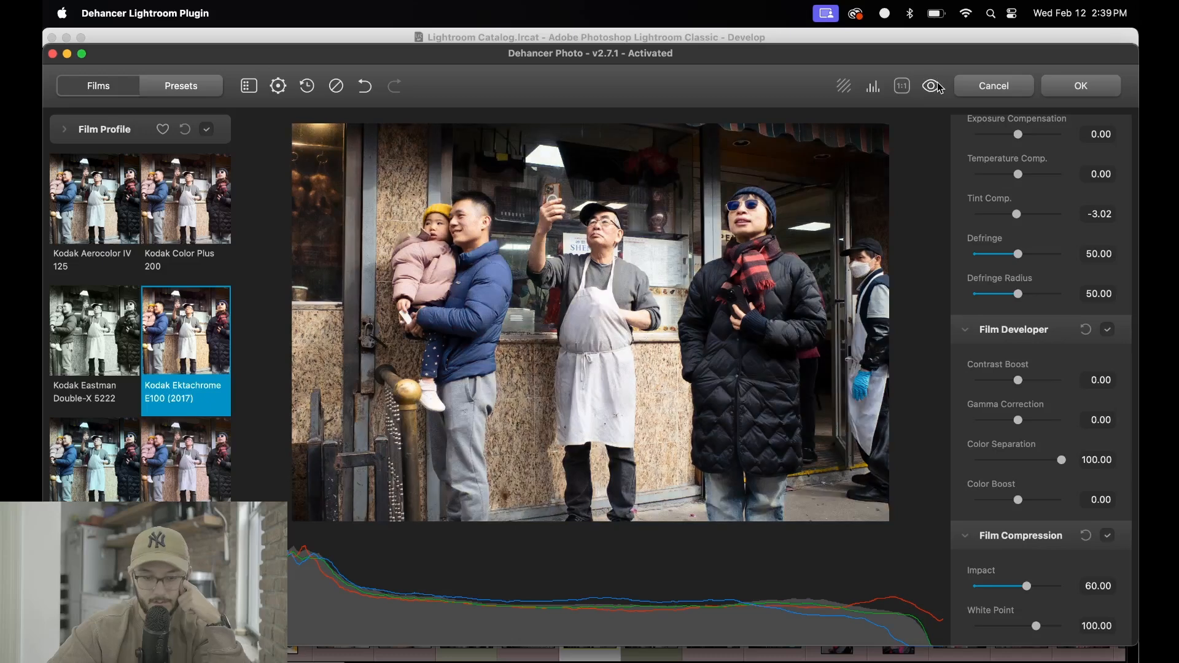
left_click_drag(1024, 177, 1017, 181)
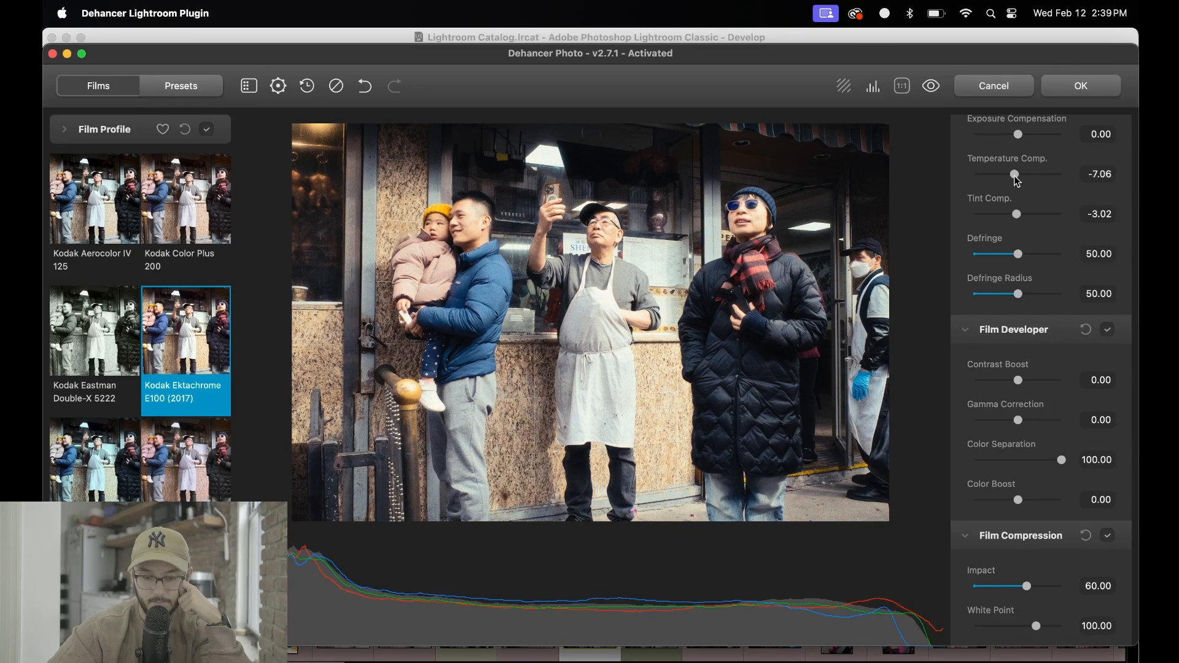
left_click(937, 88)
left_click(938, 89)
Try a Contrast Boost of about 16.14 in the Film Developer settings.
scroll(1034, 304, "down", 5)
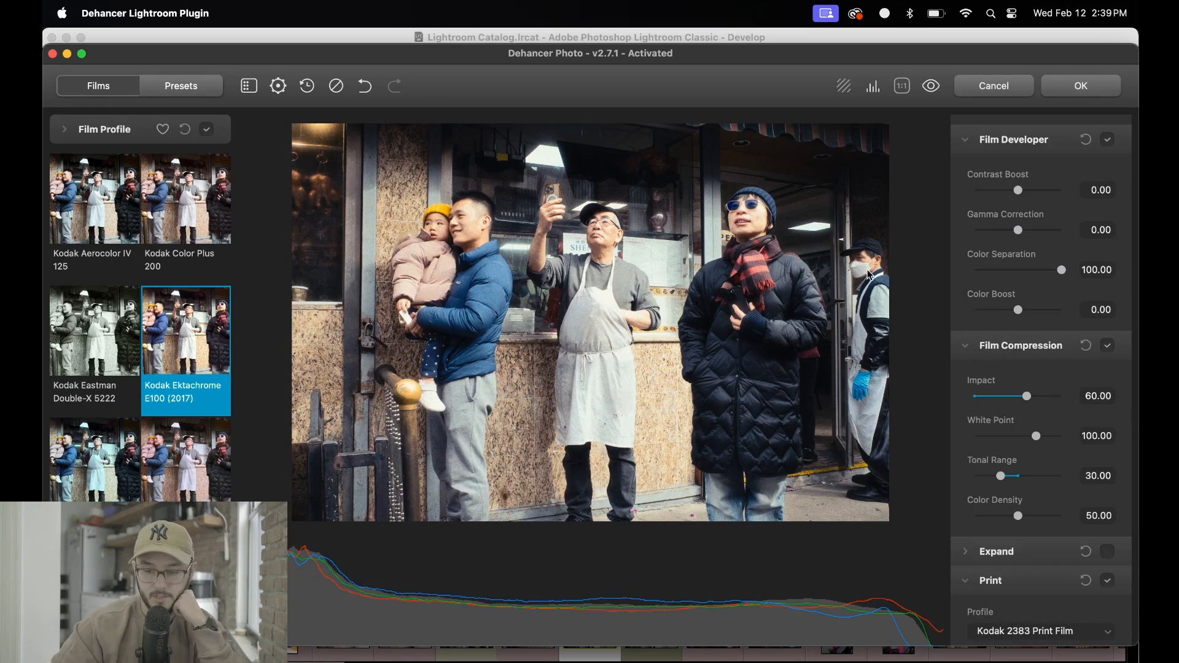
mouse_move(1019, 191)
left_mouse_down()
mouse_move(1065, 198)
mouse_move(1026, 194)
left_mouse_up()
double_click(1063, 192)
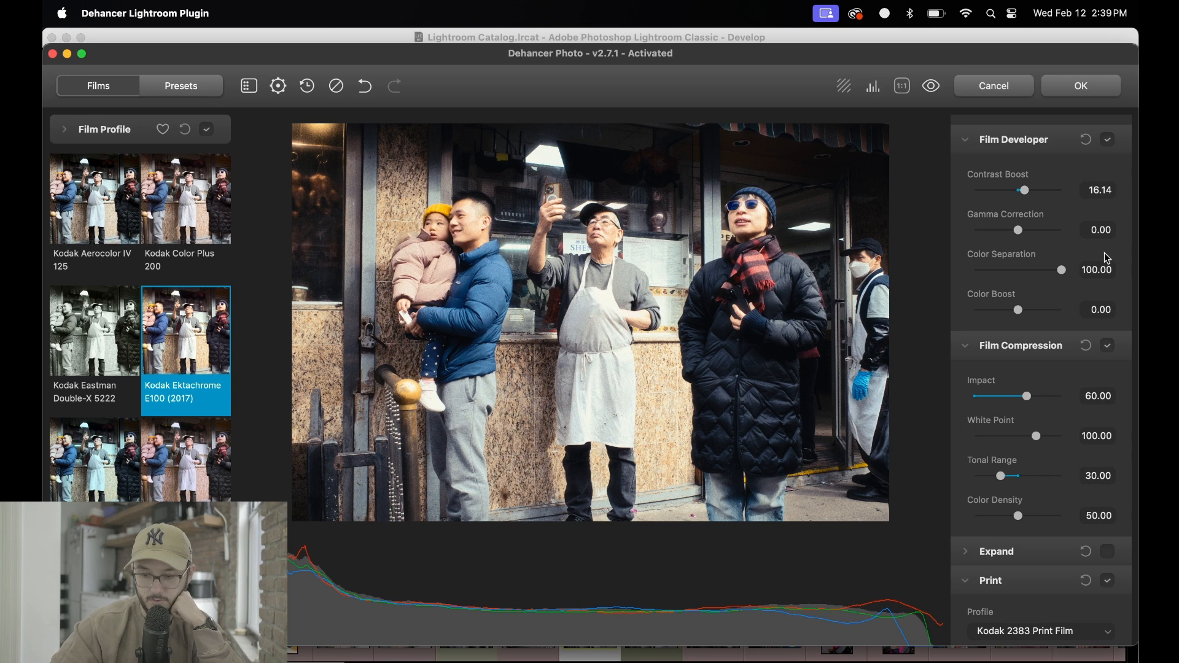
Compare the photo with Film Developer switched off and on, leaving it enabled.
scroll(1044, 215, "up", 5)
scroll(1046, 216, "down", 4)
left_click(1108, 203)
left_click(1108, 208)
left_click(1107, 207)
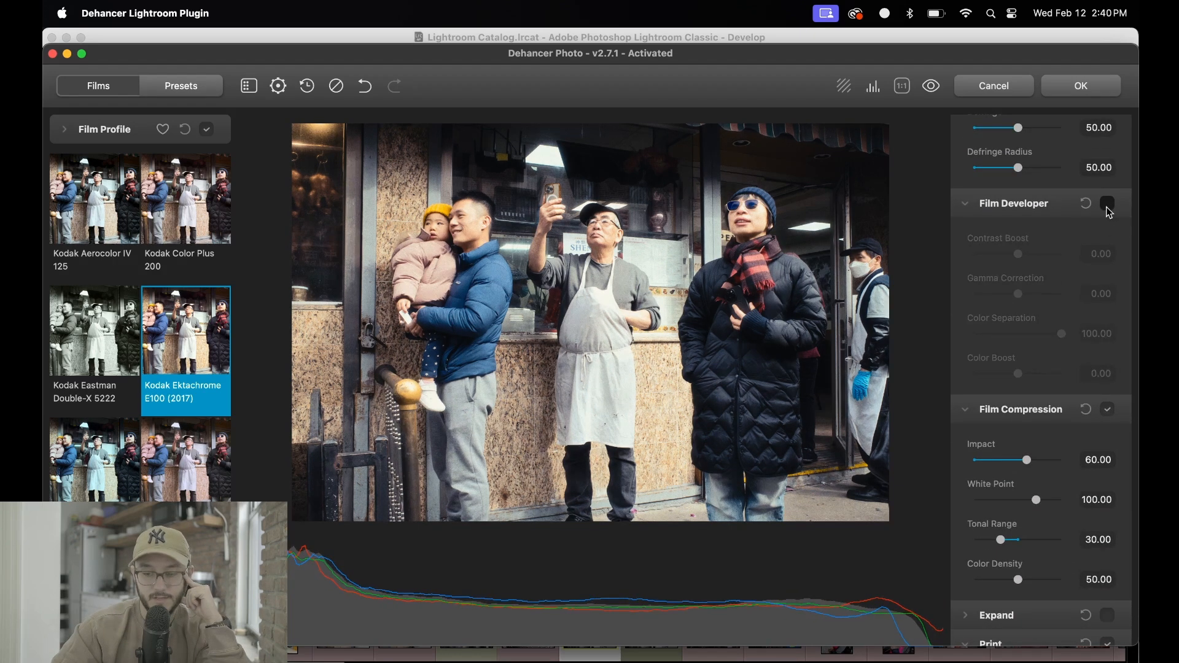
left_click(1109, 208)
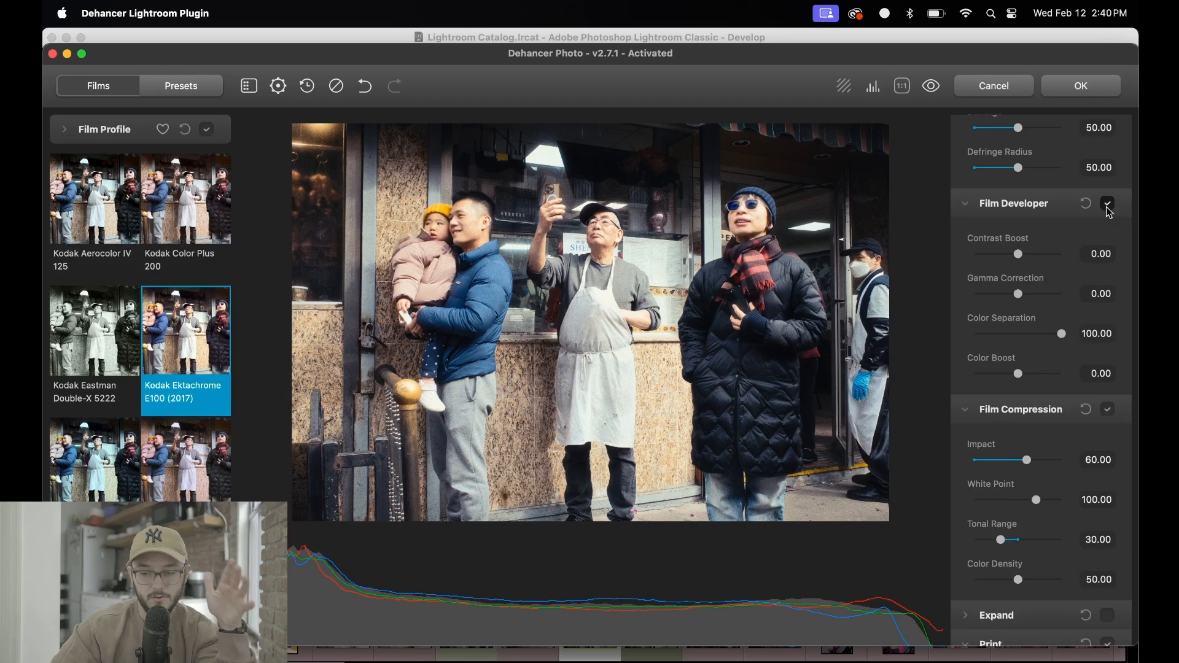
left_click(1109, 207)
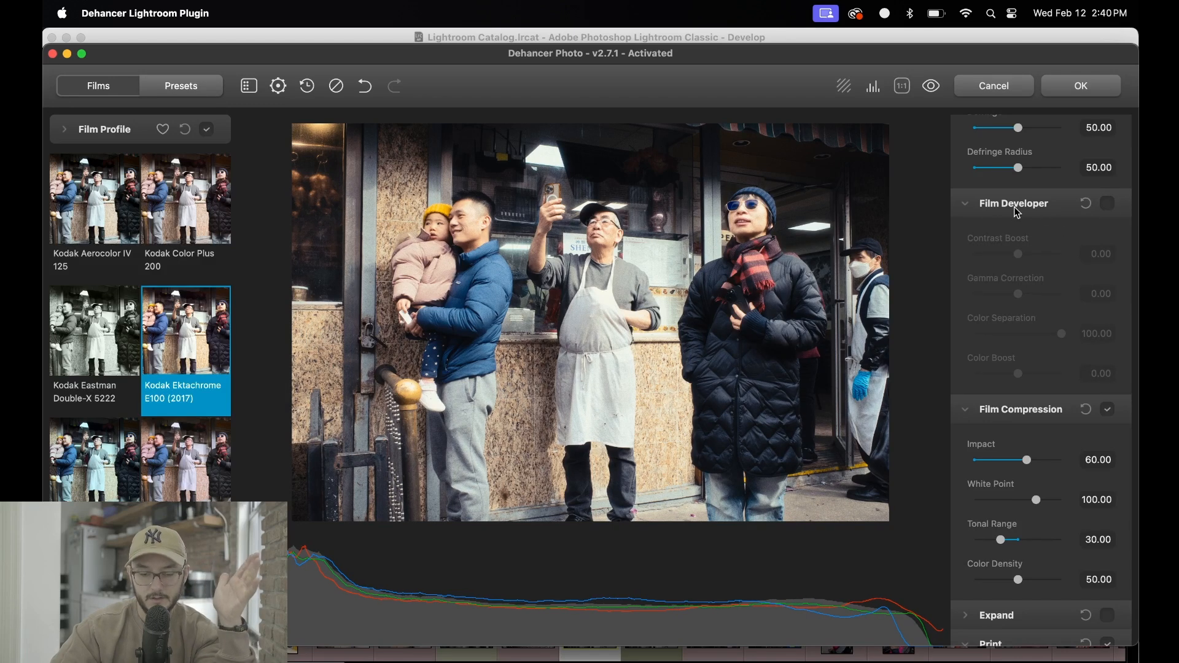
left_click(1110, 204)
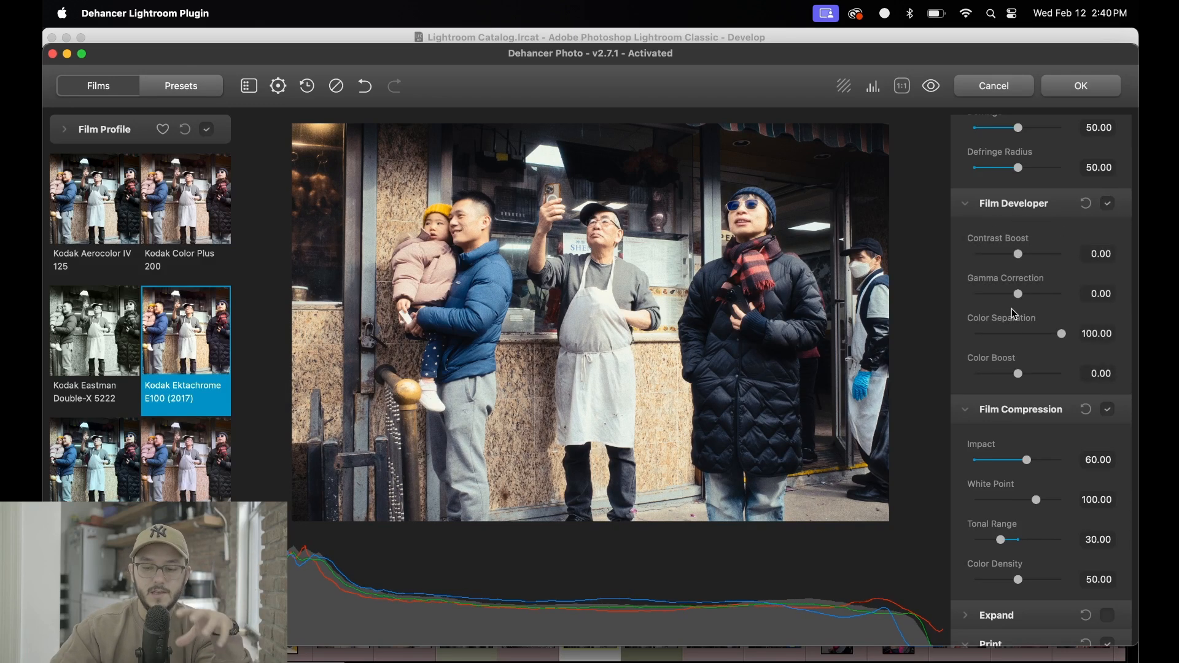
Set the Film Developer Contrast Boost to about 21.84 and Color Boost to about 17.84.
scroll(1052, 301, "up", 1)
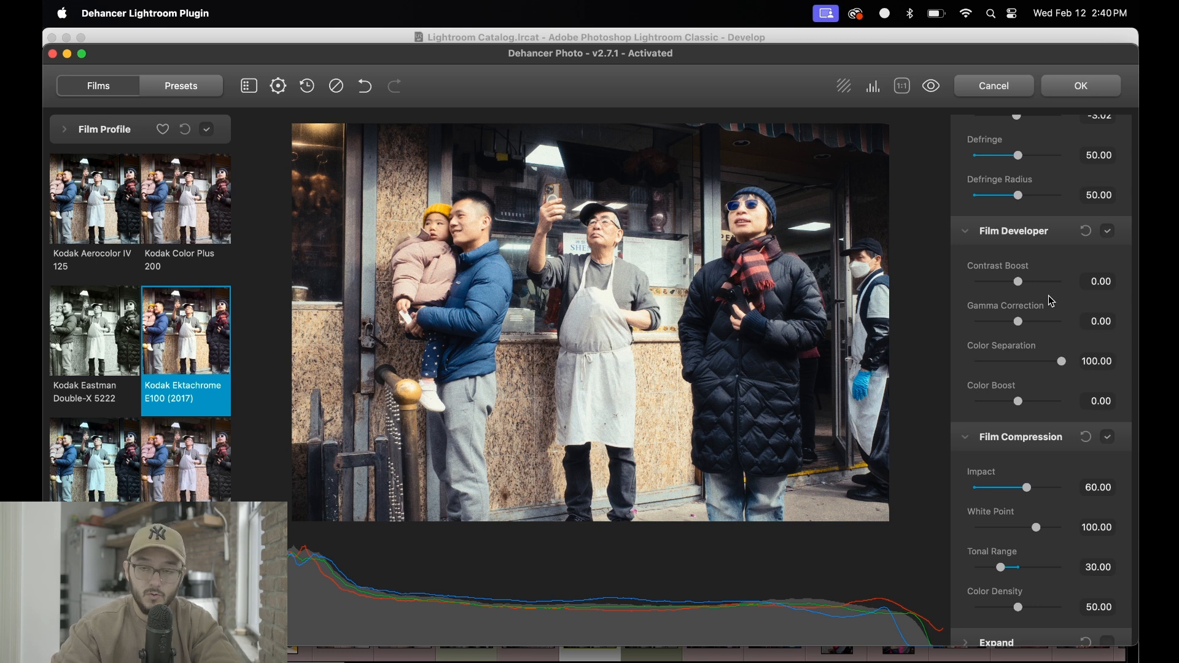
left_click_drag(1020, 281, 1031, 290)
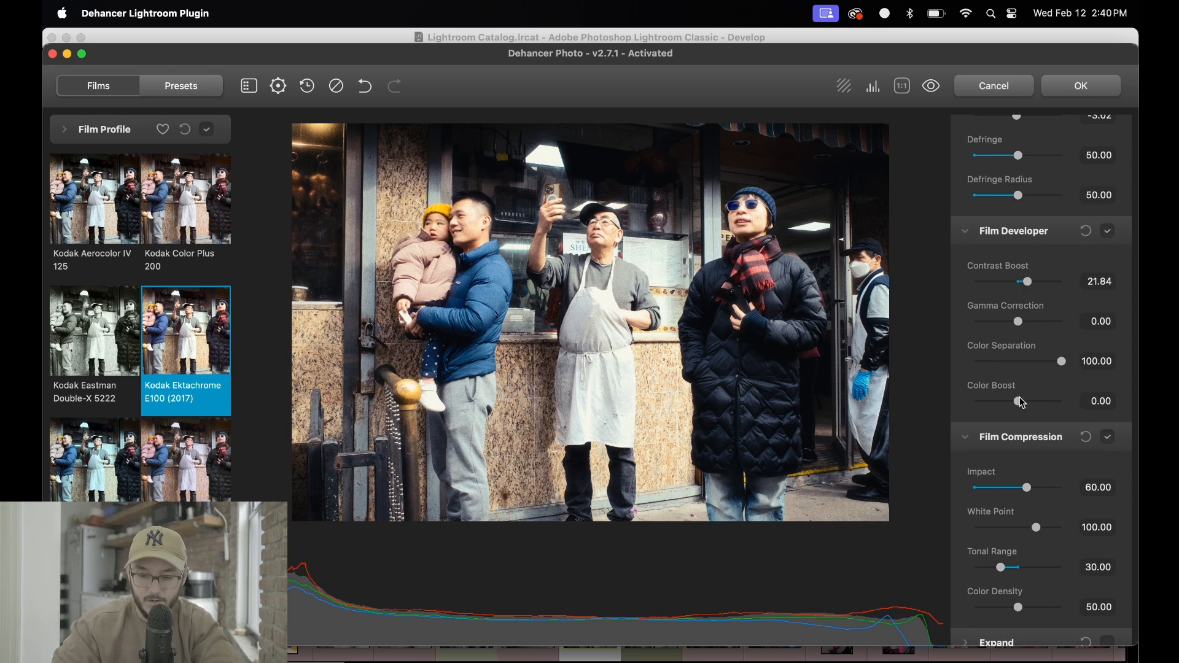
left_click_drag(1022, 406, 1030, 416)
Compare the photo with Film Compression switched on and off.
scroll(1029, 415, "down", 3)
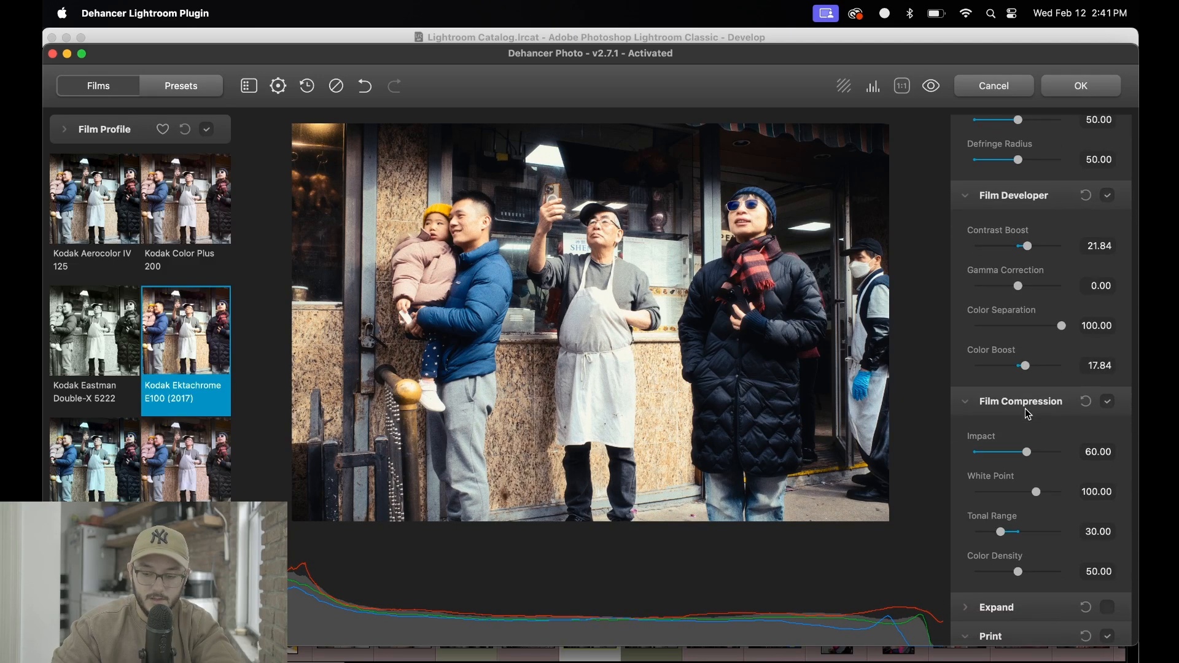
left_click(1109, 340)
left_click(1109, 339)
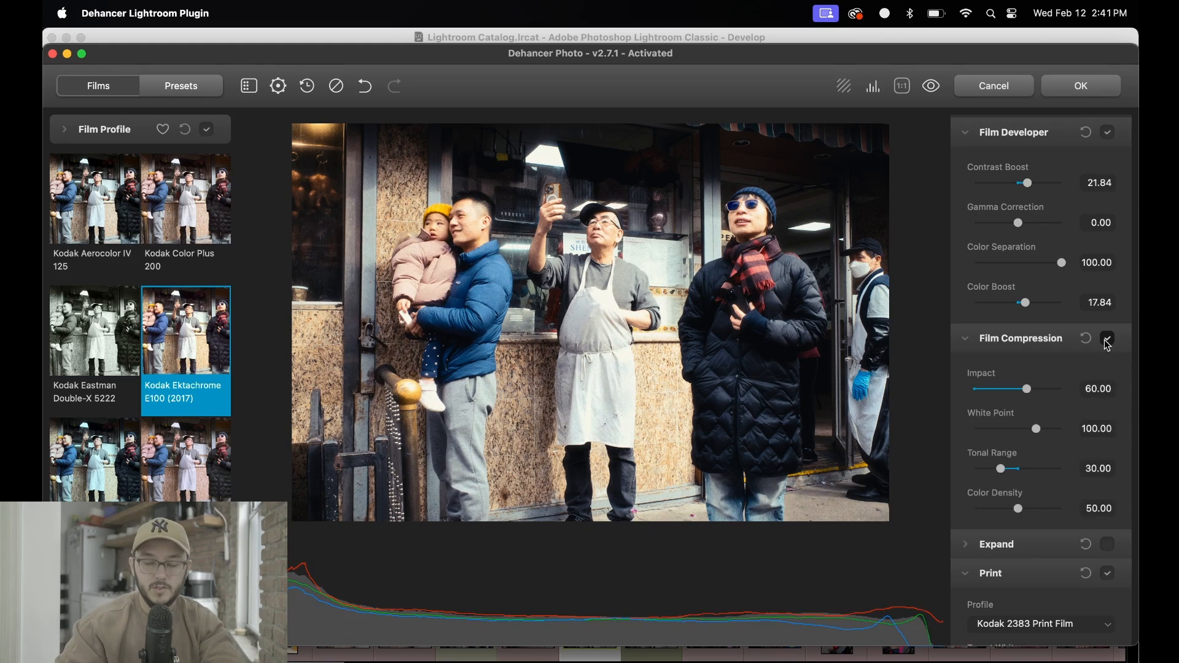
left_click(1109, 340)
left_click(1109, 339)
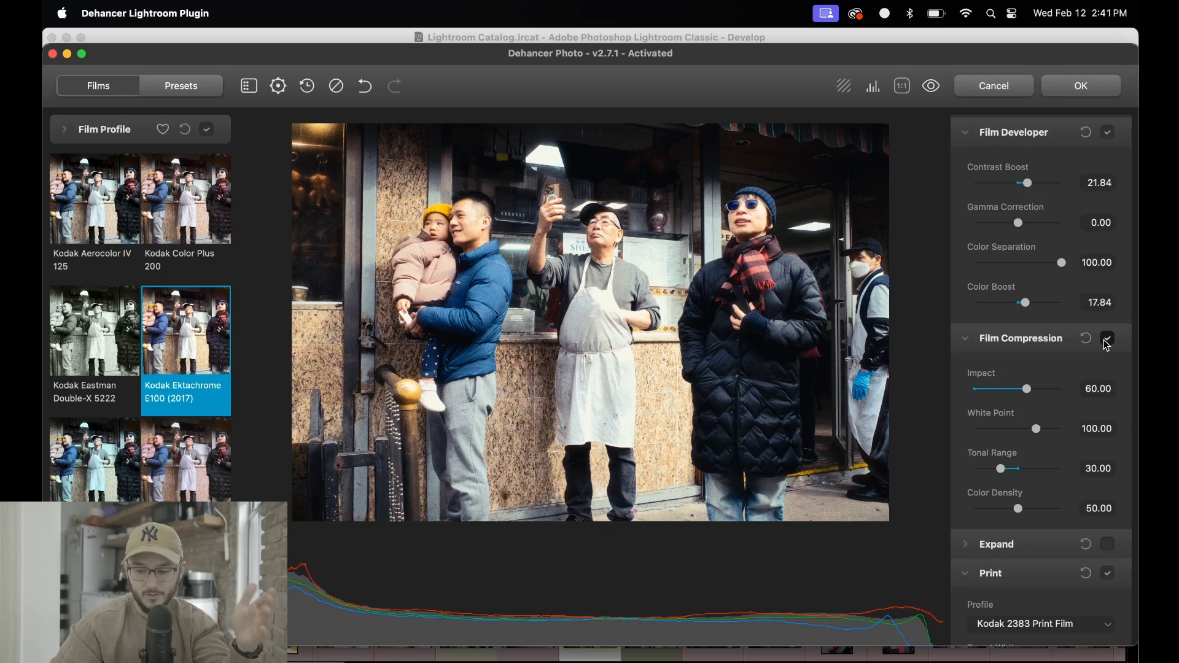
left_click(1108, 340)
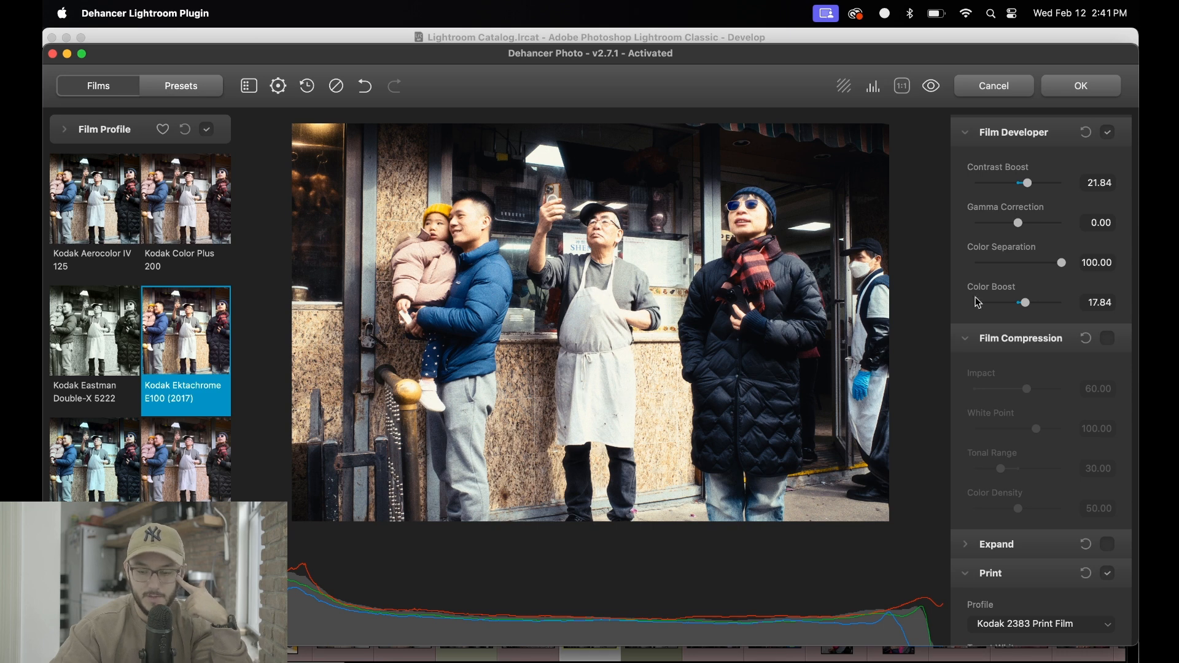
Re-enable Film Compression and set its Impact to about 98.69 and White Point to about 107.69.
left_click(1109, 340)
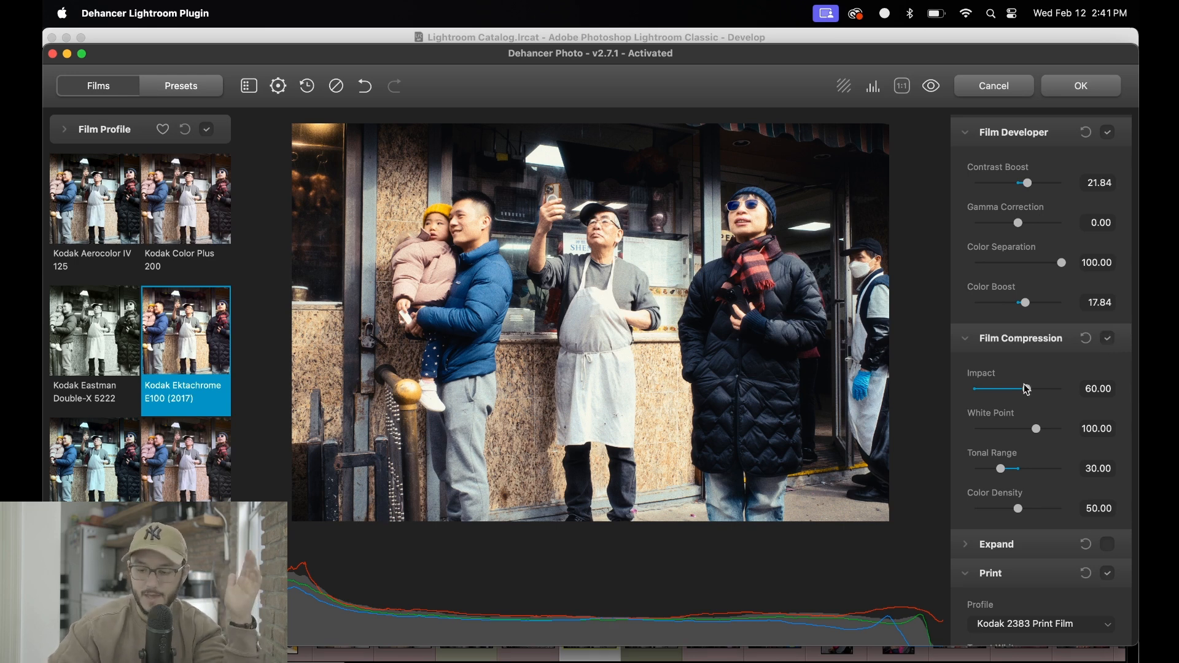
left_click_drag(1027, 389, 1063, 395)
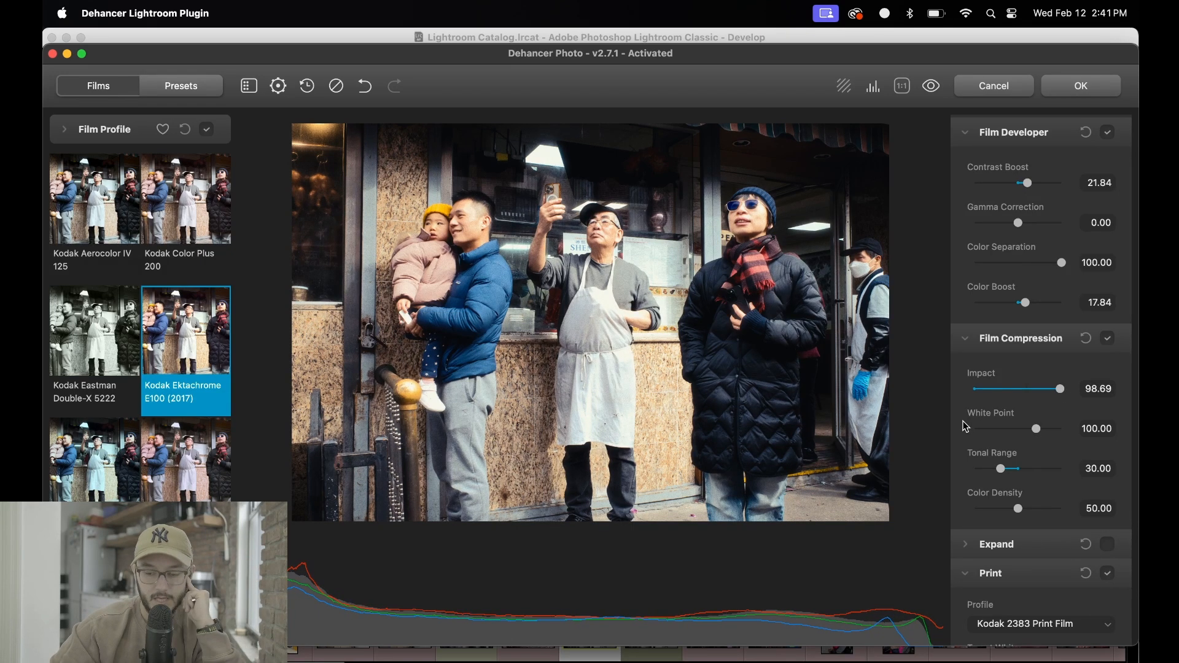
mouse_move(1036, 433)
left_mouse_down()
mouse_move(1095, 429)
mouse_move(1049, 434)
left_mouse_up()
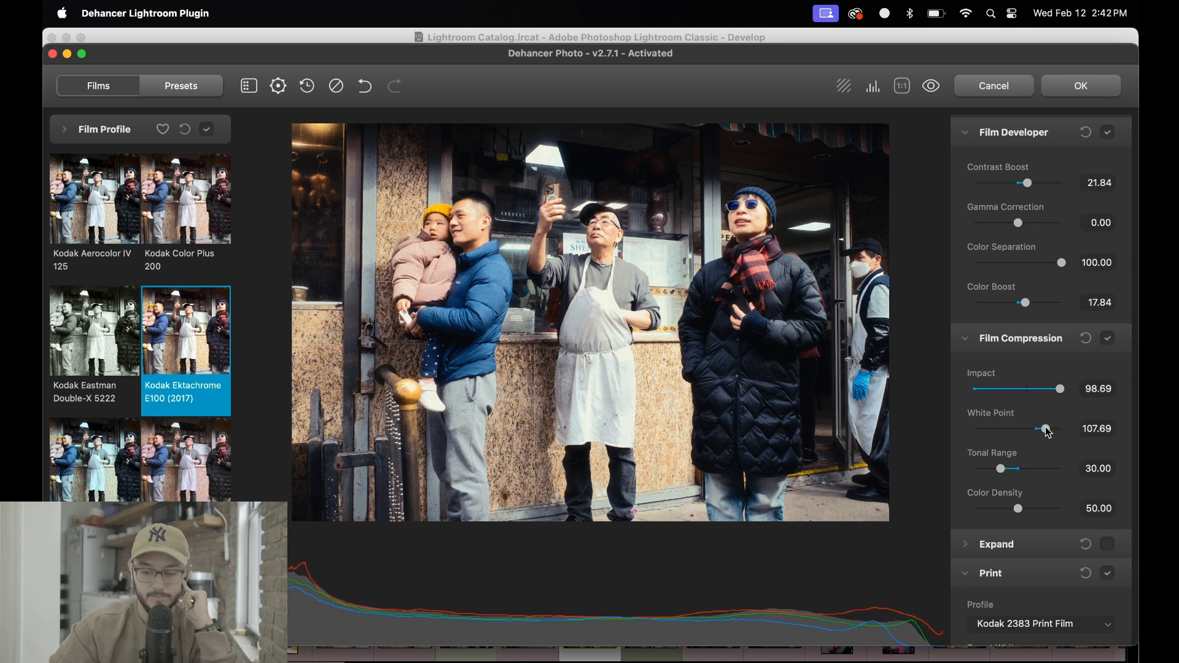
Try the Expand effect with a lower Black Point, reset the value and switch Expand back off.
scroll(1045, 426, "down", 5)
left_click(1031, 205)
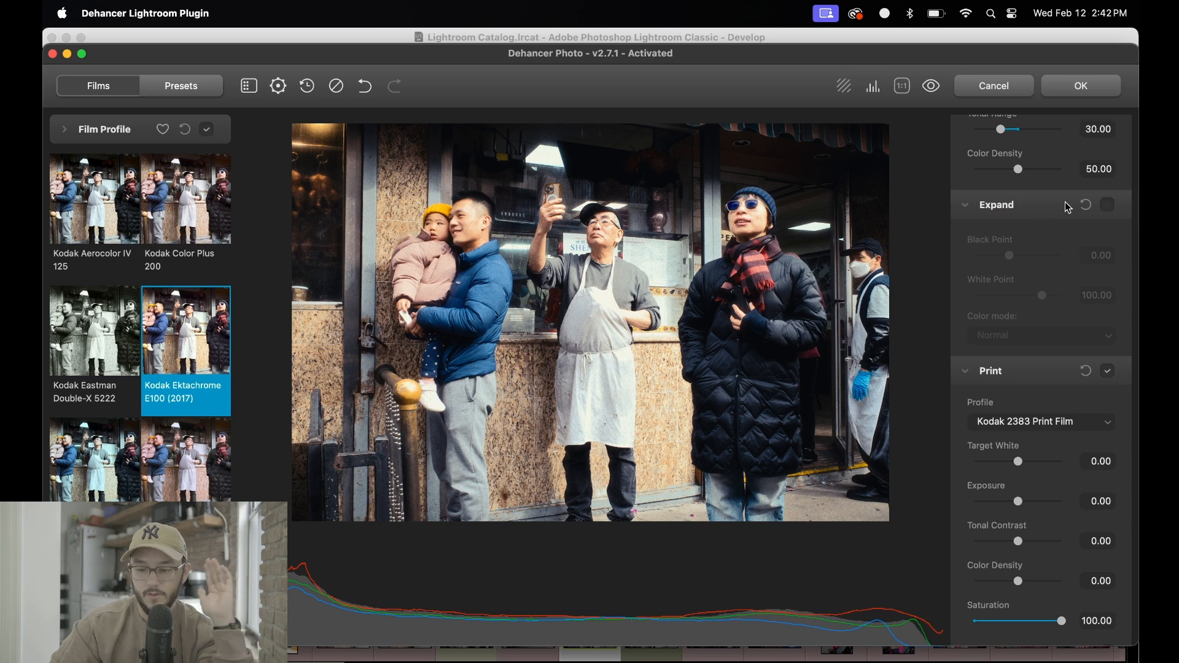
left_click(1117, 208)
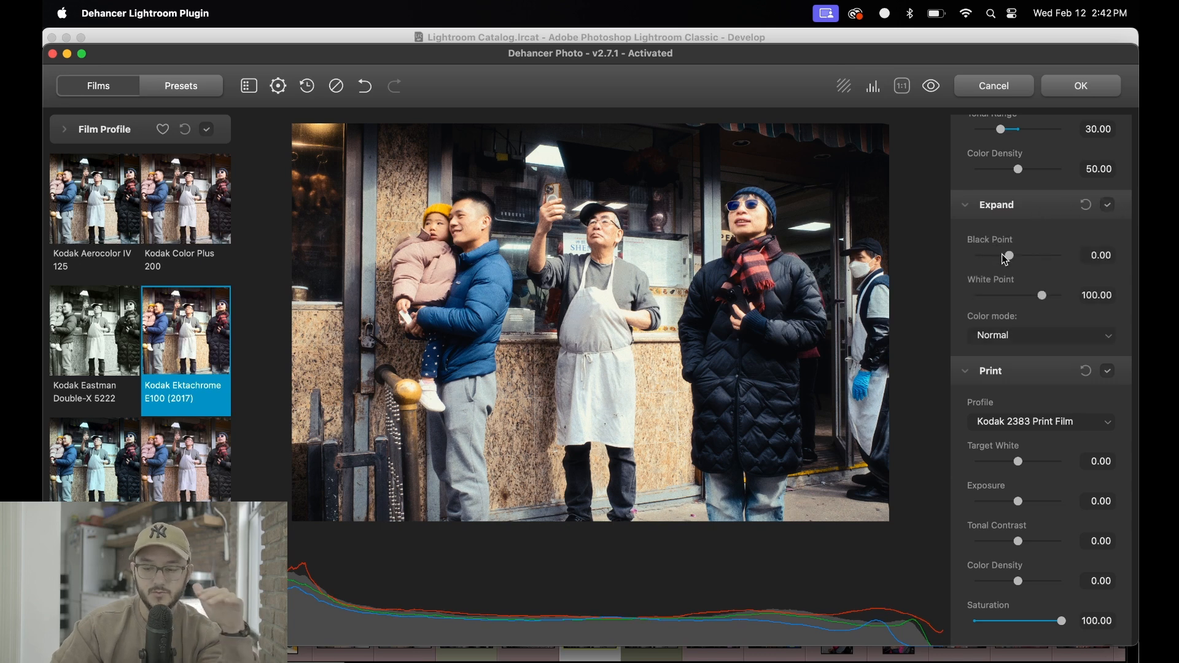
left_click_drag(1010, 255, 999, 256)
double_click(1002, 258)
left_click(1111, 206)
Try the Kodak Endura Glossy Paper, Cineon Film Log and Linear print profiles, and return to Kodak 2383 Print Film.
scroll(1113, 206, "down", 5)
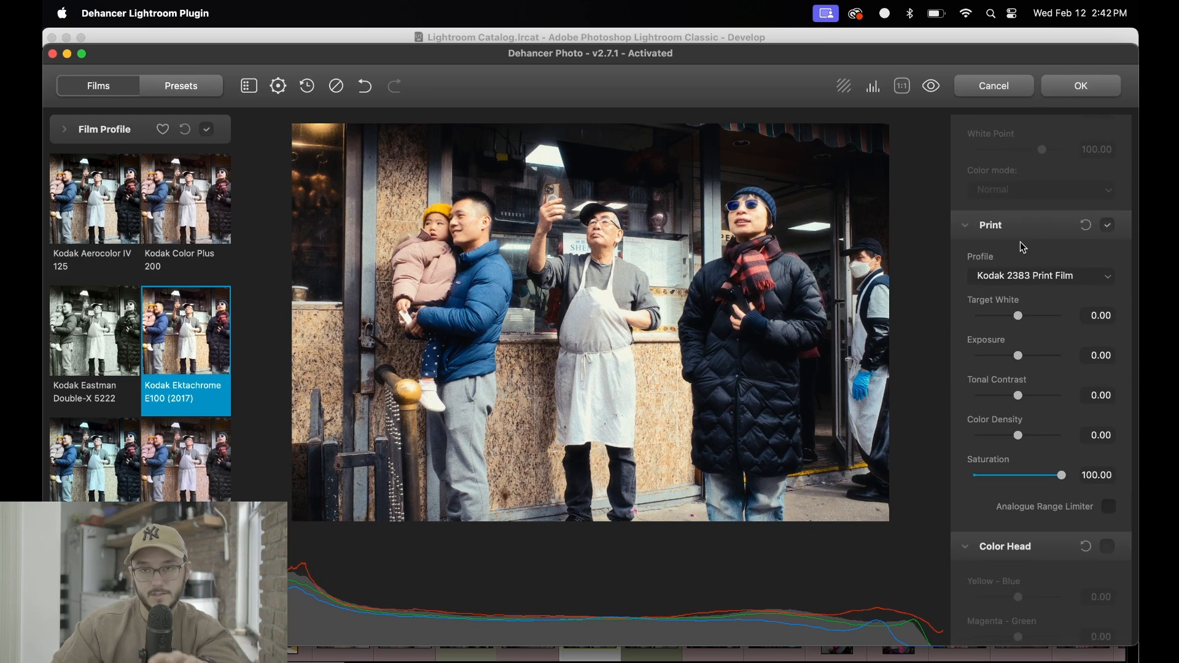
left_click(1021, 276)
left_click(1017, 292)
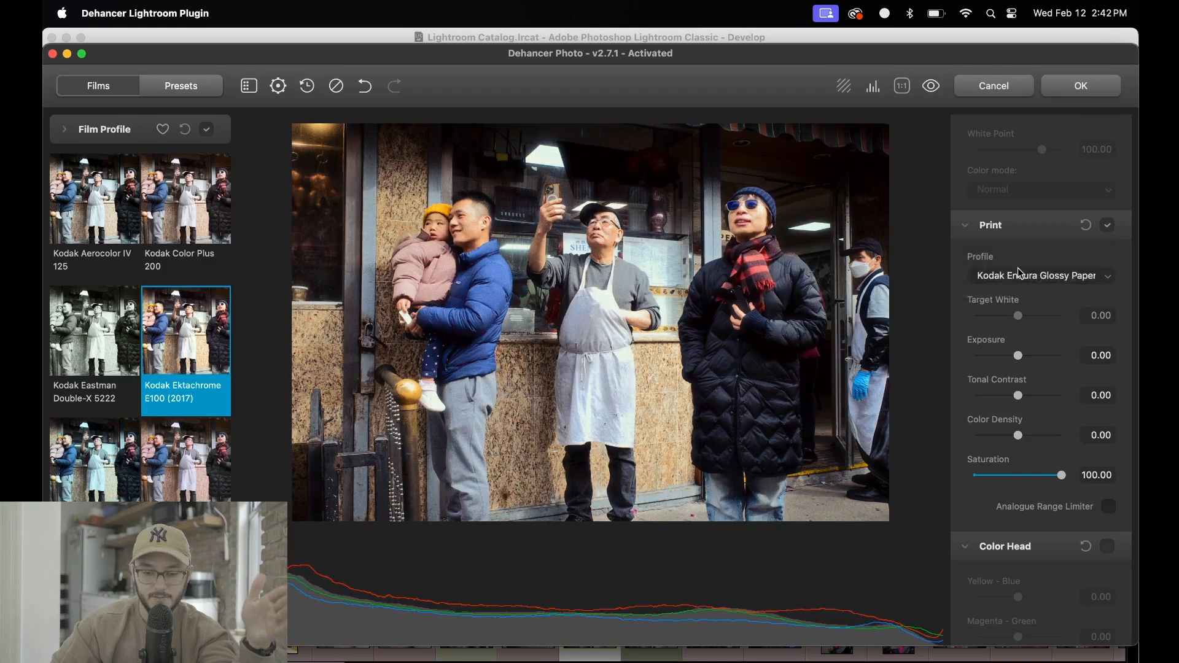
left_click(1033, 271)
left_click(1036, 268)
left_click(1030, 281)
left_click(1015, 264)
left_click(1014, 278)
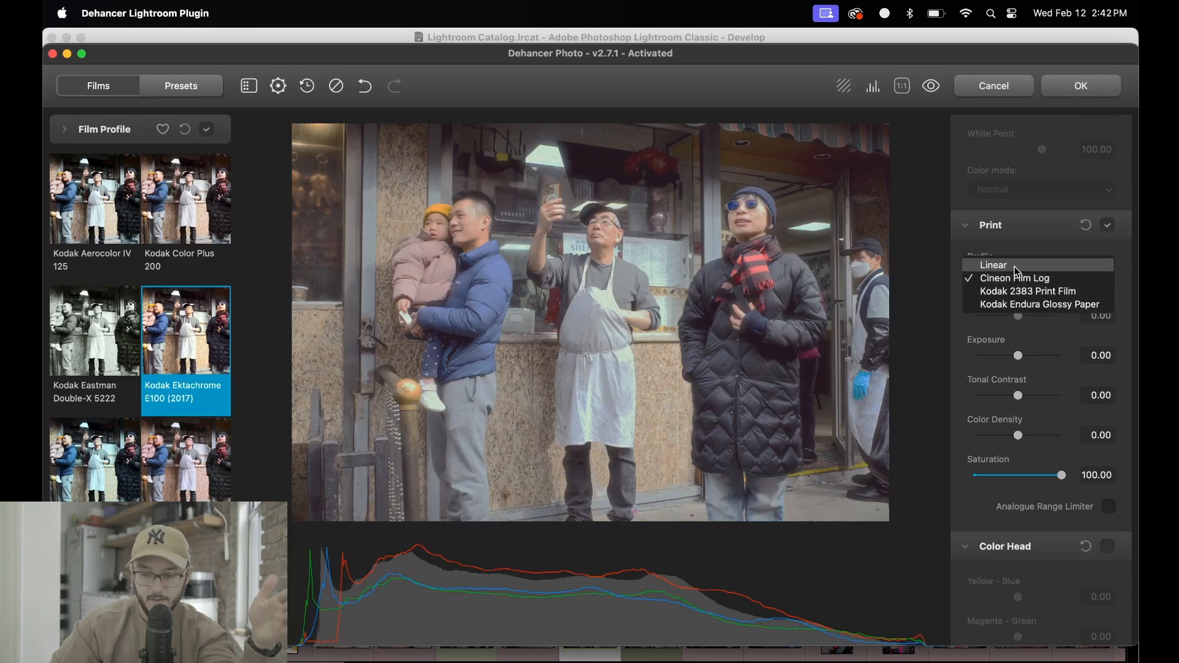
left_click(1015, 265)
left_click(1024, 274)
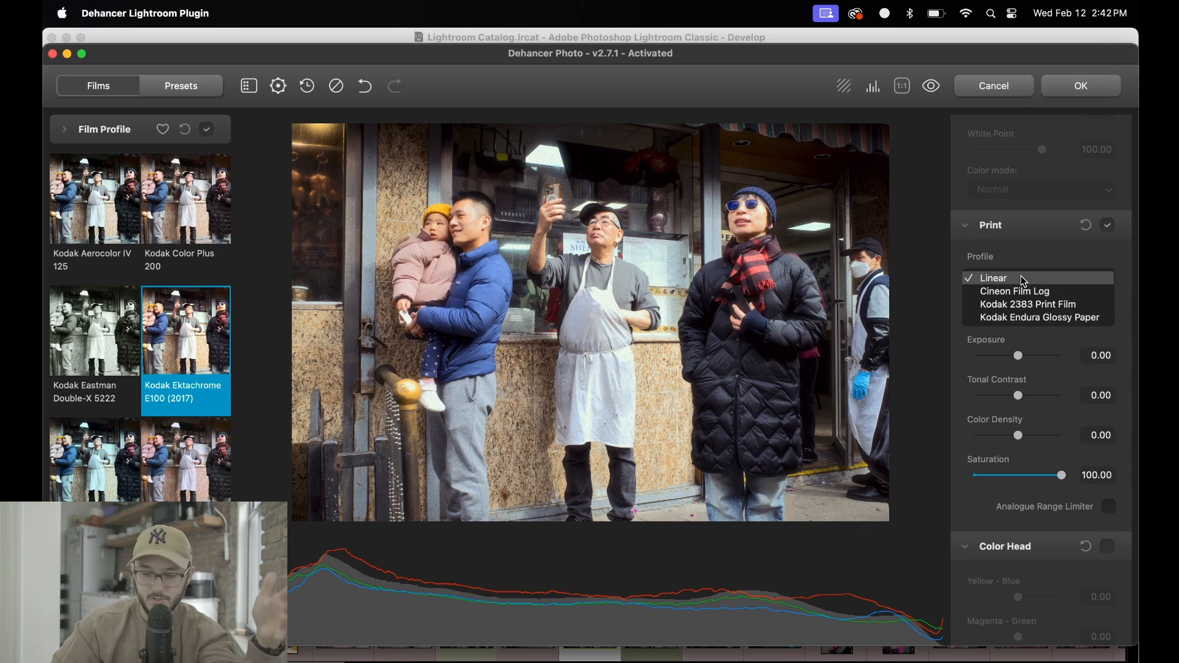
left_click(1023, 305)
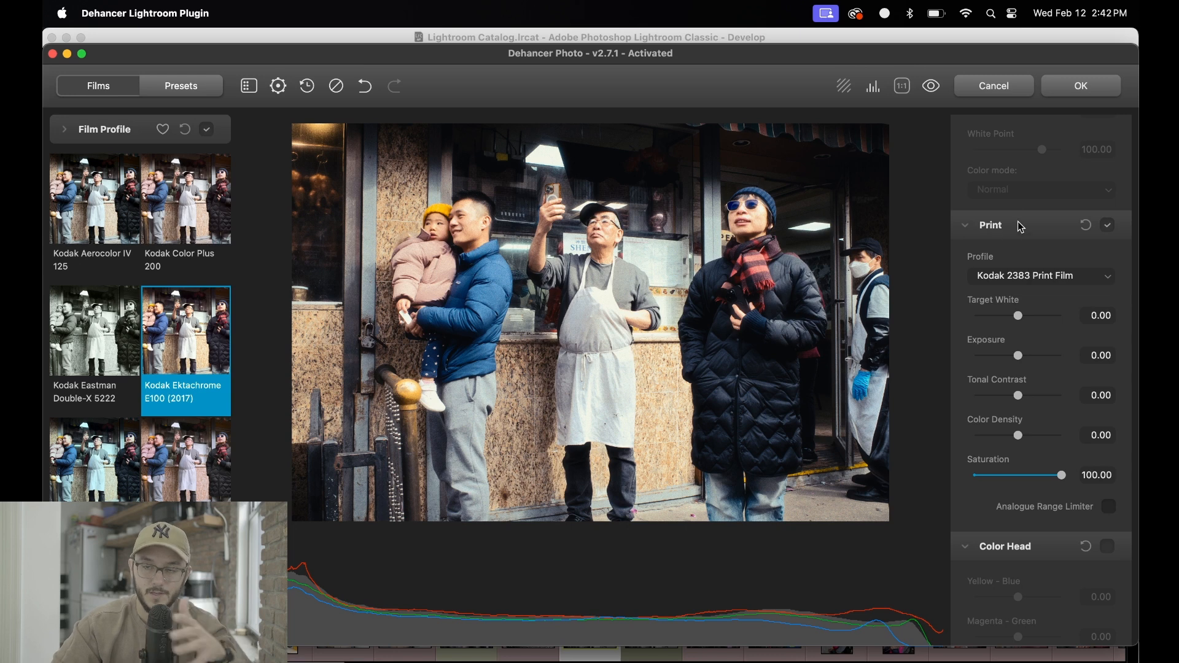
scroll(1017, 234, "up", 3)
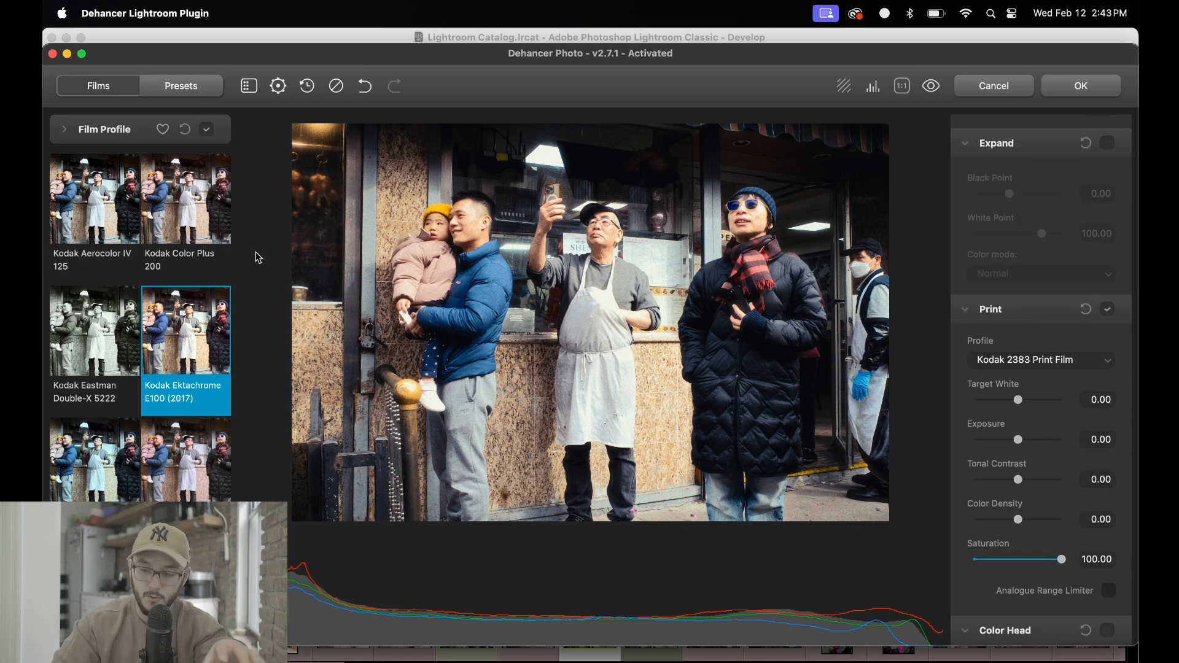
Try a Print Target White of about -1.19 and reset it to 0.
scroll(1063, 337, "down", 5)
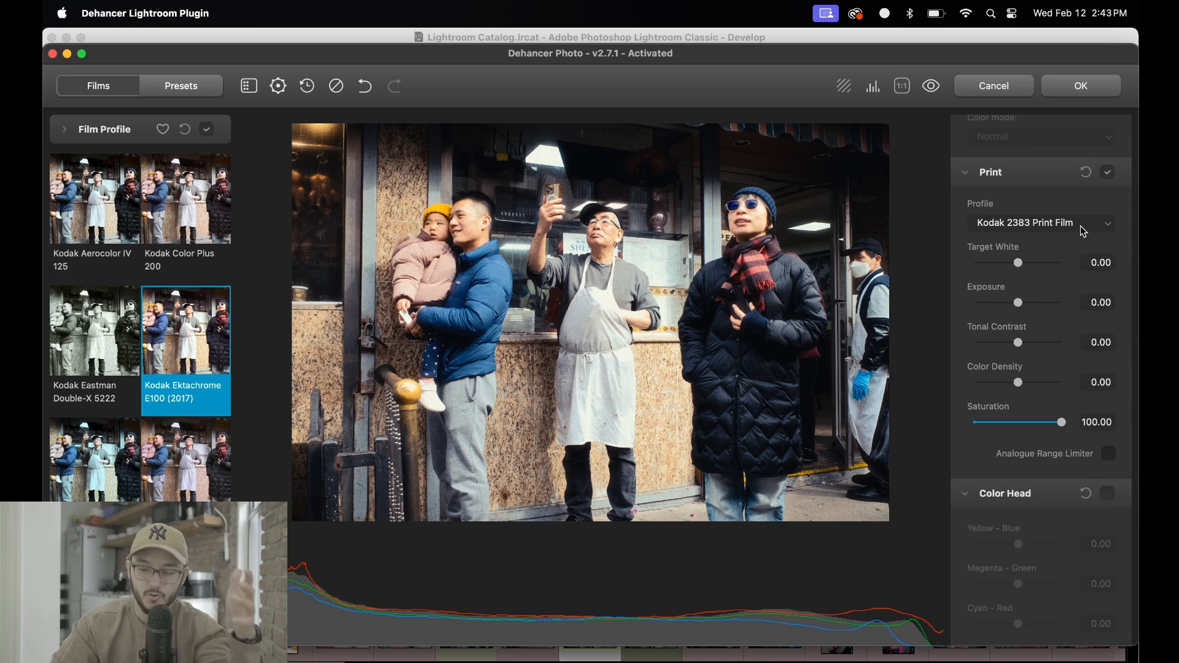
left_click(1018, 264)
left_click_drag(1018, 265, 993, 263)
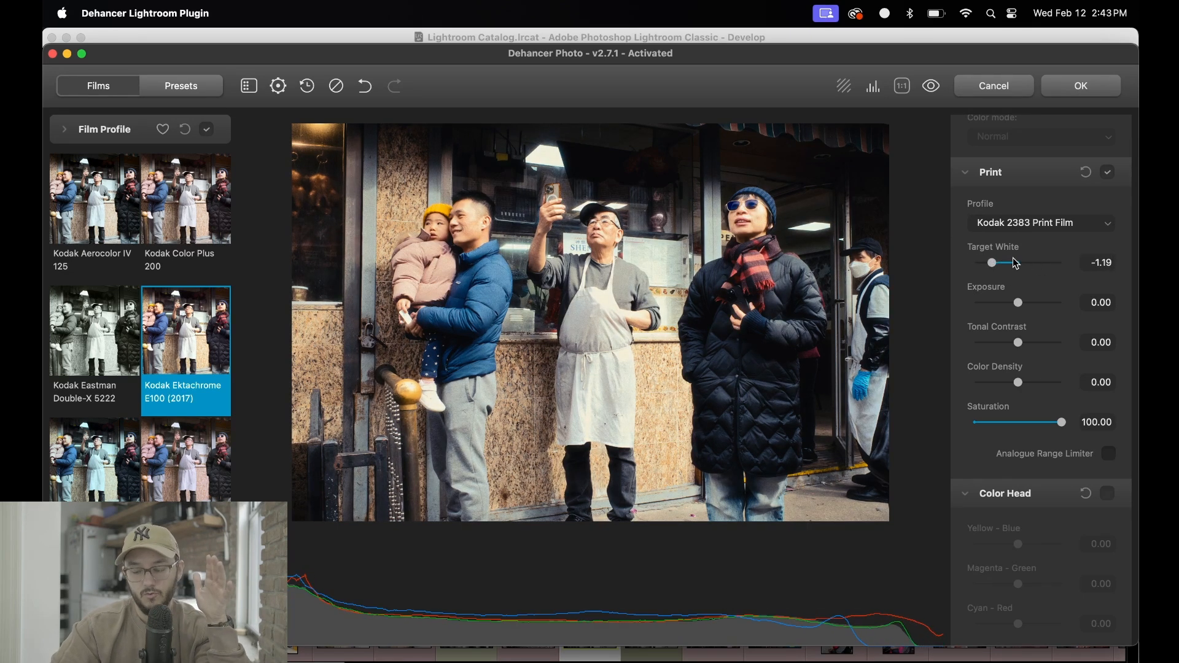
double_click(994, 263)
Try changing the Print Exposure, Tonal Contrast and Color Density values, resetting each to its default.
scroll(998, 268, "down", 3)
left_click_drag(1028, 225, 990, 227)
double_click(1018, 231)
left_click_drag(1023, 269, 1032, 308)
double_click(1022, 269)
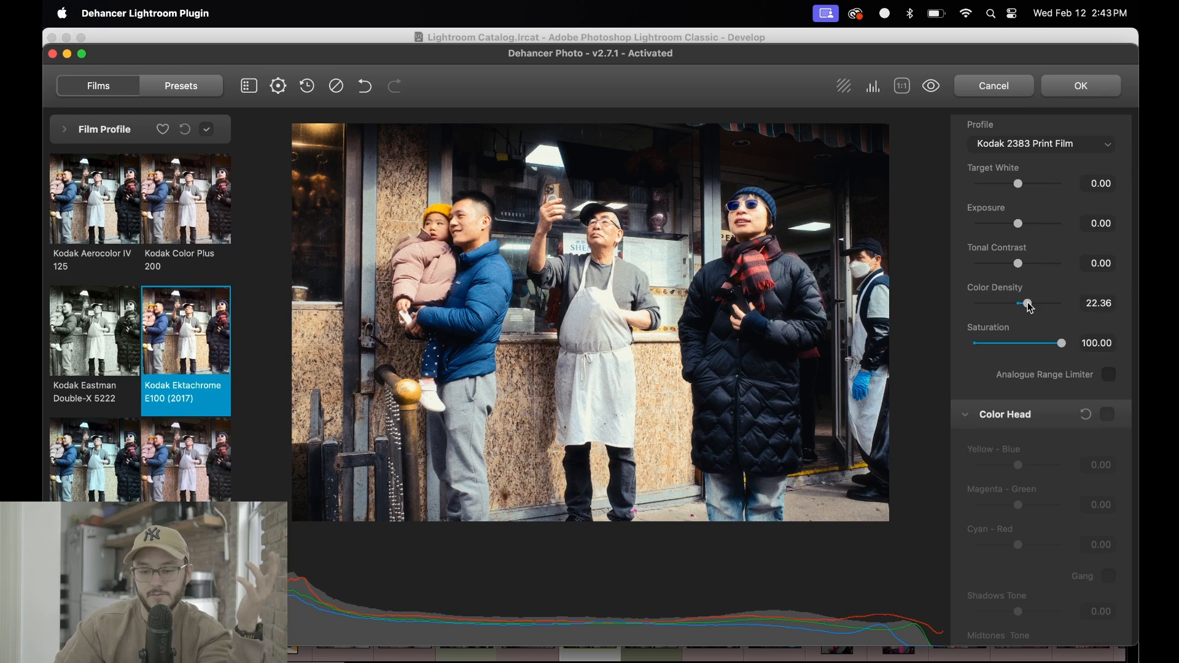
Enable Color Head, trying Yellow-Blue at about 7.57, a Magenta-Green shift and Cyan-Red at about -1.81, and reset all three to 0.
scroll(1075, 245, "down", 5)
left_click(1115, 153)
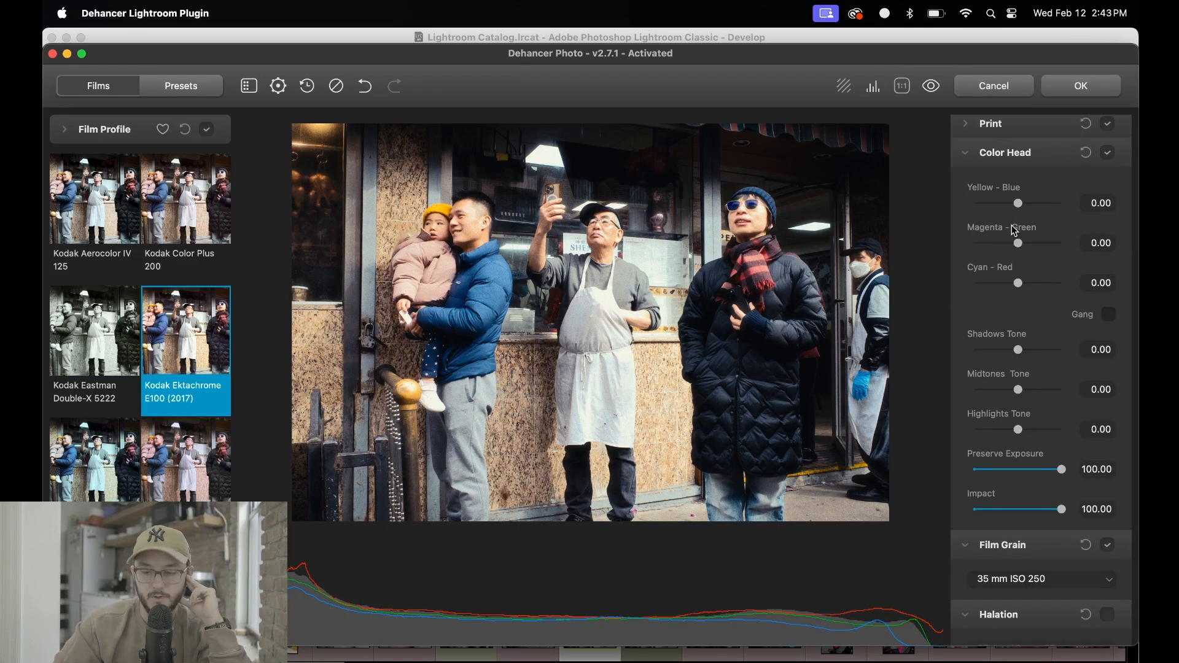
left_click_drag(1019, 205, 1027, 205)
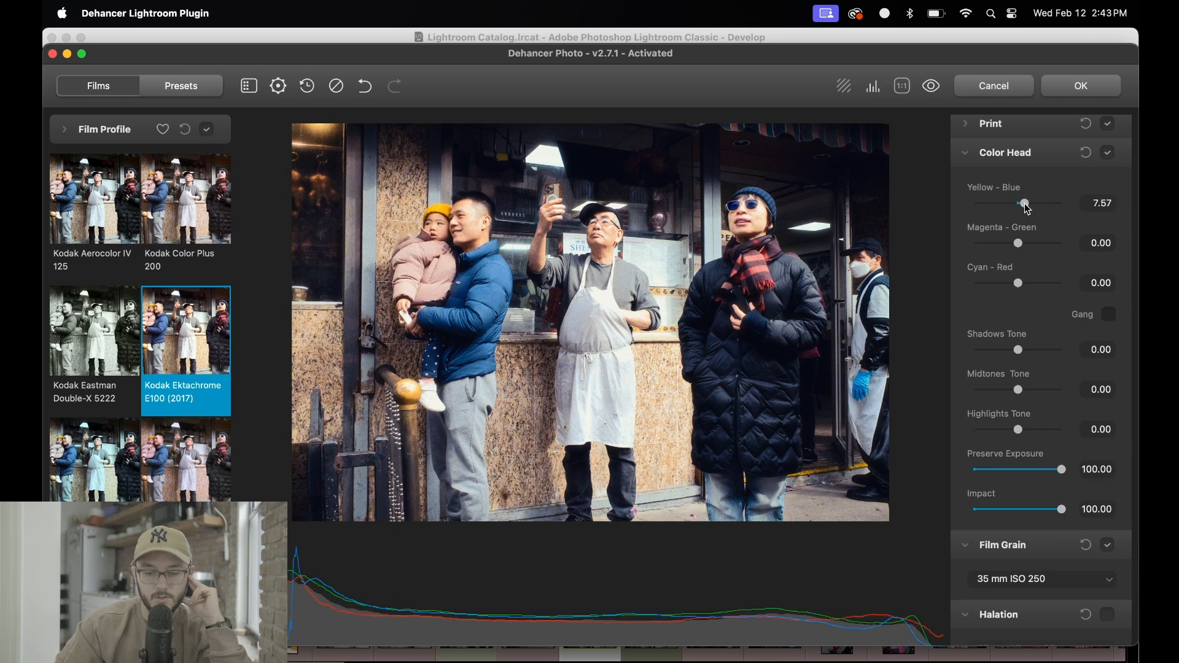
double_click(1026, 205)
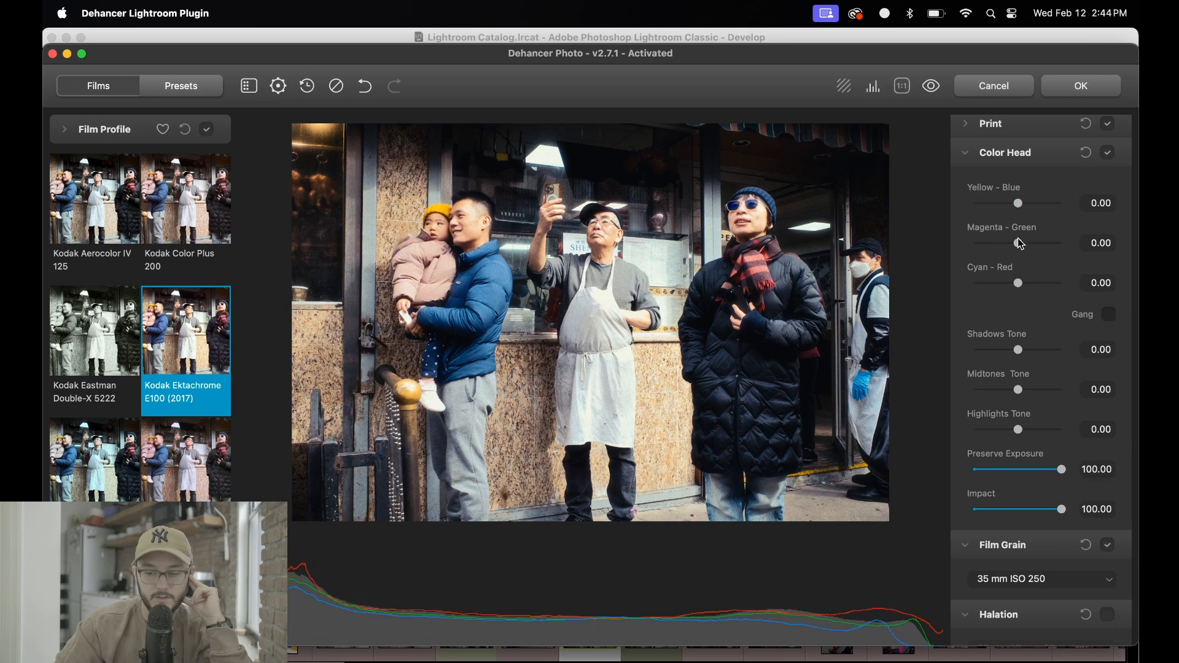
left_click_drag(1019, 242, 1020, 295)
double_click(1032, 248)
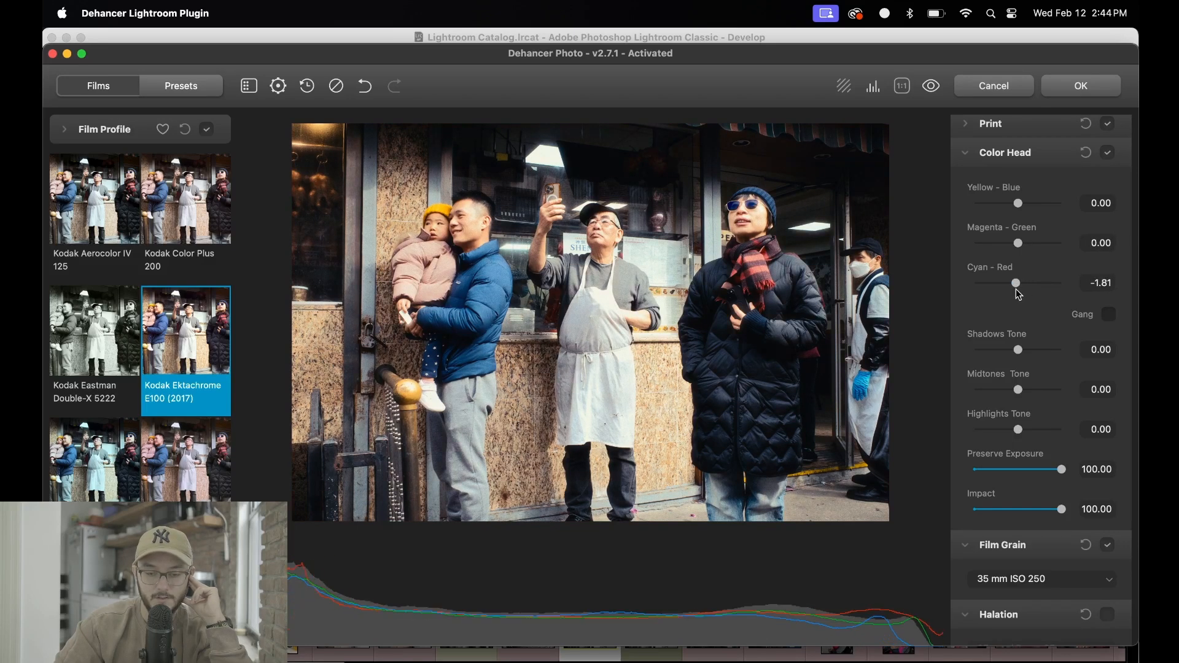
scroll(1021, 271, "down", 3)
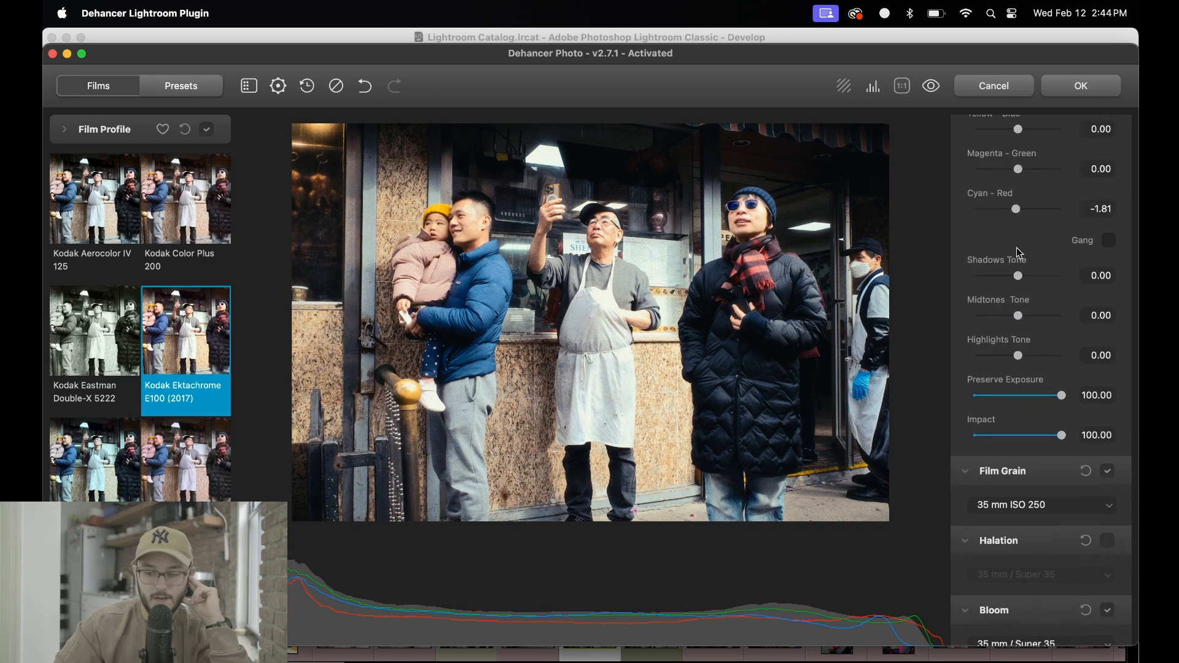
double_click(1013, 205)
scroll(1013, 208, "up", 5)
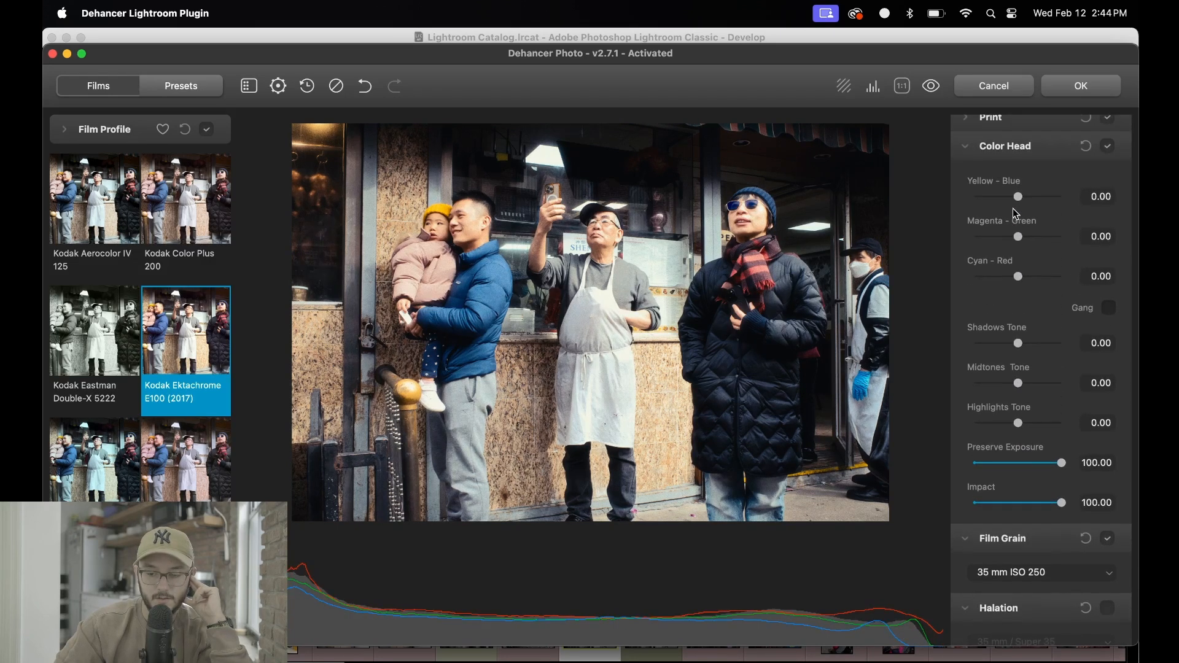
left_click(1040, 234)
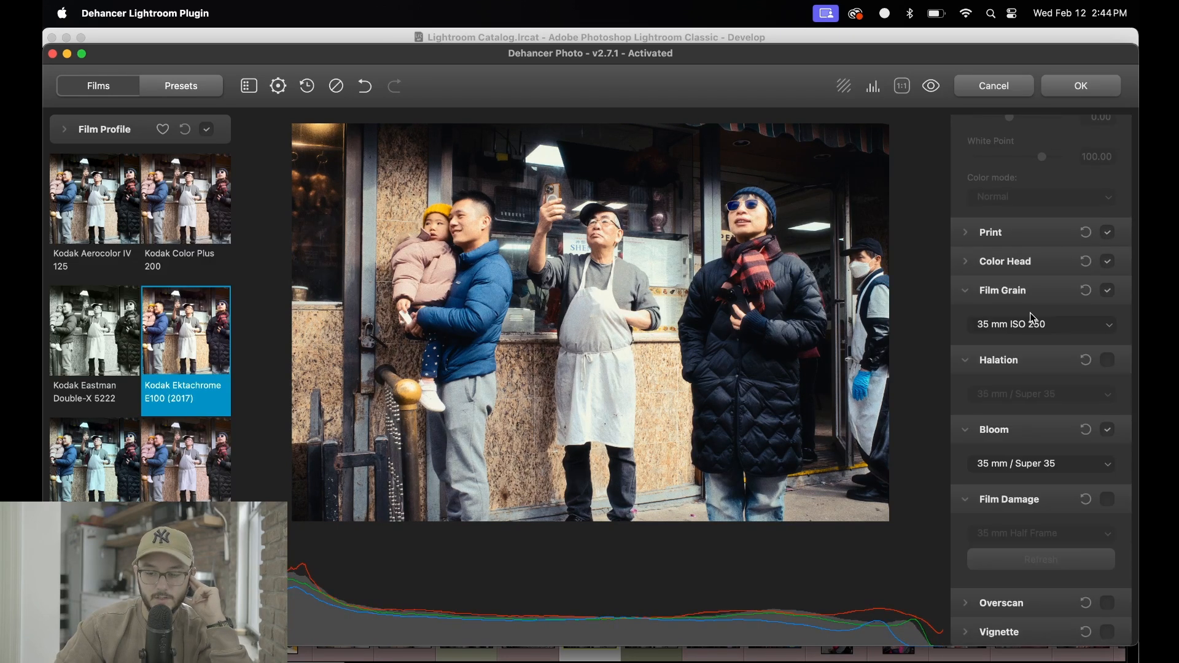
Compare the photo with Film Grain switched off and on at 35 mm ISO 250.
left_click(1110, 292)
left_click(1110, 292)
left_click(1111, 292)
left_click(1110, 292)
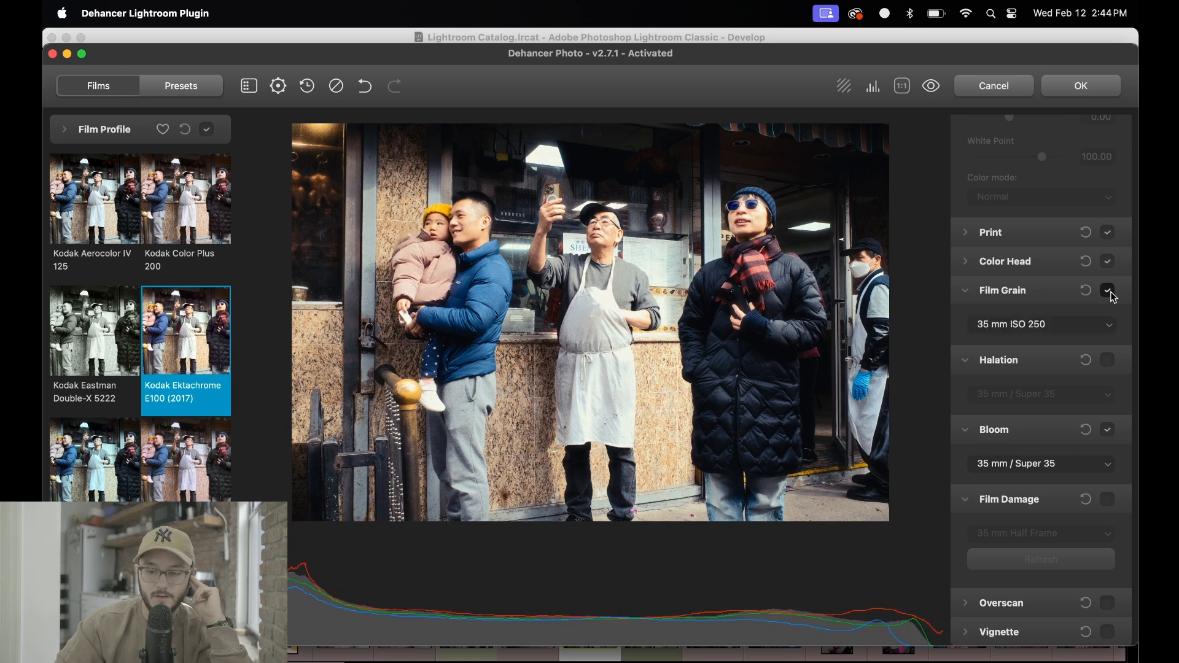
left_click(1110, 293)
left_click(1111, 293)
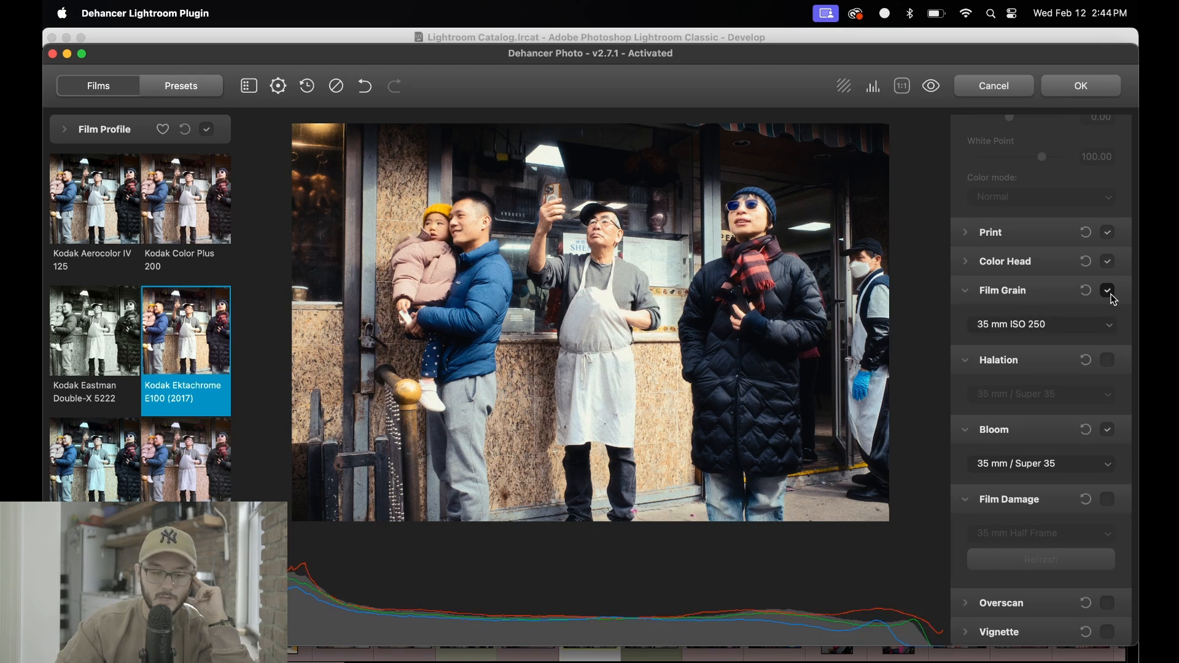
Try the 35 mm ISO 500 Film Grain, compare it off and on, and return to 35 mm ISO 250.
left_click(1095, 324)
left_click(1084, 339)
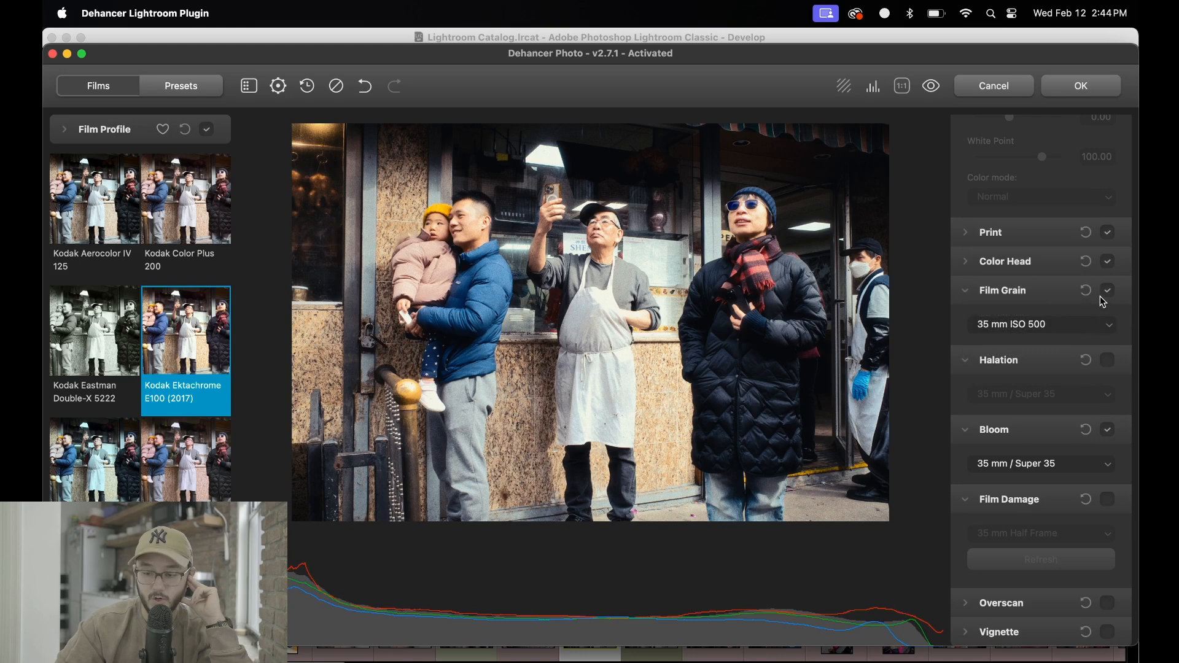
left_click(1108, 293)
left_click(1109, 292)
left_click(1056, 326)
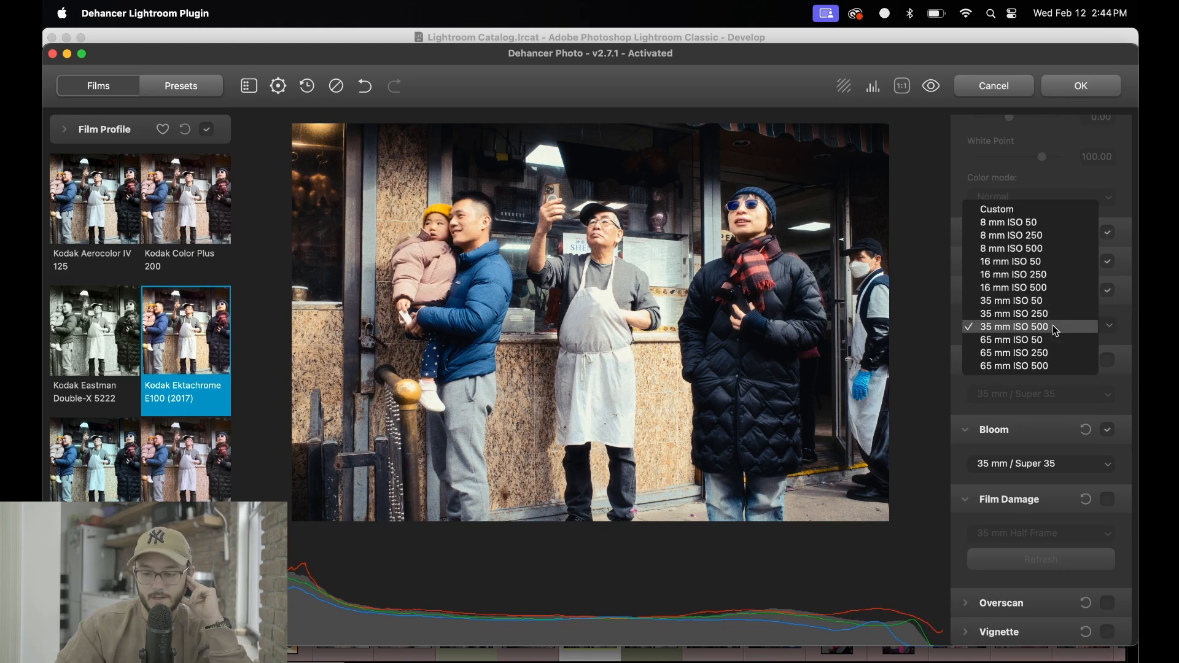
left_click(1061, 315)
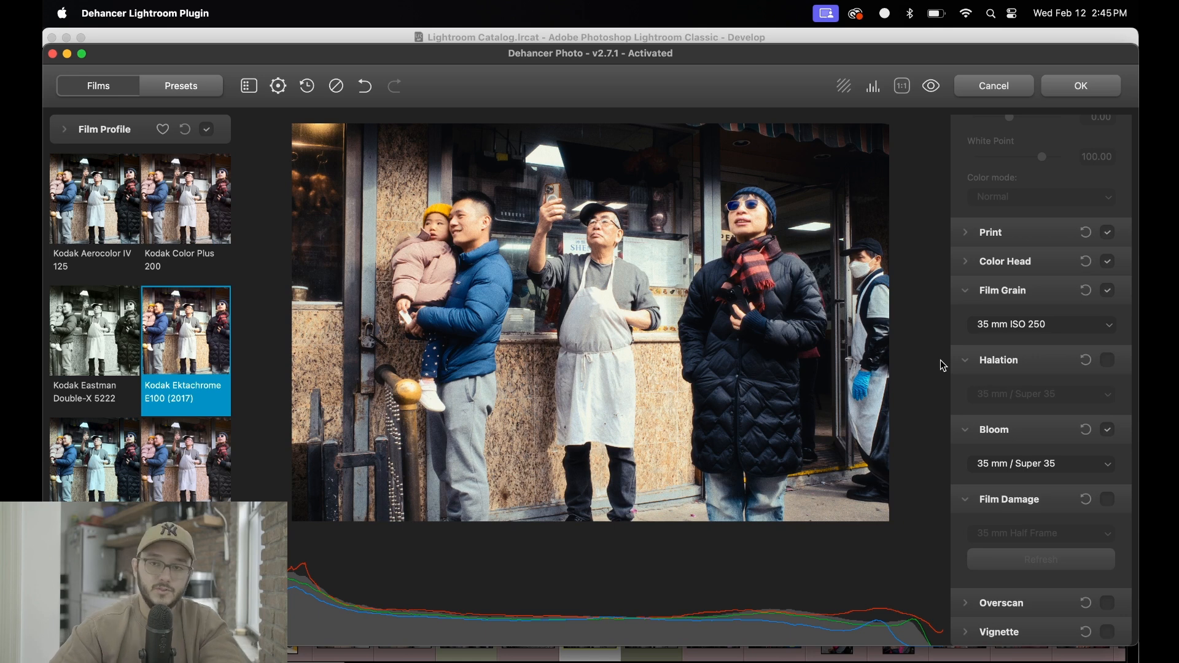
Compare the photo with and without Halation and Bloom, leaving Halation off and Bloom on.
left_click(1109, 361)
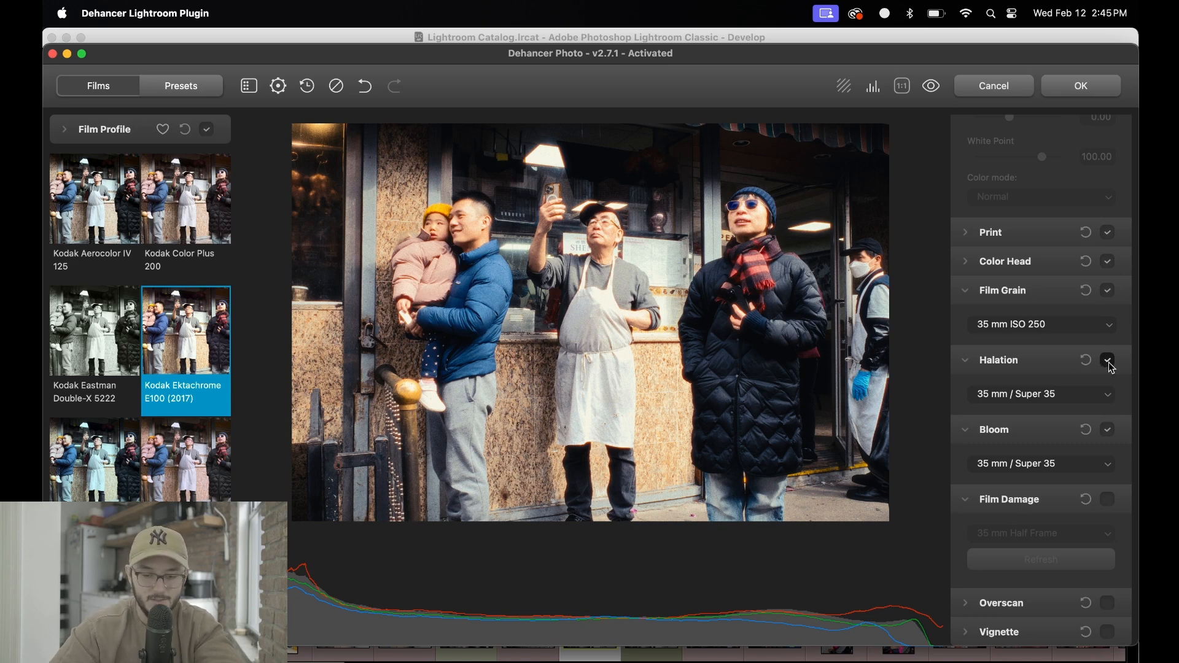
left_click(1112, 368)
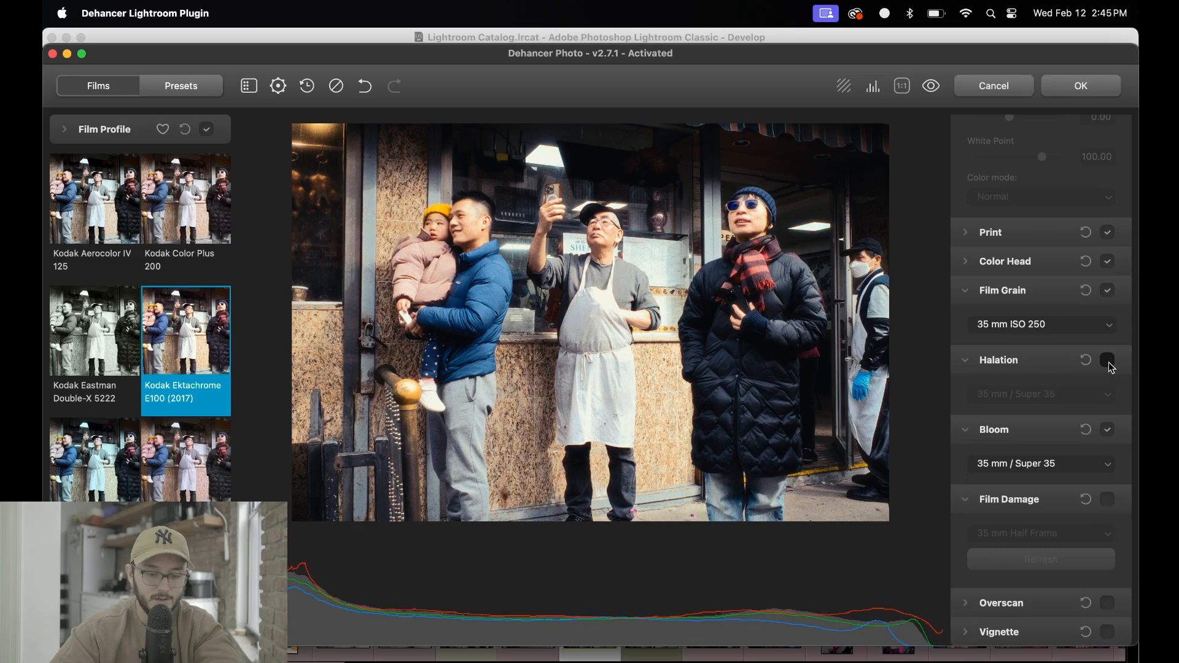
left_click(1110, 430)
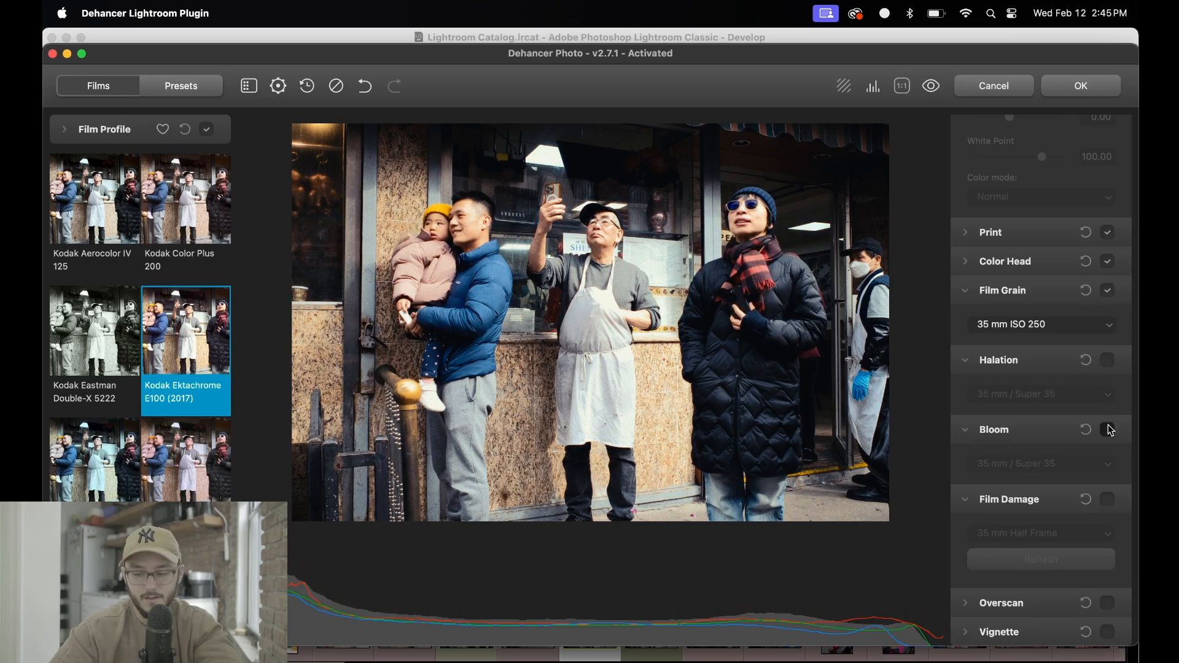
left_click(1110, 430)
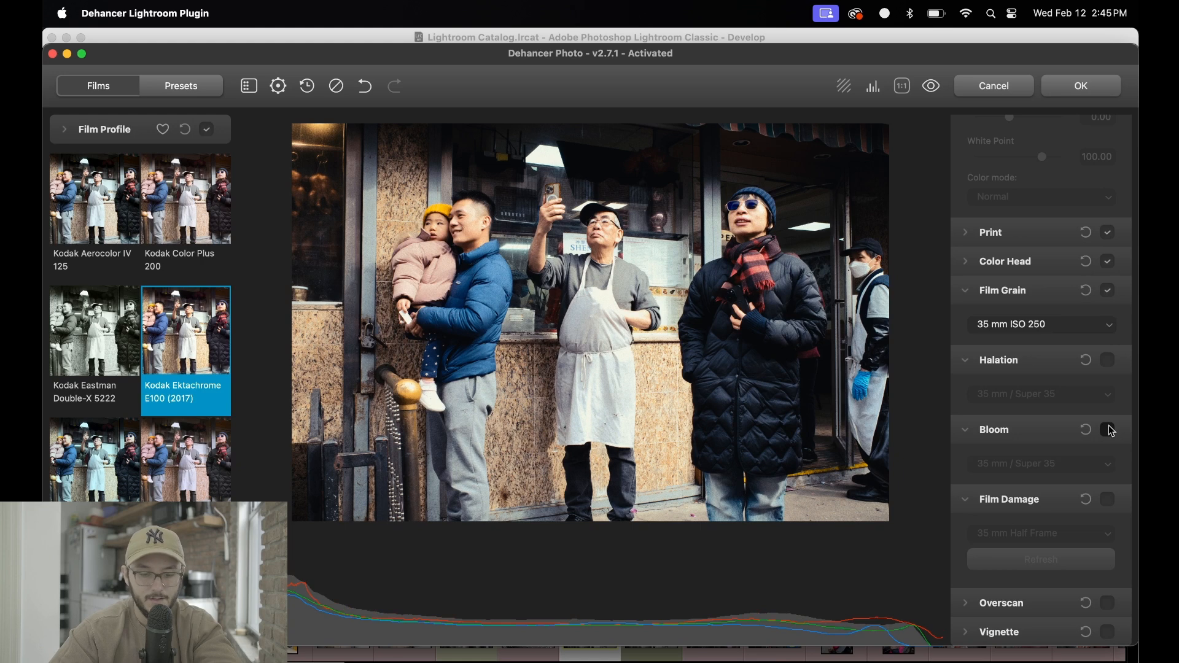
left_click(1110, 430)
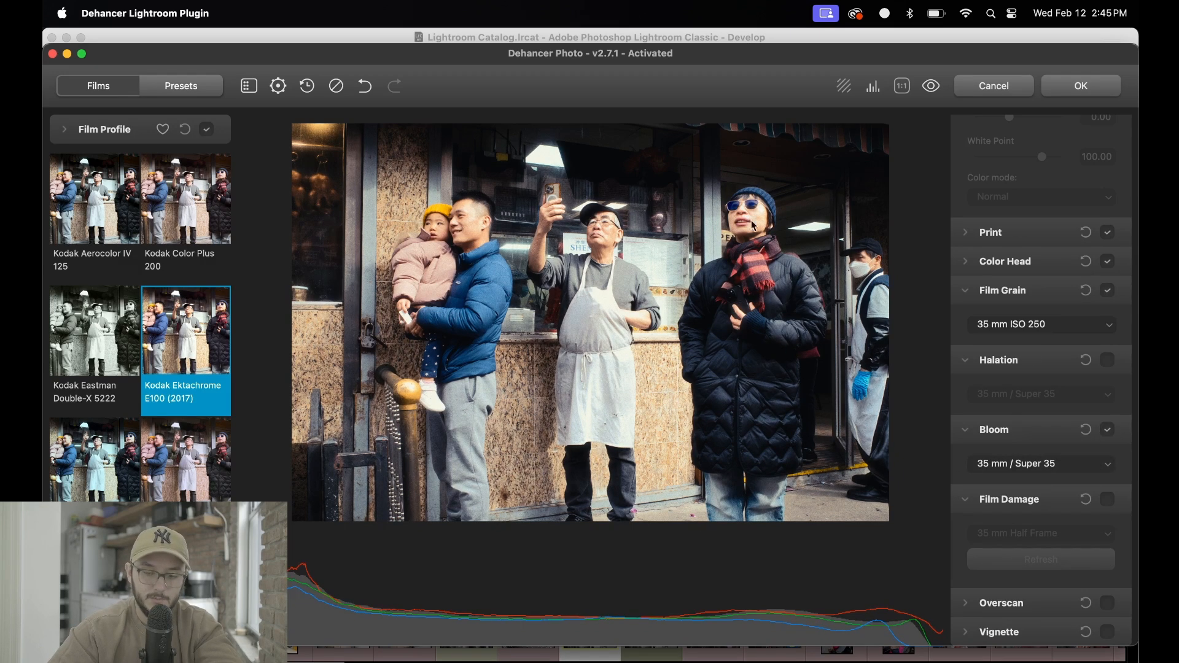
left_click(1110, 430)
left_click(1110, 431)
left_click(1111, 431)
left_click(1110, 431)
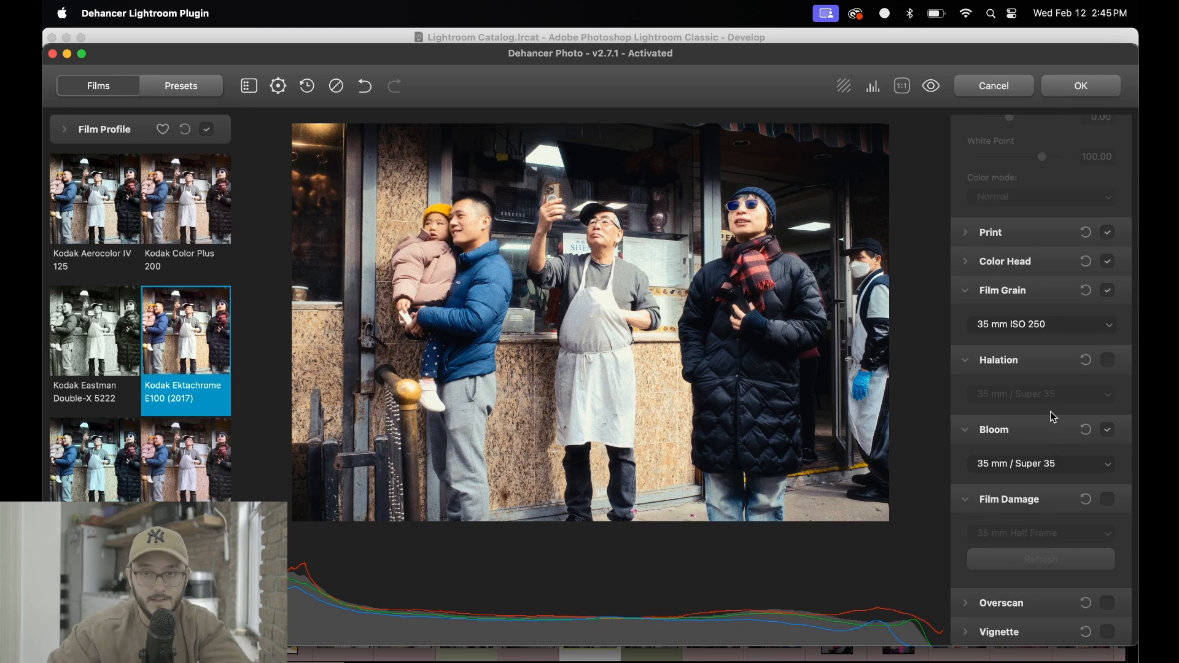
Try Film Damage with the 35 mm Half Frame, 35 mm Full Frame and 120 type options, and switch it back off.
left_click(1111, 502)
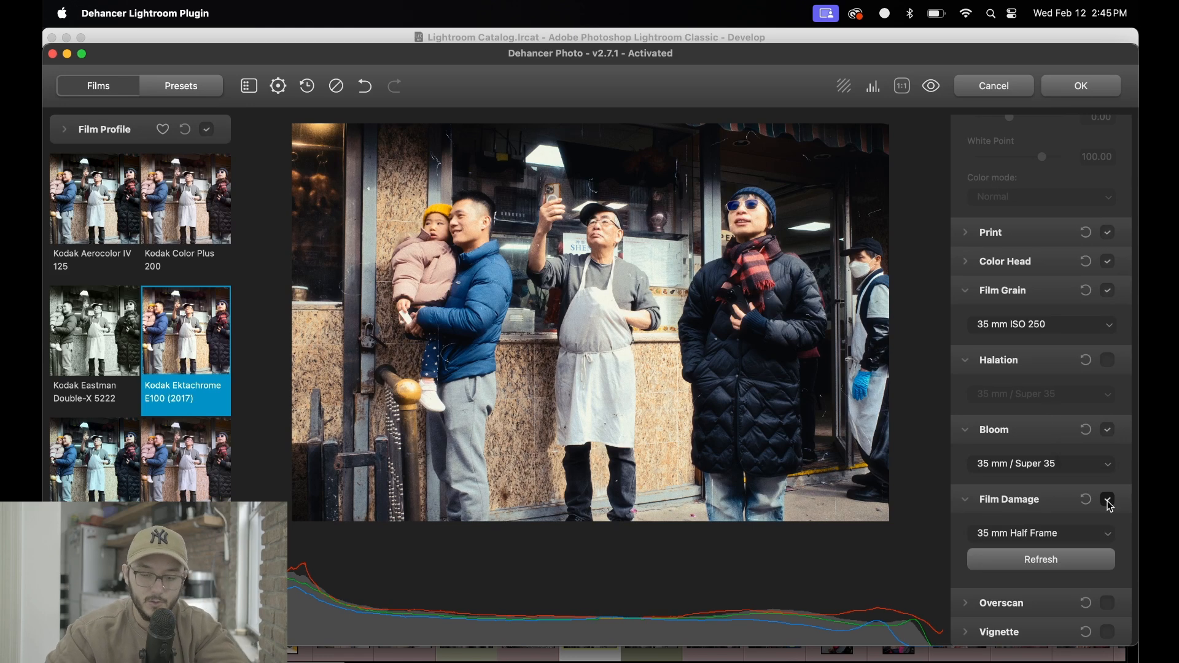
left_click(1072, 532)
left_click(1059, 548)
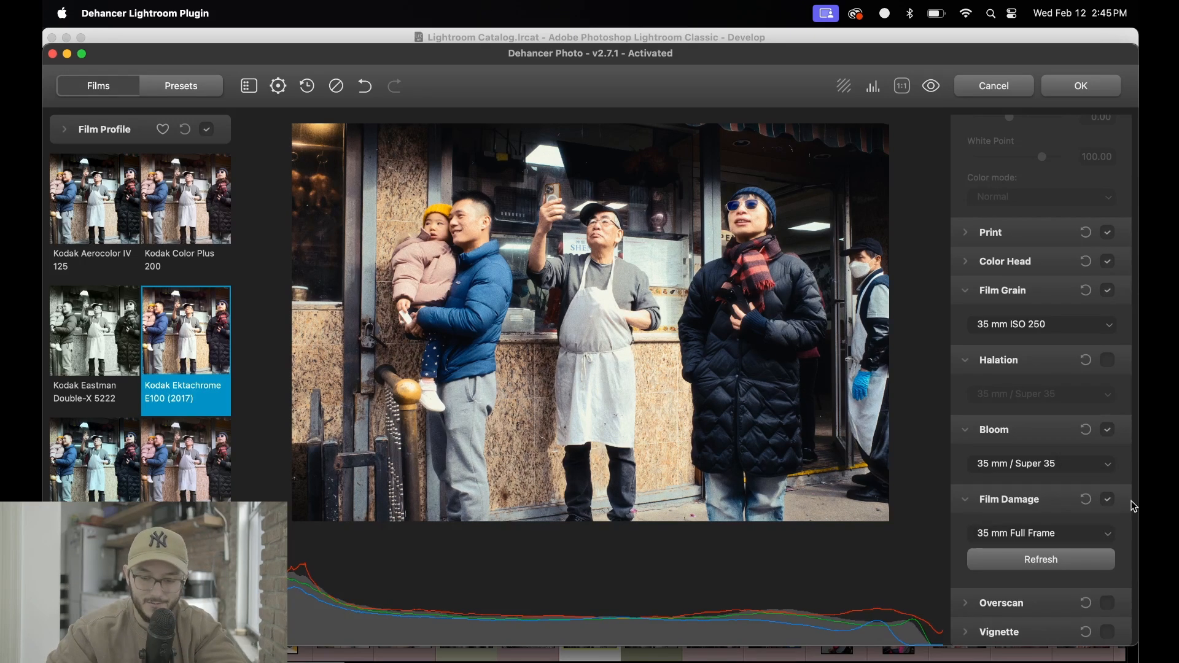
left_click(1058, 534)
left_click(1048, 550)
left_click(1048, 537)
left_click(1080, 542)
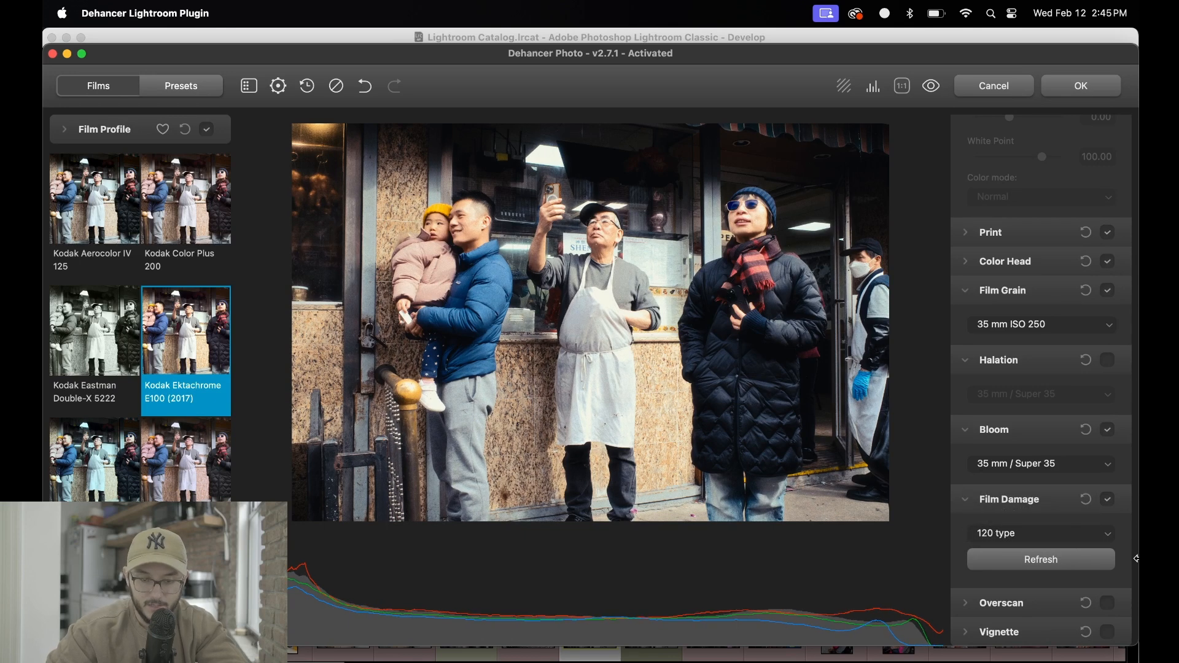
left_click(1107, 500)
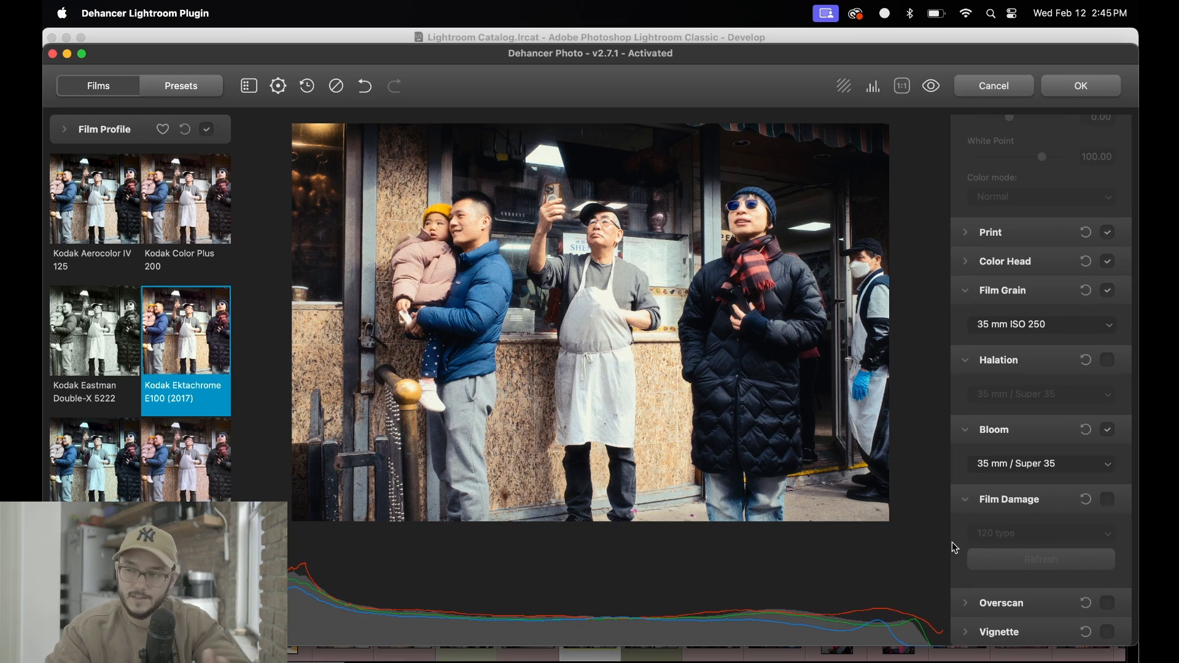
left_click(1005, 494)
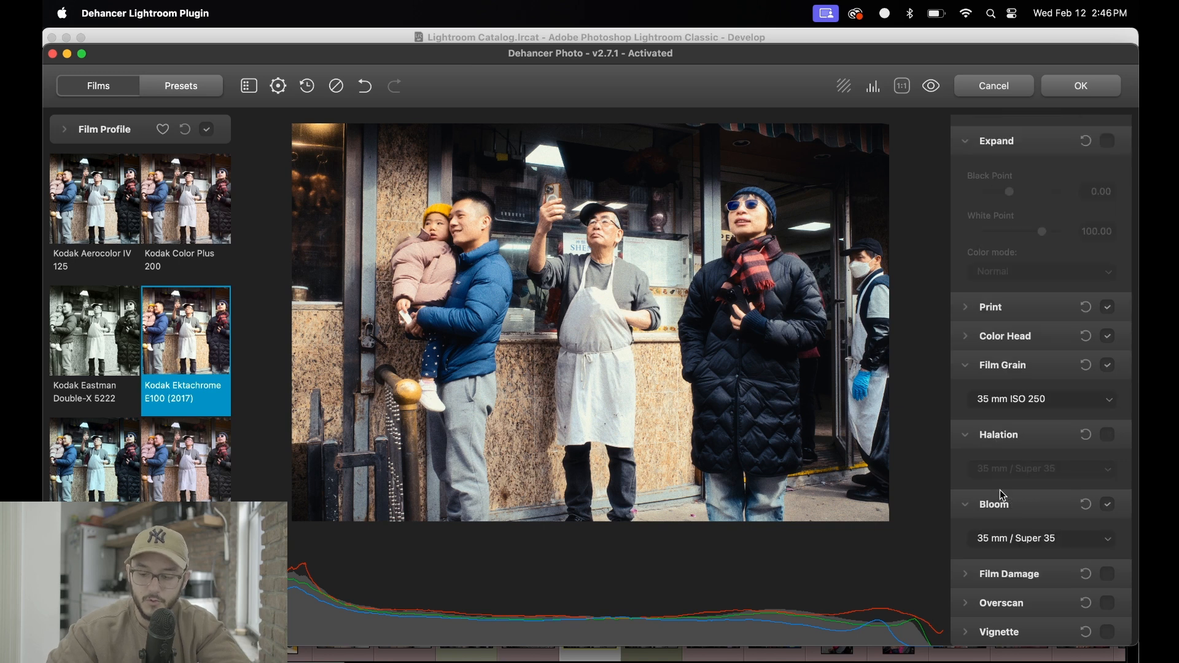
Enable Overscan with the Super 35mm 1.37:1 gate type and expand its settings.
left_click(1107, 603)
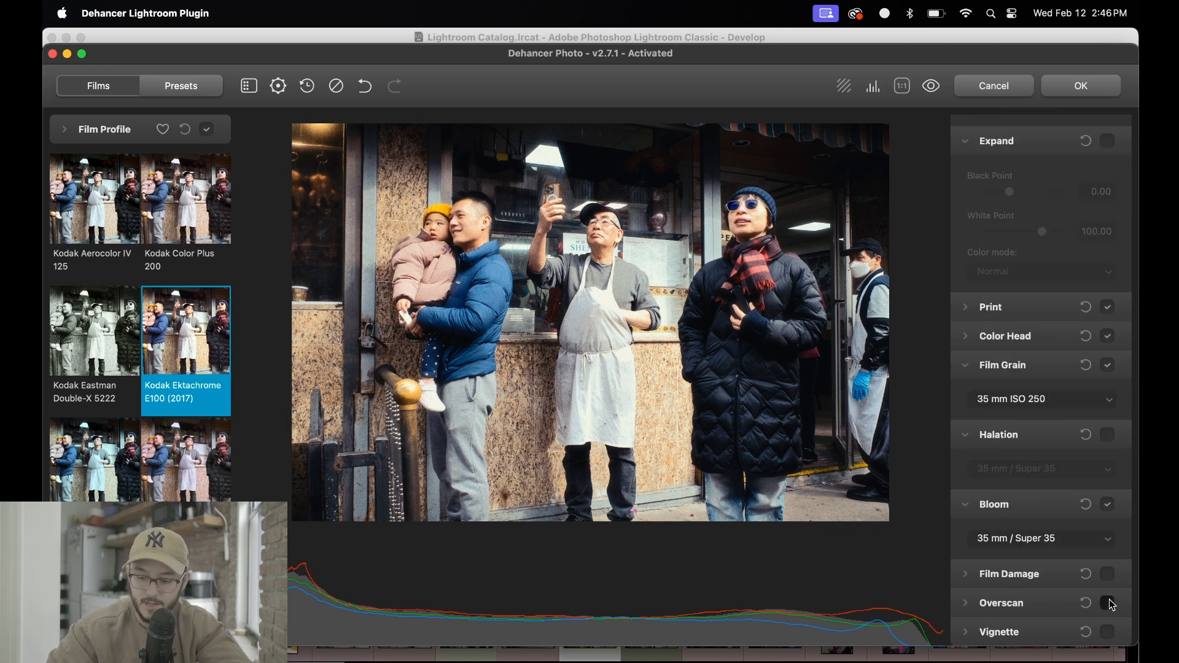
left_click(994, 604)
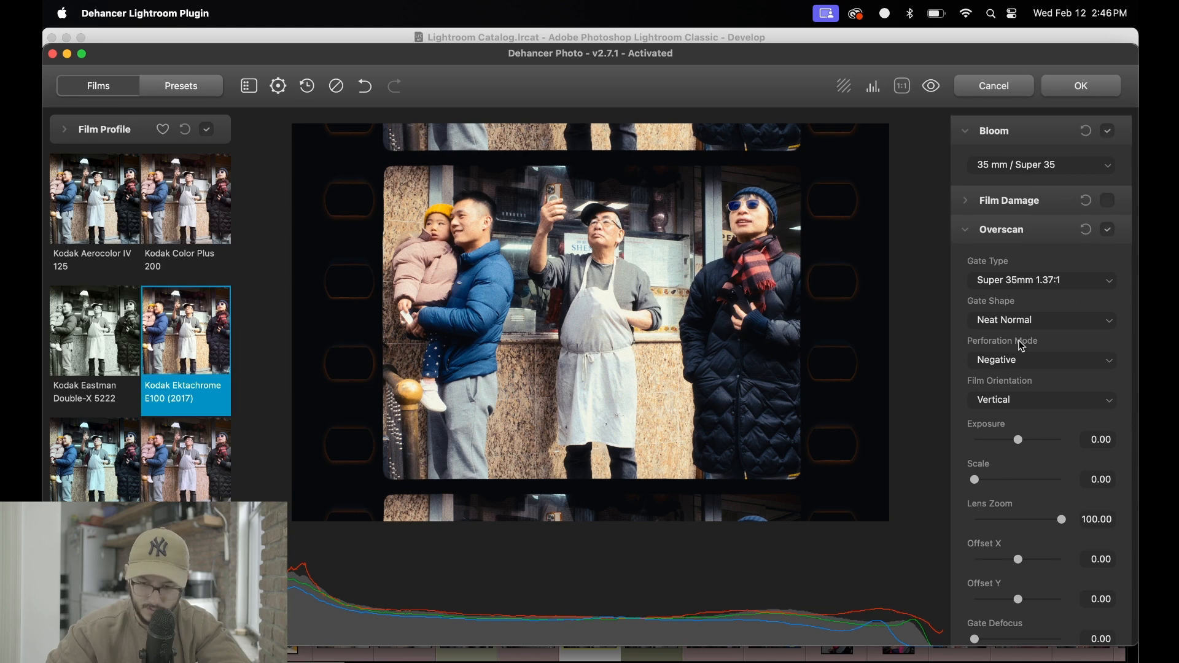
scroll(1022, 346, "down", 2)
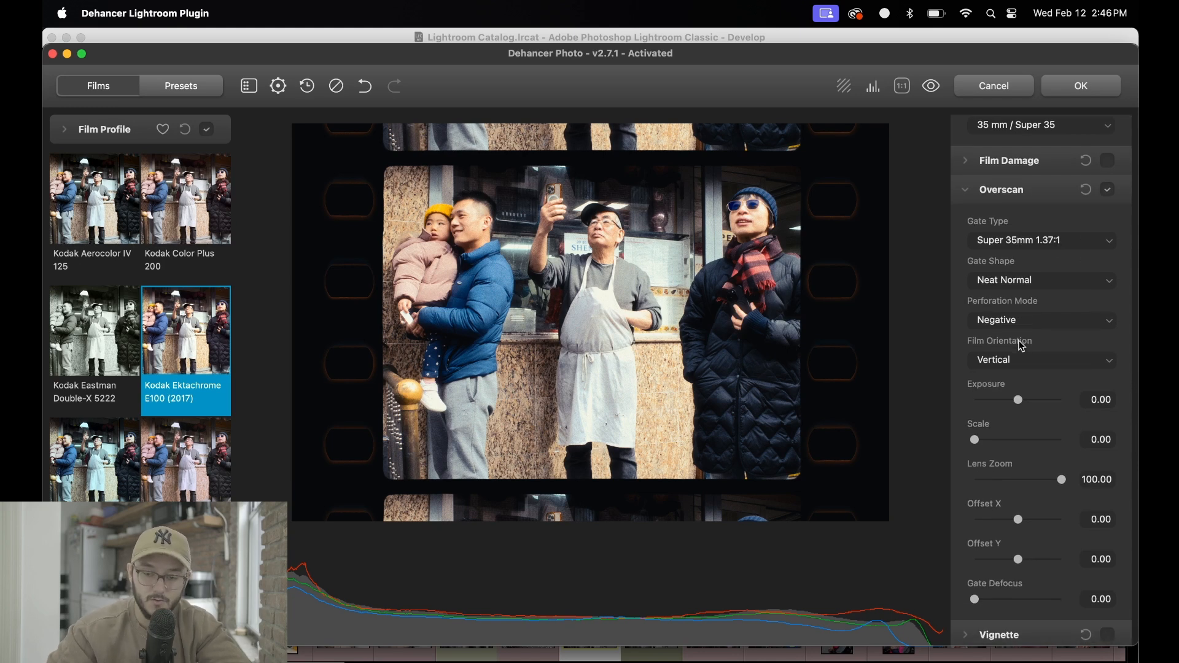
Switch Overscan off and collapse its settings.
left_click(1109, 191)
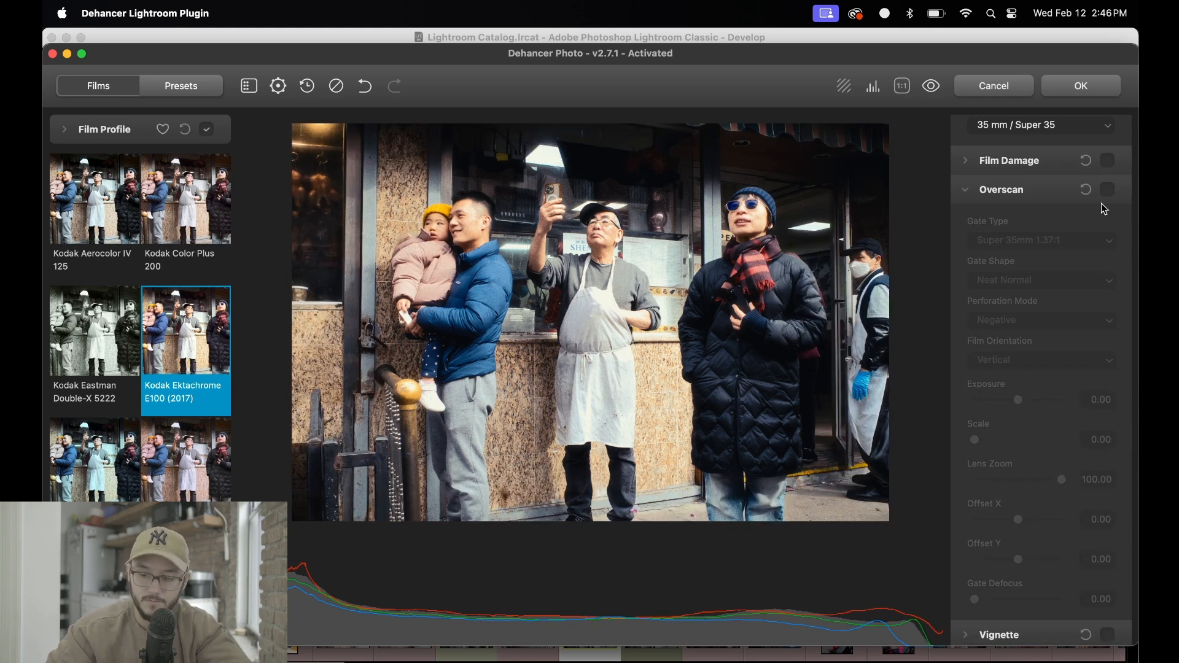
left_click(1005, 188)
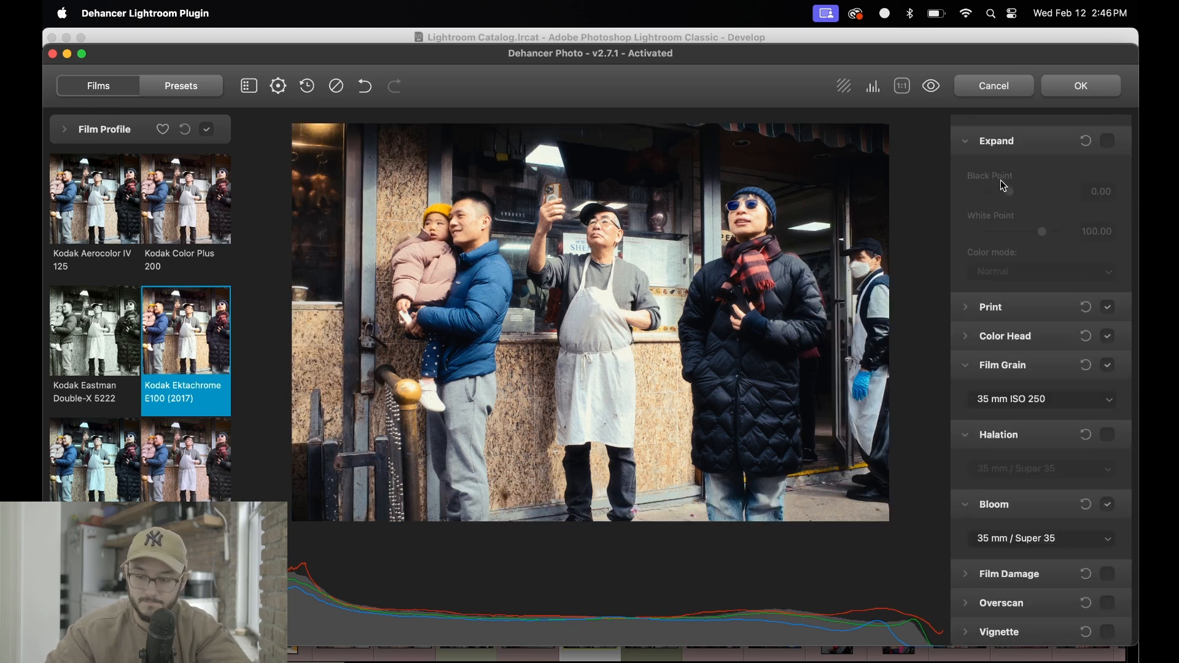
Try the Vignette effect, adjusting its exposure and feather, and switch it back off.
left_click(1001, 623)
left_click(1109, 455)
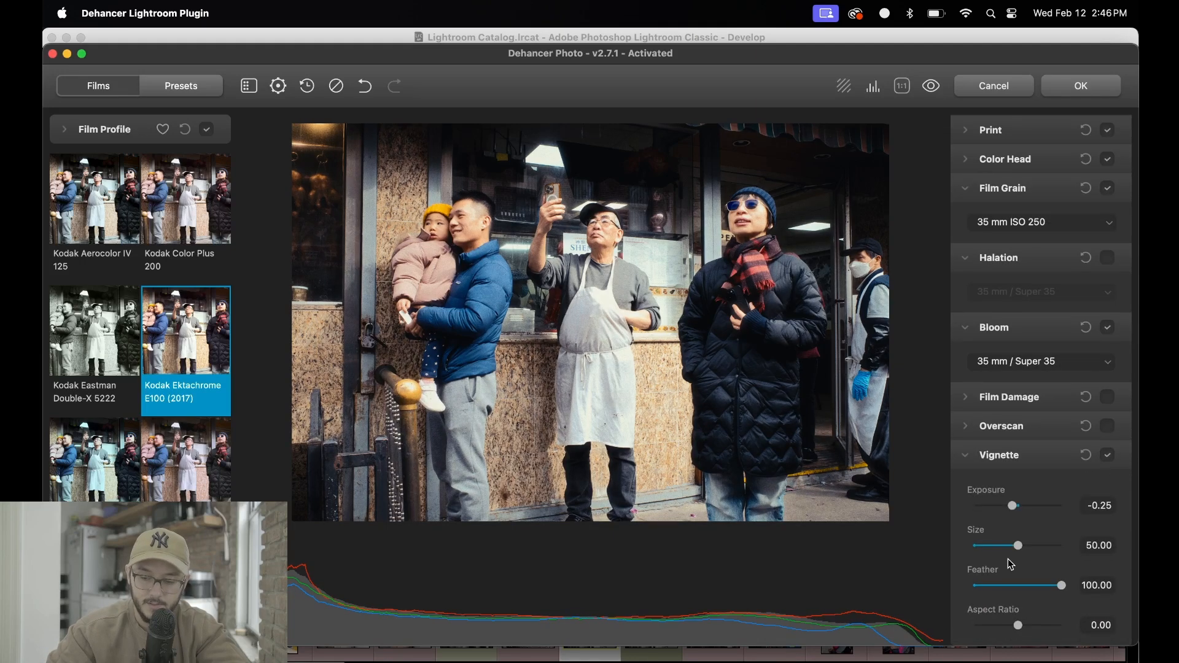
left_click_drag(1016, 516, 970, 554)
double_click(994, 507)
mouse_move(1062, 585)
left_mouse_down()
mouse_move(1048, 586)
mouse_move(1063, 585)
left_mouse_up()
left_click(1109, 455)
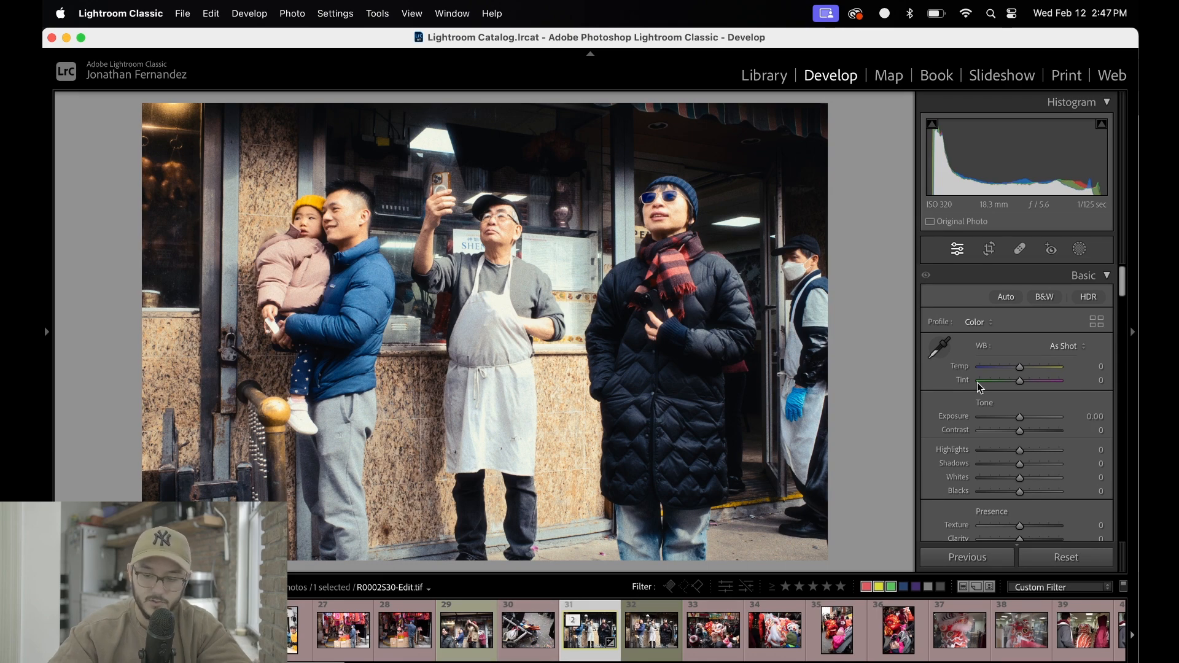
Back in Lightroom Classic, try a slight Contrast increase on the film-look photo and reset it.
left_click_drag(1020, 432, 1032, 435)
double_click(1032, 435)
Examine the grain and softness up close across all the people in the film-look photo.
left_click(459, 423)
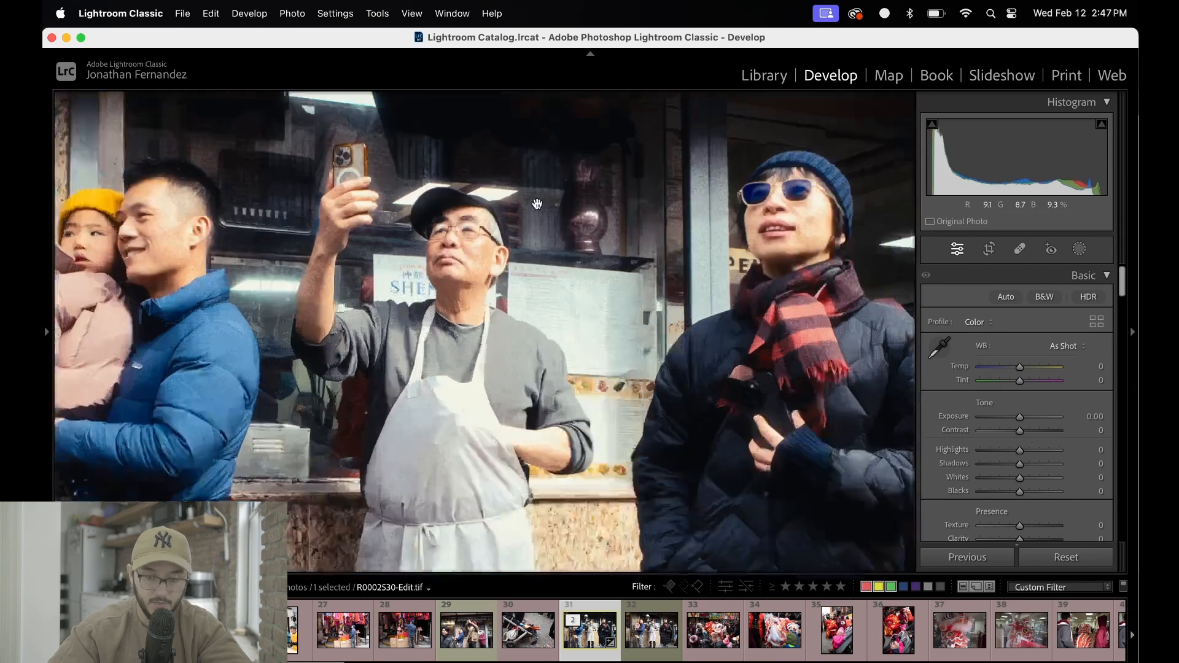
scroll(460, 423, "right", 8)
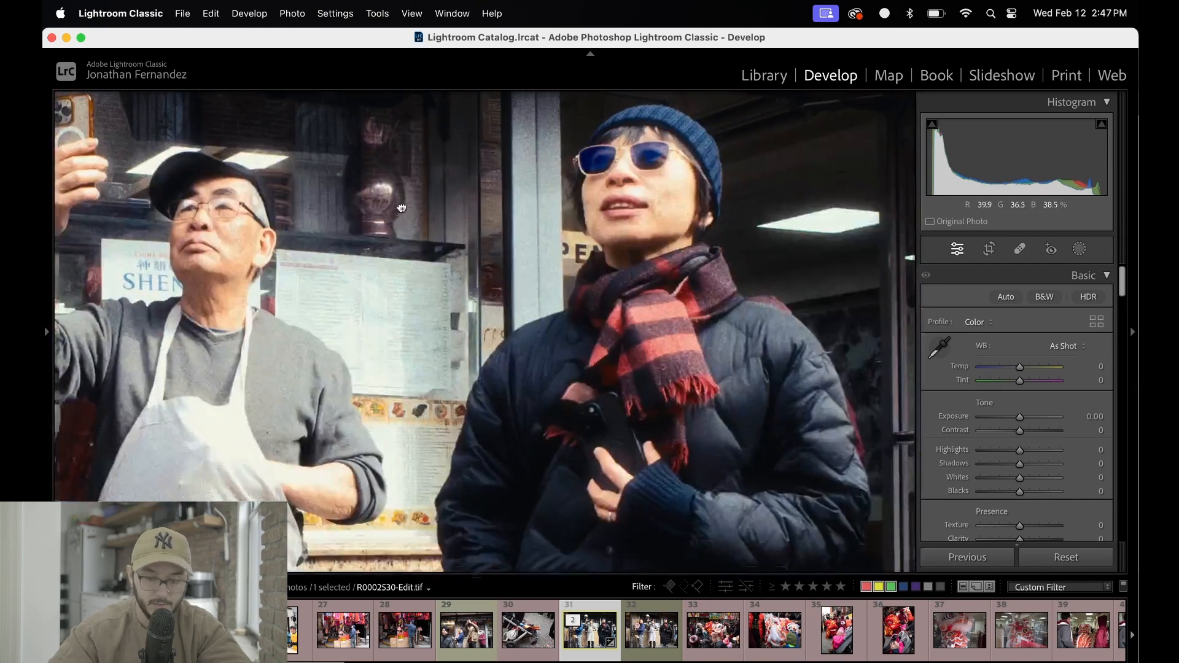
scroll(430, 429, "down", 5)
scroll(414, 433, "up", 5)
scroll(415, 433, "left", 8)
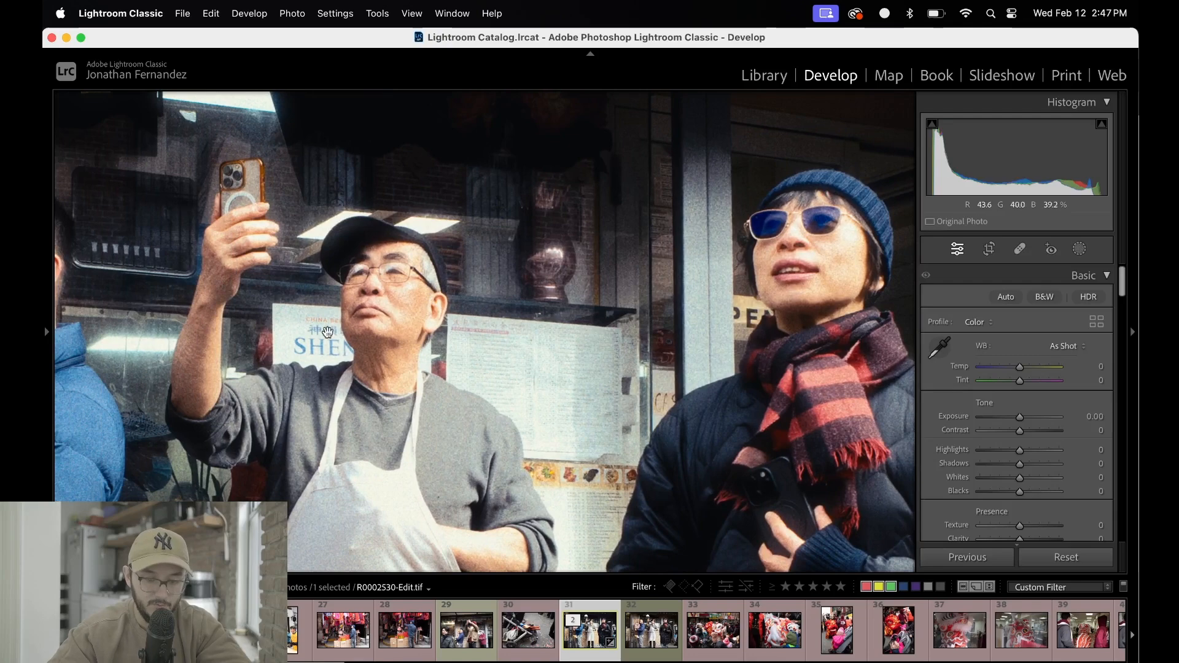
scroll(417, 273, "left", 6)
scroll(462, 264, "left", 6)
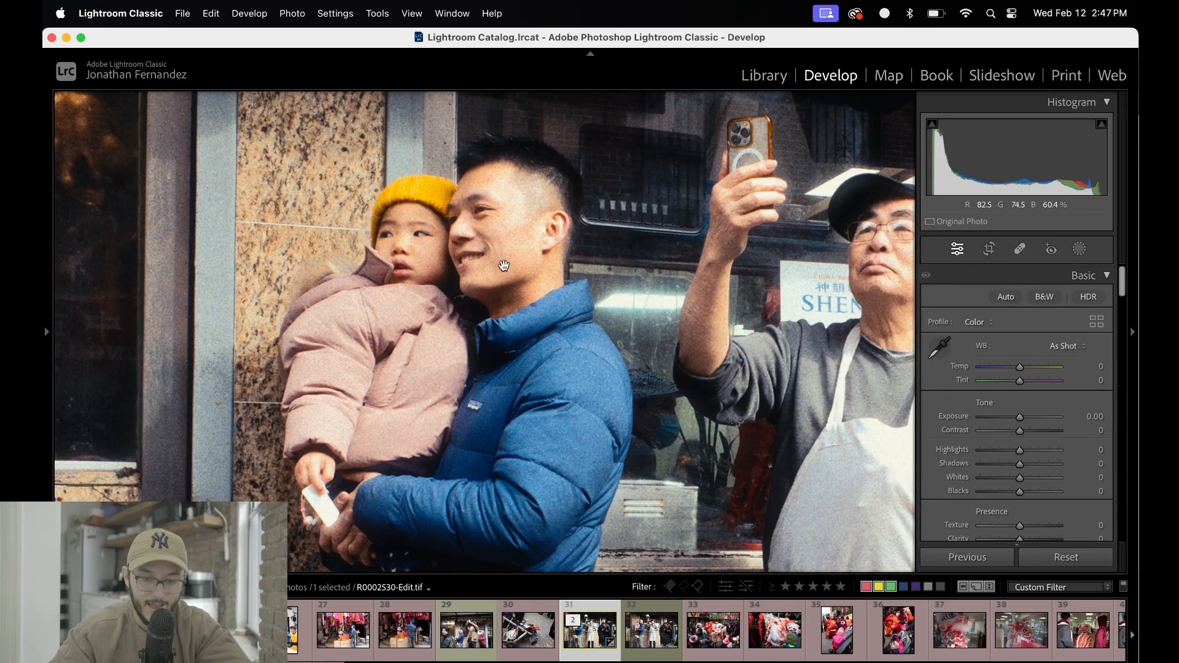
scroll(588, 249, "right", 2)
scroll(588, 250, "right", 2)
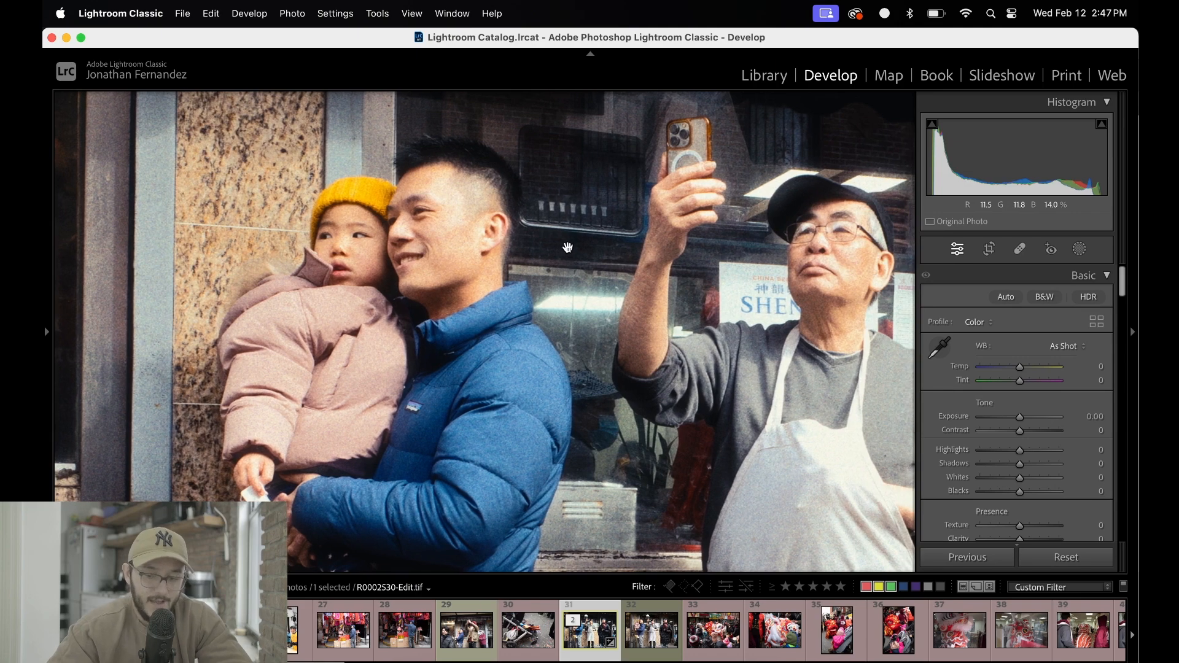
scroll(567, 247, "right", 1)
scroll(614, 295, "right", 5)
scroll(540, 268, "right", 5)
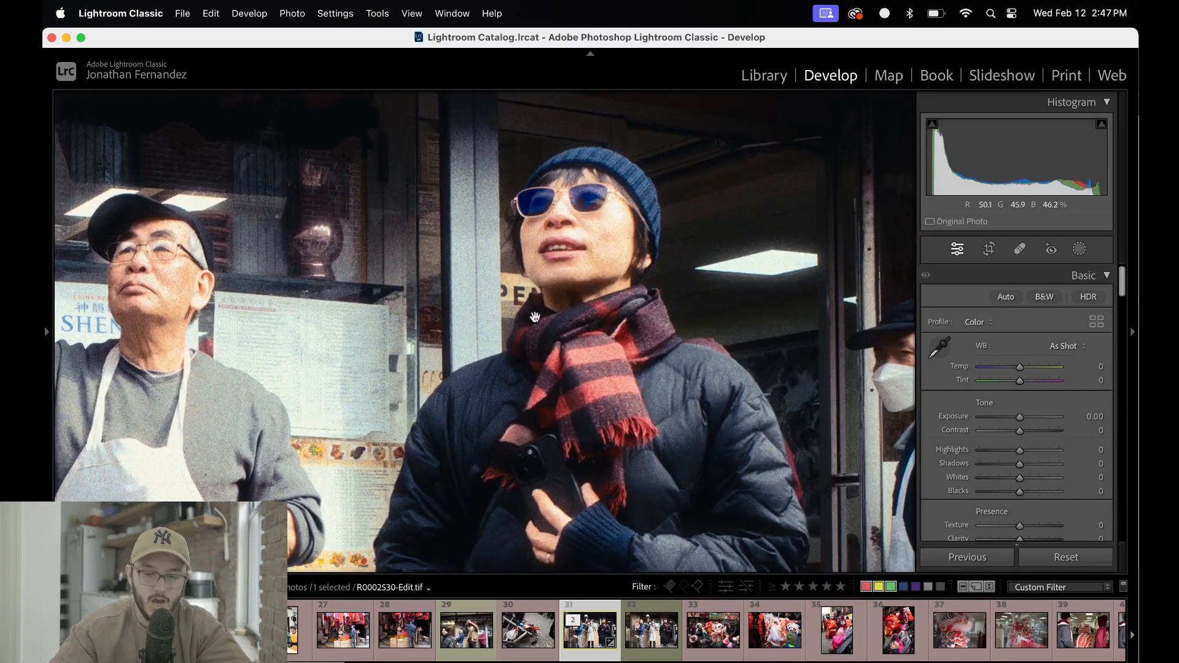
scroll(491, 246, "right", 5)
scroll(491, 246, "down", 2)
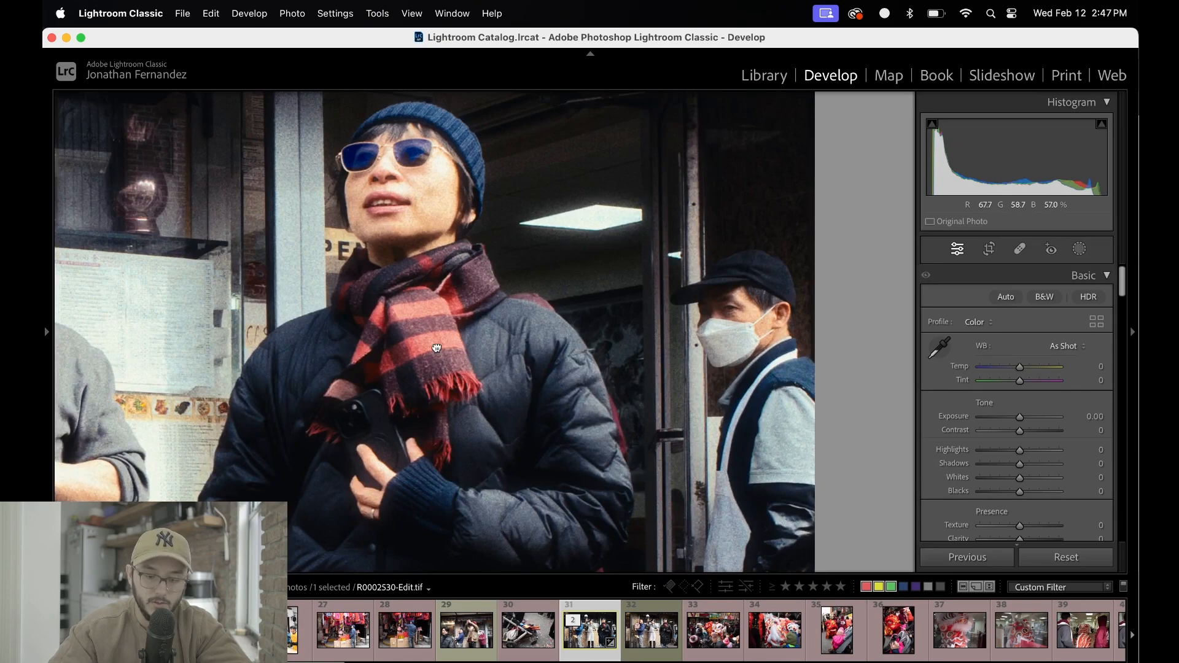
scroll(437, 348, "left", 5)
left_click(614, 203)
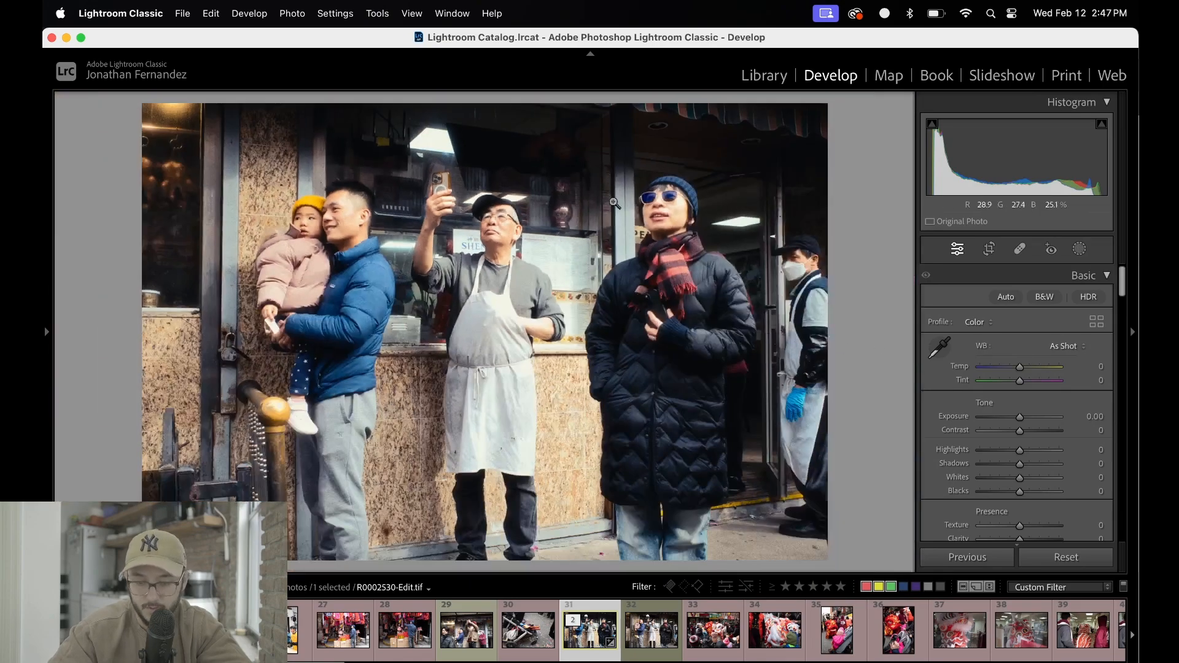
Sharpen the film-look photo with an Amount of 96 and Masking of 74, judging it close up on the two people.
left_click(574, 267)
scroll(571, 280, "left", 3)
scroll(571, 280, "up", 2)
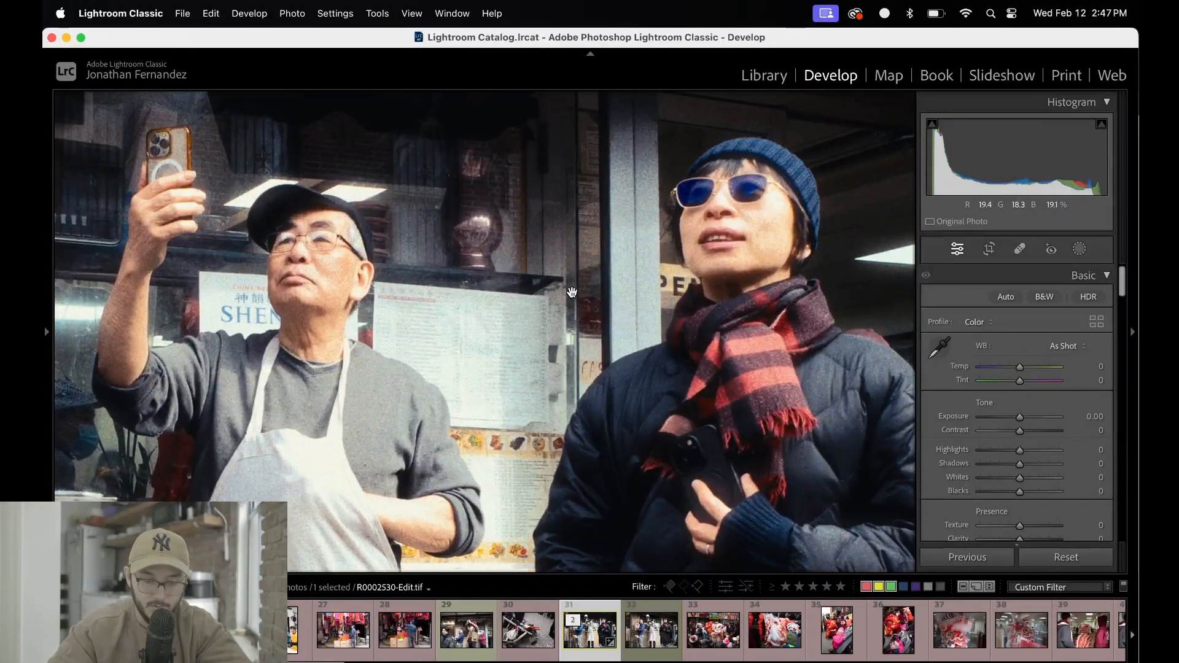
scroll(956, 384, "down", 15)
scroll(1019, 376, "up", 1)
left_click_drag(982, 363, 1033, 363)
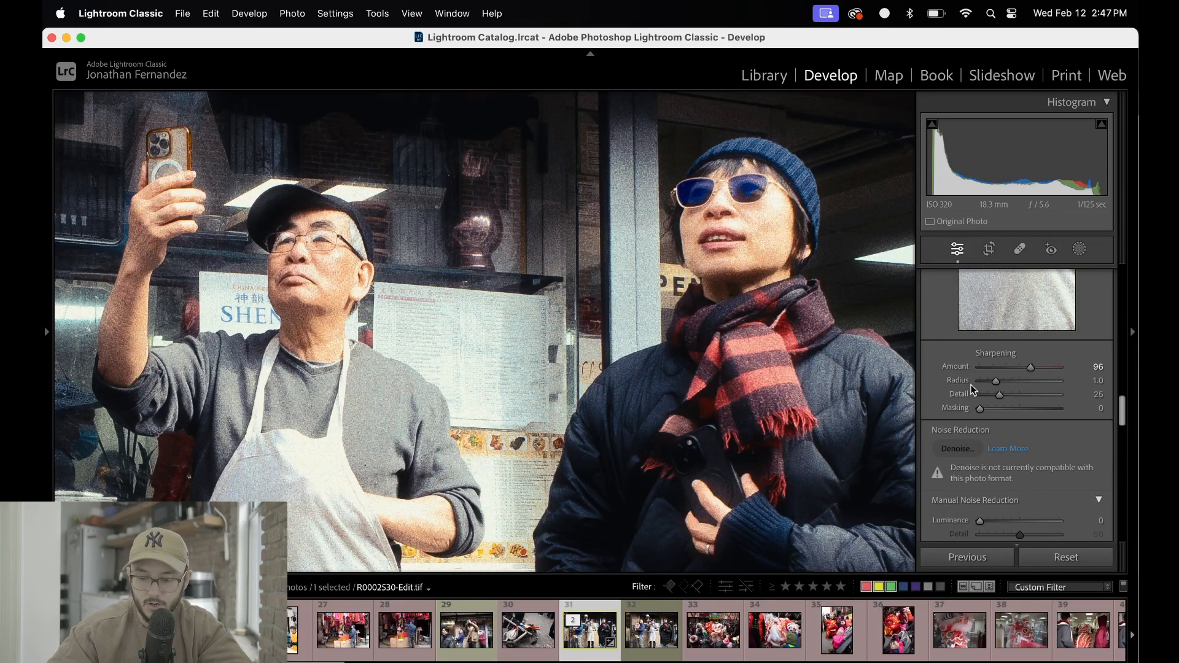
left_click_drag(981, 410, 1037, 415)
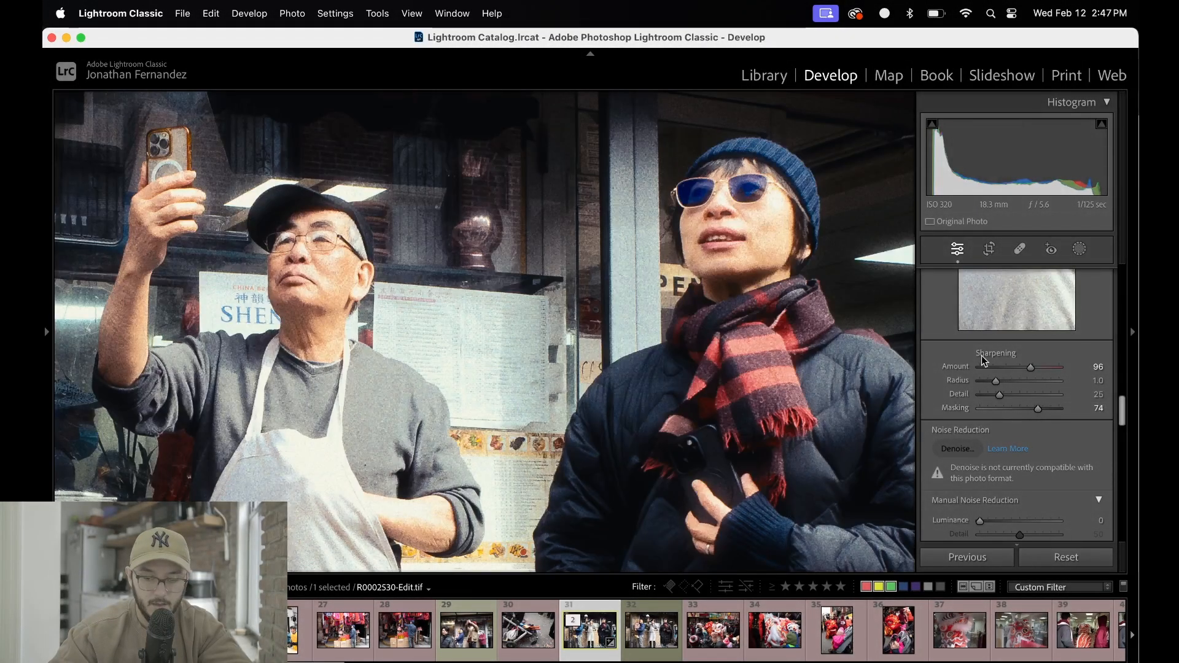
Compare the photo with and without the Detail sharpening, both close up and as a whole image.
scroll(1092, 327, "up", 2)
scroll(1092, 327, "up", 3)
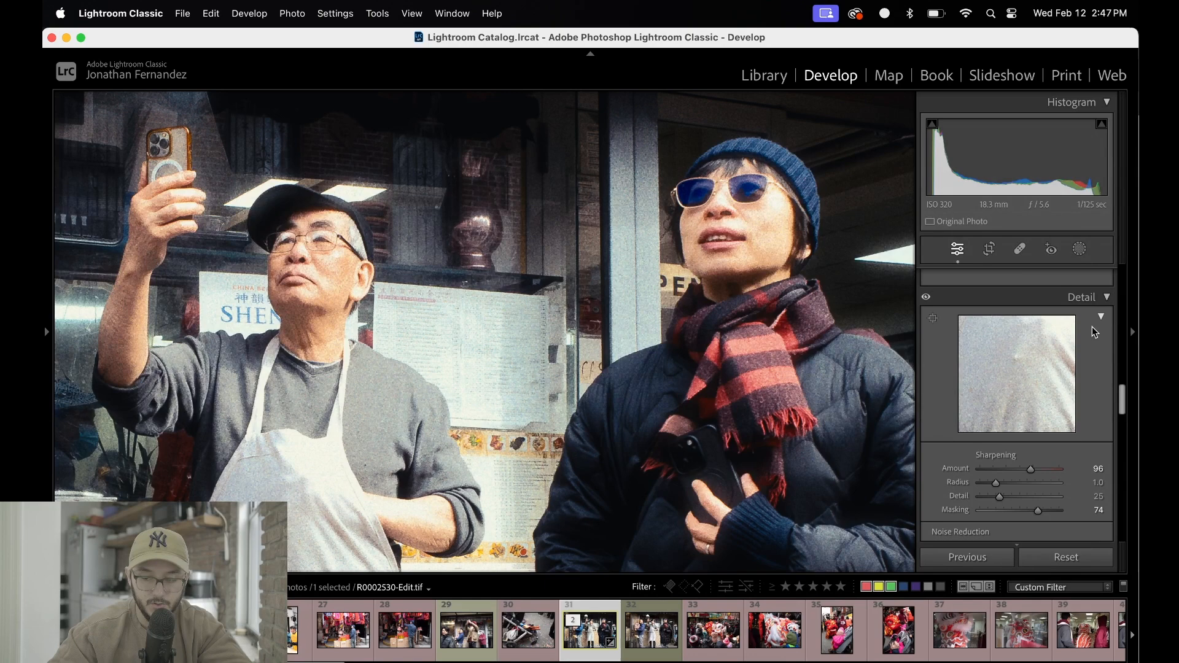
left_click(927, 299)
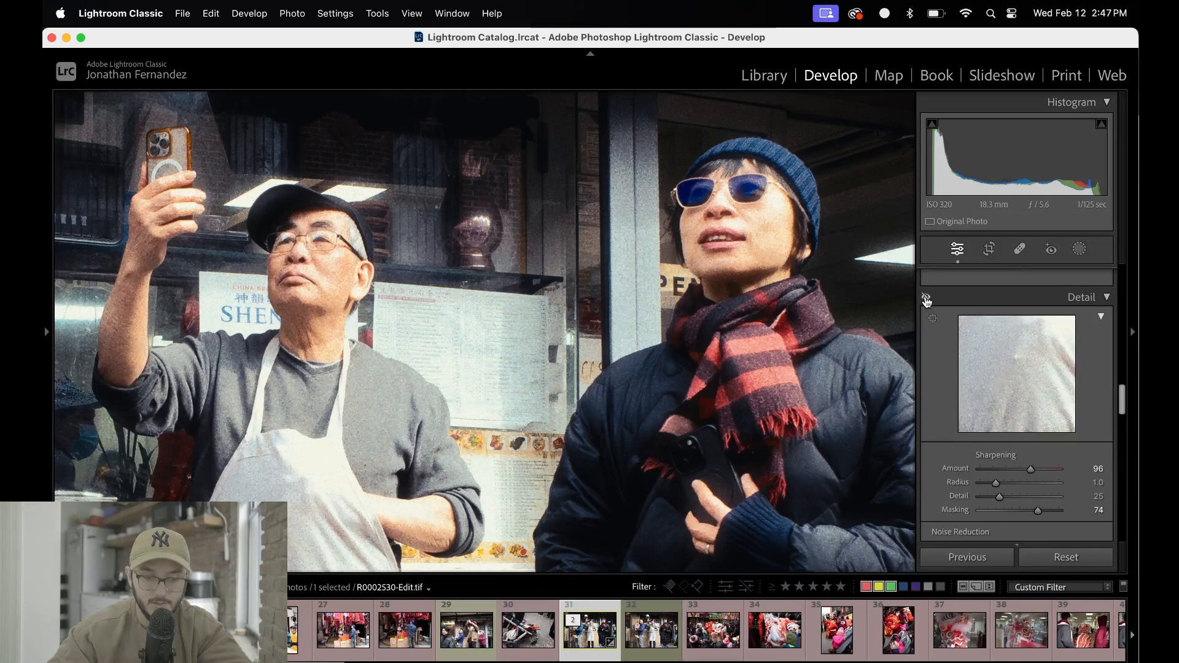
left_click(927, 299)
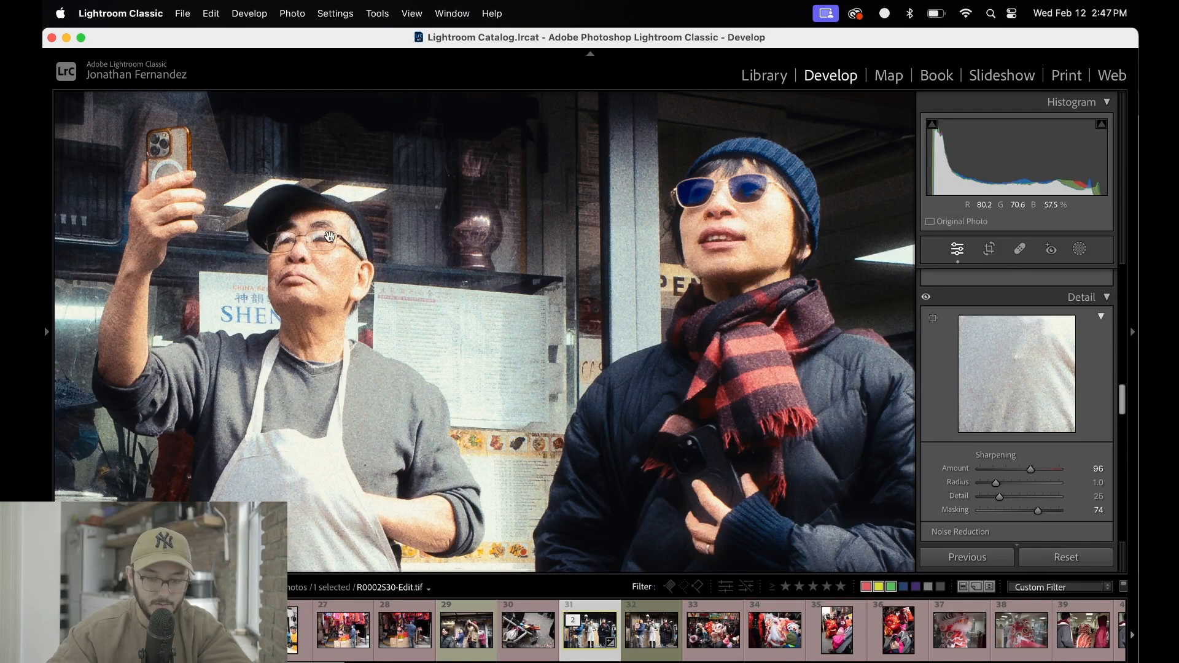
left_click(926, 300)
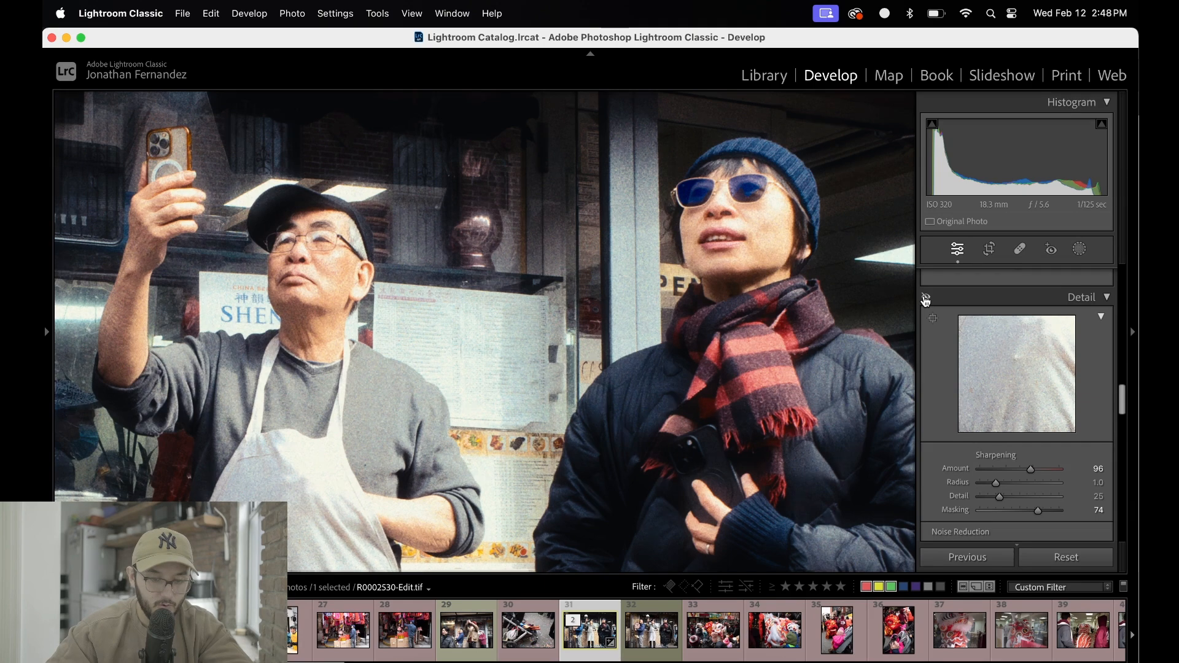
left_click(926, 299)
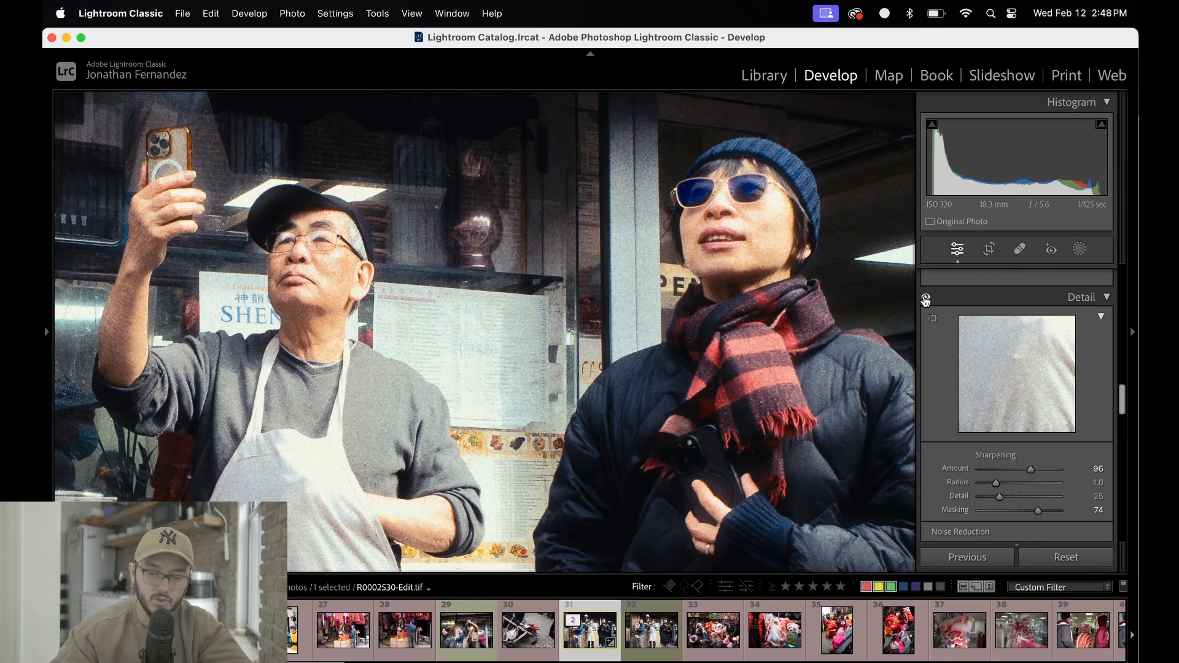
left_click(482, 311)
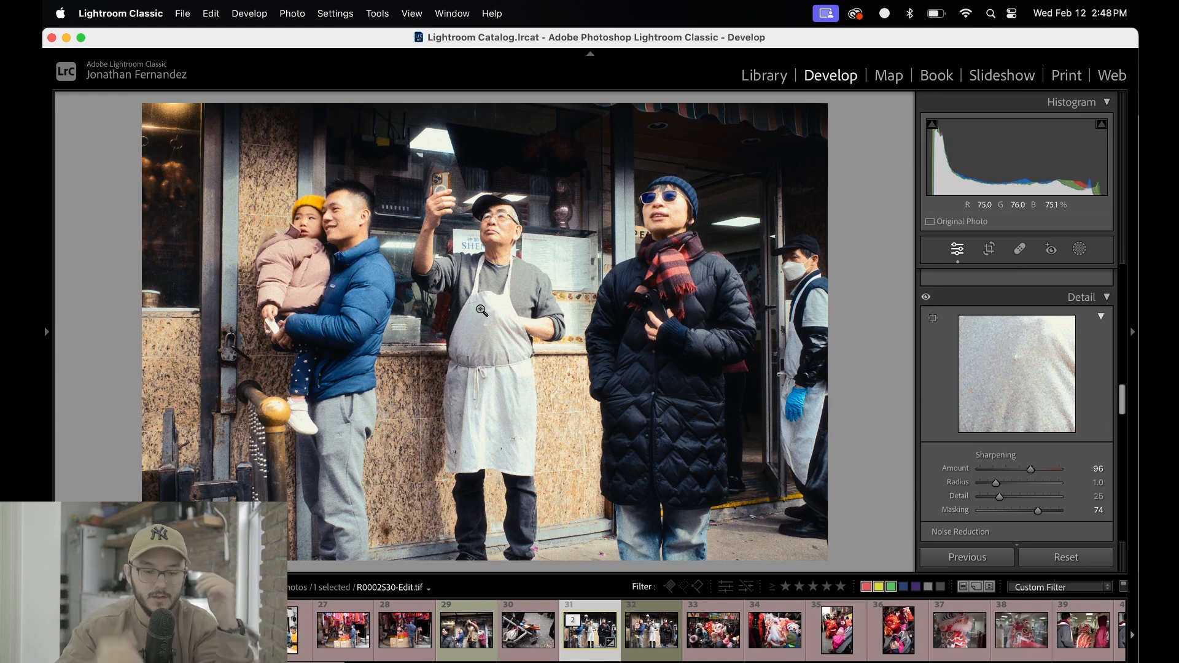
left_click(373, 213)
left_click(372, 214)
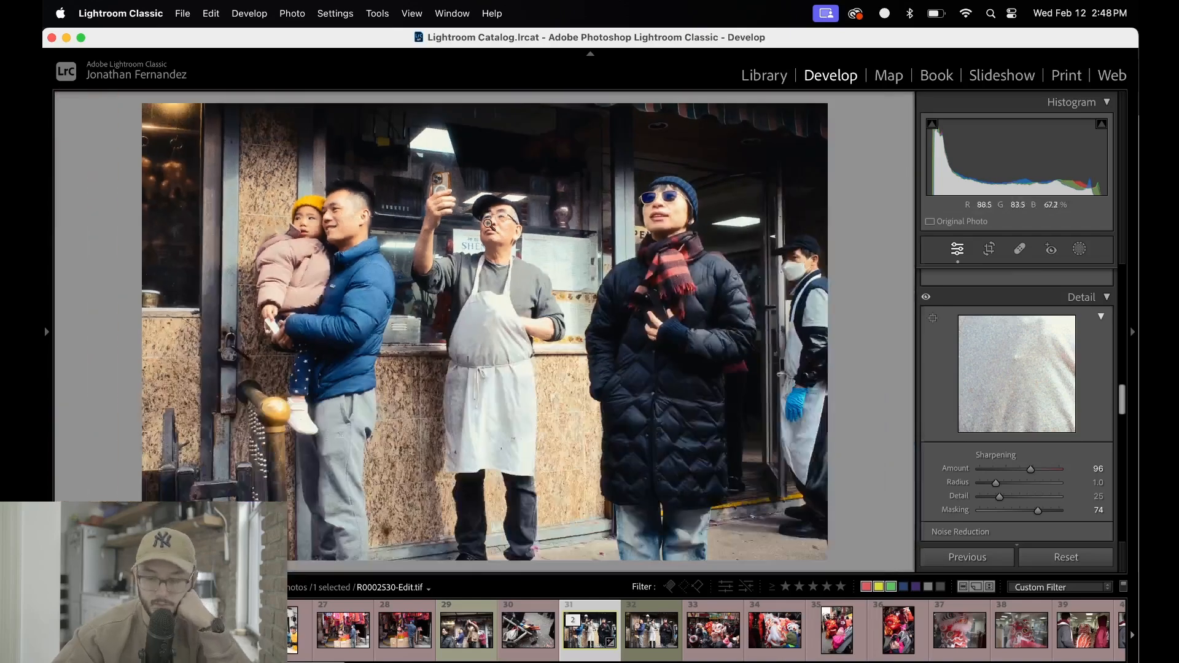
Open the photo R0002576.DNG and inspect its bright sky and the face of the man in yellow up close.
scroll(1022, 407, "up", 10)
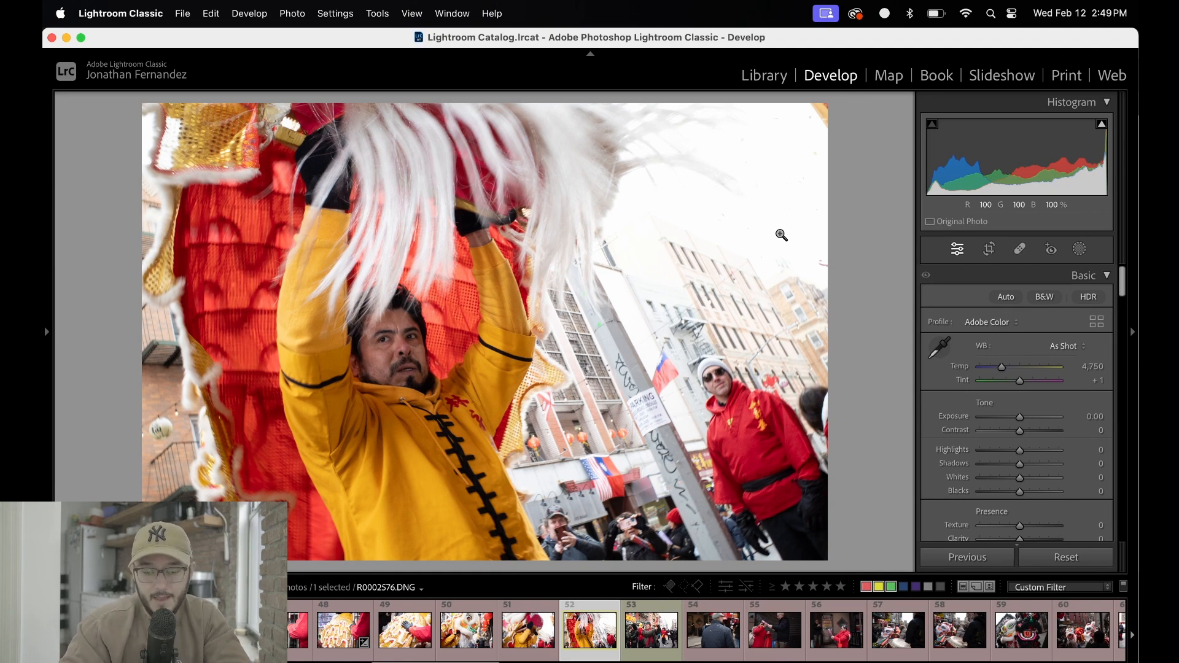
left_click_drag(780, 235, 764, 412)
left_click(729, 326)
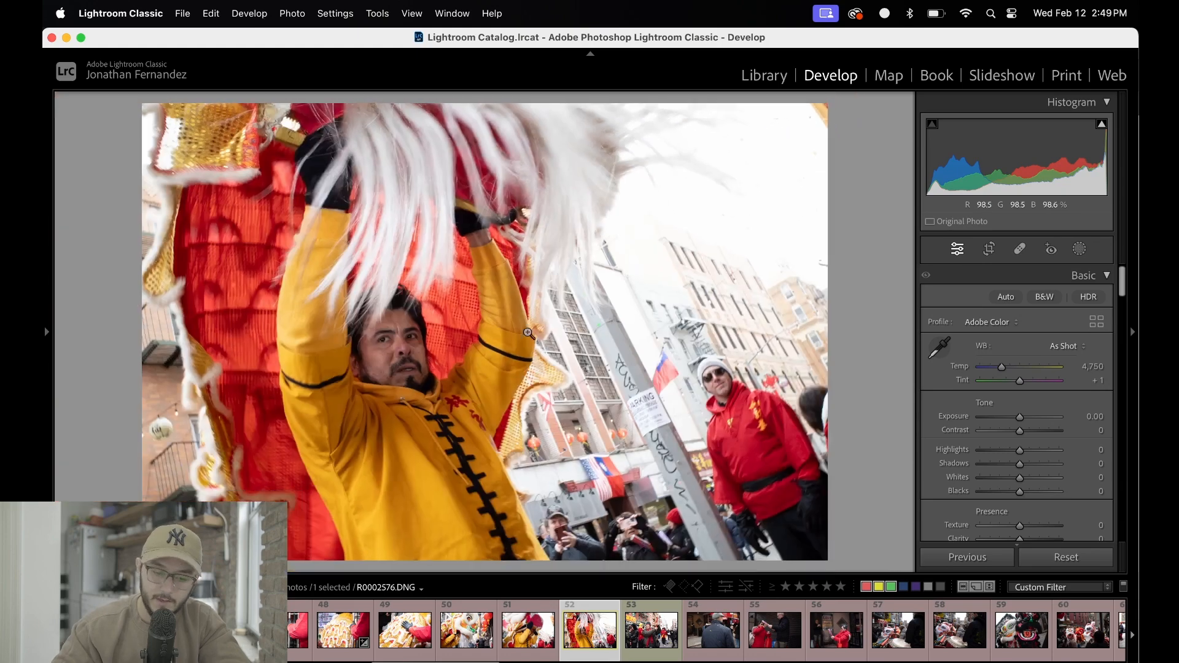
left_click(400, 376)
left_click_drag(346, 373, 419, 341)
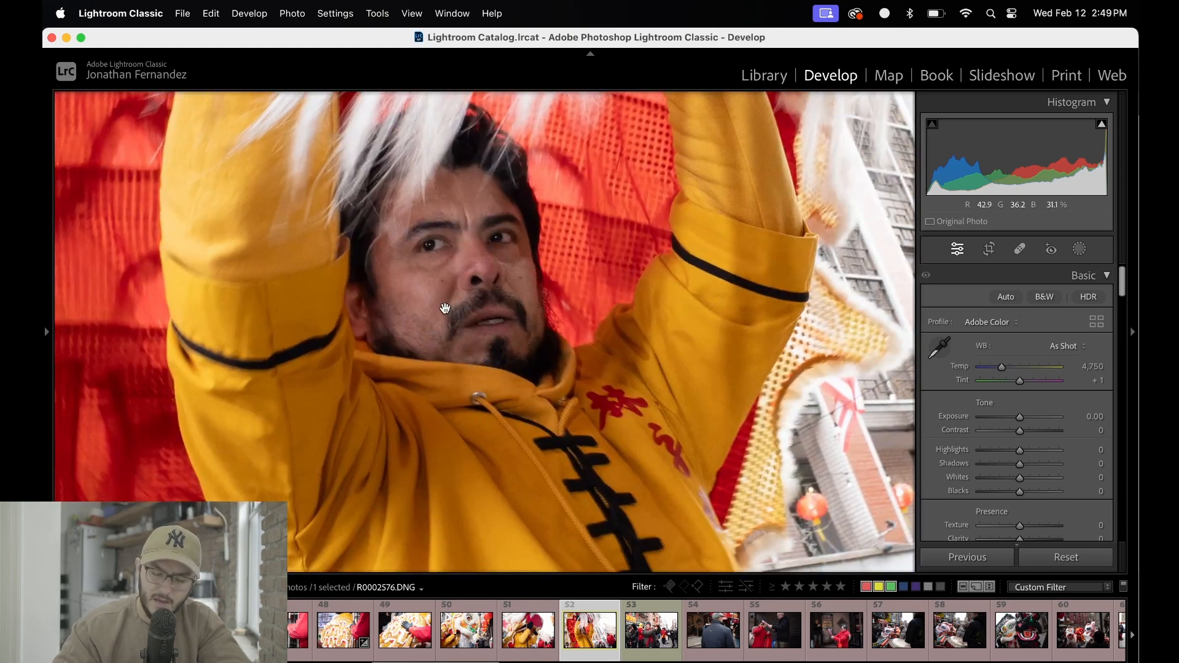
left_click(435, 255)
left_click(430, 247)
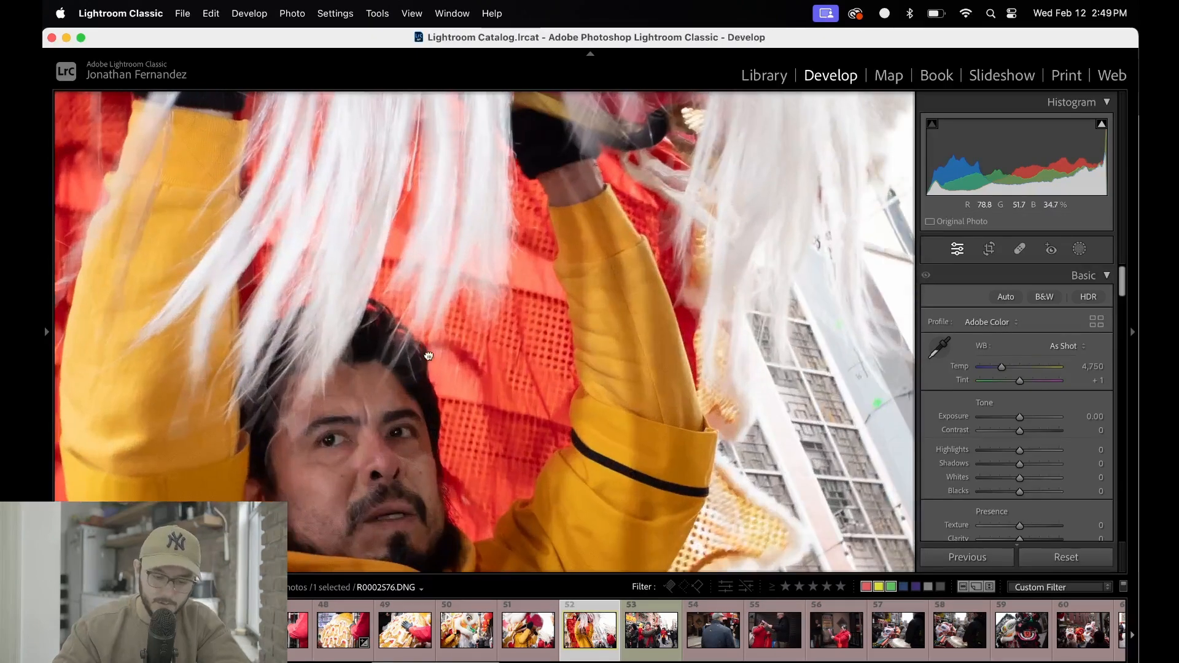
left_click(443, 391)
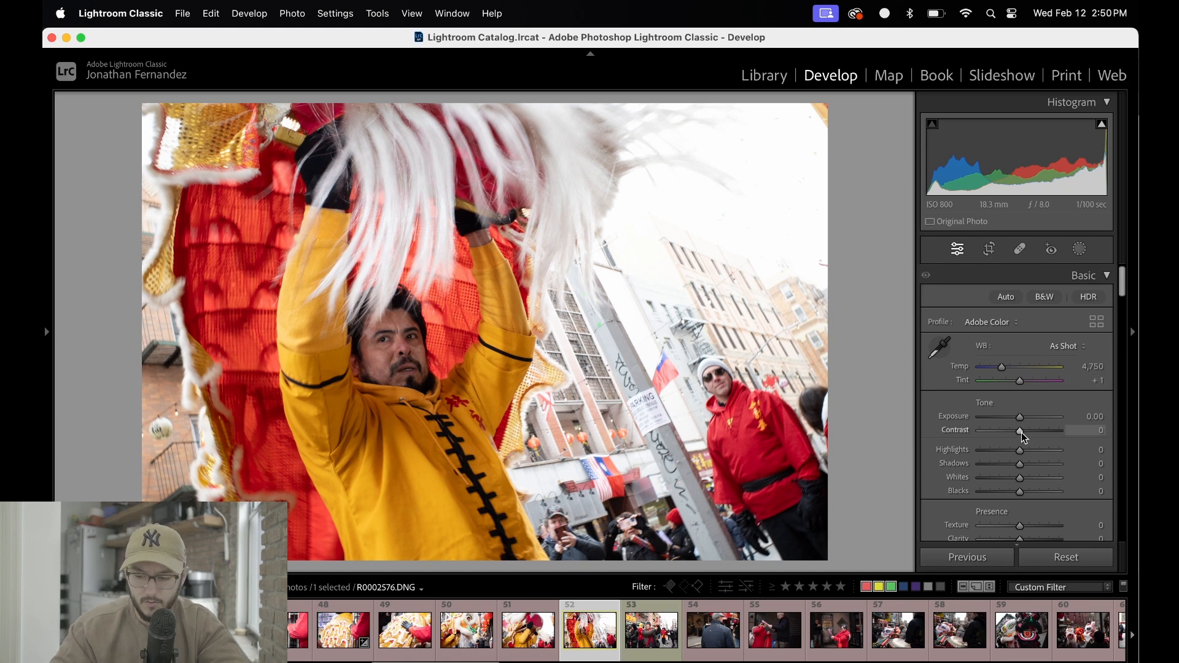
Set Highlights to -100, checking the confetti in the sky up close and comparing with the reset value.
left_click_drag(1020, 451, 980, 450)
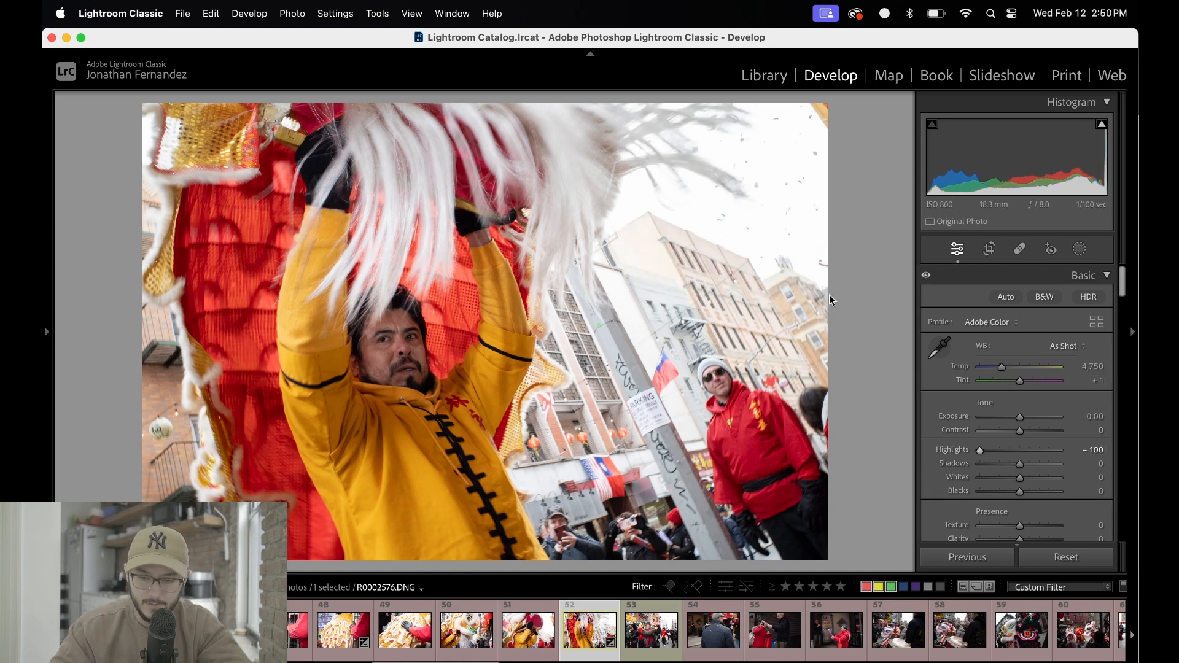
left_click(783, 137)
left_click_drag(783, 137, 687, 219)
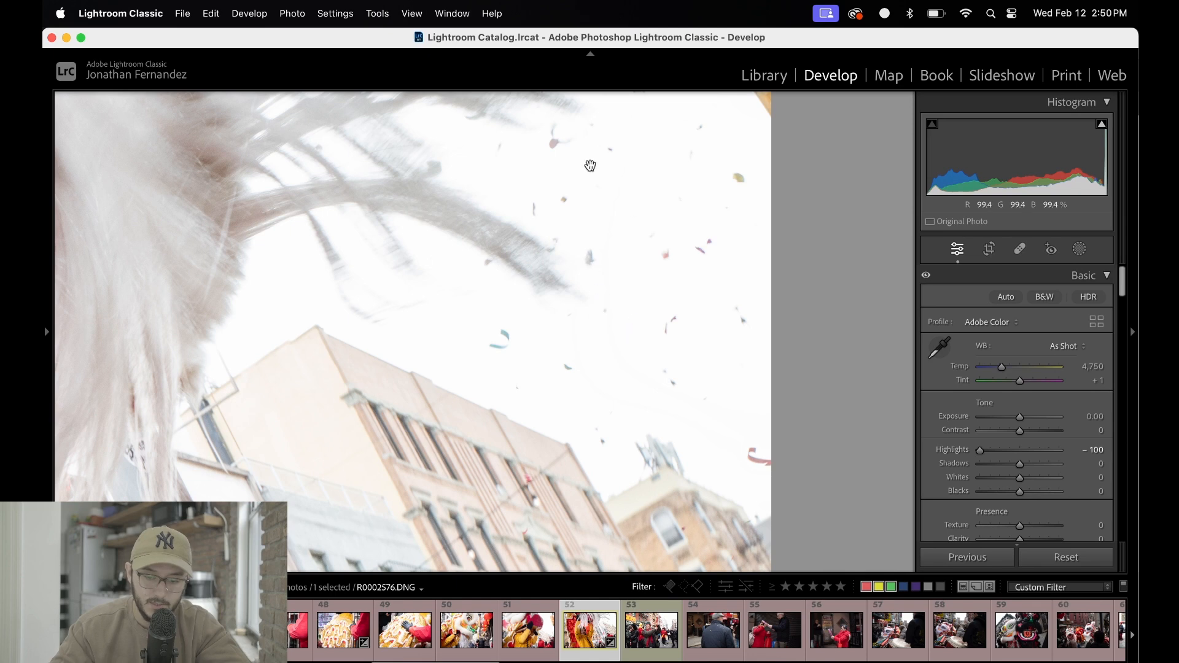
left_click(745, 323)
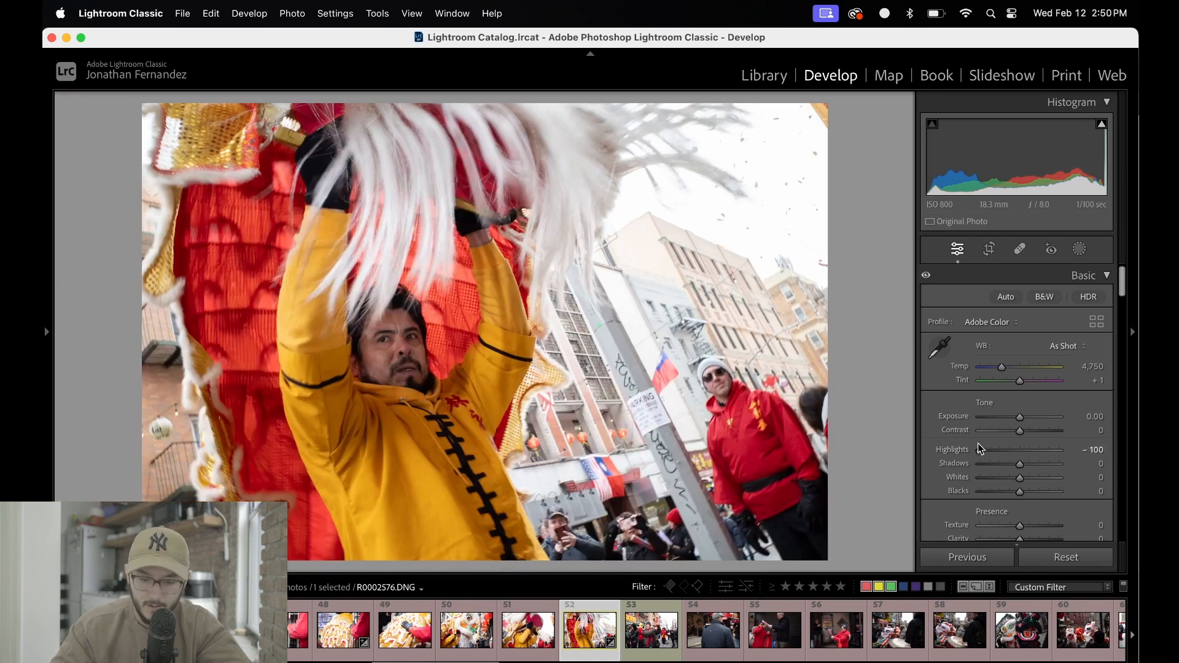
double_click(983, 451)
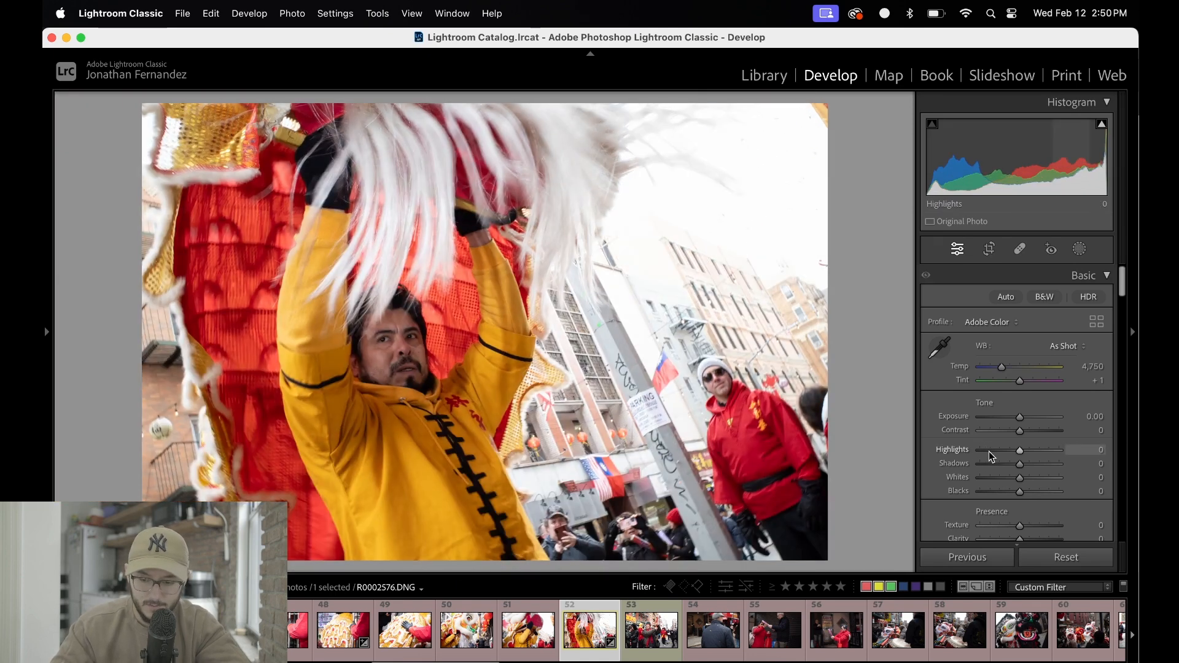
left_click_drag(1021, 450, 876, 425)
Try lowering Exposure to -3.75, inspect the sky detail up close, and reset Exposure.
mouse_move(1013, 418)
left_mouse_down()
mouse_move(981, 419)
mouse_move(990, 418)
left_mouse_up()
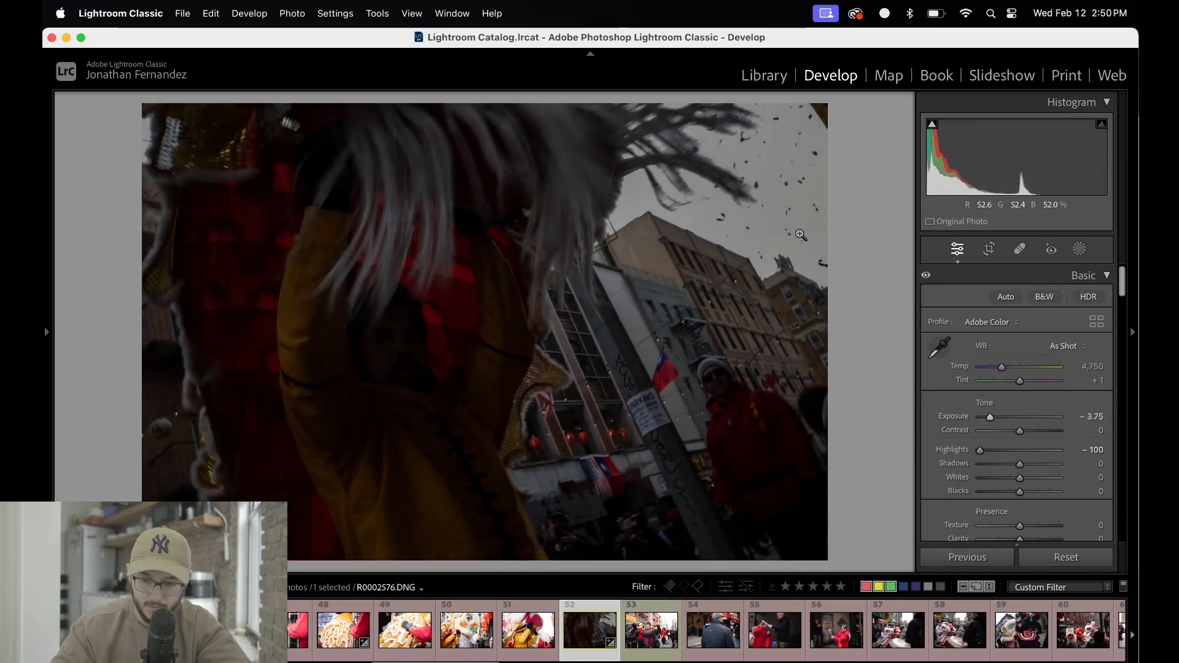
left_click(739, 196)
left_click_drag(739, 197, 679, 408)
left_click(669, 320)
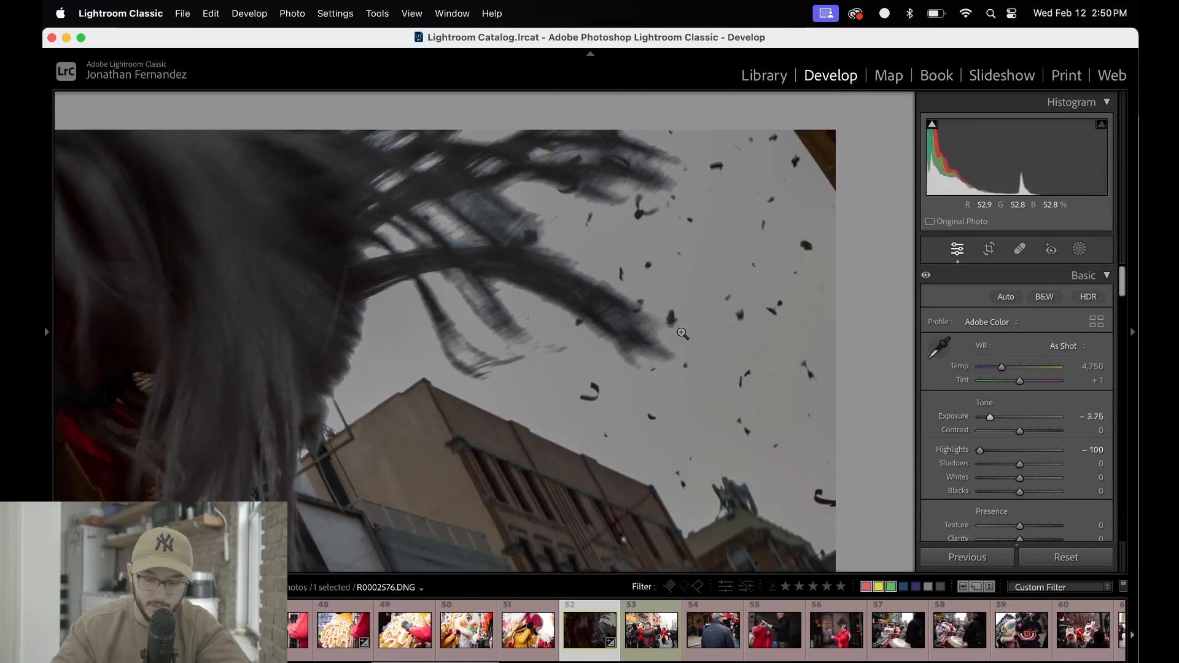
double_click(989, 416)
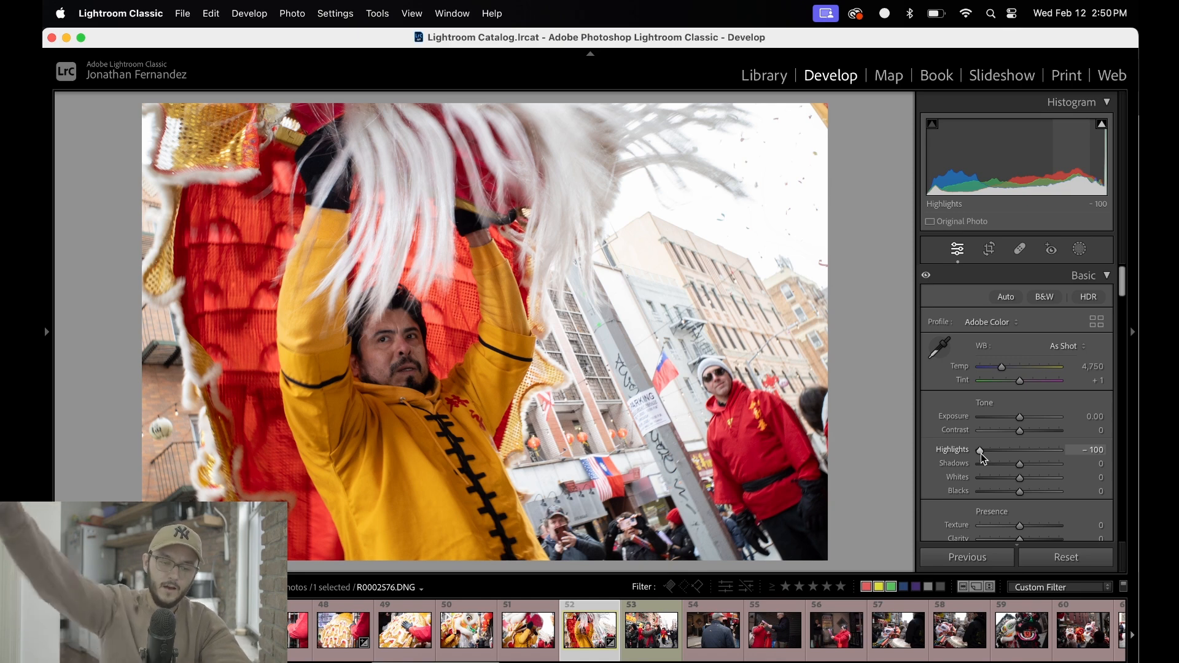
Set Shadows to +75 and Blacks to -41.
left_click_drag(1020, 466, 1004, 488)
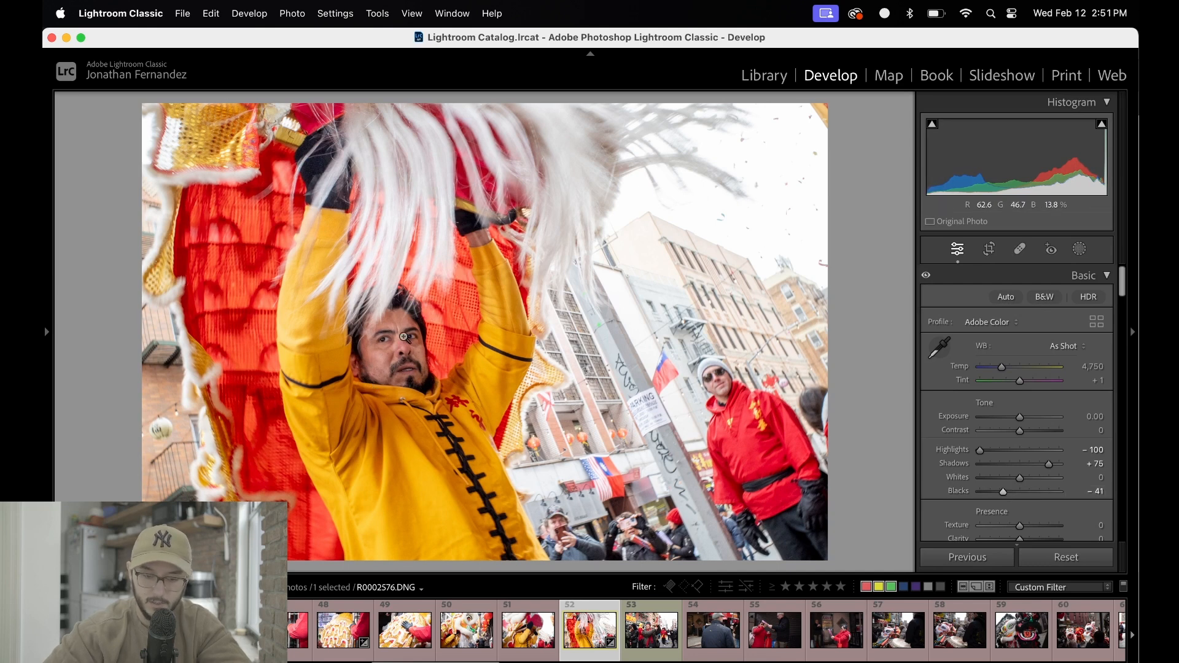
Open the photo in the Dehancer Lightroom Plugin and clear all of its previously applied film settings.
left_click(299, 10)
mouse_move(321, 107)
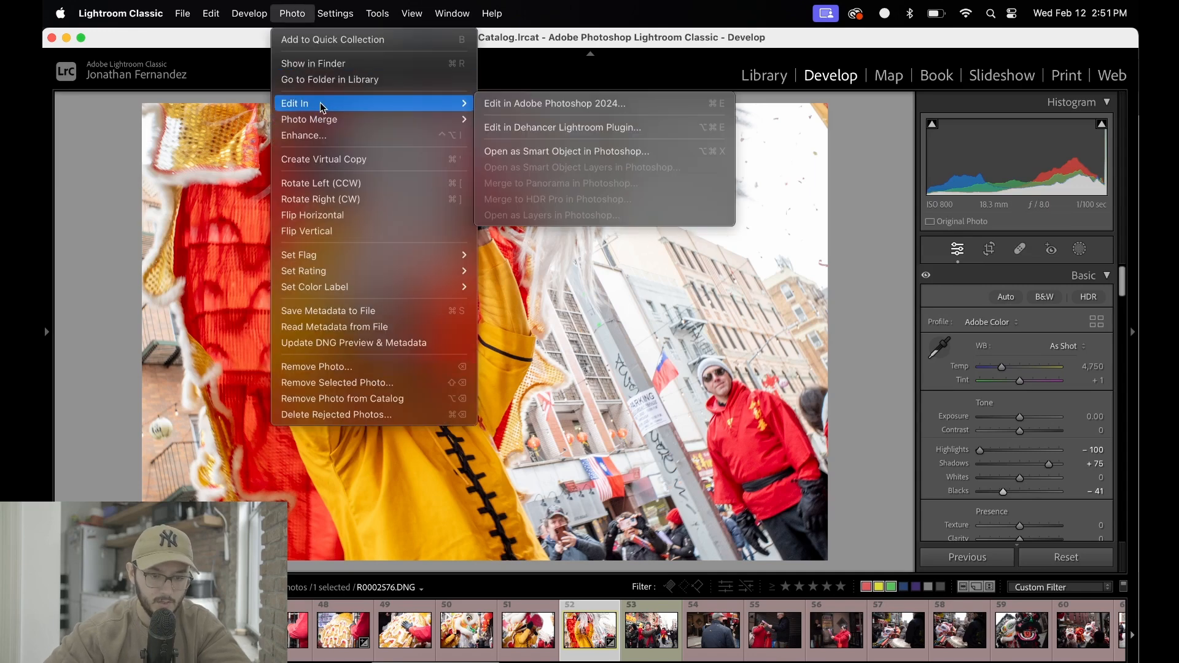
left_click(576, 126)
left_click(686, 345)
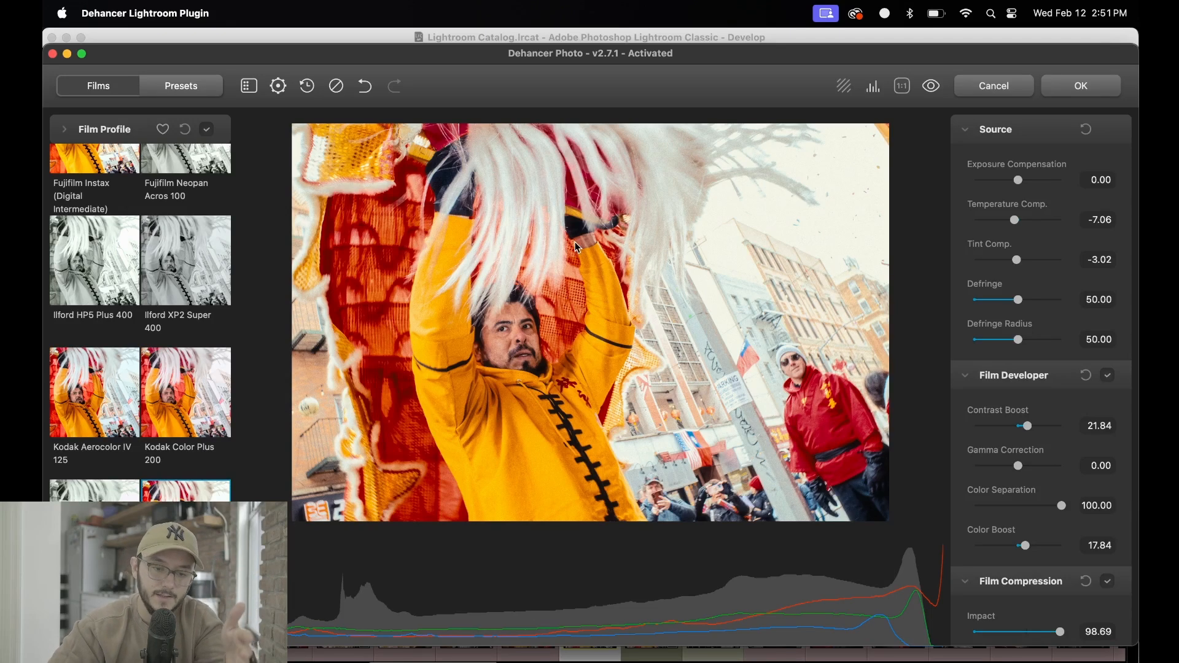
left_click(336, 88)
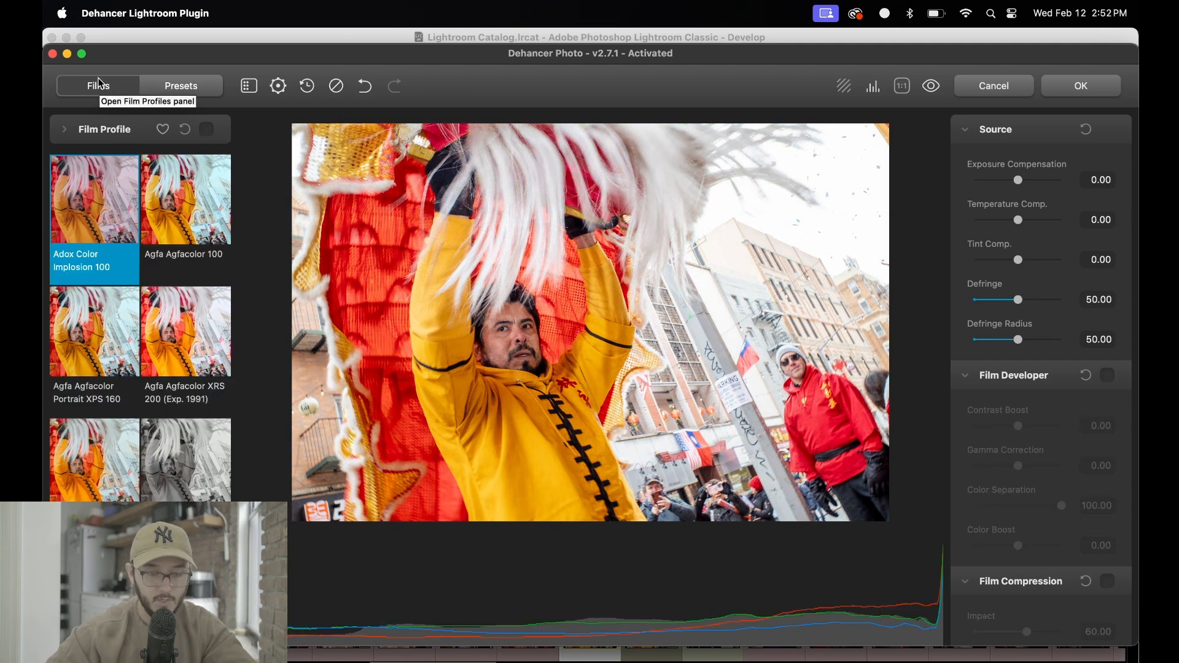
left_click(198, 86)
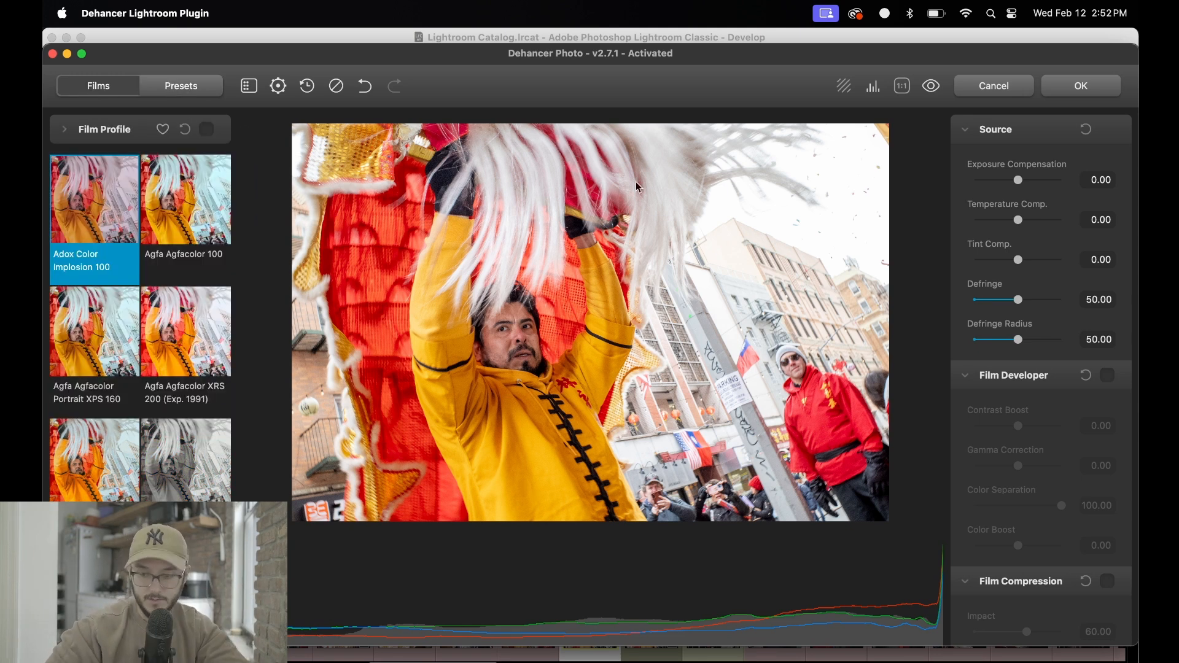
Enable Film Developer and Film Compression with their default values.
scroll(1115, 227, "down", 5)
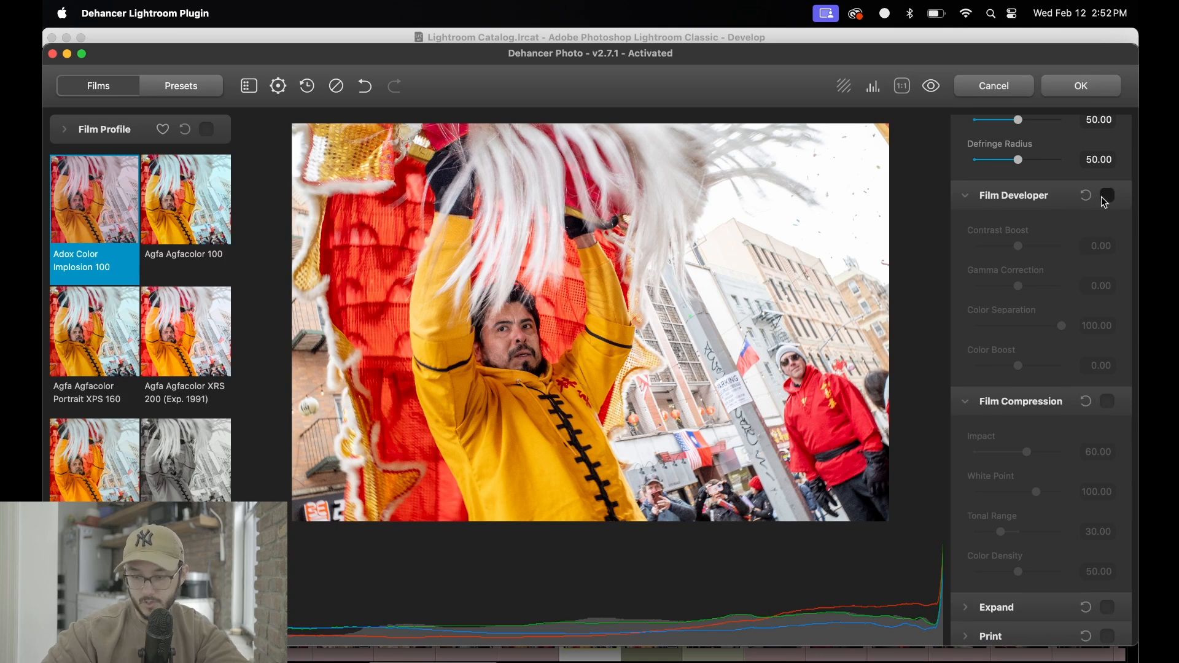
scroll(1103, 203, "down", 4)
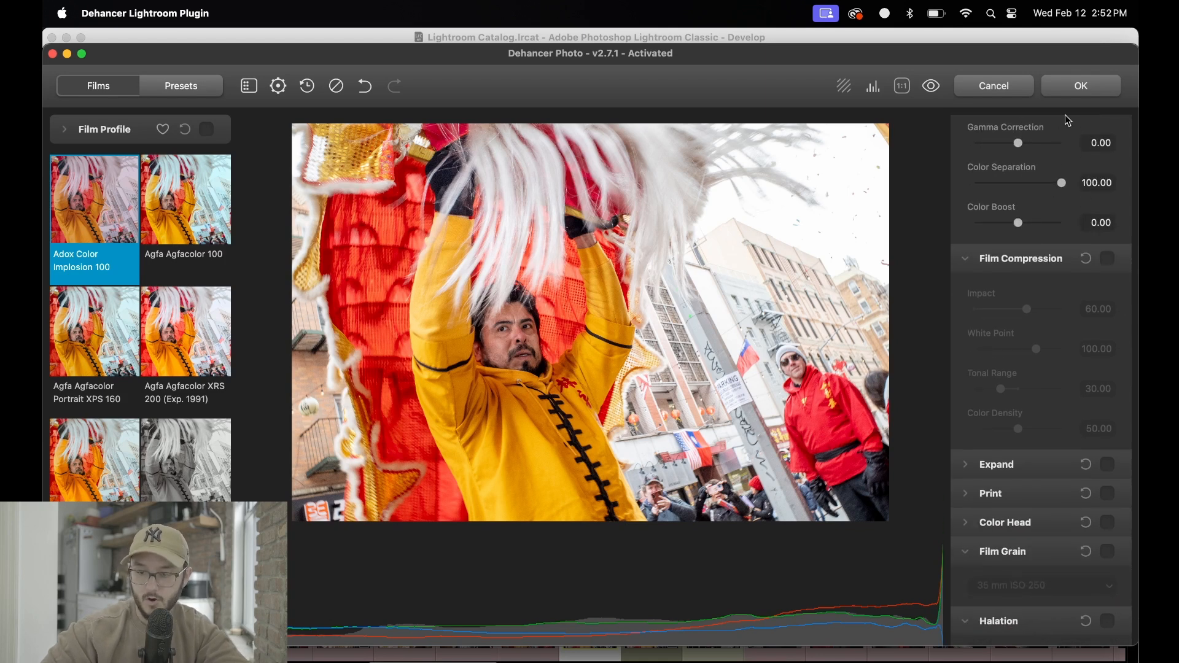
left_click(1115, 262)
scroll(1115, 263, "down", 5)
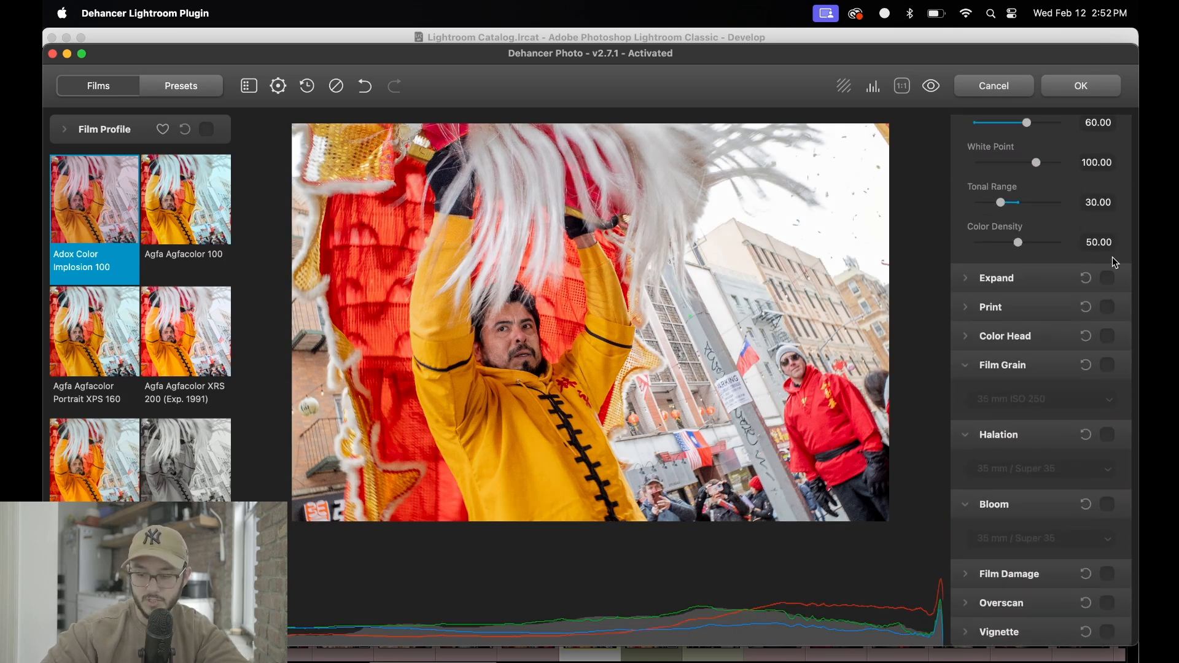
Enable Print and set its profile to Kodak 2383 Print Film.
left_click(1013, 311)
left_click(1108, 306)
left_click(1075, 361)
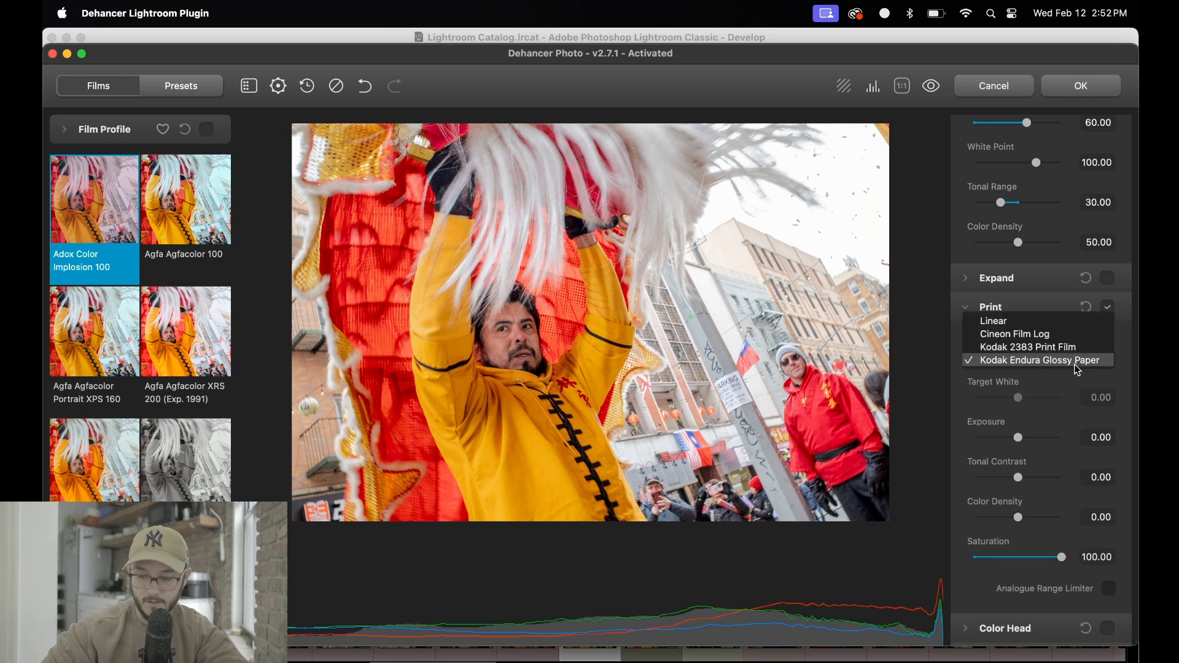
left_click(1066, 348)
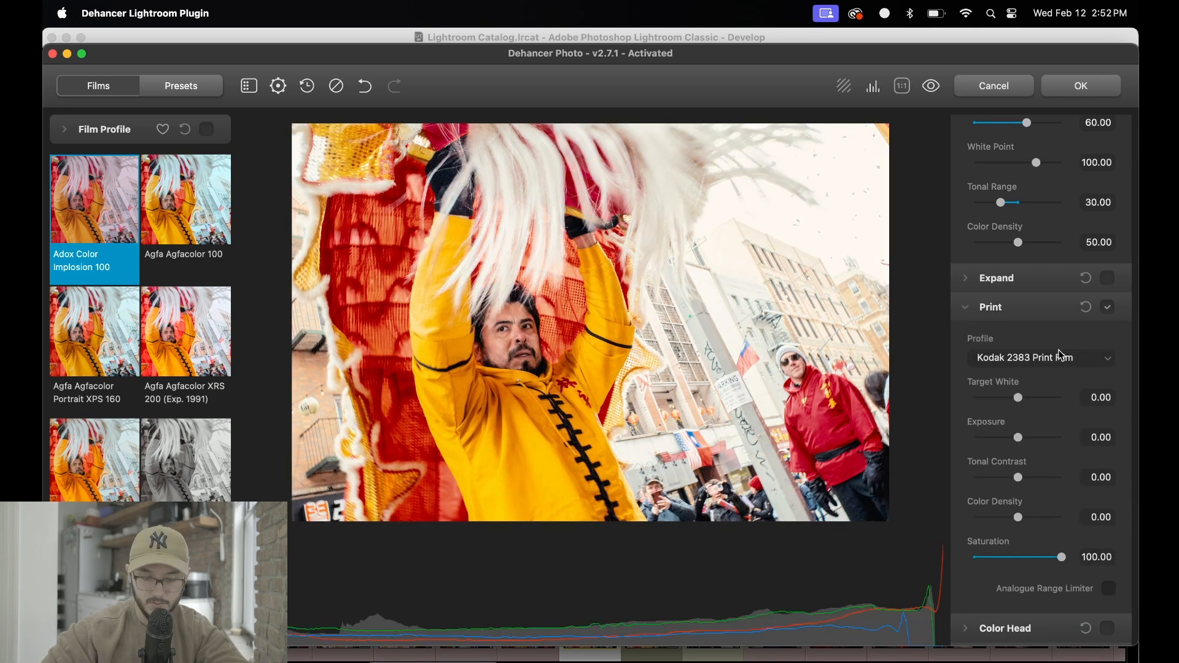
Compare the Cineon Film Log and Kodak 2383 print profiles with Kodak Endura Glossy Paper, and set Kodak Endura Glossy Paper.
left_click(1030, 356)
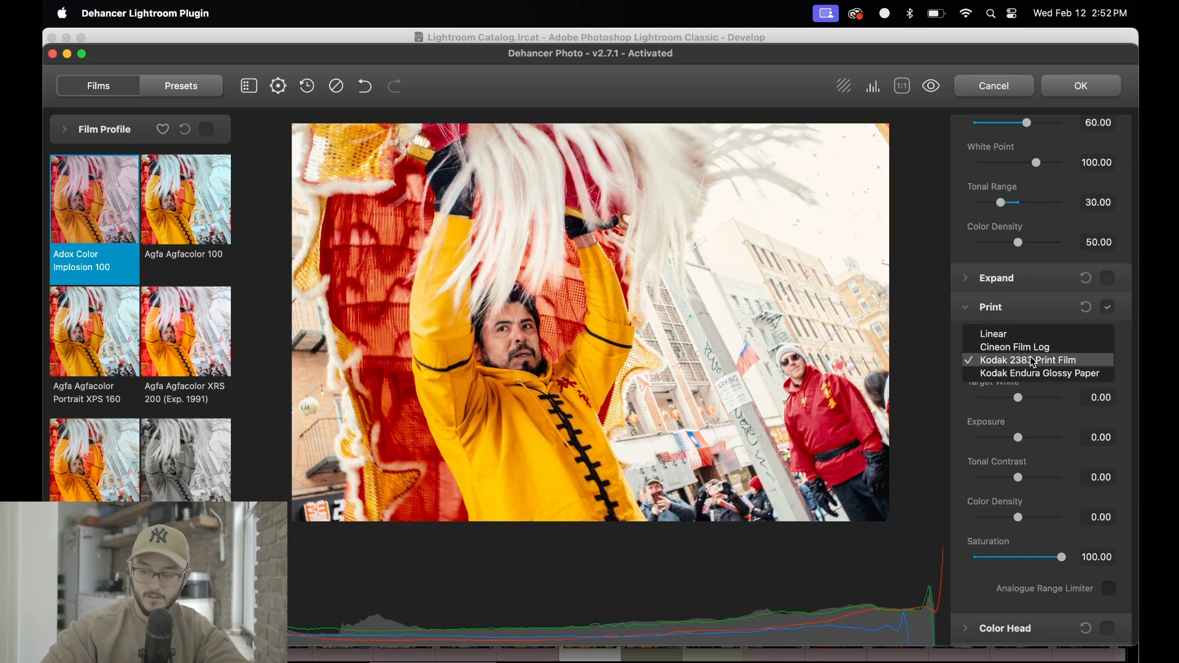
left_click(1032, 347)
left_click(1021, 363)
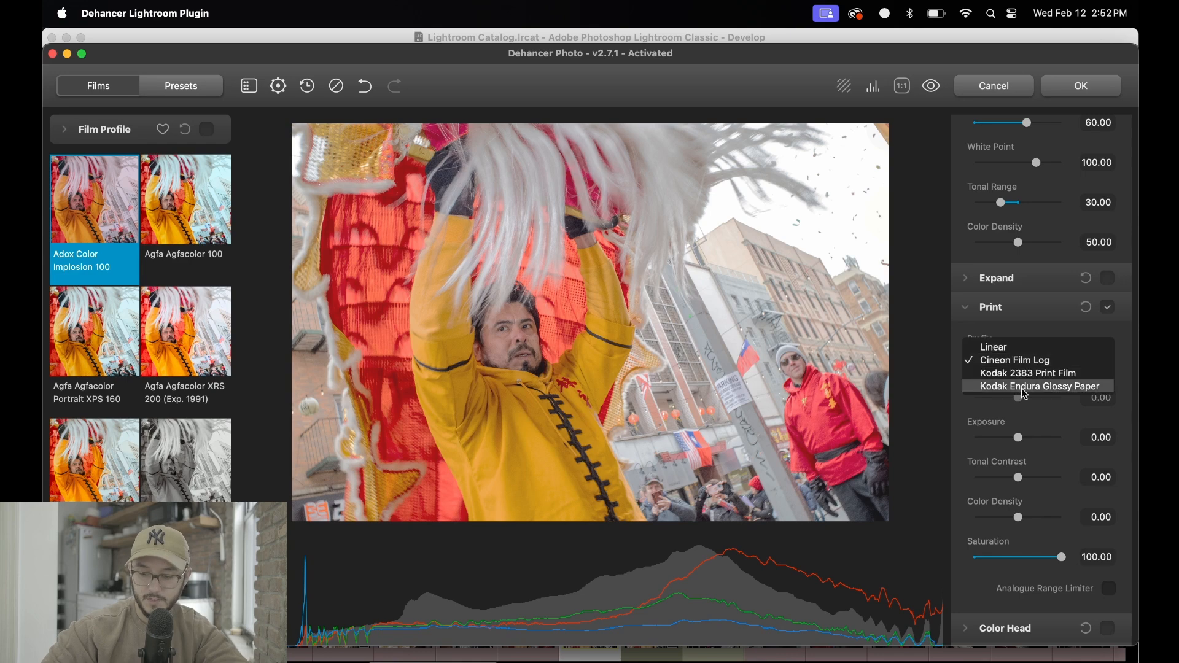
left_click(1022, 385)
left_click(1047, 360)
left_click(1042, 347)
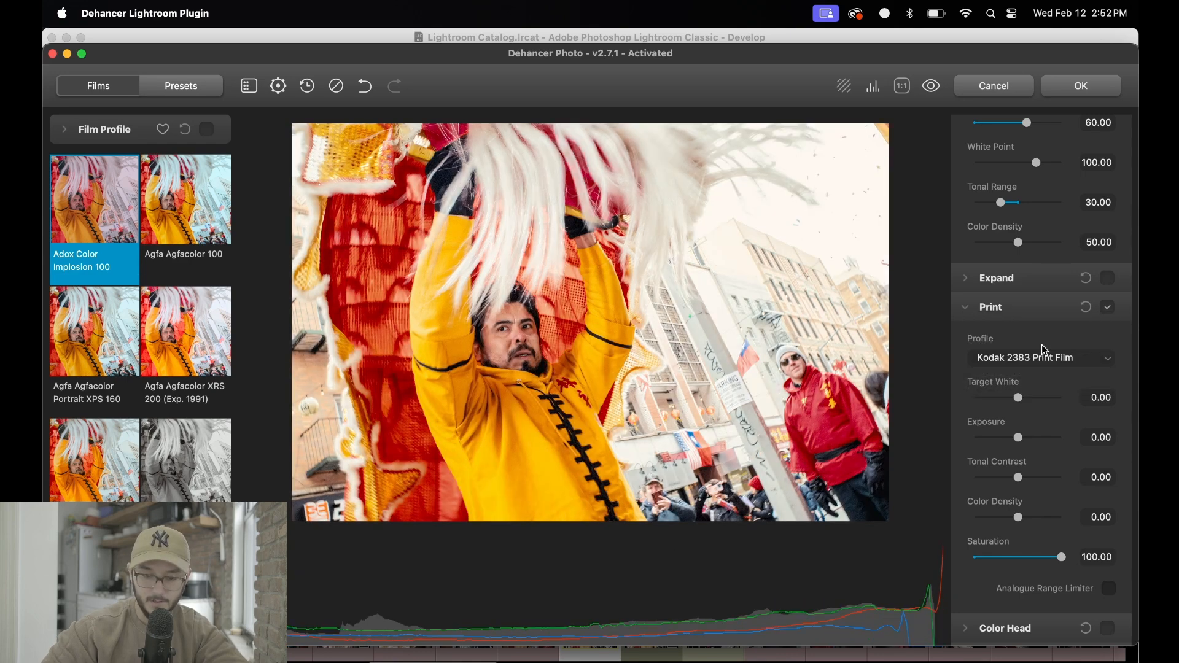
left_click(1041, 360)
left_click(1036, 372)
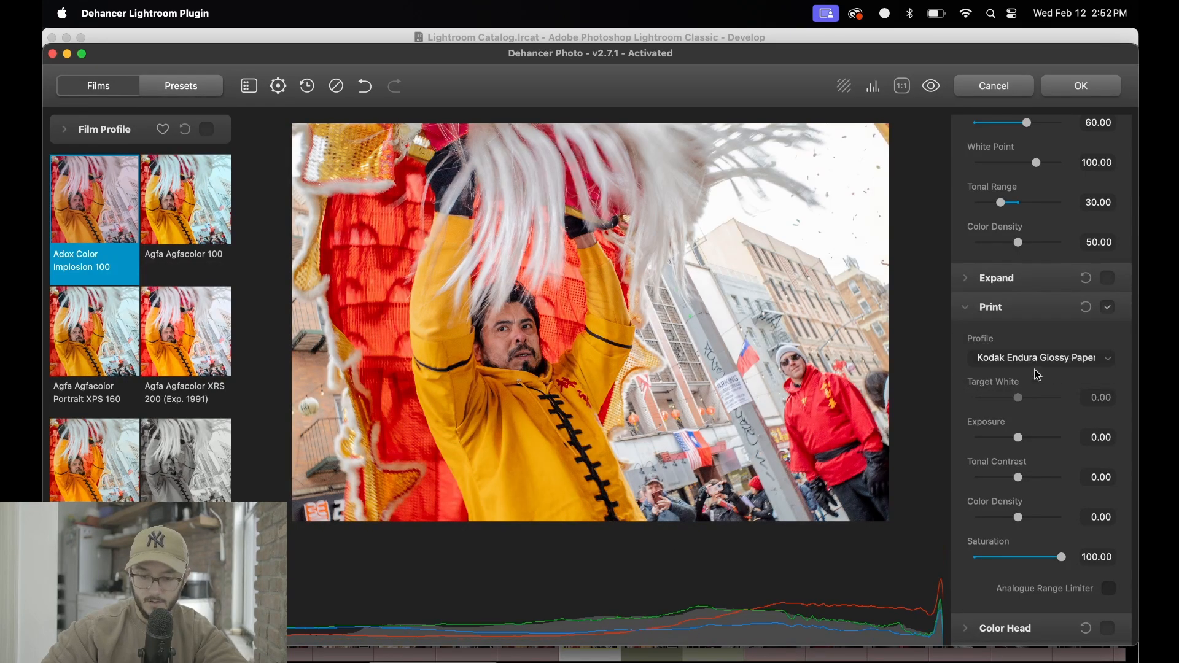
Try the Linear print profile and return to Kodak Endura Glossy Paper.
left_click(1075, 361)
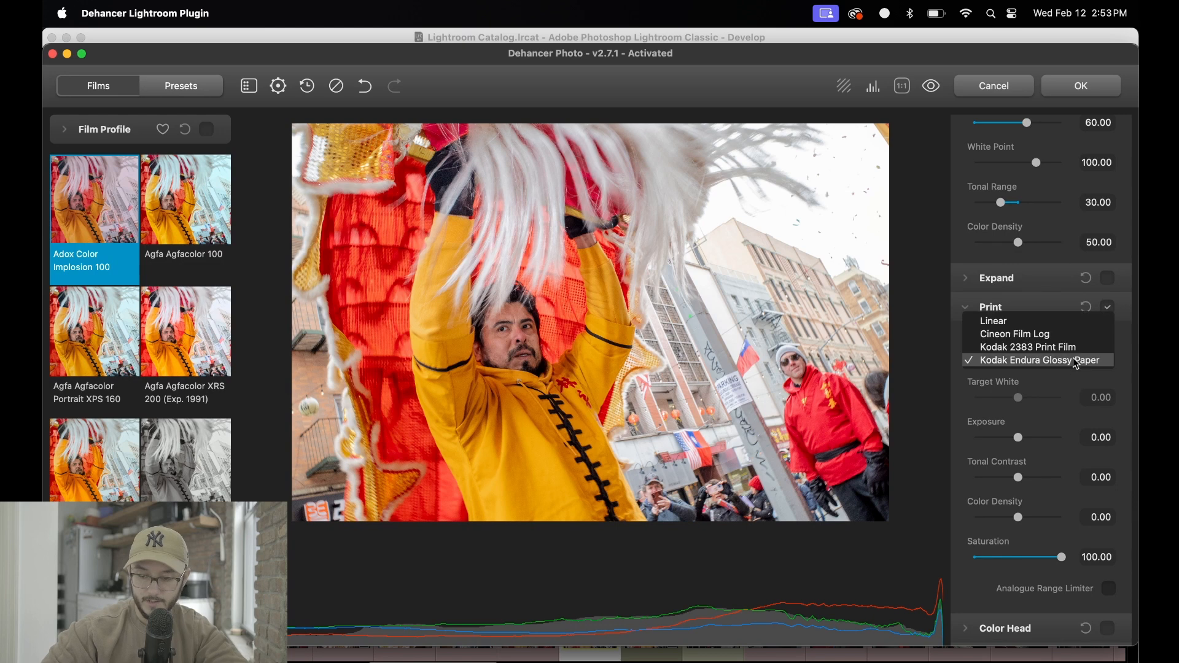
left_click(1041, 315)
left_click(1039, 363)
left_click(1041, 395)
left_click(1037, 362)
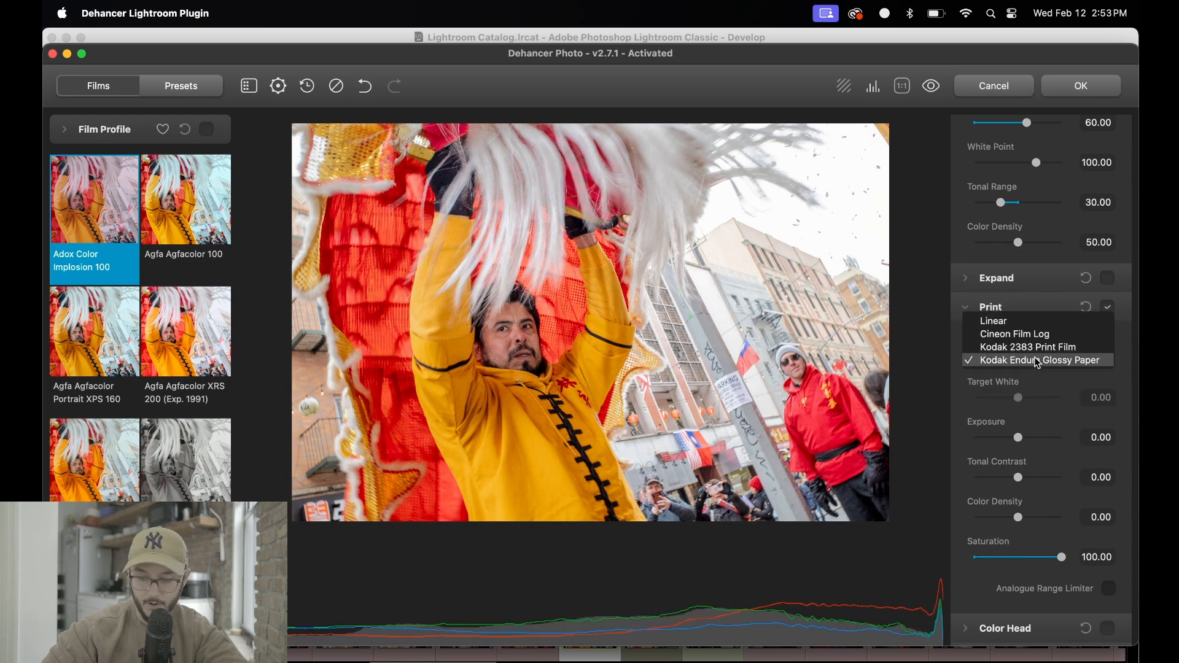
left_click(1037, 362)
Enable Film Grain and Bloom at 35 mm / Super 35, trying Halation on and leaving it off.
scroll(1036, 376, "down", 5)
left_click(1105, 392)
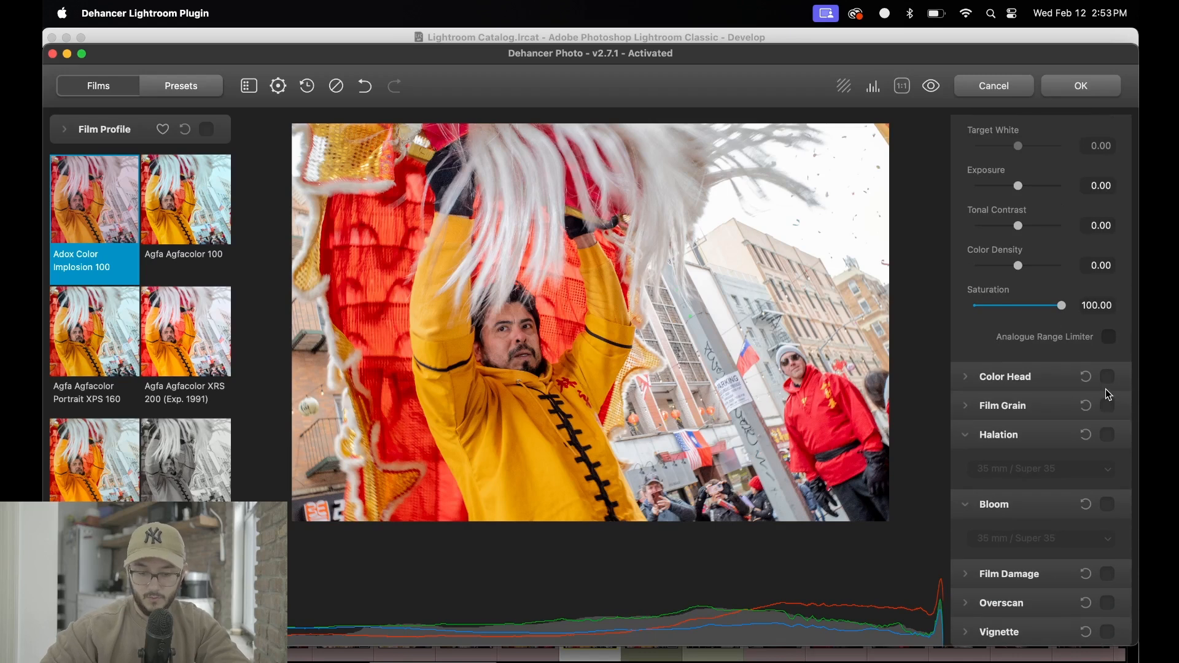
left_click(1108, 406)
left_click(1037, 406)
left_click(1037, 405)
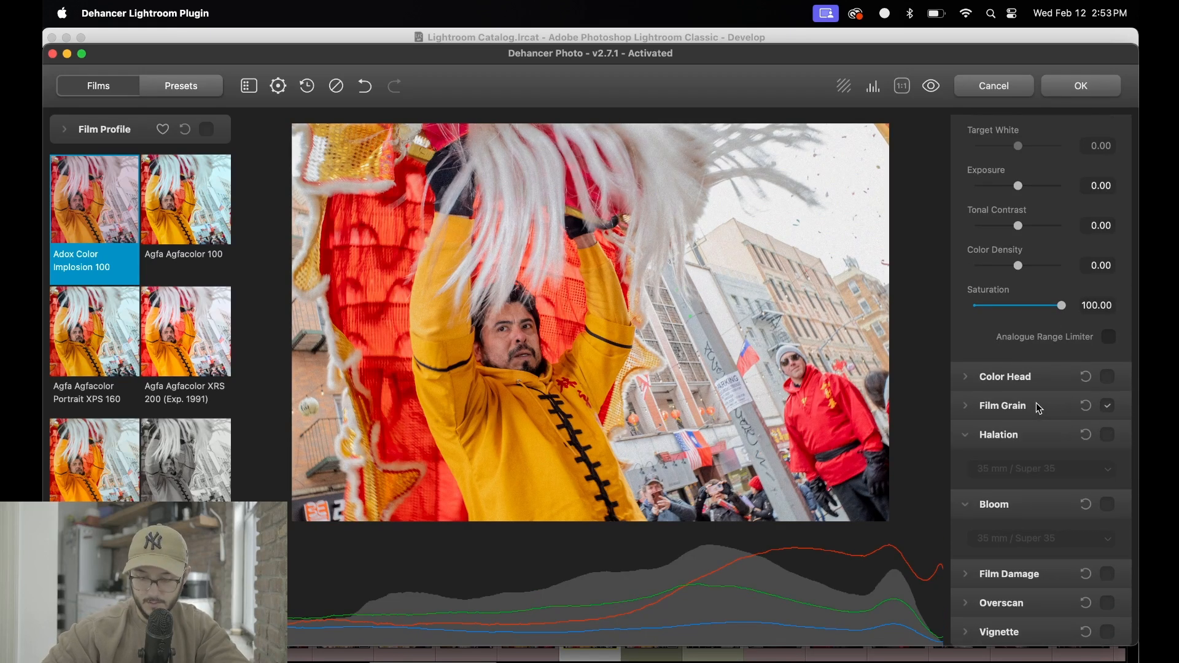
left_click(1107, 505)
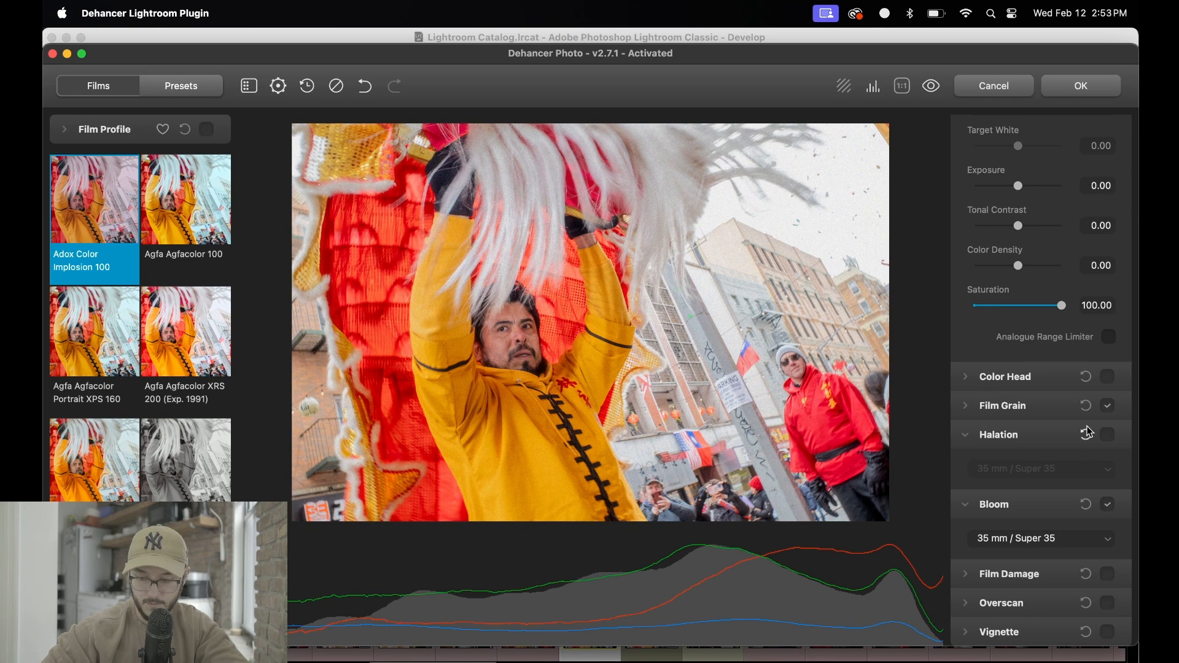
left_click(1108, 435)
left_click(1109, 435)
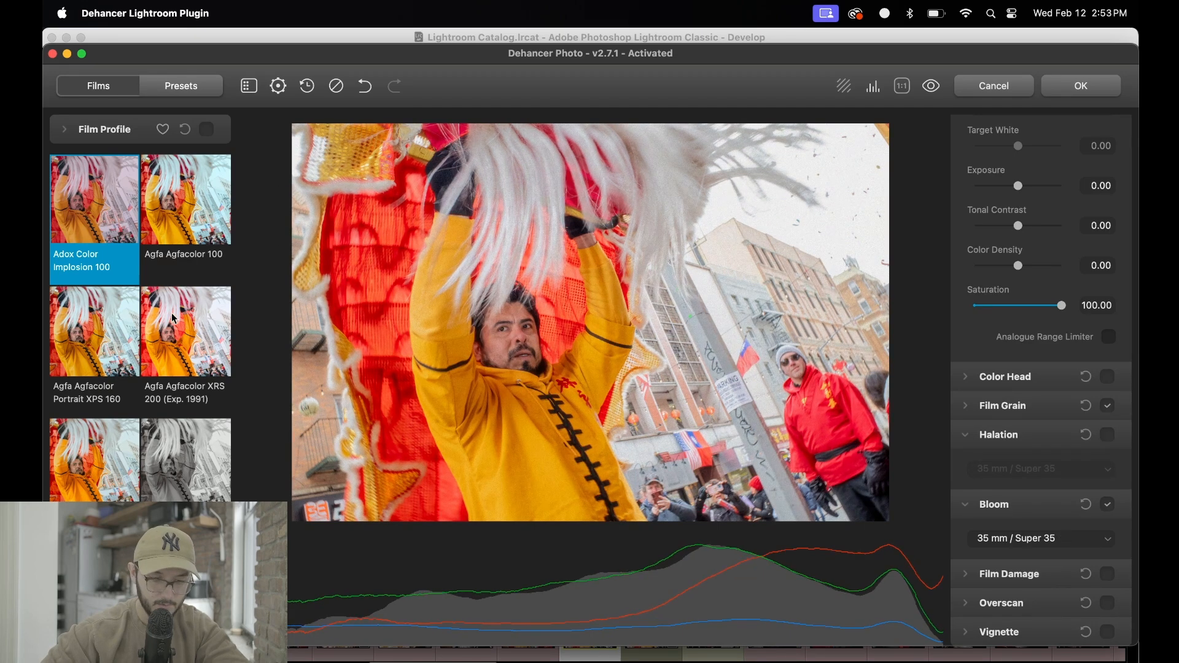
Enable Film Profile and try Agfa Agfacolor XRS 200, Agfacolor 100, Agfa Scala 200x and AGFA Chrome RSX II 200.
left_click(161, 359)
left_click(206, 129)
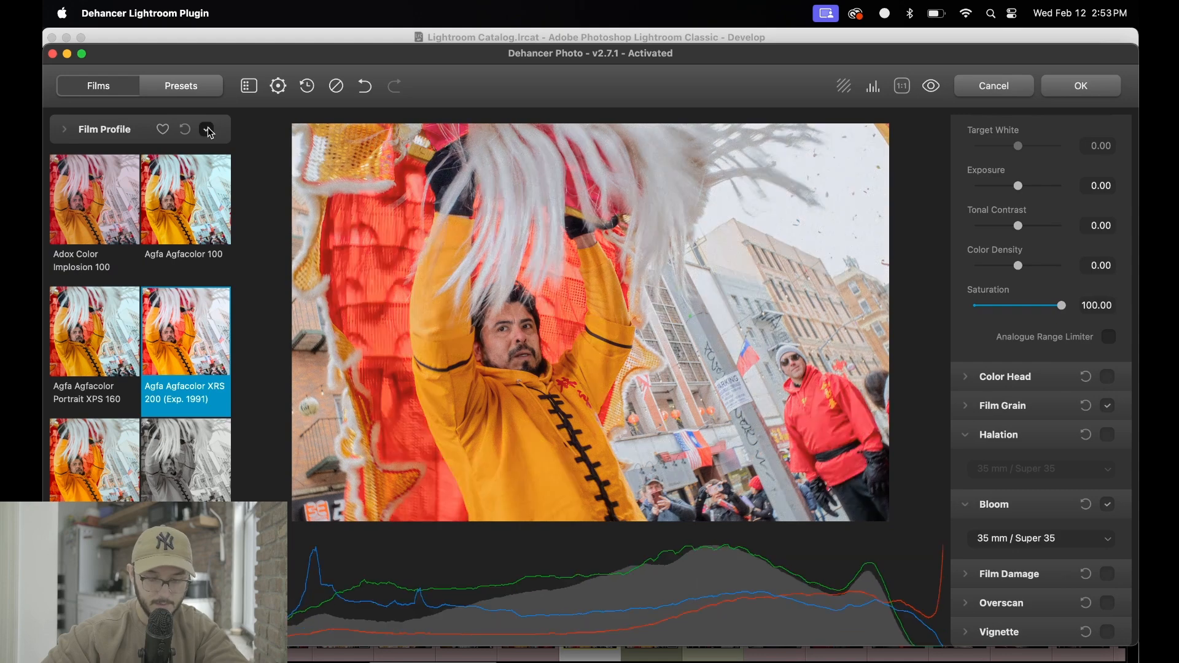
left_click(194, 236)
left_click(183, 453)
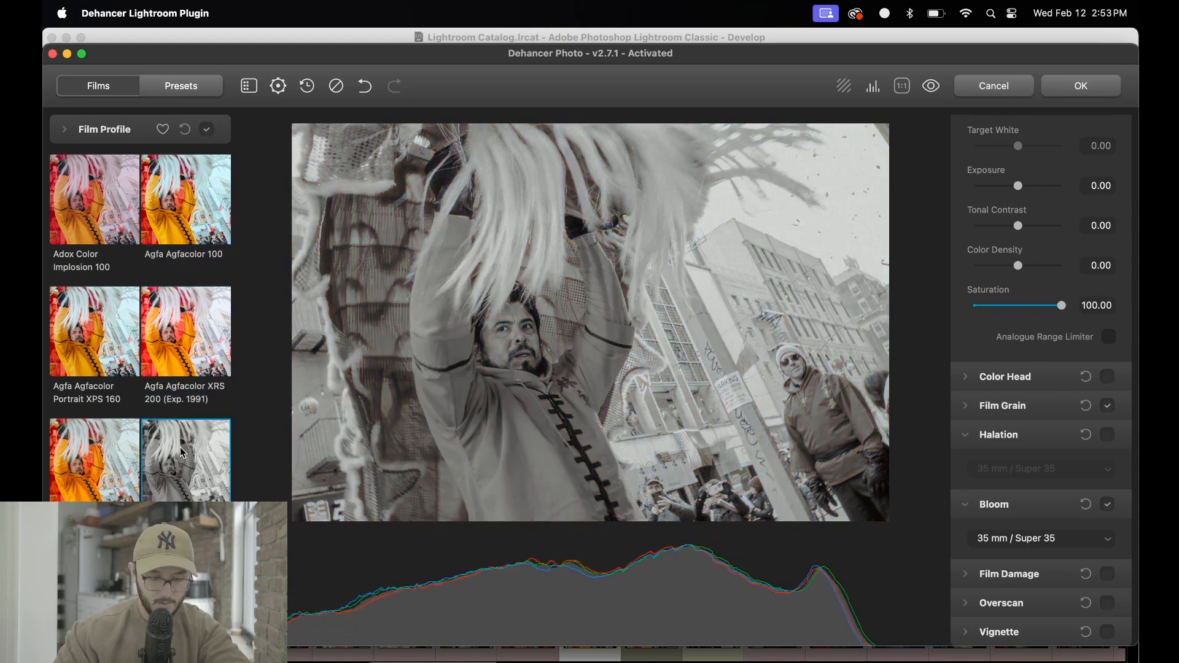
left_click(113, 458)
Try the Ambrotype, Astrum Color Negative 125, Cinestill 800T and Cinestill 50D film profiles on the photo.
scroll(118, 376, "down", 4)
left_click(118, 376)
left_click(182, 370)
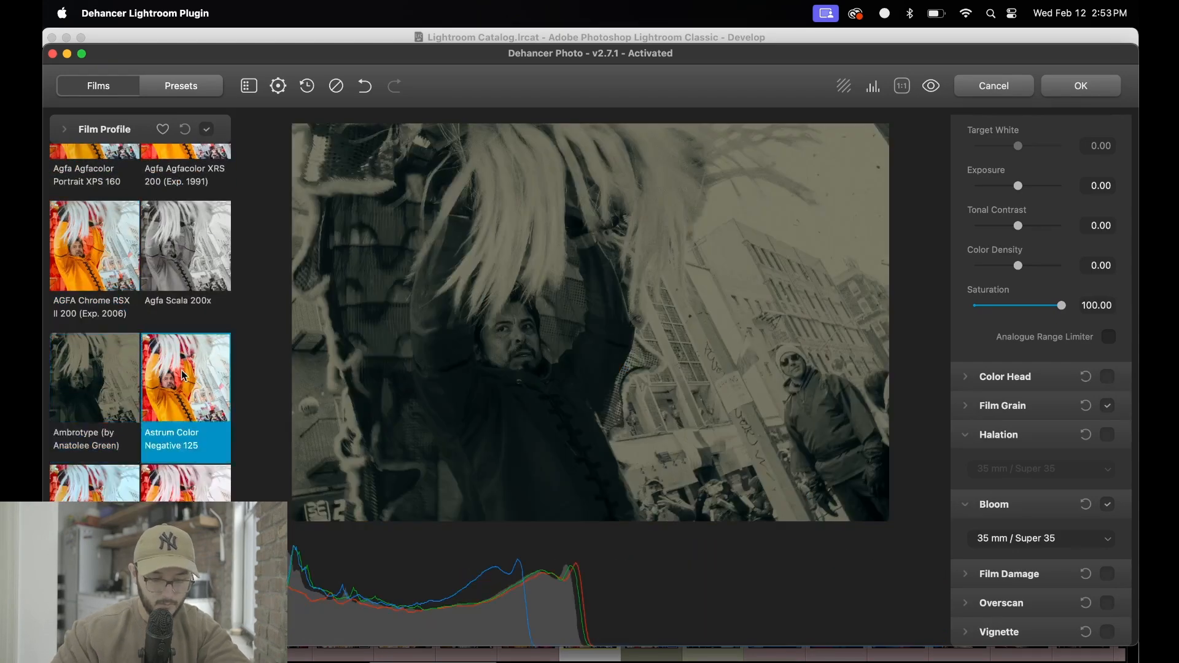
scroll(182, 370, "down", 3)
left_click(177, 409)
scroll(176, 409, "down", 3)
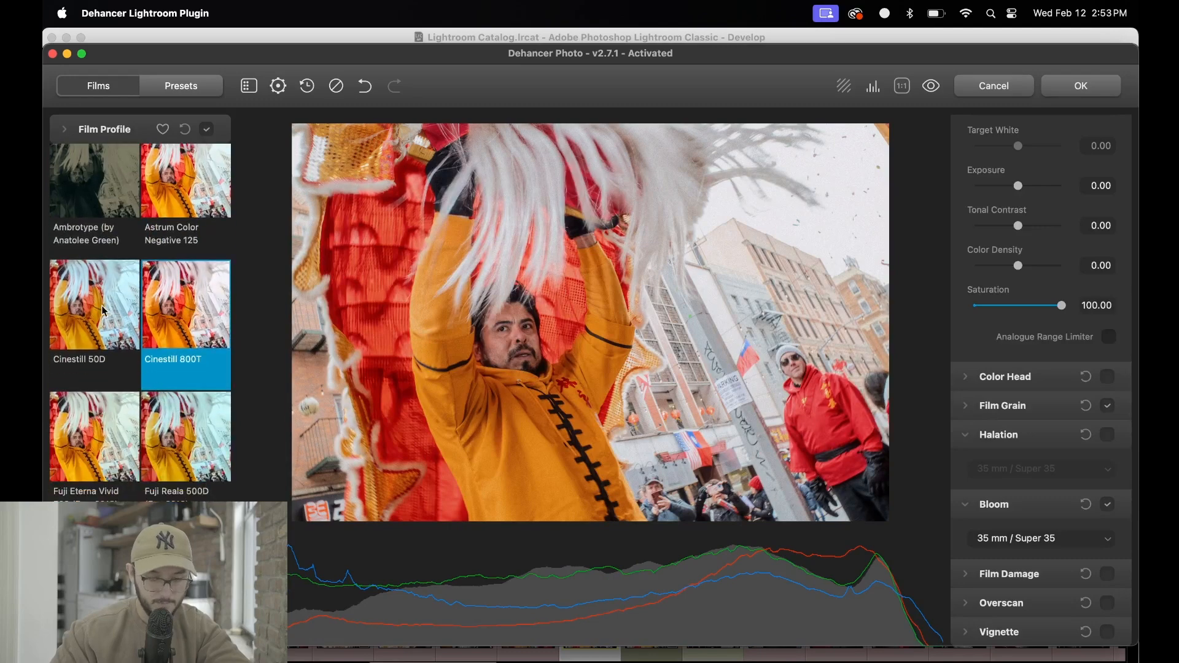
left_click(99, 304)
Try Fuji Eterna Vivid 500, Fuji Reala 500D and the Fujichrome Provia 100F, CDU-II, Velvia 100 and Velvia 50 profiles.
left_click(100, 430)
left_click(182, 454)
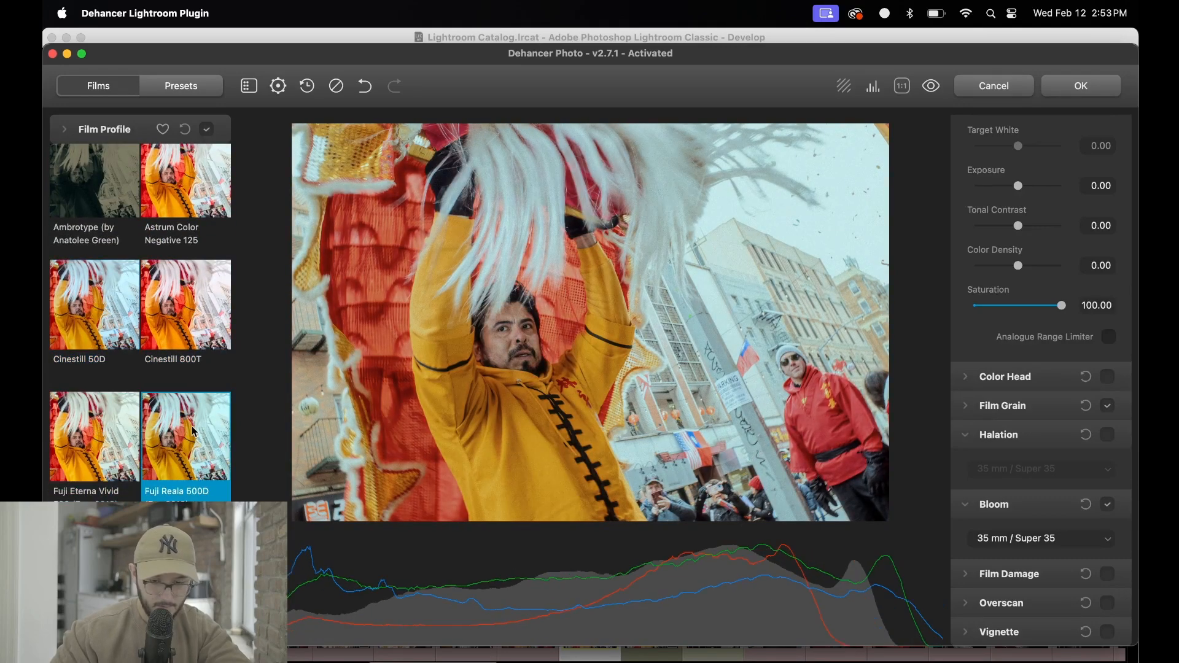
scroll(185, 430, "down", 3)
scroll(193, 408, "down", 3)
left_click(193, 408)
left_click(92, 369)
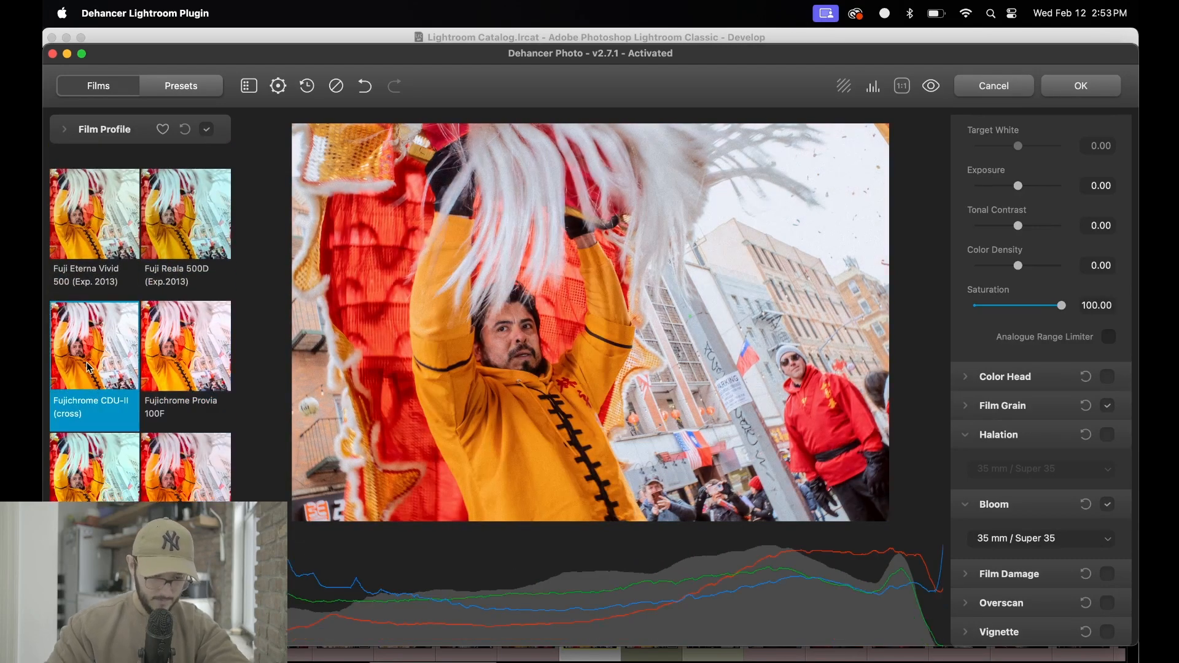
left_click(92, 467)
scroll(92, 430, "down", 2)
left_click(183, 359)
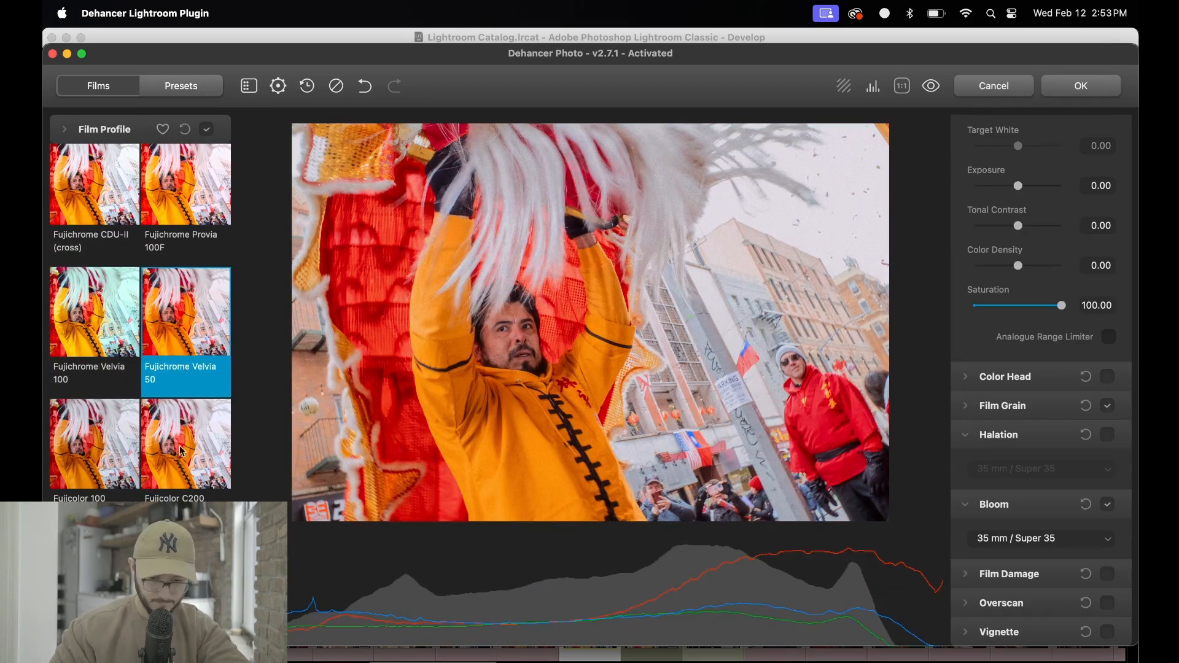
Try the Fujicolor C200, Natura 1600, Print (Industrial) 100 and Pro 400H film profiles.
left_click(179, 449)
scroll(153, 442, "down", 2)
left_click(92, 424)
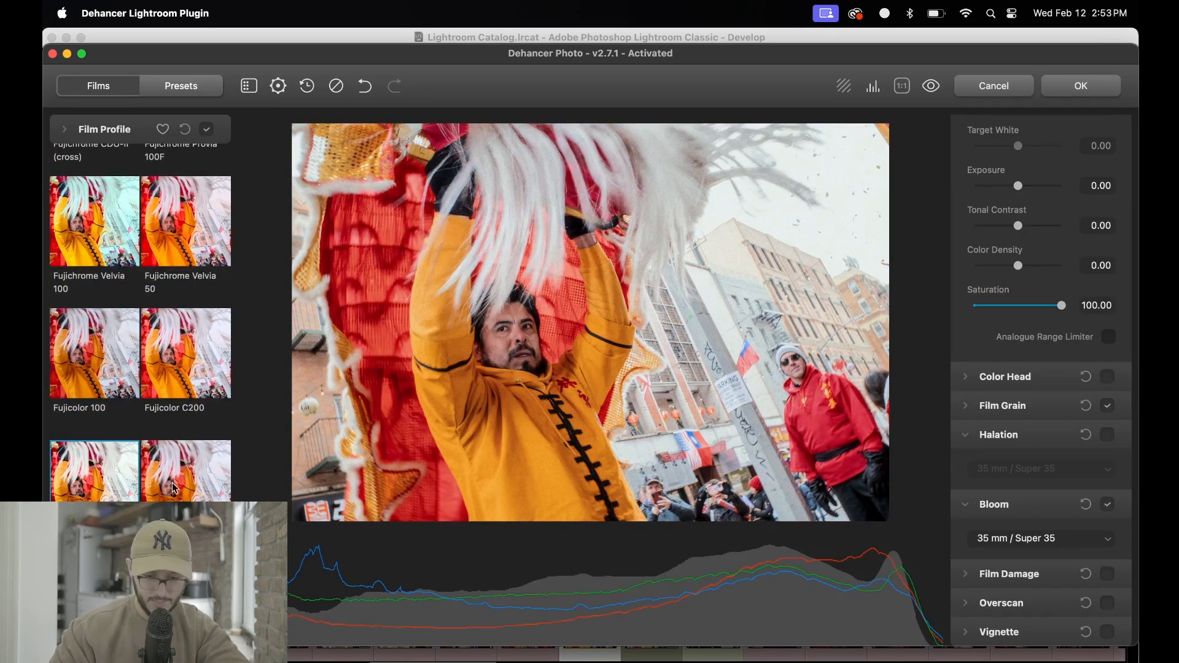
scroll(92, 430, "down", 3)
left_click(185, 344)
scroll(184, 400, "down", 1)
left_click(193, 452)
scroll(194, 444, "down", 3)
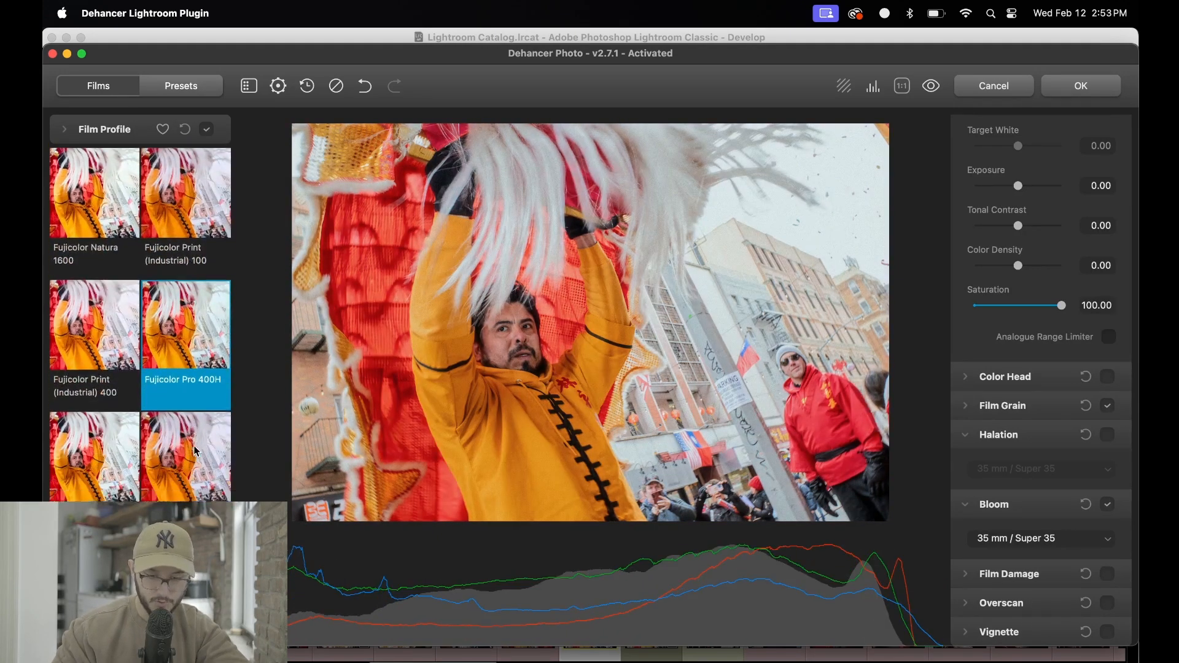
Try the Fujicolor Print (Industrial) 400, Superia 1600 and Superia 200 profiles and the Fuji profiles that follow them.
left_click(81, 296)
left_click(70, 406)
left_click(148, 429)
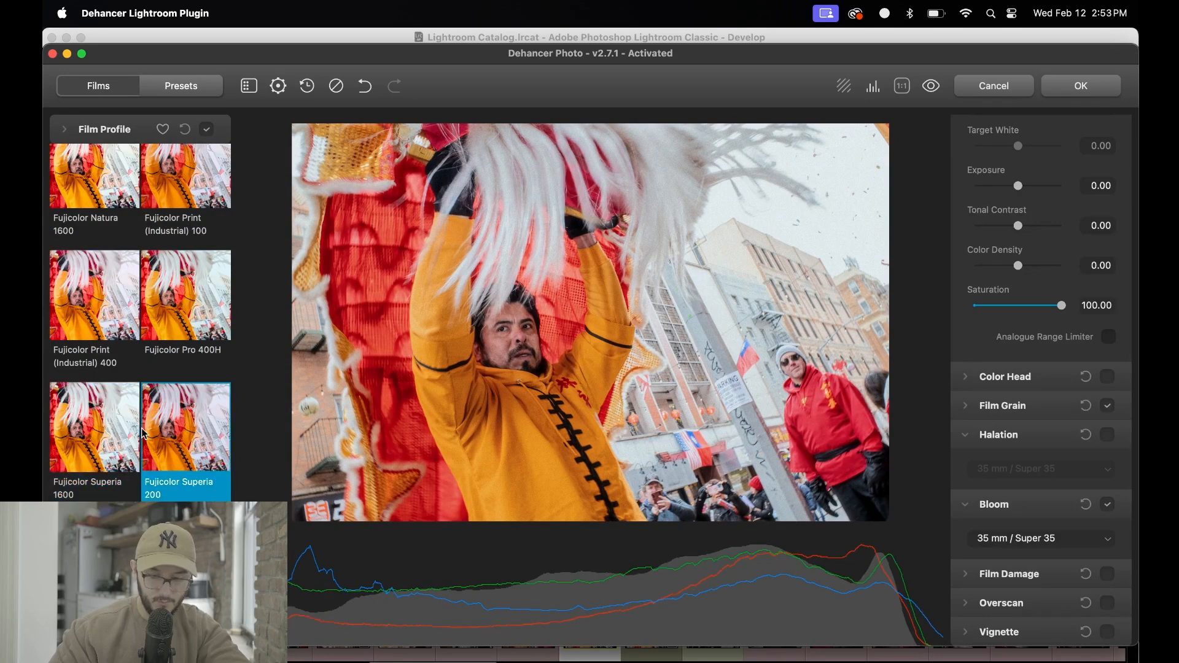
scroll(141, 429, "down", 3)
left_click(178, 424)
left_click(126, 429)
Try the remaining Fujifilm profiles and the black-and-white Ilford XP2 Super 400 and HP5 Plus 400.
scroll(113, 420, "down", 3)
left_click(113, 421)
left_click(170, 427)
scroll(170, 427, "down", 3)
left_click(170, 427)
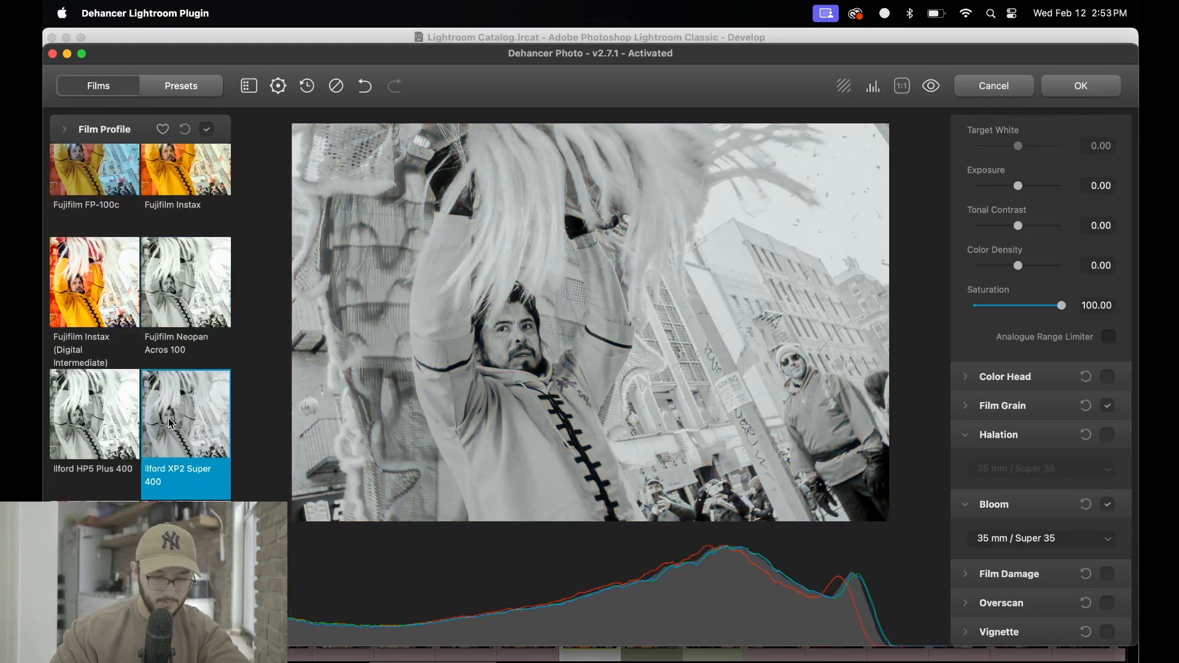
key("Left")
Compare the Kodak Color Plus 200 and Aerocolor IV 125 profiles, and try Kodak Ektachrome E100 (2017).
scroll(170, 436, "down", 2)
left_click(171, 447)
scroll(170, 446, "down", 3)
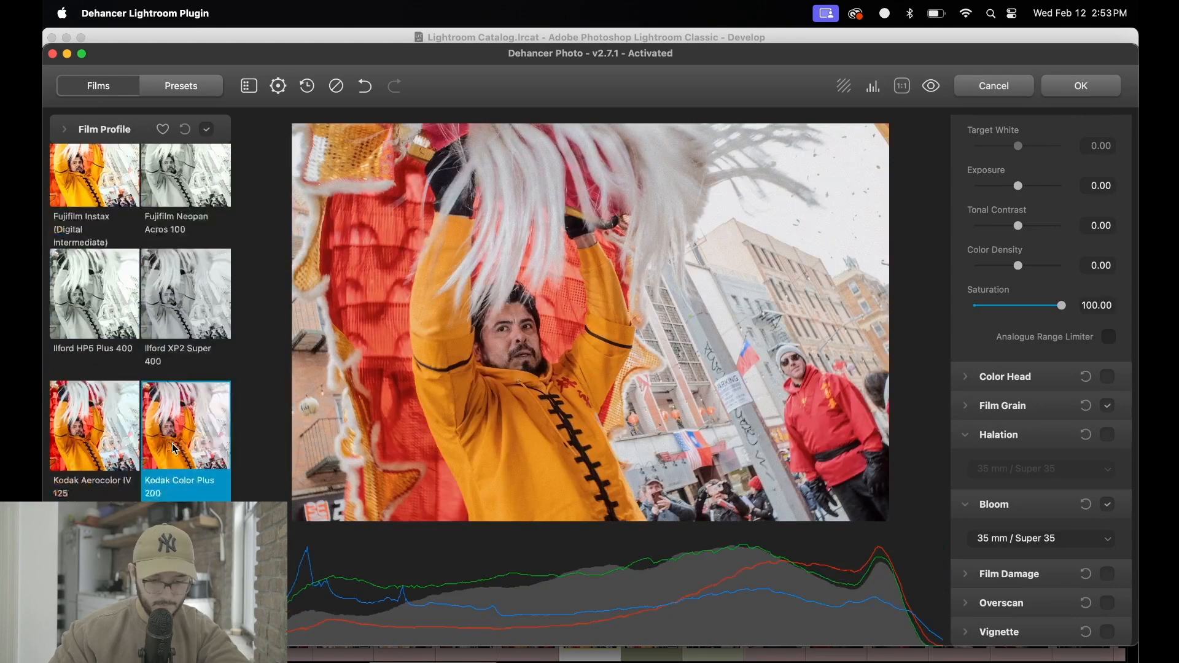
left_click(119, 323)
left_click(191, 325)
left_click(84, 314)
scroll(73, 363, "down", 2)
left_click(193, 415)
scroll(154, 357, "down", 2)
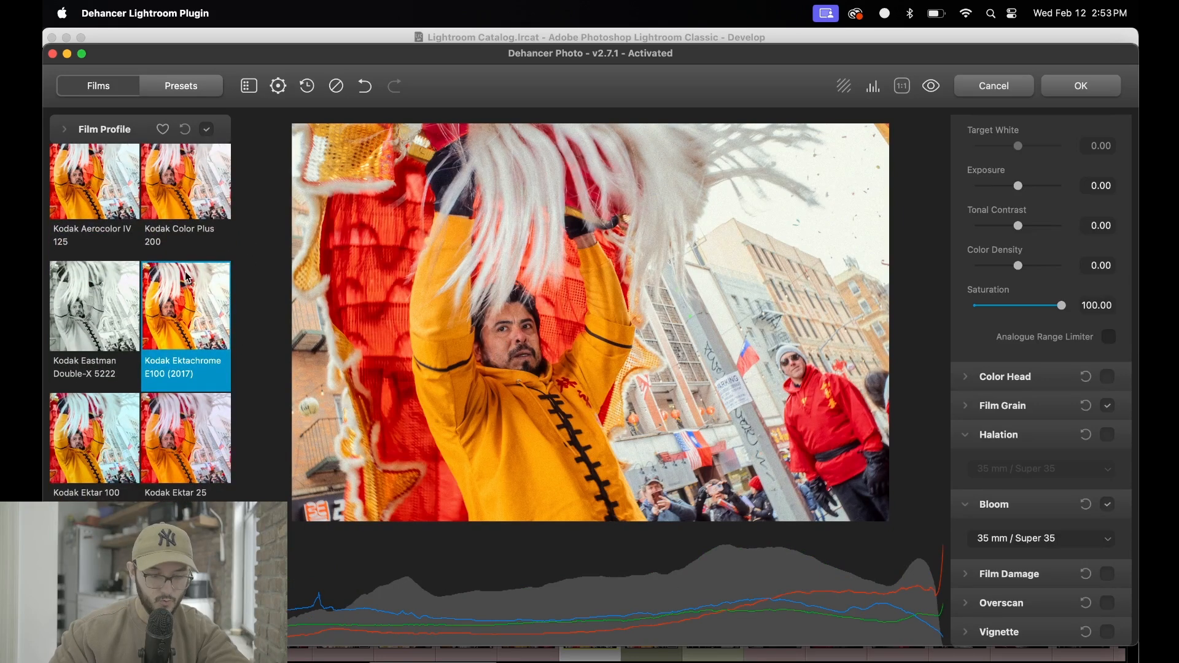
Try the Kodak Ektar 100, Ektar 25, Gold 200 and Kodachrome 64 profiles, and select Kodak Portra 160.
left_click(92, 452)
scroll(185, 430, "down", 1)
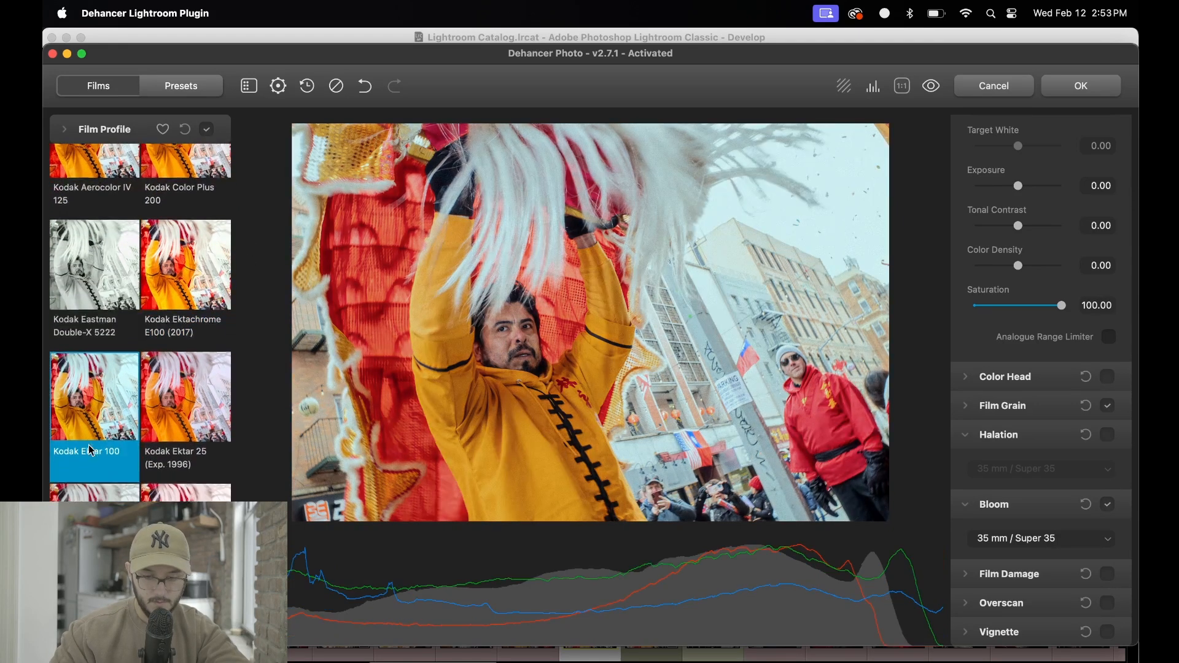
left_click(214, 418)
scroll(123, 381, "down", 3)
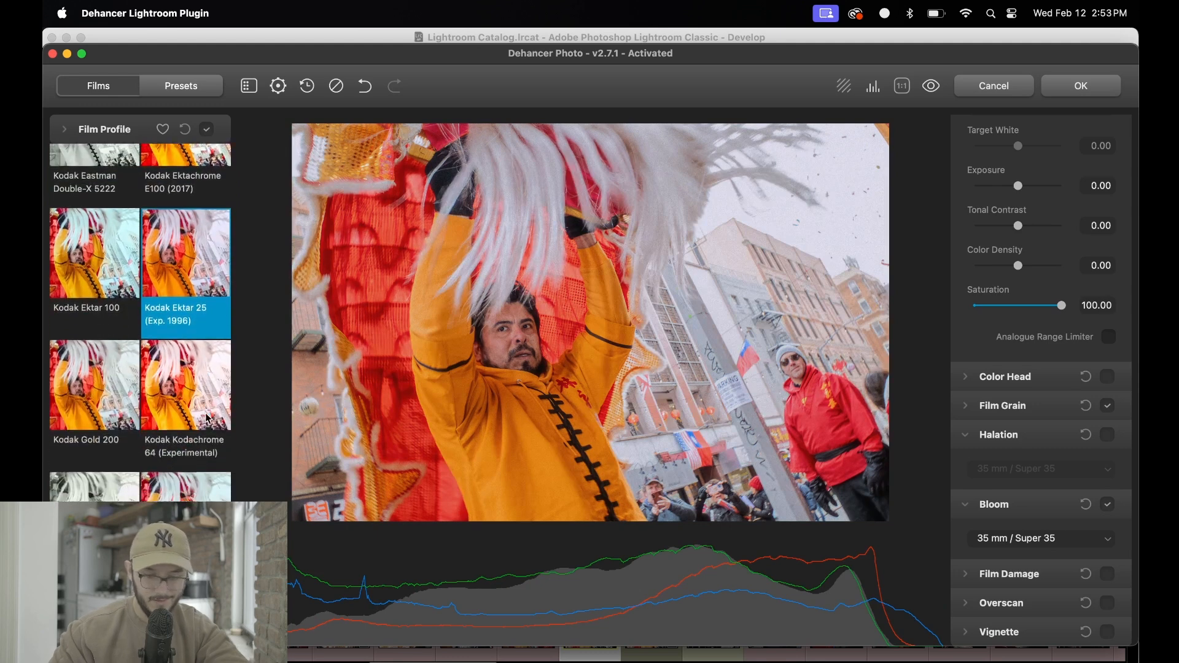
left_click(101, 374)
scroll(152, 362, "down", 1)
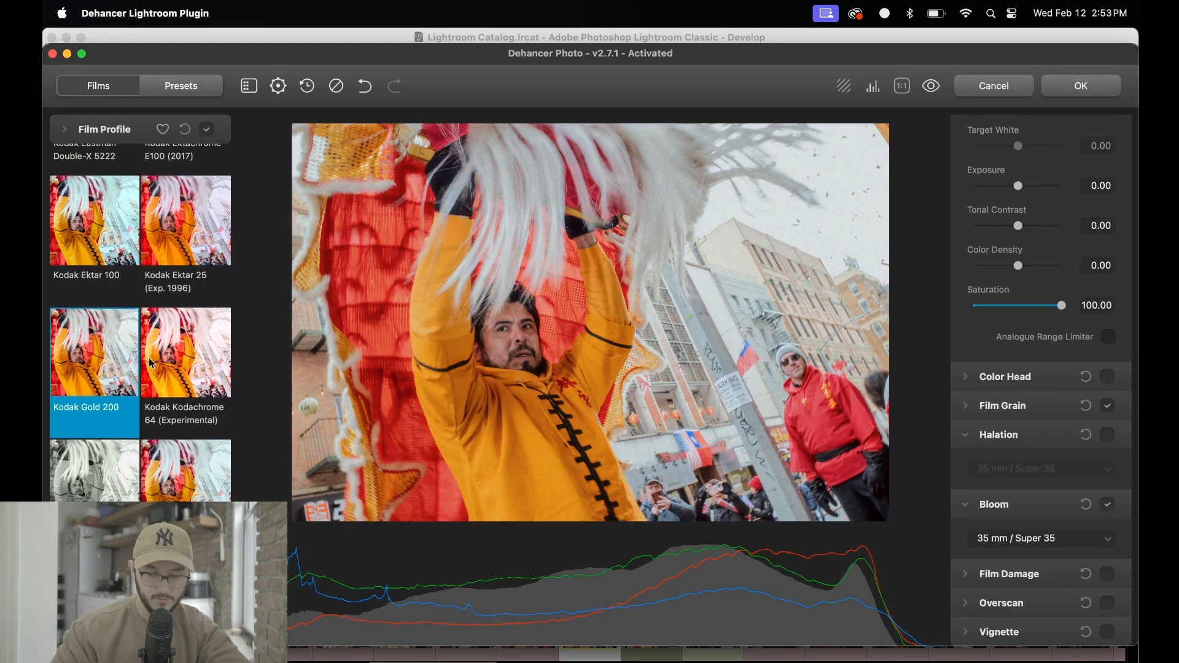
left_click(187, 349)
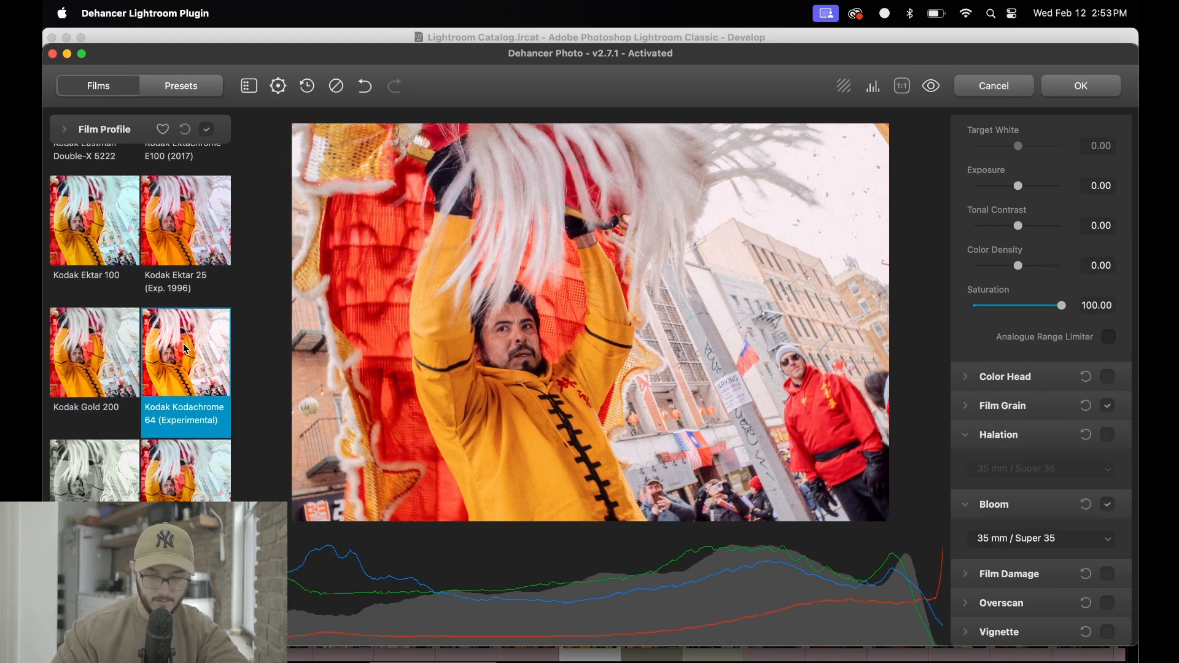
scroll(184, 344, "down", 3)
left_click(177, 385)
scroll(176, 385, "down", 3)
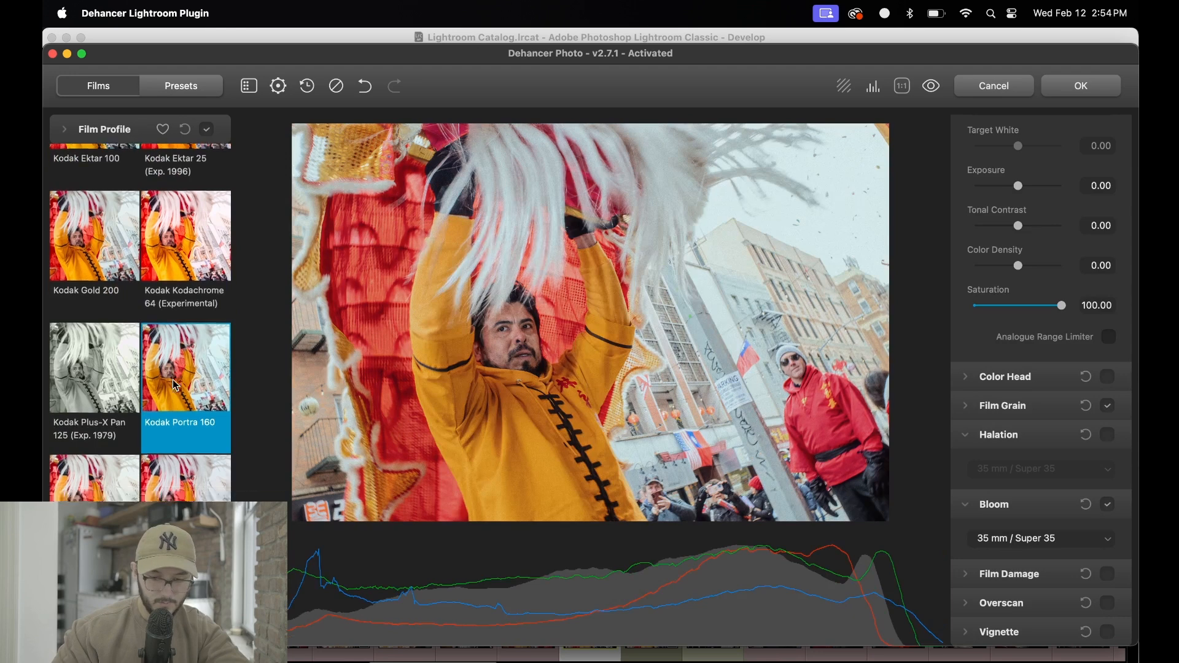
Try the Kodak Portra 160NC, 160VC, 400 and 800 film profiles on the parade photo.
left_click(174, 439)
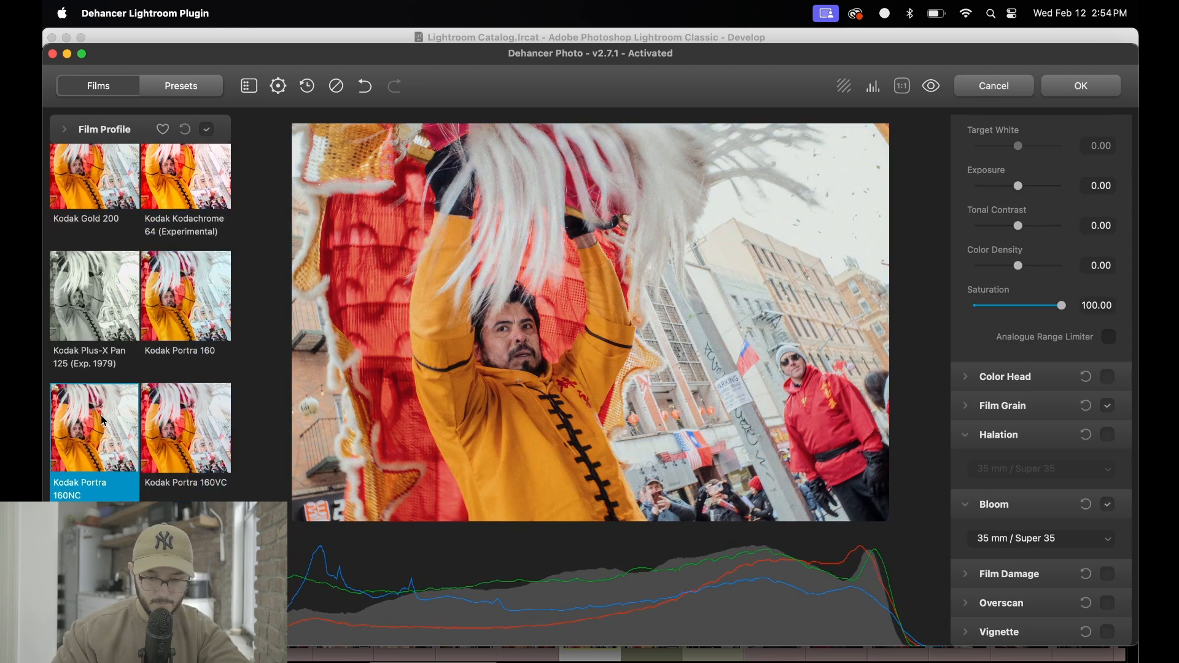
scroll(104, 417, "down", 3)
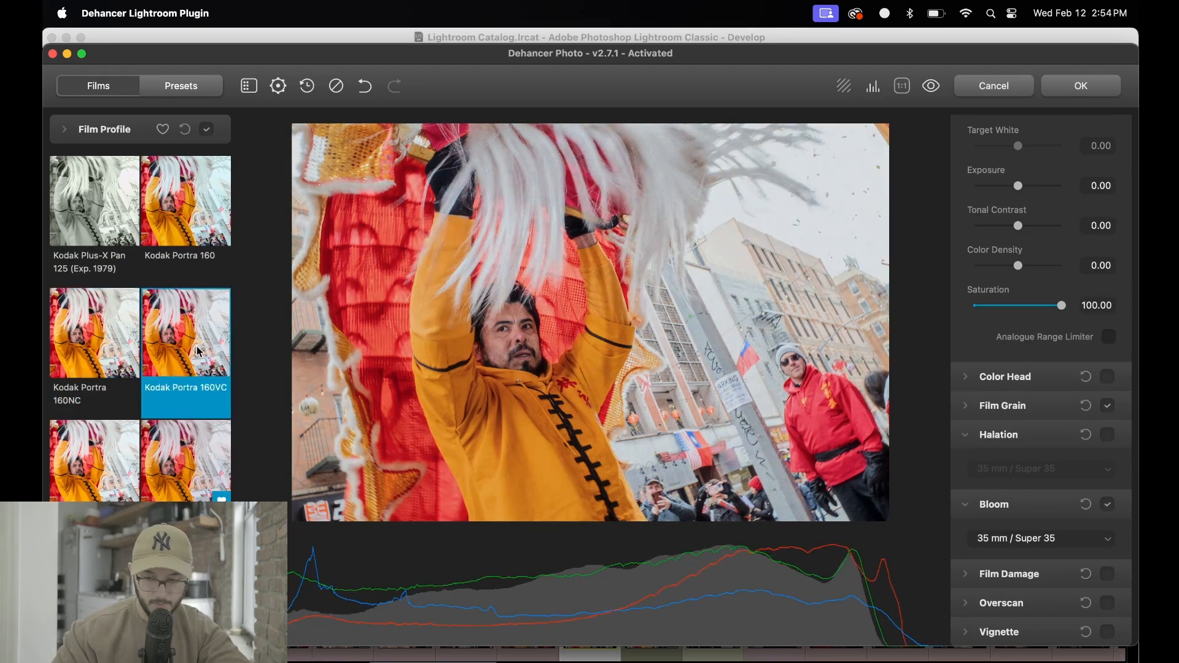
left_click(99, 338)
scroll(98, 335, "down", 3)
left_click(97, 333)
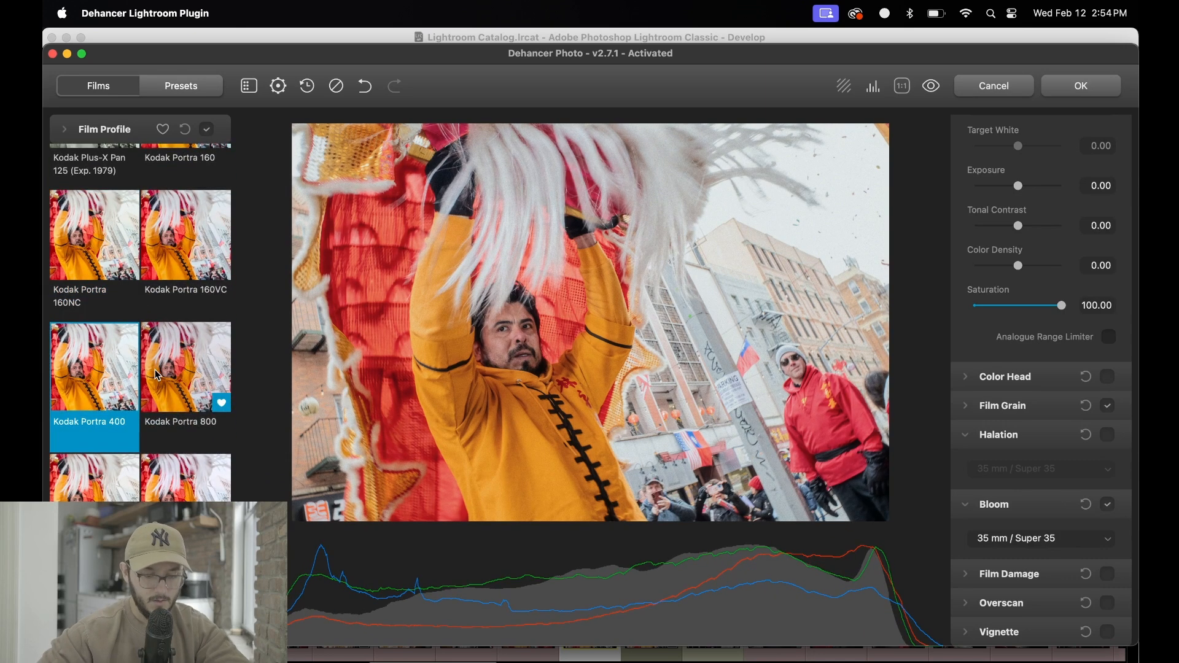
left_click(157, 375)
left_click(57, 390)
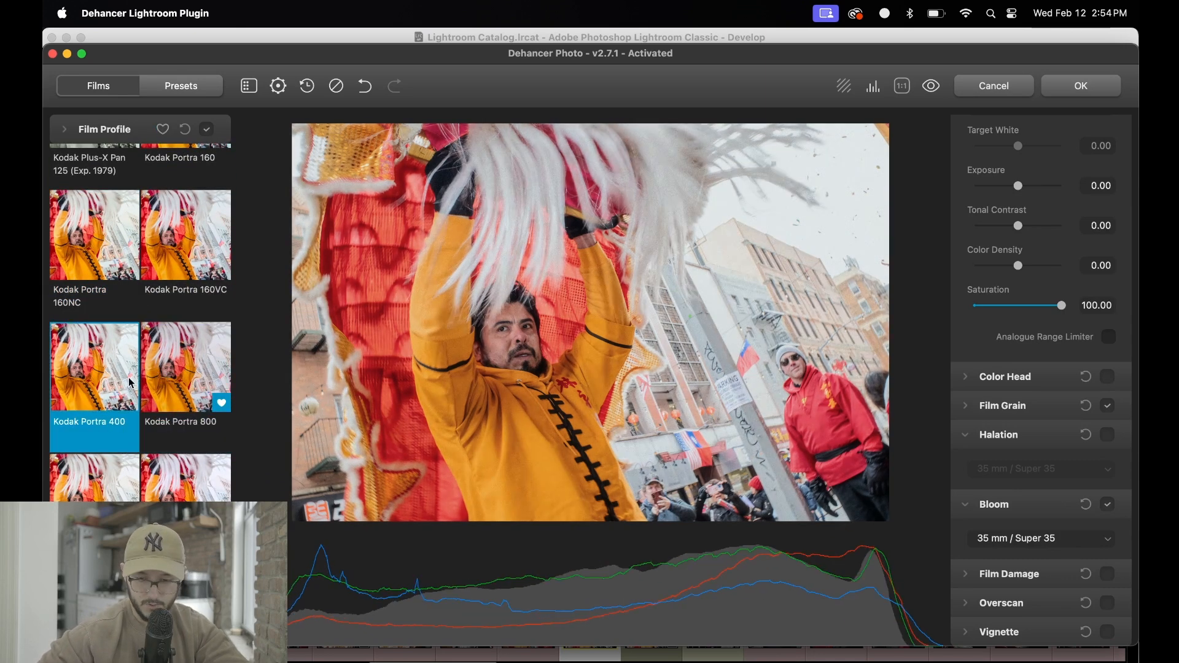
Try the Kodak Pro Image 100, Supra 100, Vision3 200T, Ultramax 400 and Vision3 250D film profiles on the photo.
left_click(97, 491)
scroll(96, 487, "down", 3)
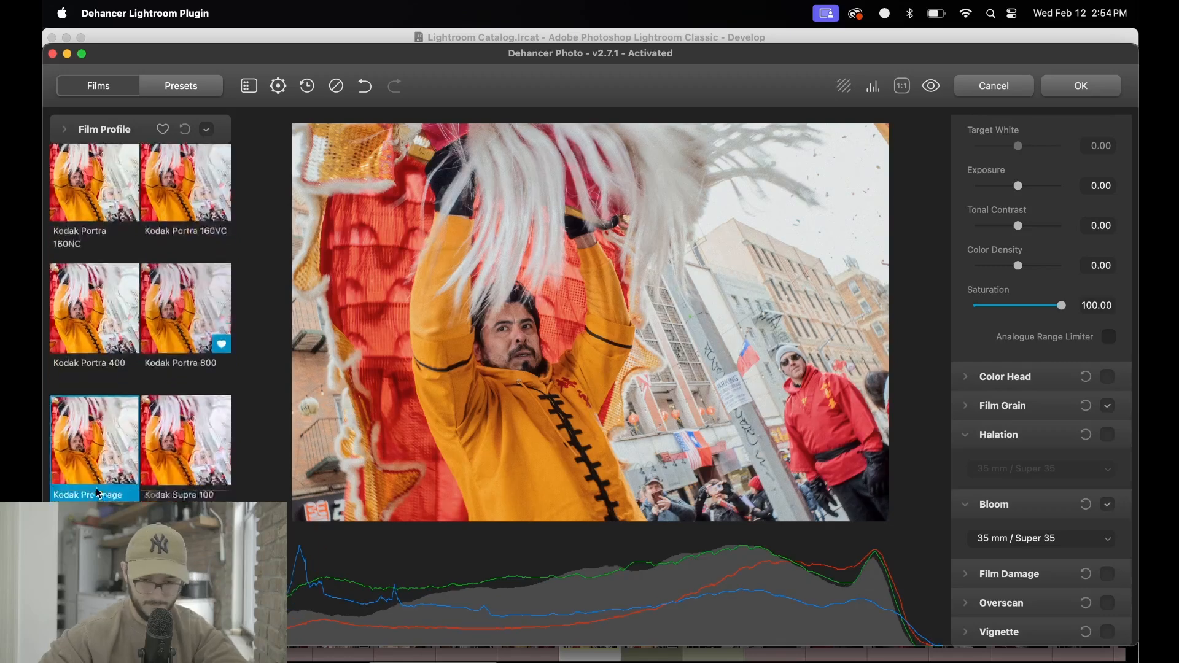
left_click(204, 384)
scroll(204, 385, "down", 5)
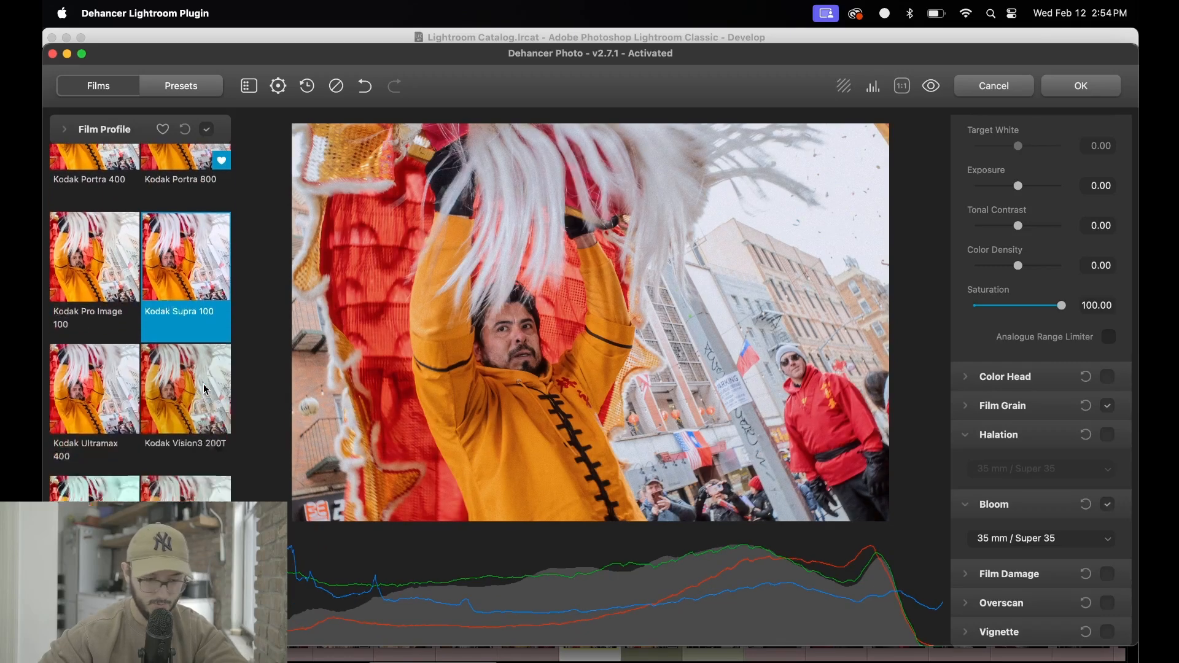
left_click(204, 385)
left_click(104, 382)
scroll(105, 382, "down", 4)
left_click(105, 383)
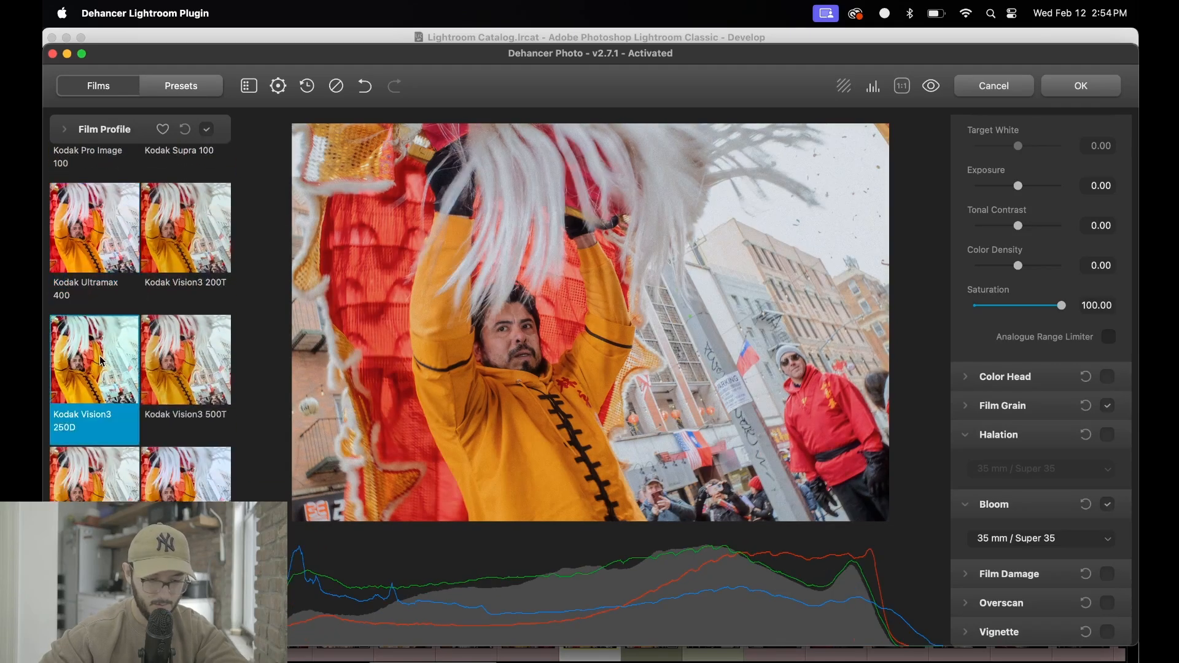
Try the Kodak Vision3 500T and 50D, Konica Centuria 100 DNP and Konica Impresa 50 film profiles.
left_click(198, 378)
scroll(198, 387, "down", 1)
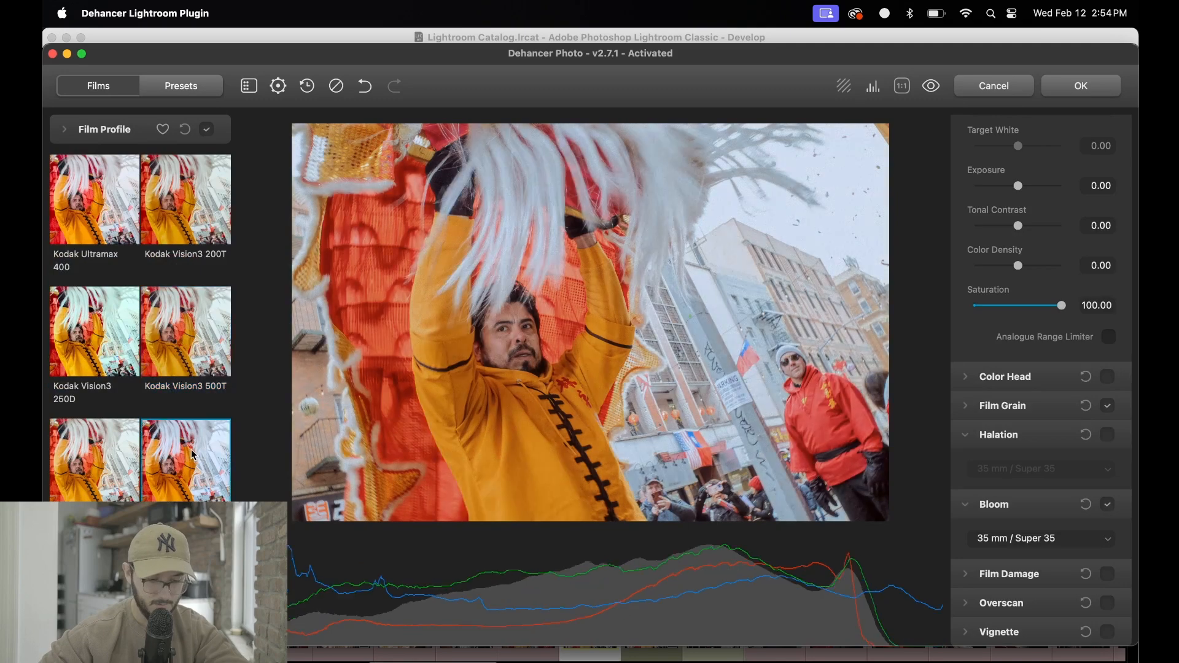
scroll(154, 369, "down", 1)
left_click(101, 341)
scroll(100, 341, "down", 2)
left_click(101, 341)
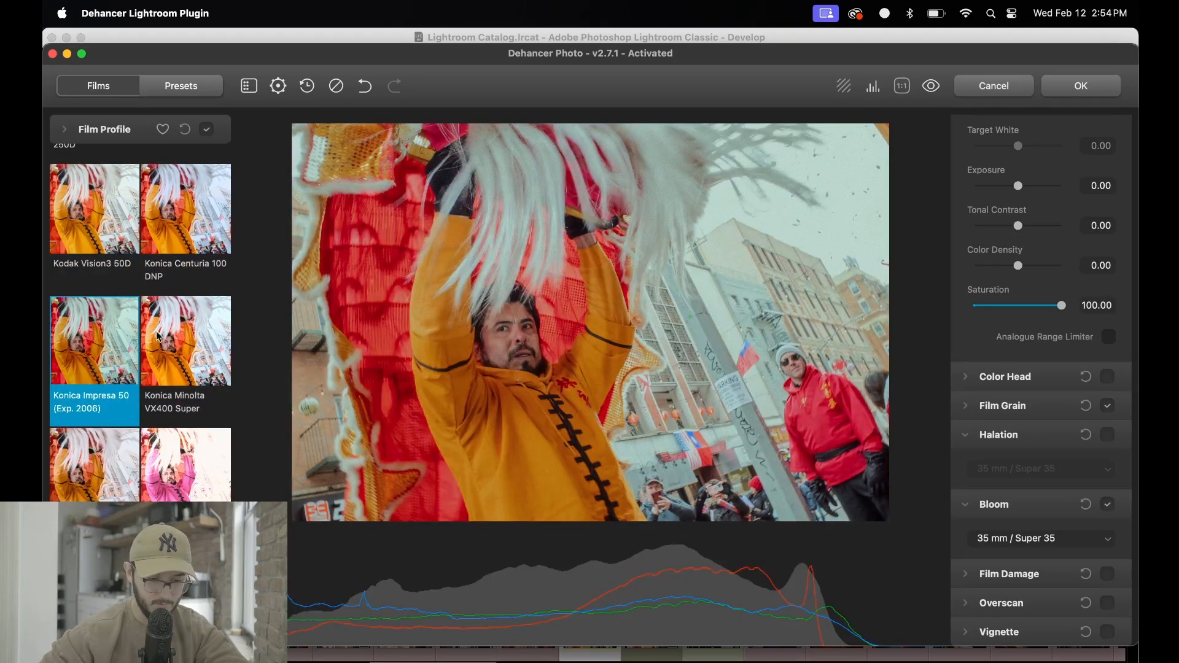
Try the Konica Minolta VX400 Super, Lomochrome Metropolis XR 100-400 and Lomochrome Purple XR 100-400 film profiles.
left_click(179, 341)
scroll(128, 402, "down", 3)
left_click(128, 402)
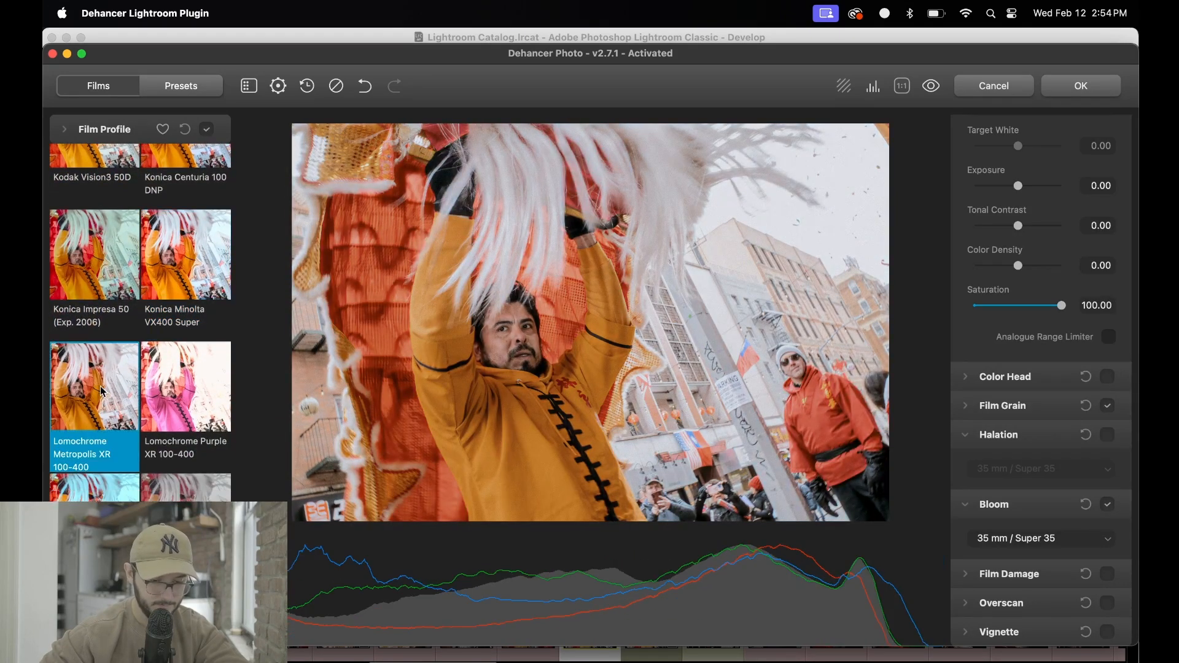
left_click(191, 399)
scroll(191, 399, "down", 3)
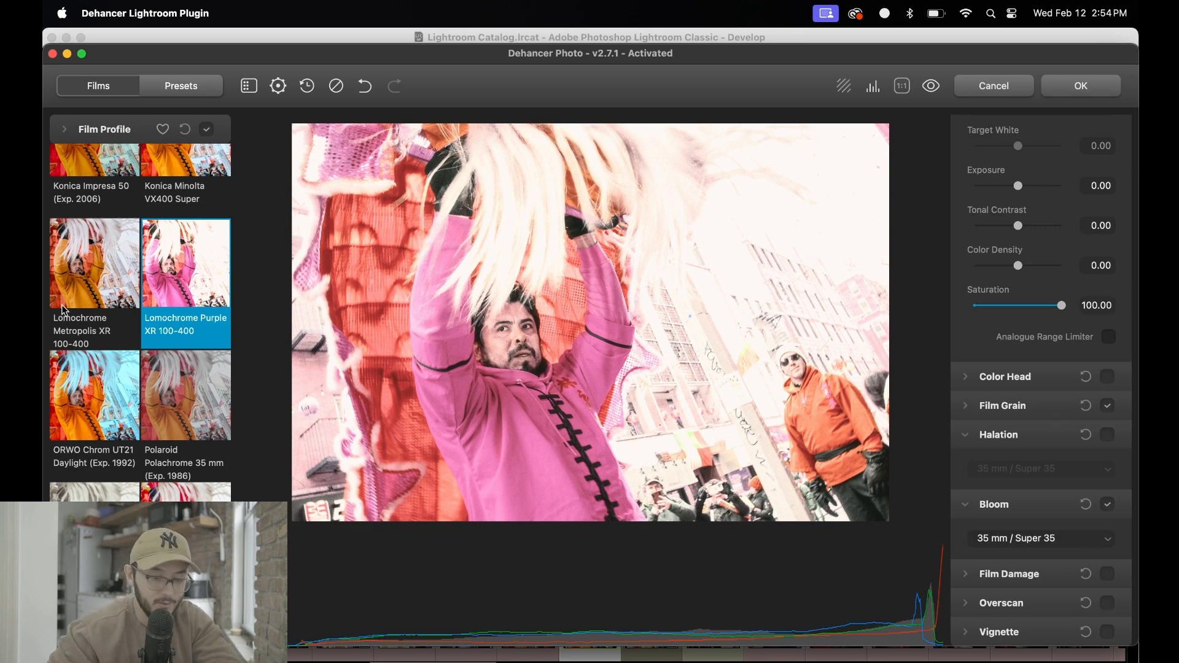
left_click(206, 276)
left_click(196, 268)
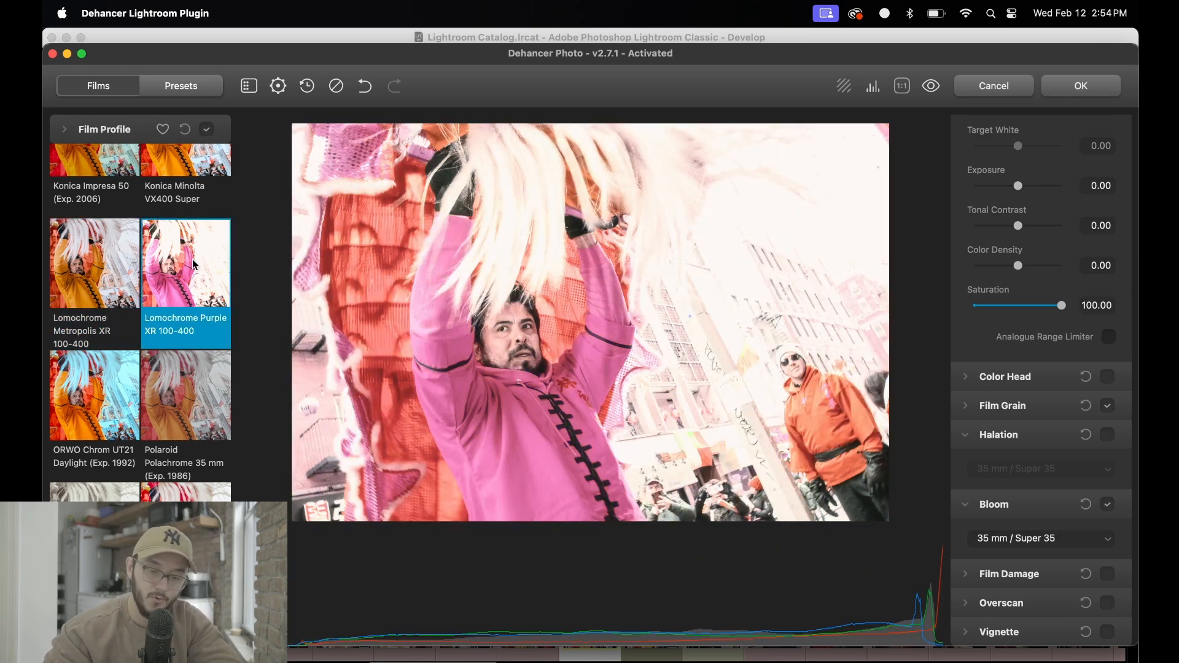
Compare the Prokudin-Gorskiy 1906 film profile with Rollei CN200 and Rollei Ortho 25, ending on Prokudin-Gorskiy 1906.
scroll(195, 266, "down", 1)
left_click(200, 498)
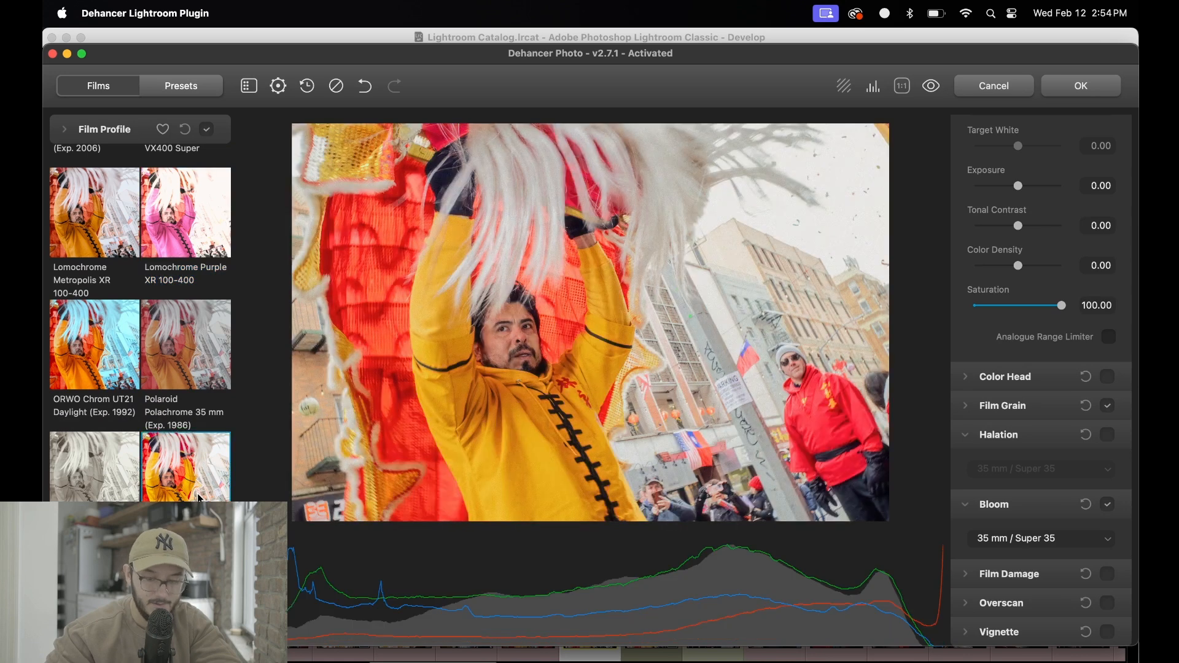
scroll(200, 498, "down", 1)
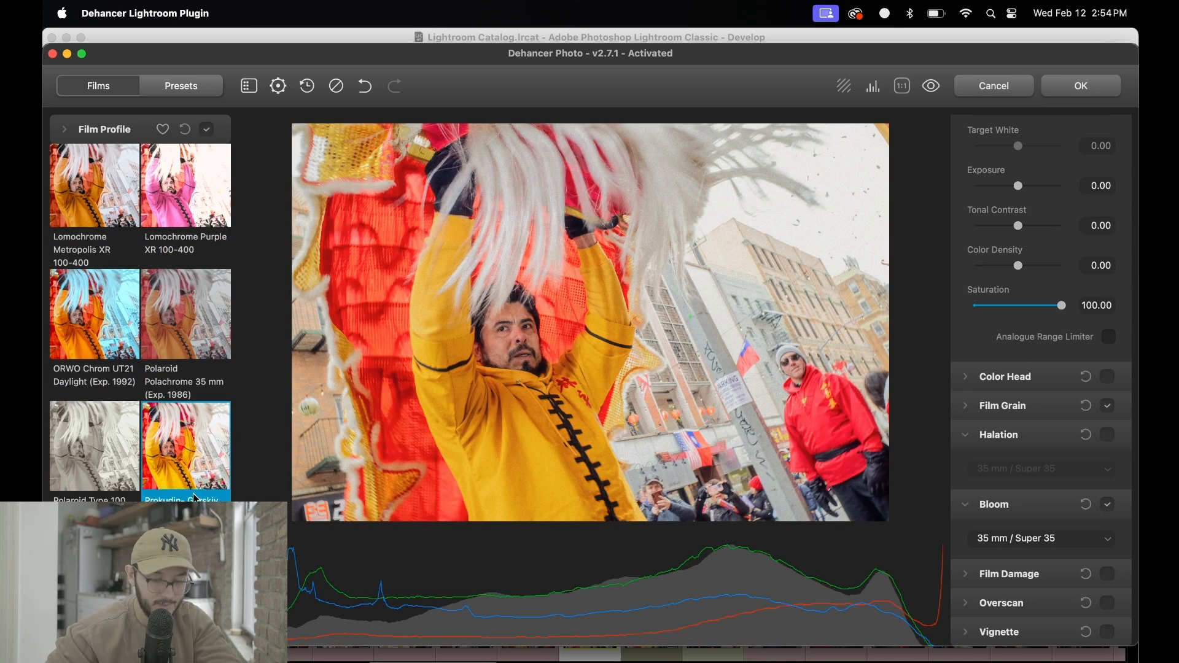
scroll(140, 323, "down", 2)
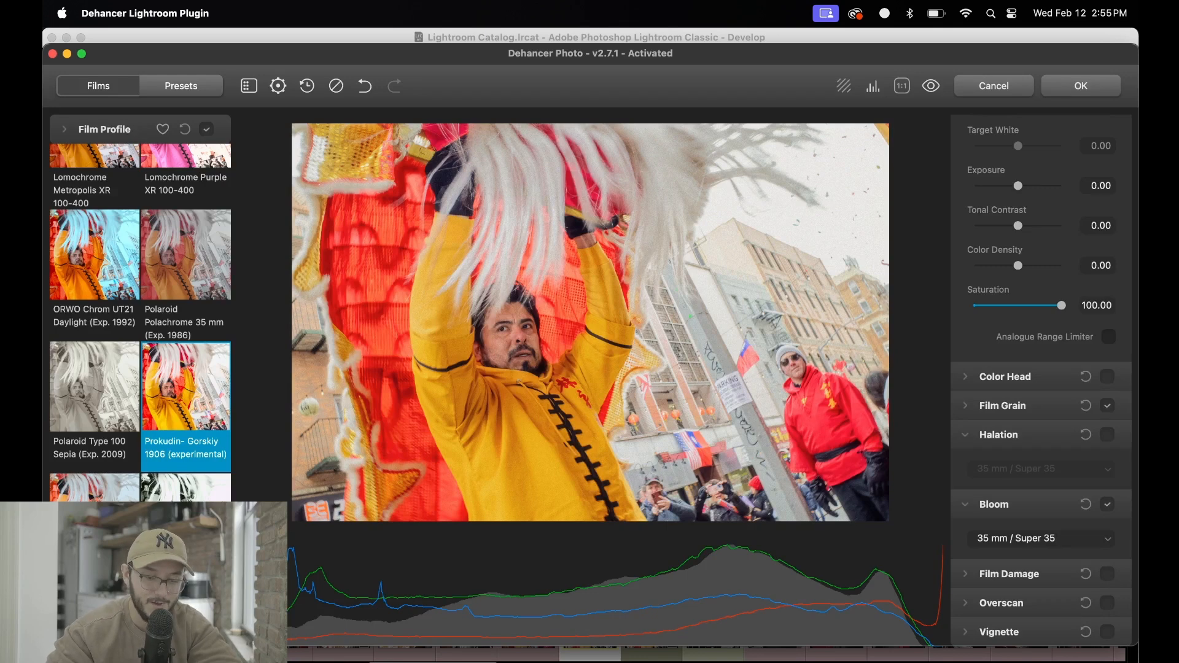
left_click(94, 488)
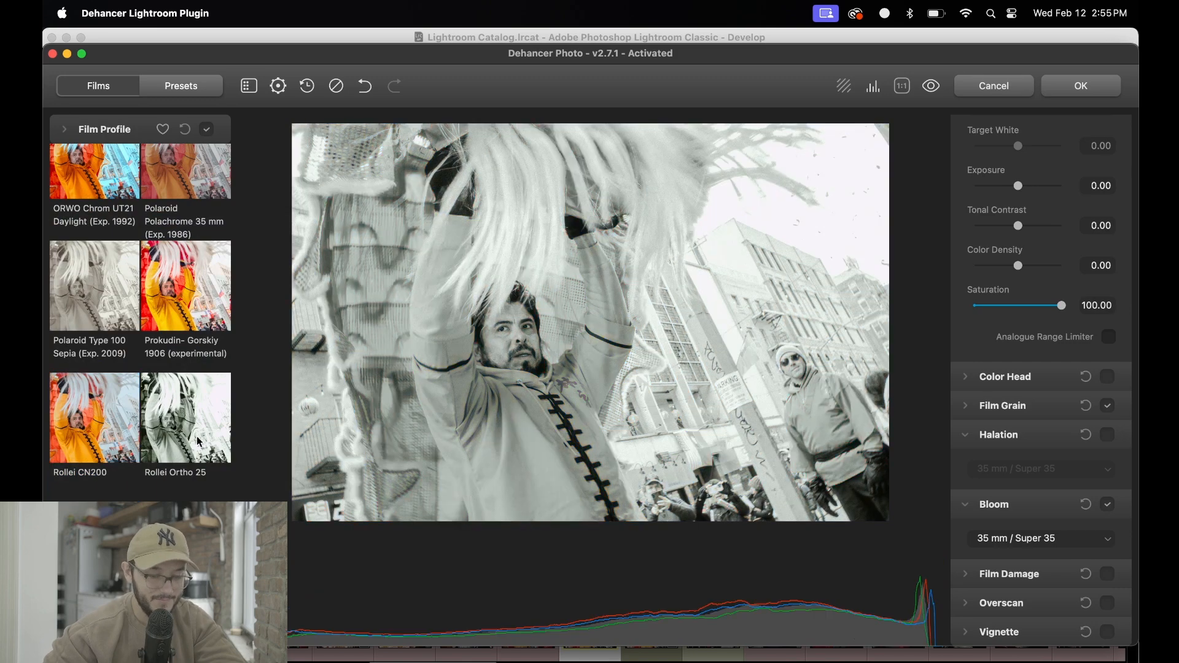
left_click(204, 399)
left_click(207, 327)
Try the Kodak Aerocolor IV 125 and Kodak Ektar 100 film profiles on the photo.
scroll(203, 317, "up", 10)
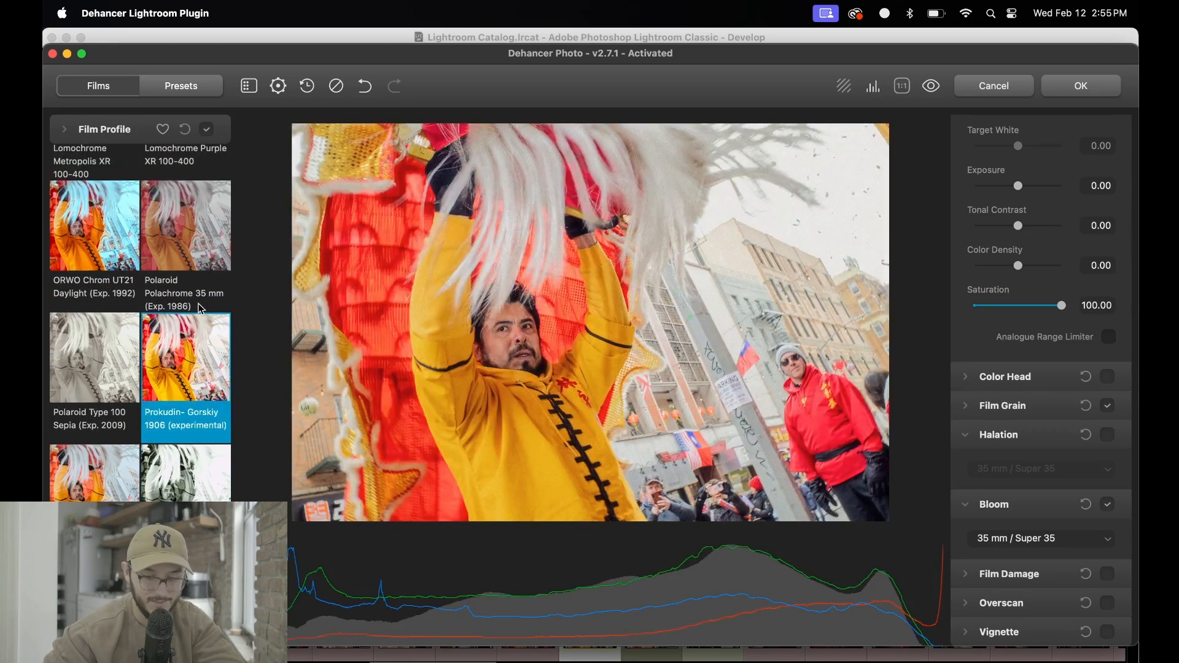
scroll(201, 309, "up", 5)
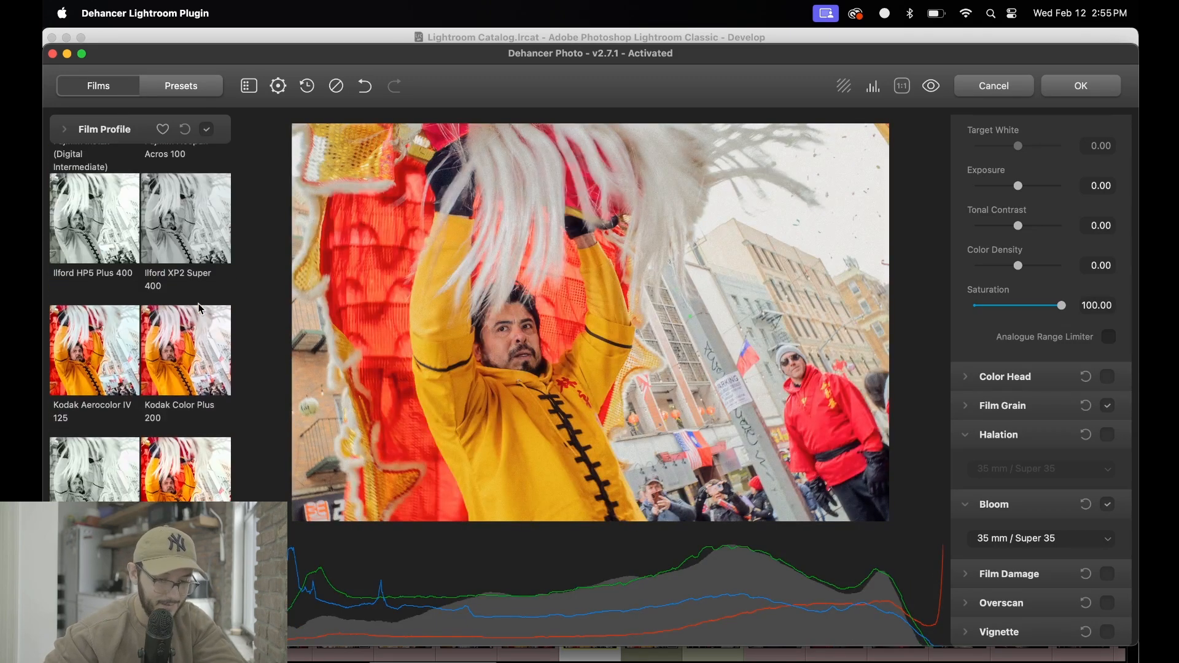
left_click(85, 458)
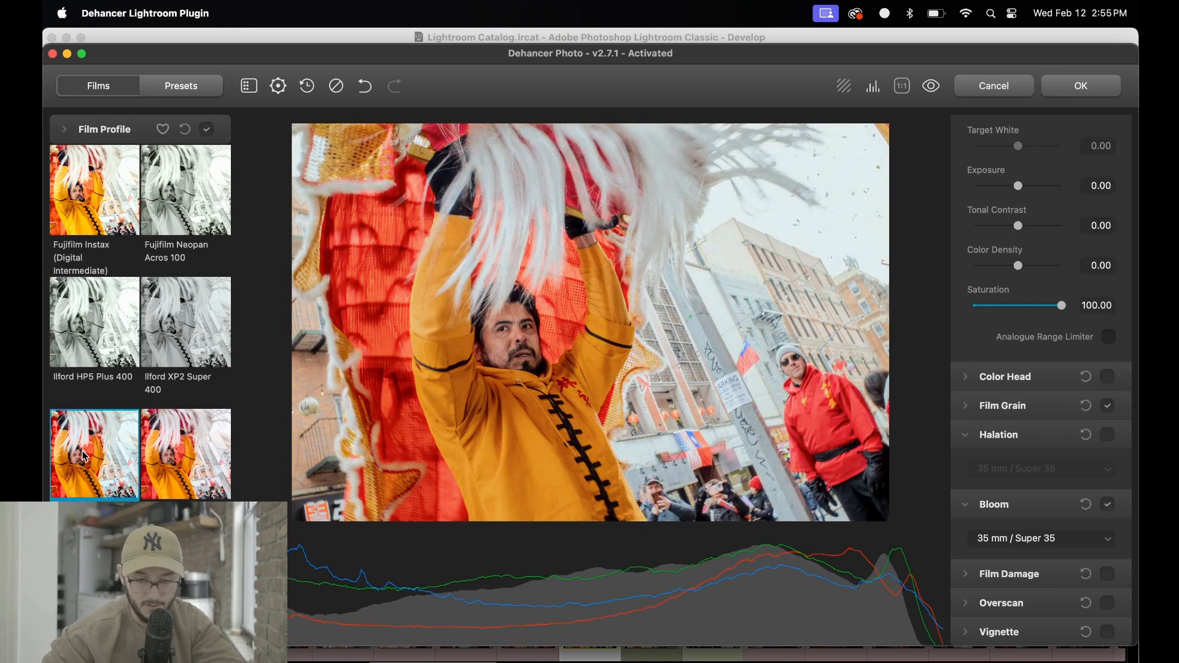
scroll(85, 458, "up", 2)
scroll(85, 455, "down", 6)
scroll(85, 453, "down", 5)
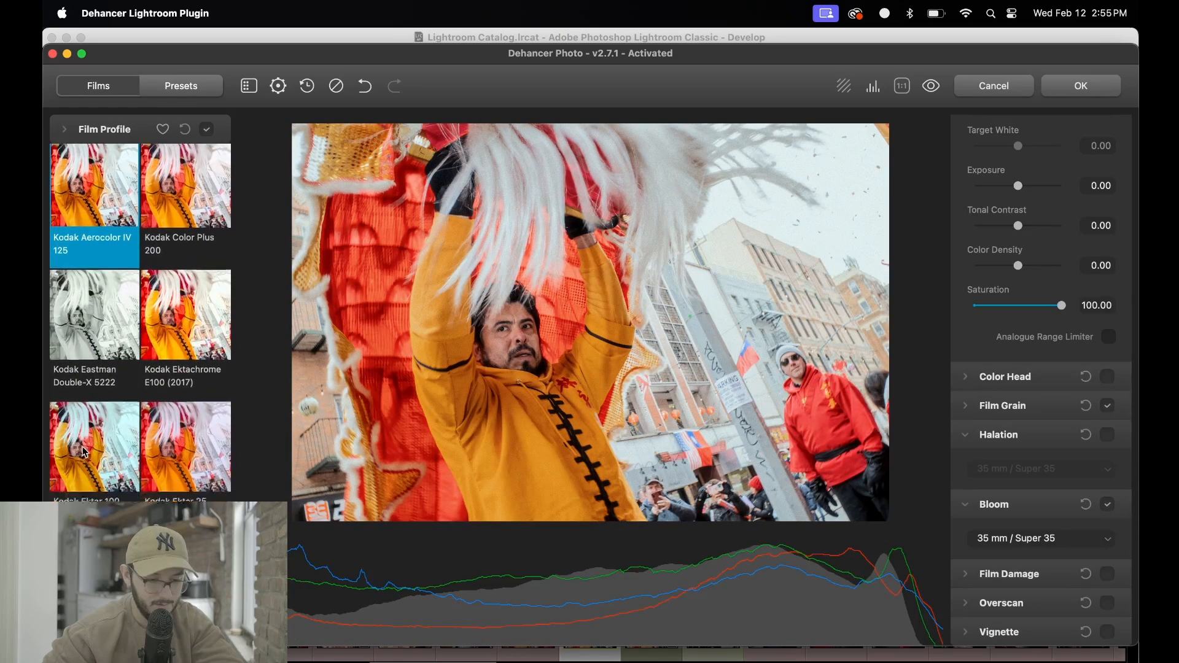
left_click(86, 453)
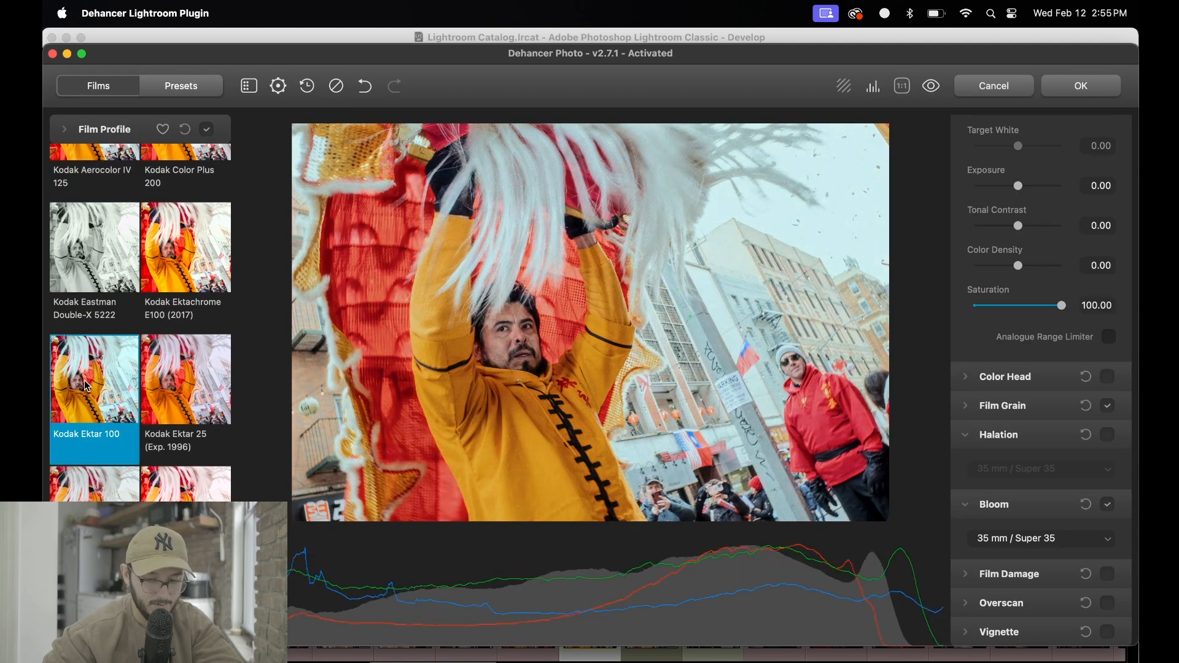
Alternate between the Kodak Aerocolor IV 125 and Kodak Ektachrome E100 (2017) film profiles to compare their looks.
scroll(87, 442, "down", 4)
scroll(85, 430, "up", 6)
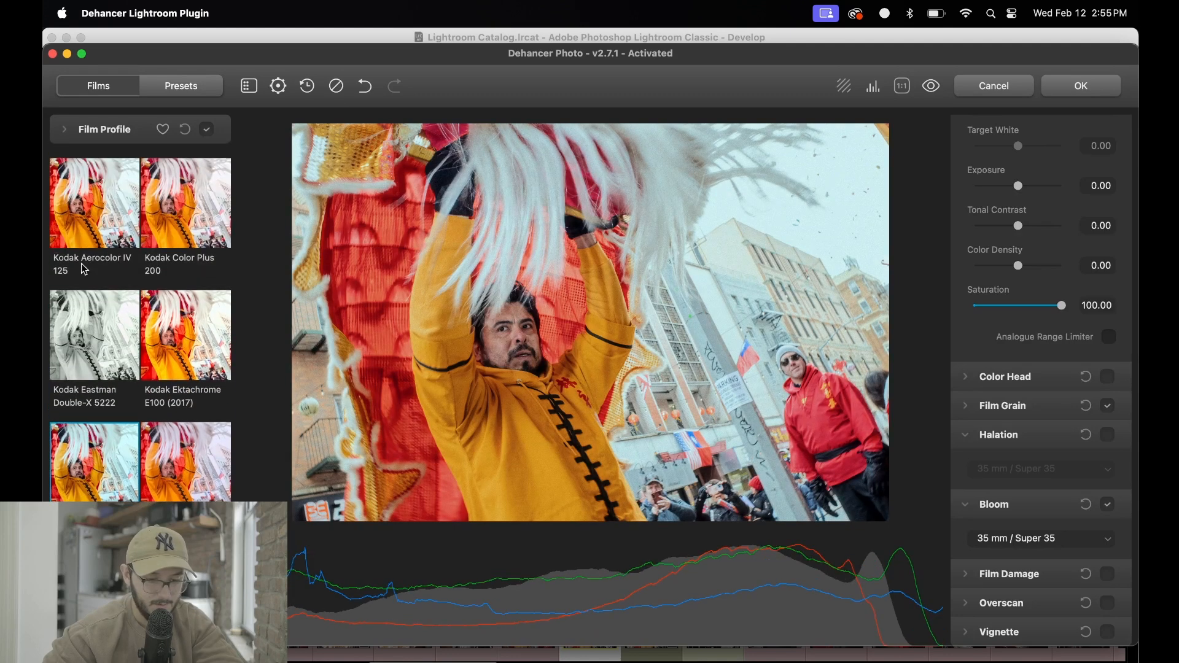
left_click(98, 221)
left_click(185, 332)
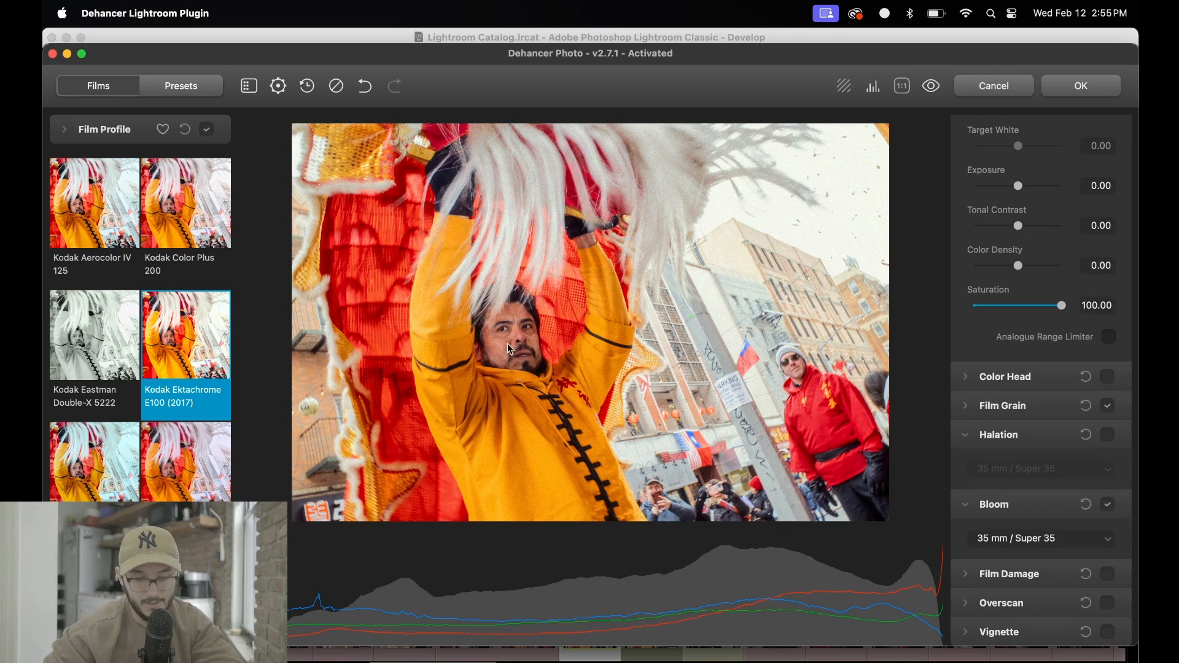
left_click(81, 197)
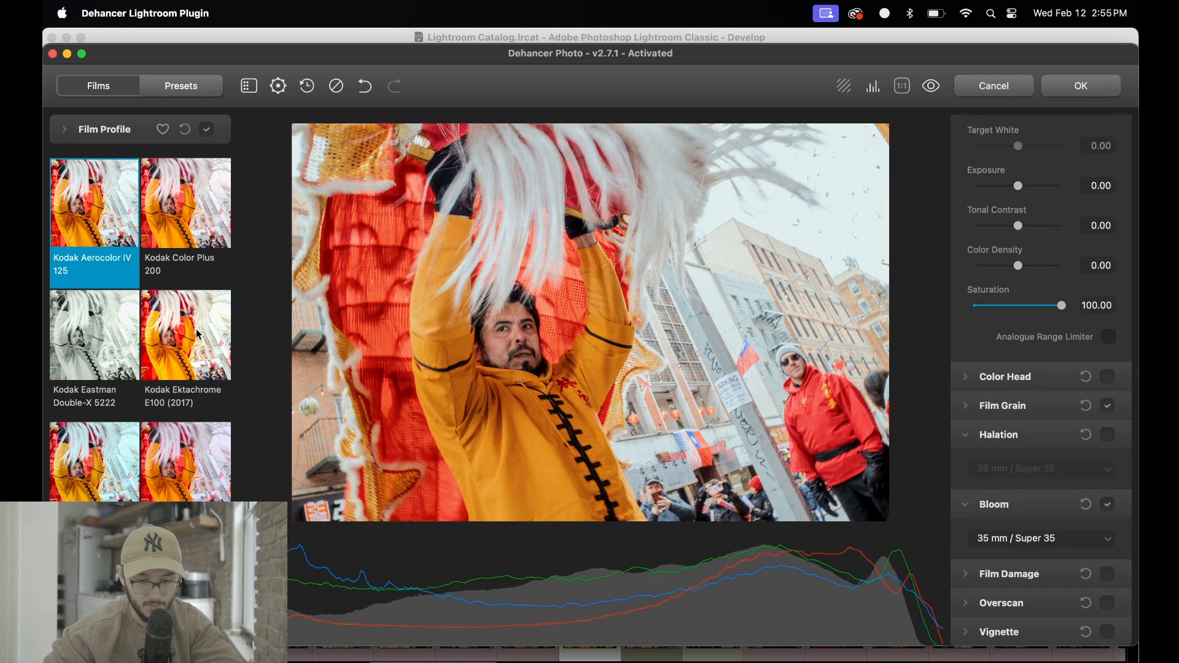
left_click(184, 344)
left_click(65, 183)
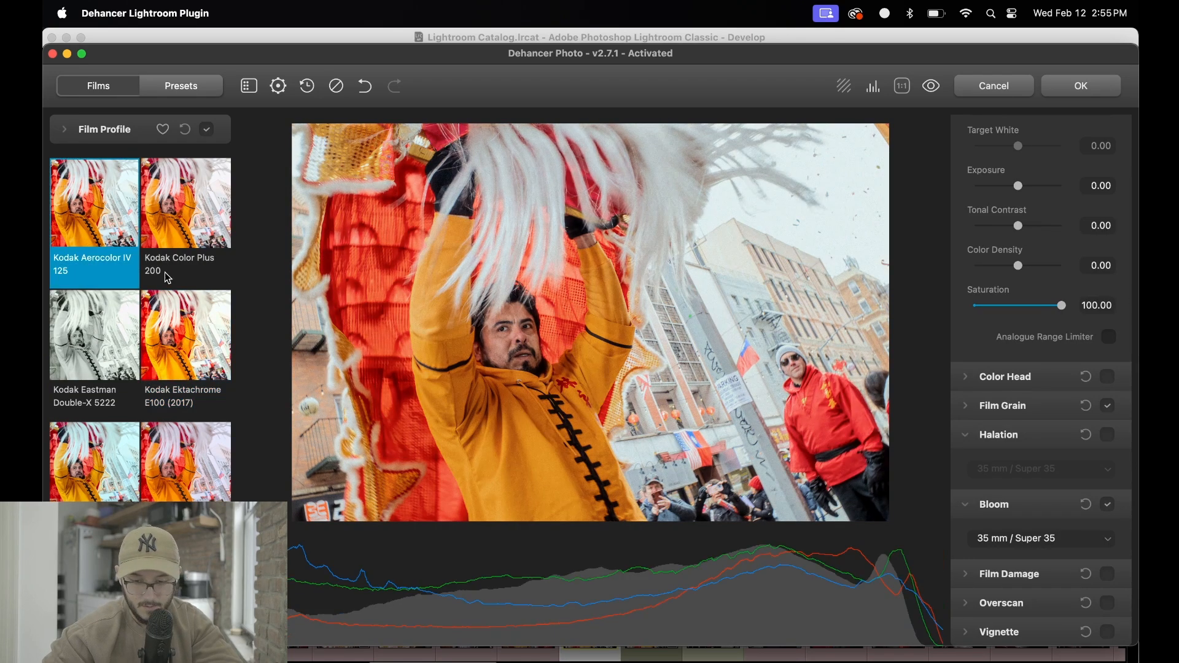
left_click(164, 270)
left_click(76, 182)
left_click(176, 337)
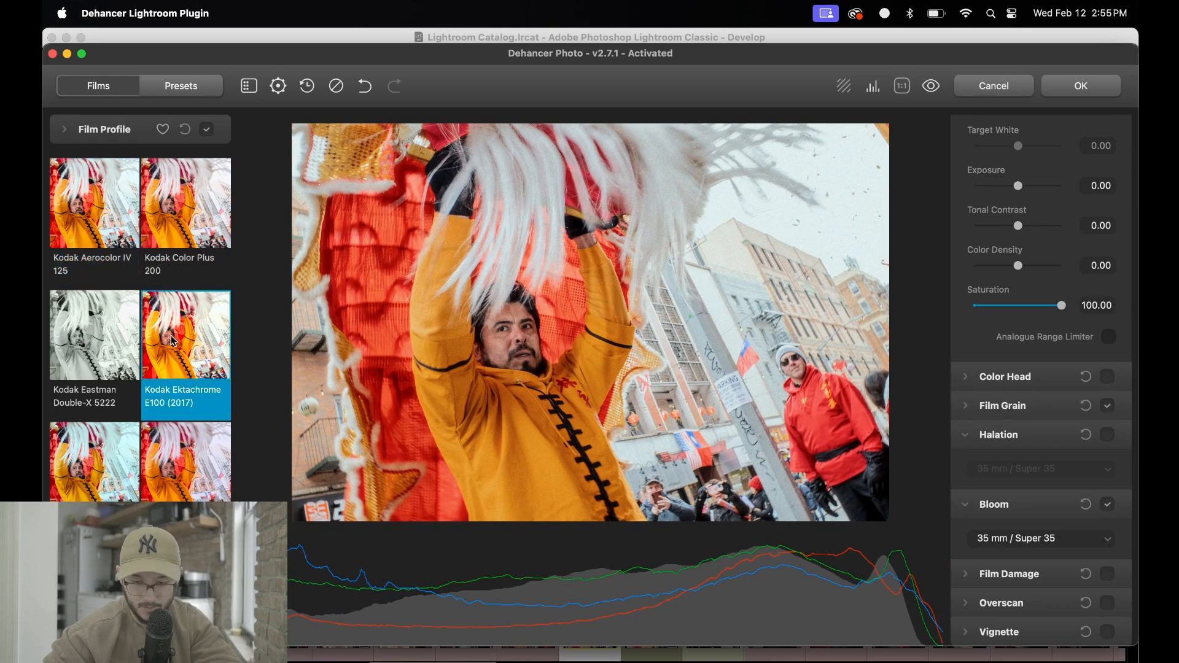
left_click(67, 190)
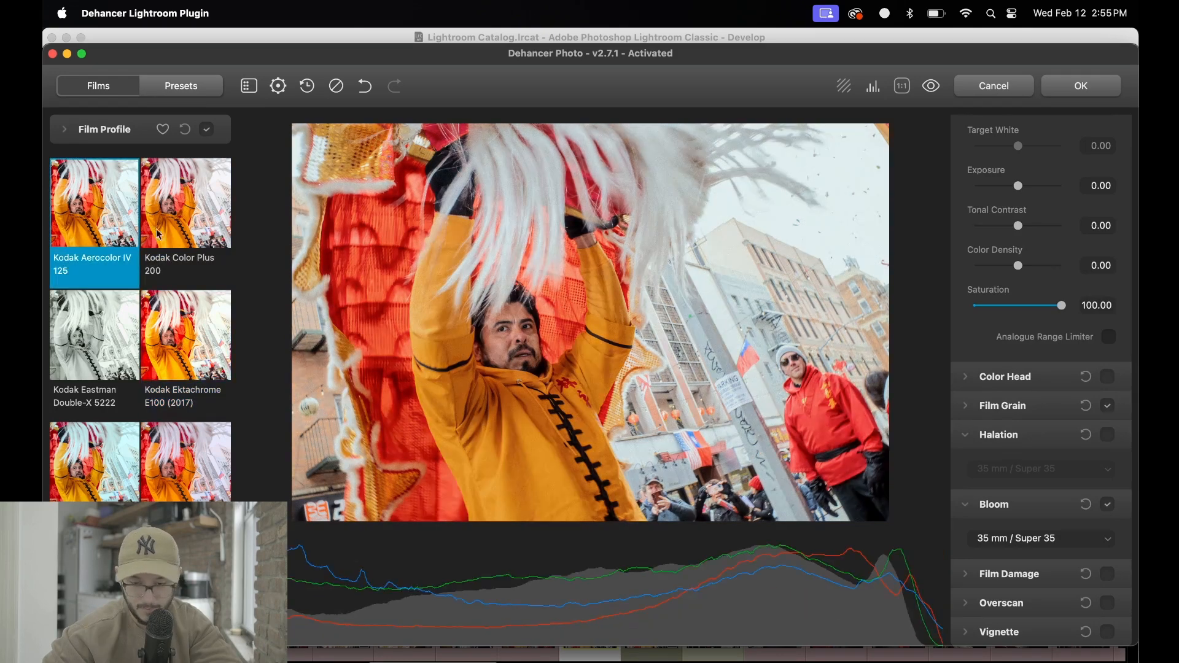
left_click(204, 346)
Compare with the Prokudin-Gorskiy 1906 film profile once more and apply Kodak Ektachrome E100 (2017) to the photo.
scroll(204, 350, "down", 15)
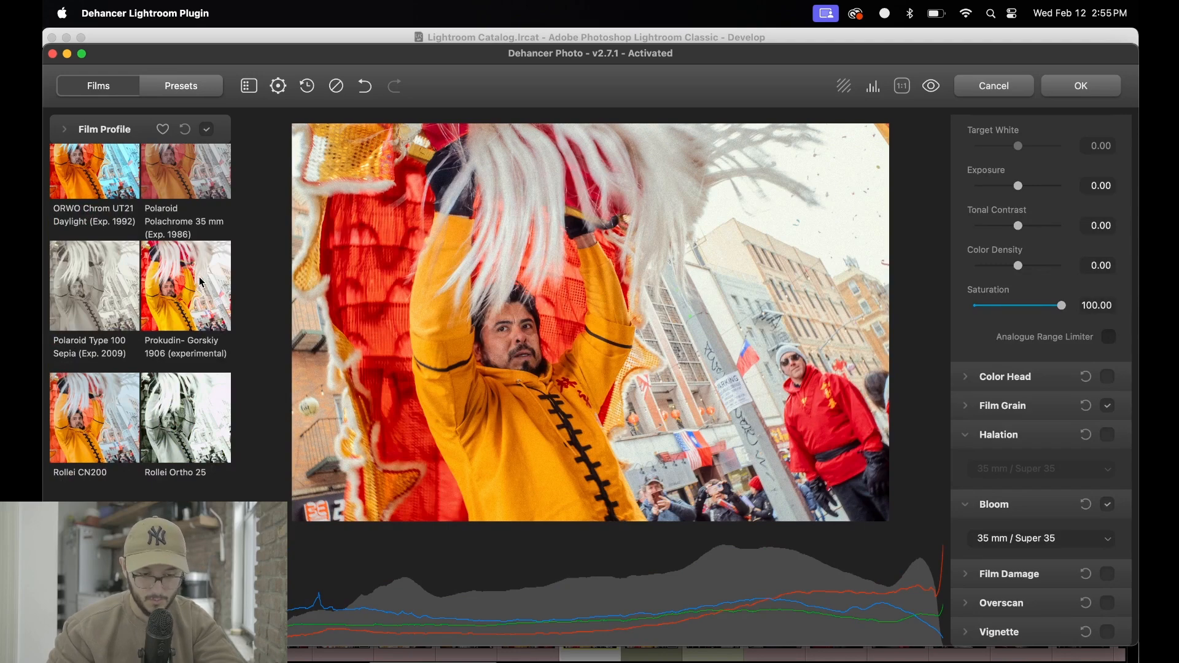
left_click(202, 282)
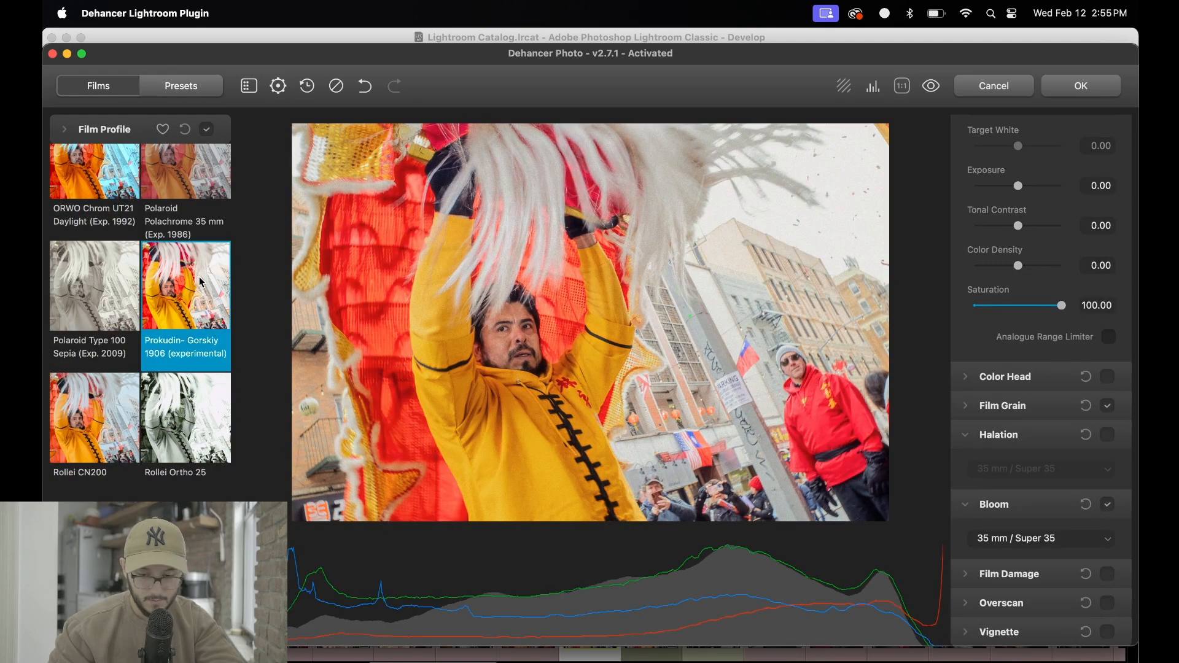
scroll(202, 282, "up", 10)
scroll(202, 279, "up", 6)
scroll(202, 278, "up", 4)
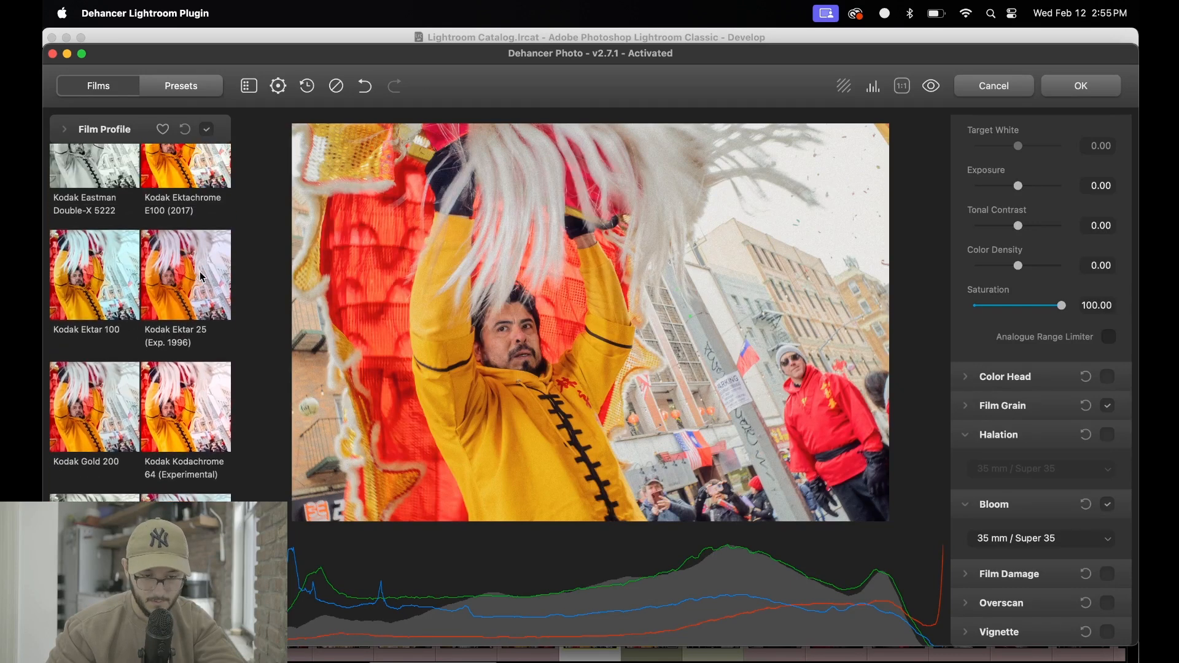
left_click(199, 184)
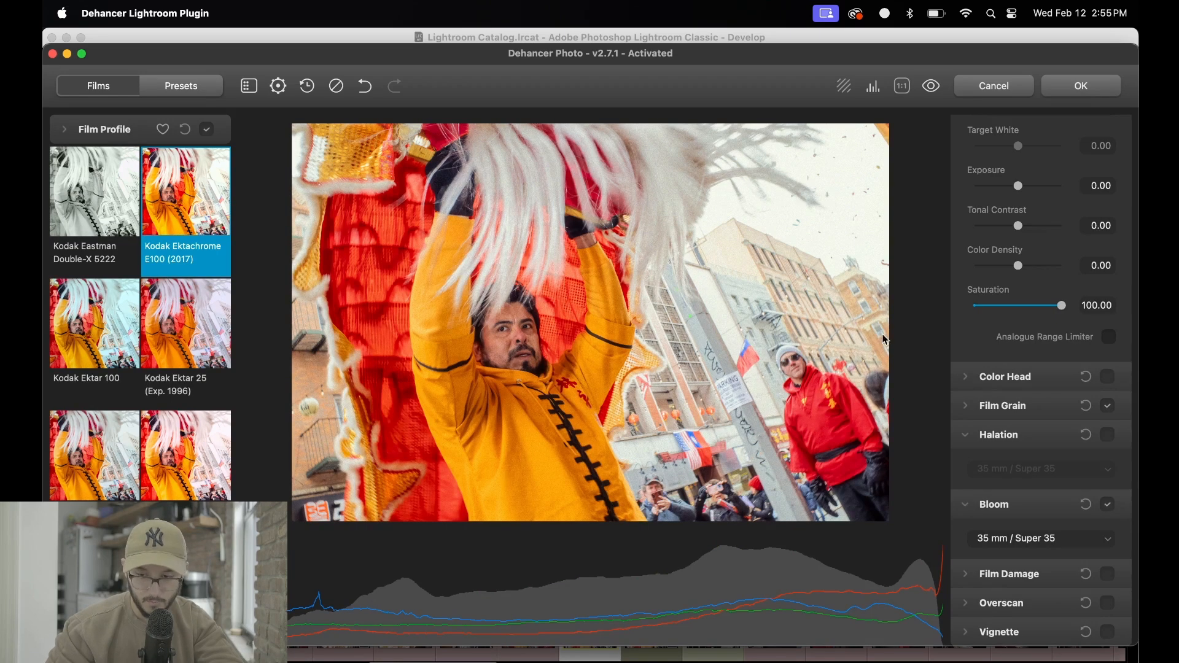
Toggle the film effect preview off and on repeatedly to compare the photo before and after.
scroll(1034, 315, "up", 10)
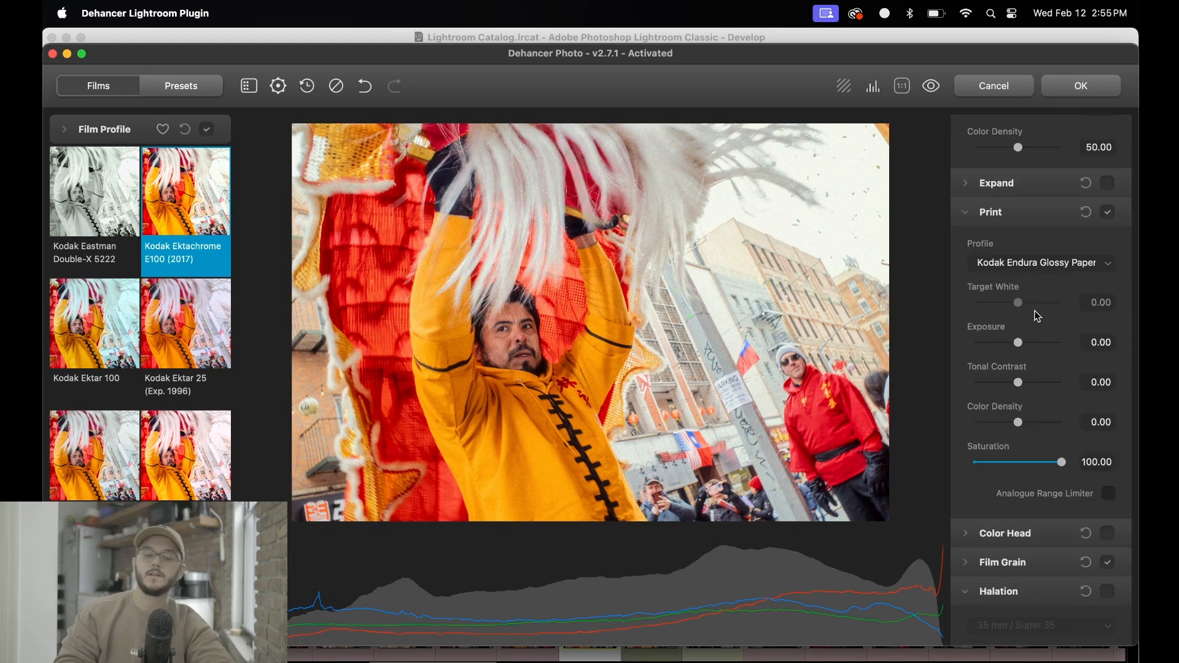
left_click(938, 91)
left_click(938, 91)
left_click(938, 91)
left_click(938, 91)
left_click(938, 91)
left_click(938, 91)
left_click(938, 91)
left_click(938, 91)
left_click(938, 91)
Try a lower Exposure Compensation in the Source settings and reset it to the default.
scroll(1013, 289, "up", 3)
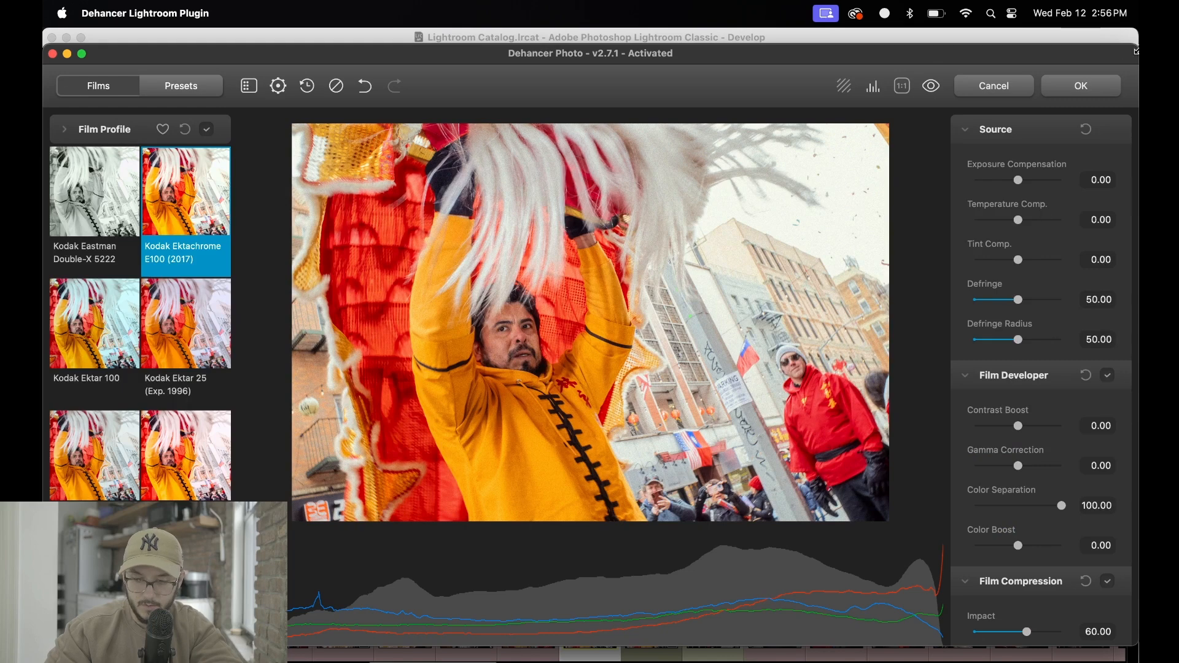
left_click_drag(1020, 184, 1002, 178)
double_click(1001, 179)
scroll(1028, 255, "down", 1)
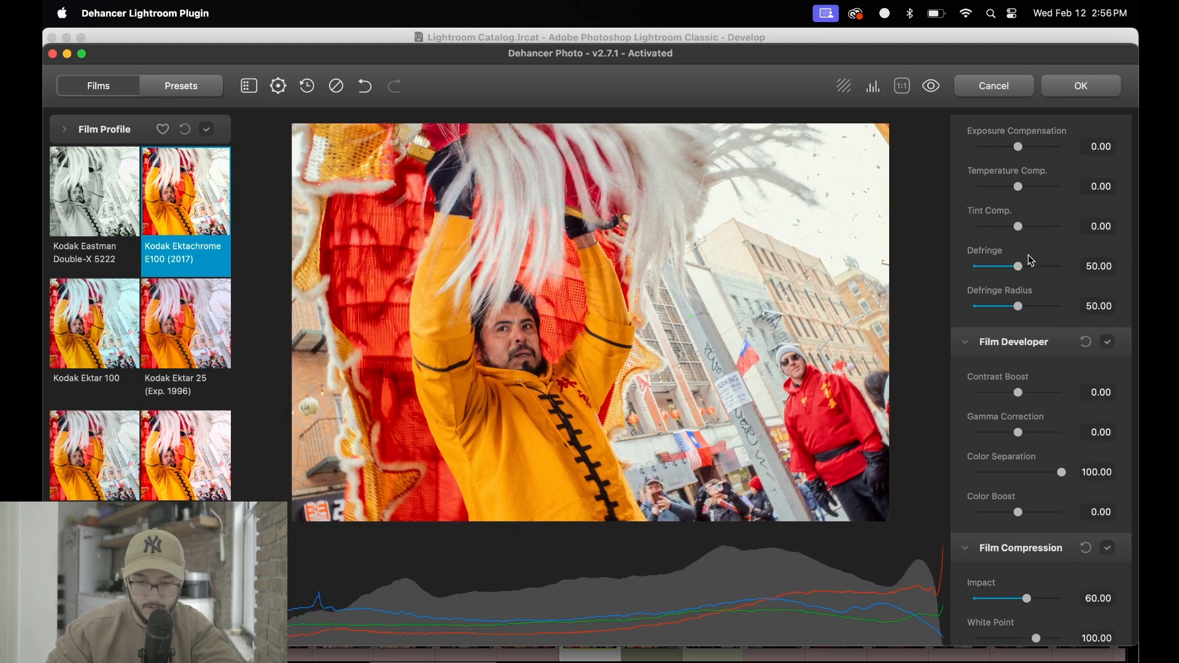
Reset the Source Temperature Comp. after a trial adjustment and set Tint Comp. to -4.73.
scroll(1045, 169, "up", 1)
left_click_drag(1021, 220, 1016, 263)
double_click(1012, 219)
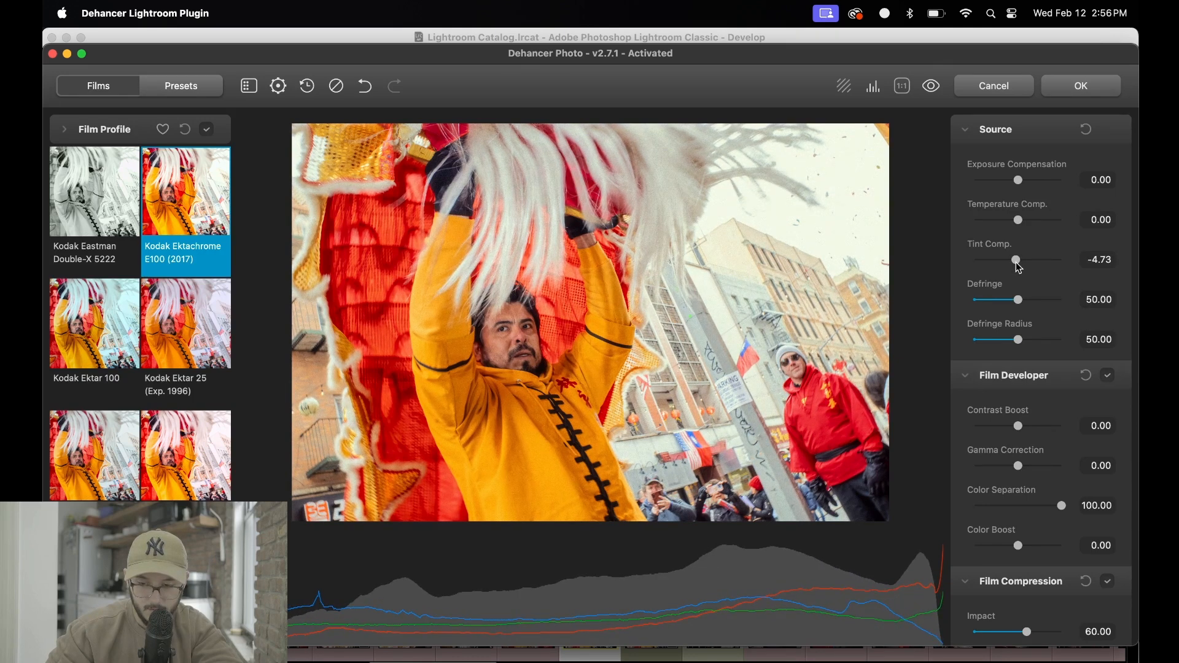
Try higher Contrast Boost and Color Boost values in Film Developer and reset both to their defaults.
scroll(1018, 266, "down", 2)
scroll(1016, 263, "down", 6)
left_click_drag(1018, 223, 1029, 223)
double_click(1029, 222)
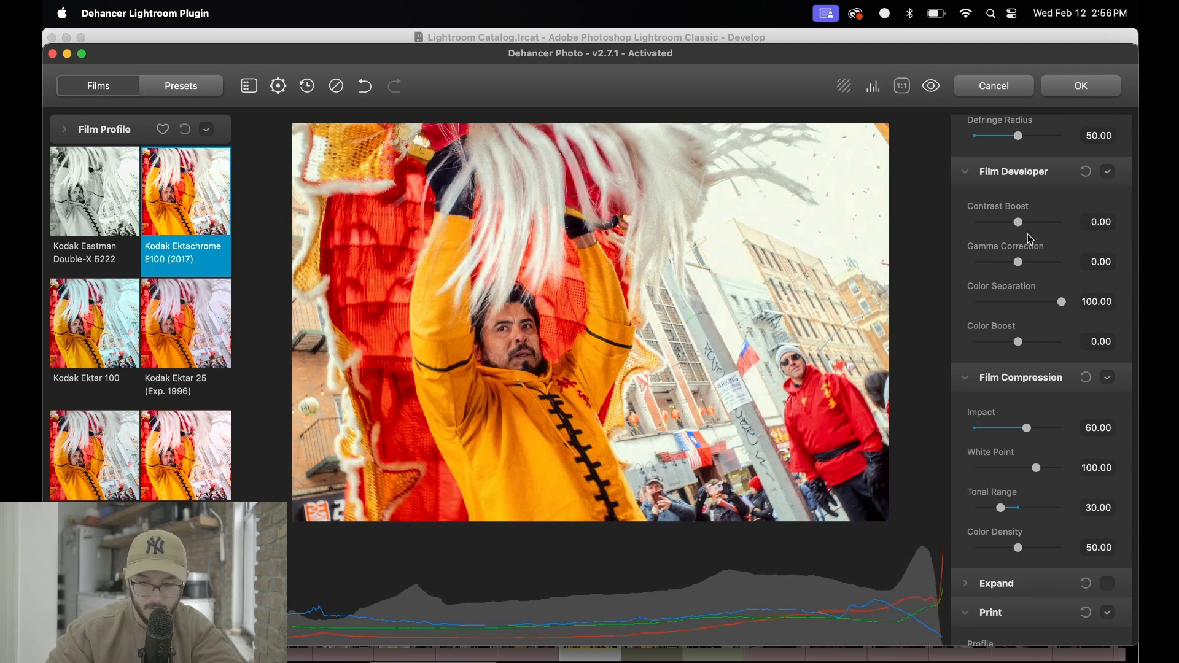
left_click_drag(1019, 344, 1024, 345)
double_click(1024, 345)
scroll(1113, 209, "up", 1)
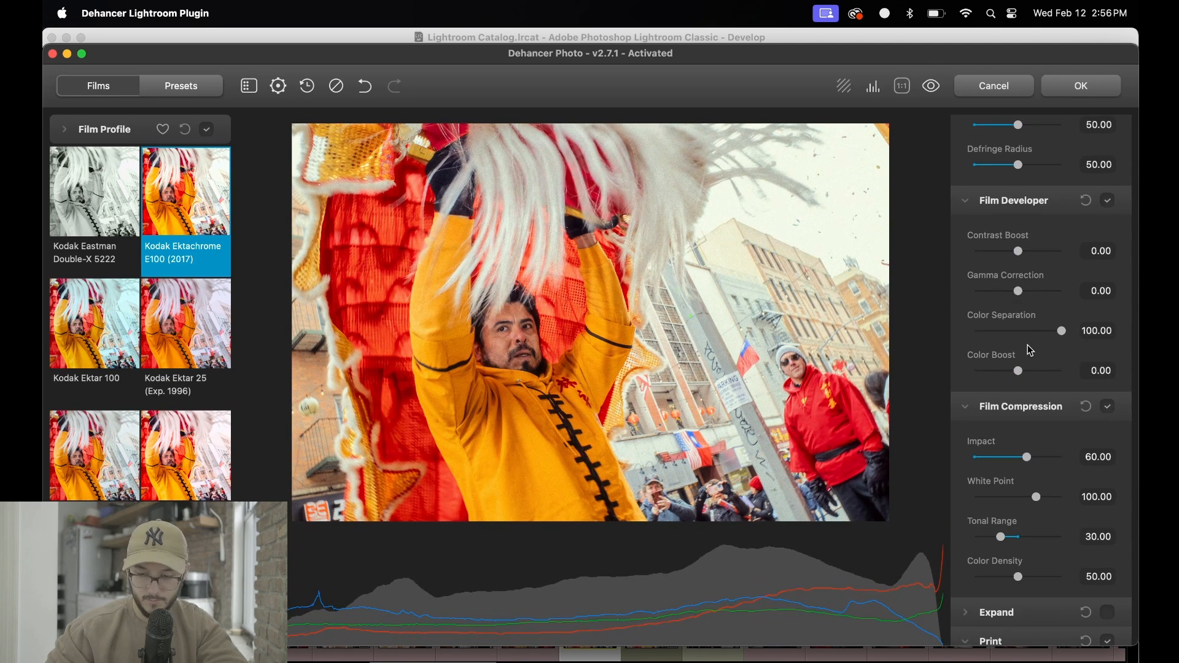
Compare the photo with and without Film Developer and turn the Film Developer adjustments off.
left_click(1111, 200)
left_click(1111, 200)
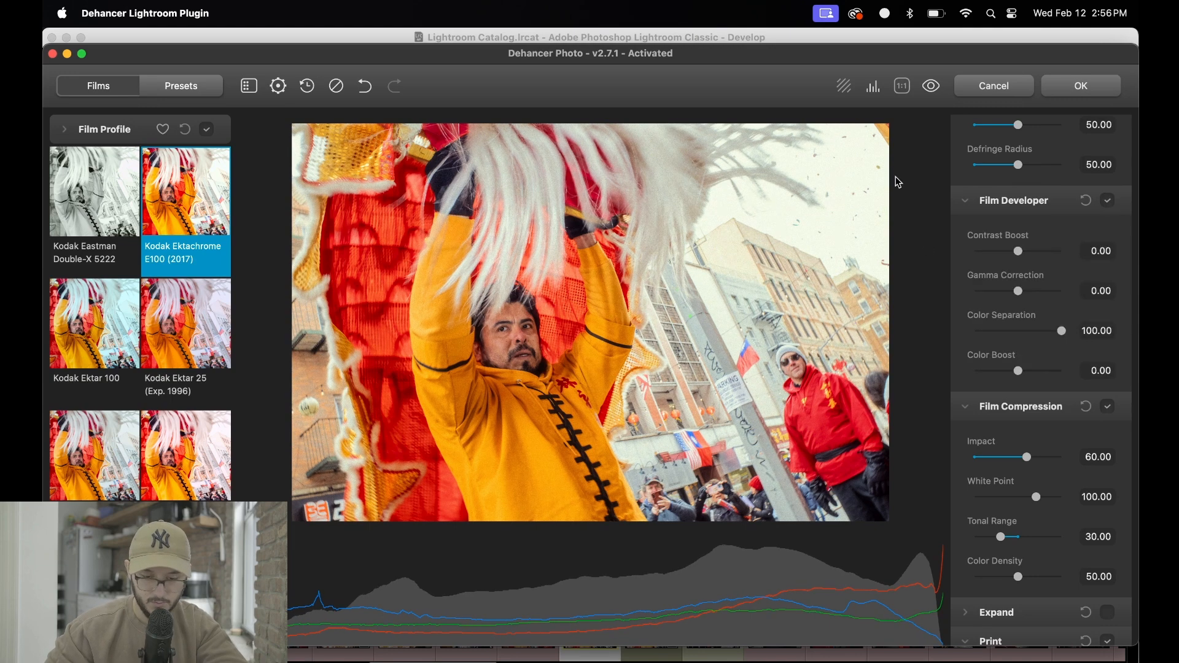
left_click(1109, 201)
Toggle Film Compression off and on to compare the photo, and raise its Impact to 100.
scroll(1038, 324, "down", 8)
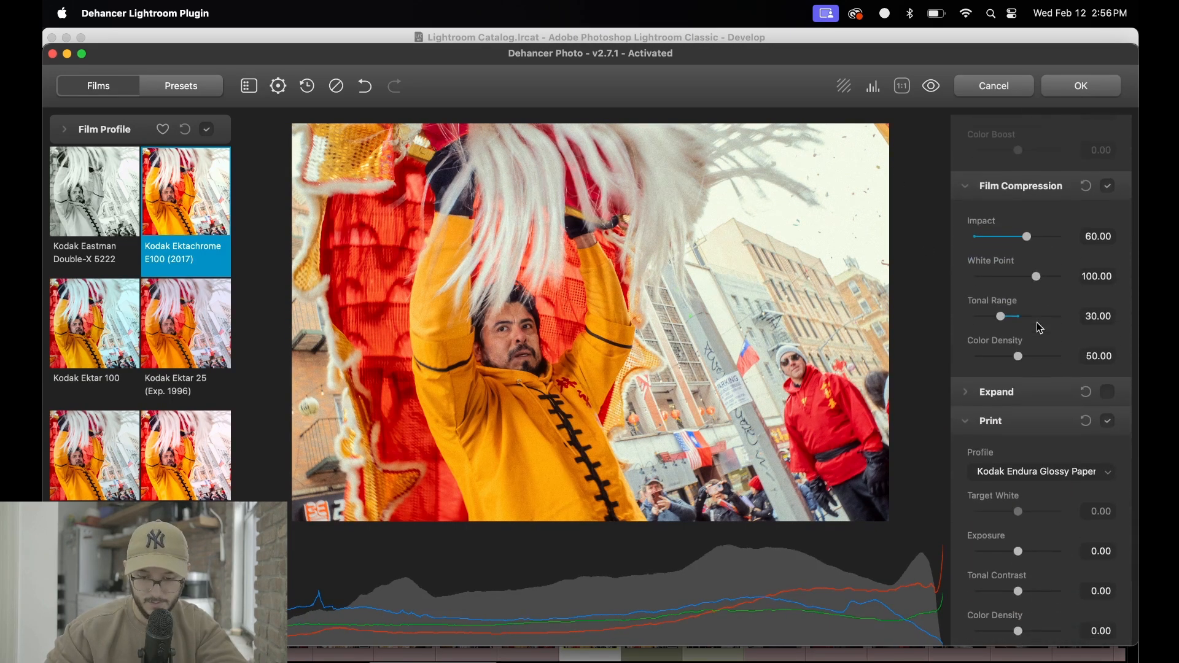
scroll(1038, 324, "up", 2)
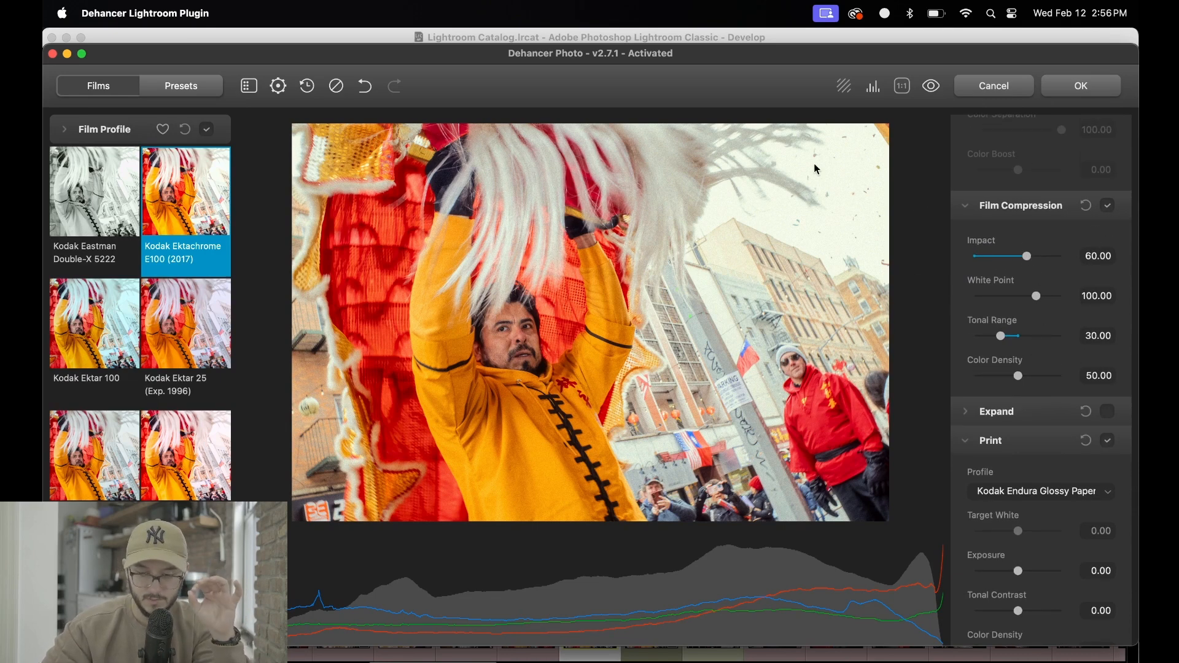
left_click(1112, 207)
left_click(1111, 207)
left_click_drag(1029, 256, 1085, 260)
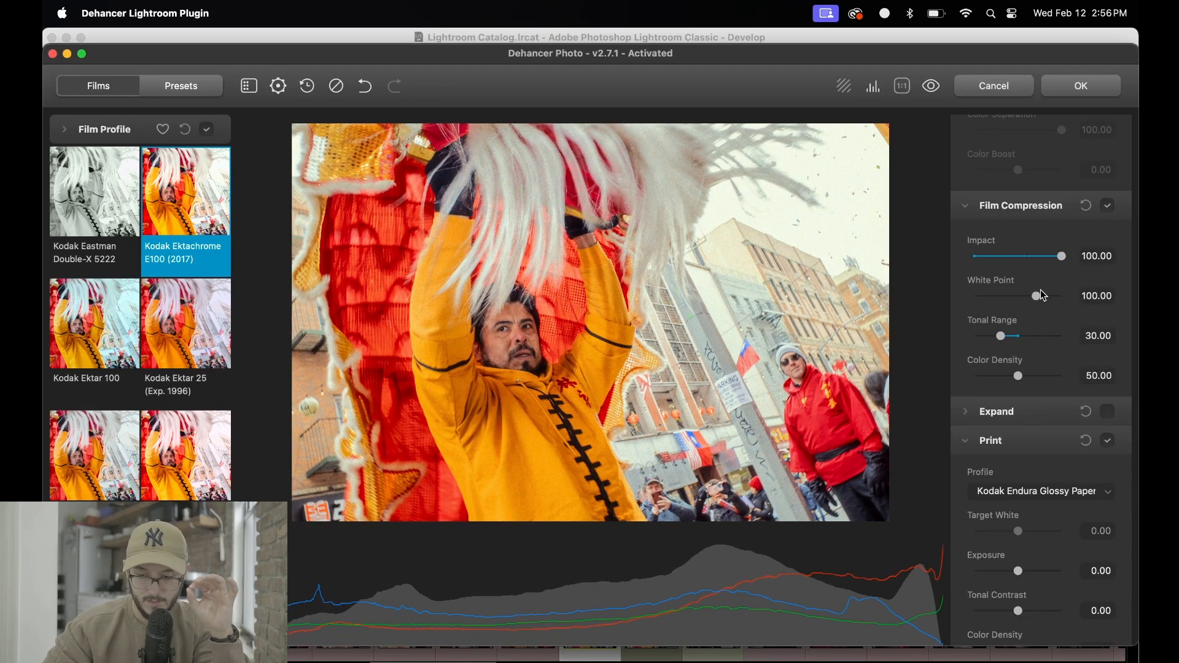
Try a low Film Compression White Point, reset it, and set it to 110.58.
left_click_drag(1040, 294, 983, 306)
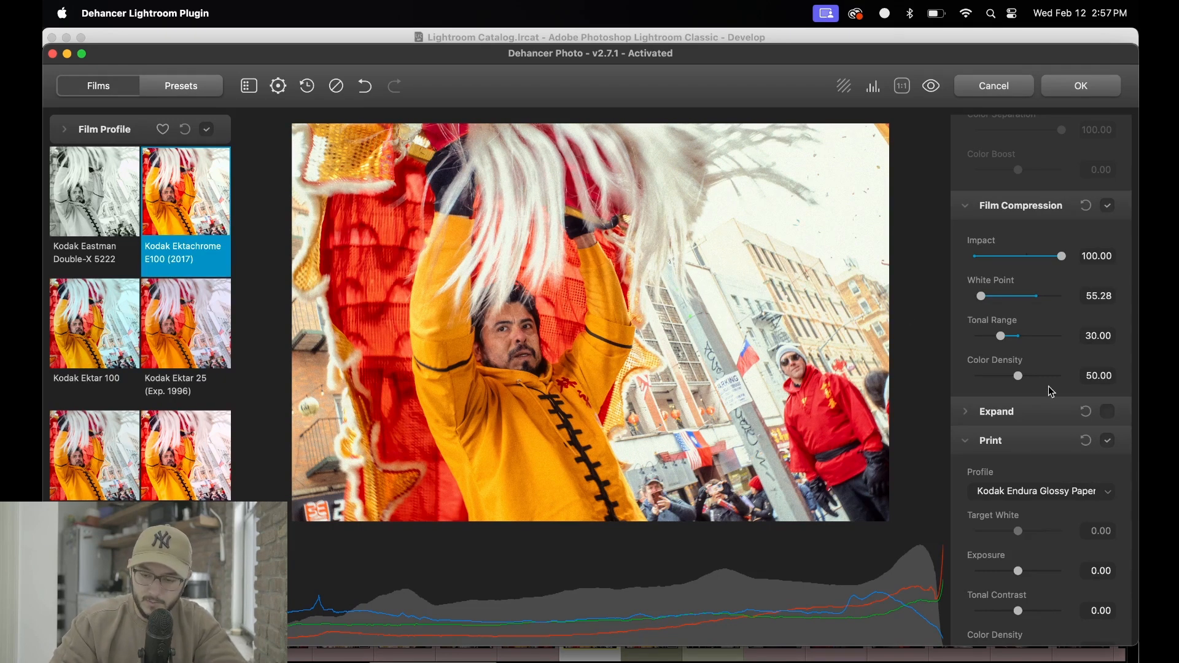
double_click(981, 296)
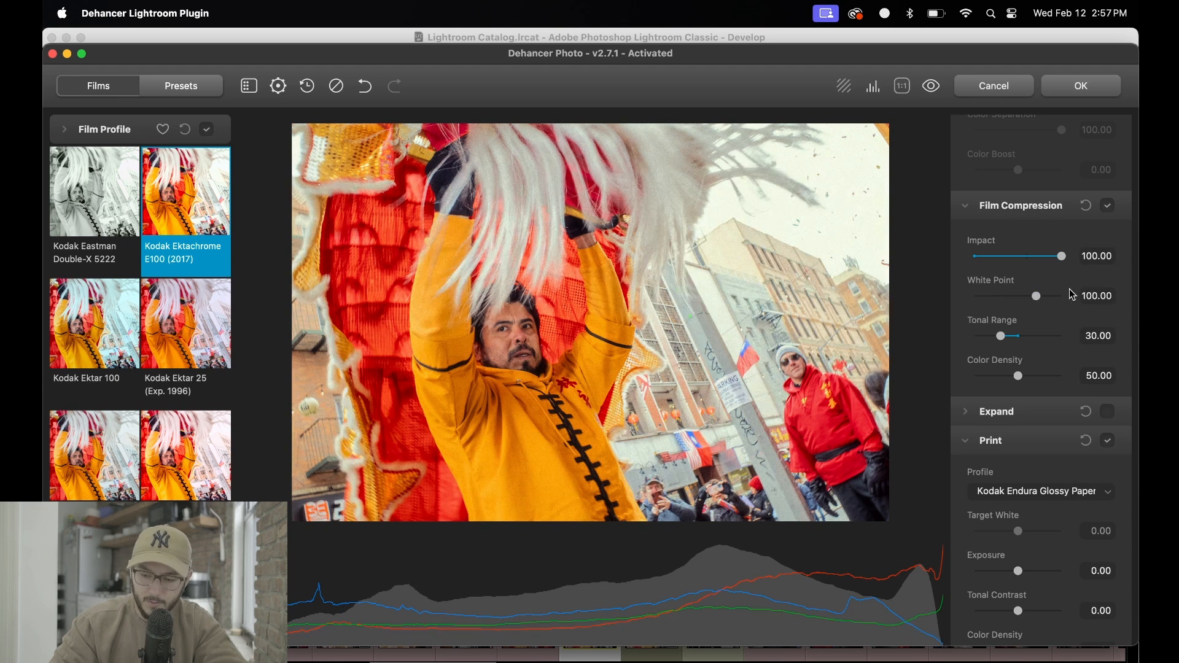
left_click_drag(1039, 298, 1048, 300)
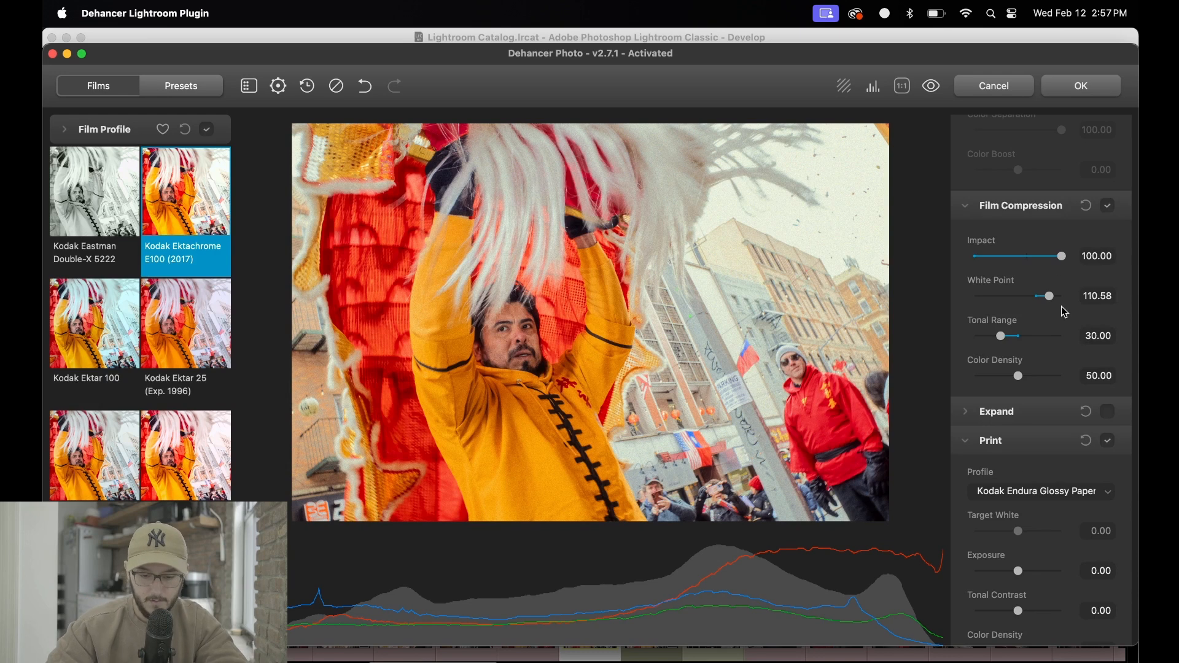
Try a higher Color Density in Film Compression and reset it to the default.
left_click(1019, 378)
left_click_drag(1019, 378, 1044, 378)
double_click(1043, 379)
Try the Kodak 2383 Print Film profile in the Print settings and switch back to Kodak Endura Glossy Paper.
scroll(1029, 385, "down", 4)
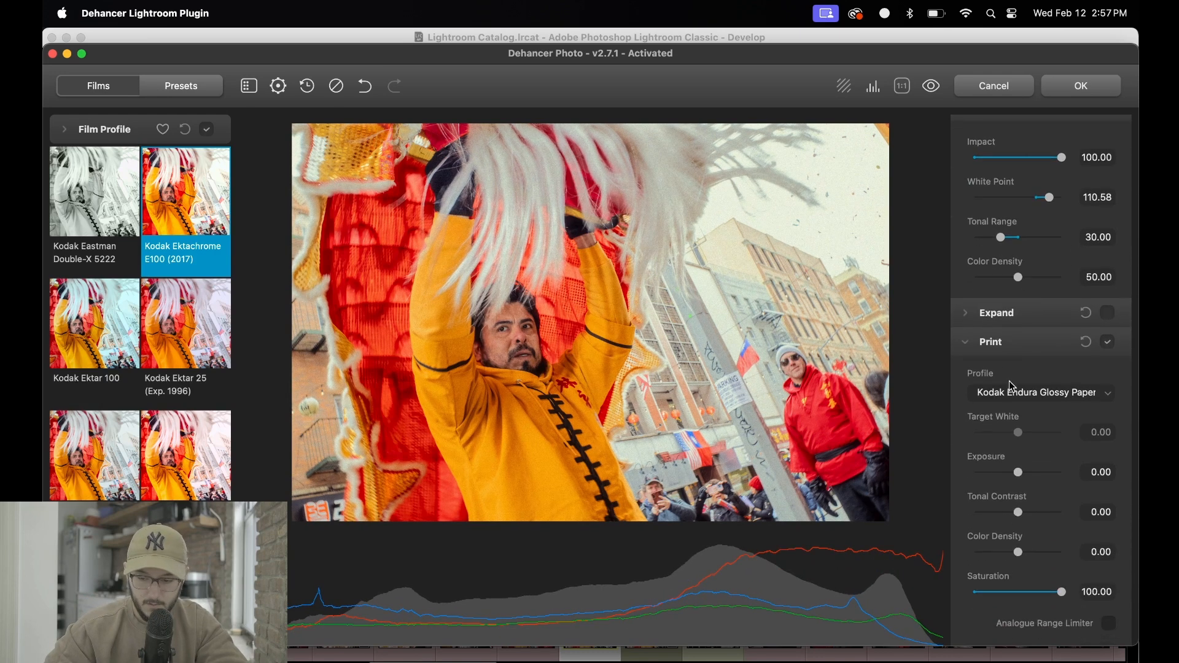
scroll(1076, 311, "down", 1)
left_click(1070, 339)
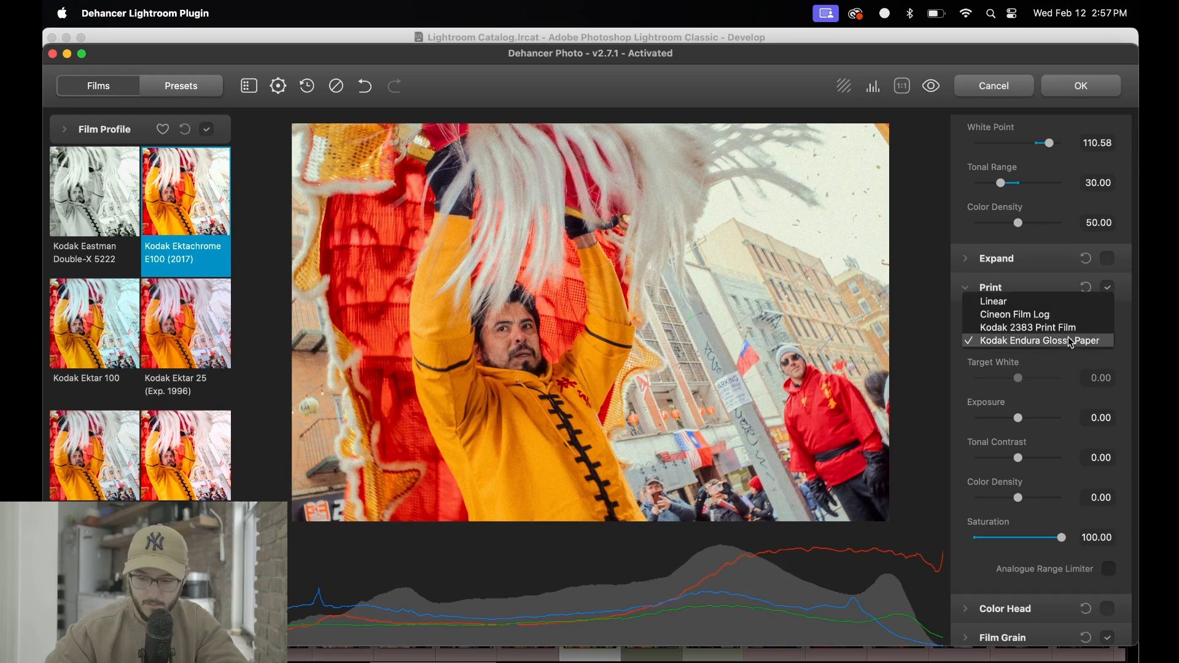
left_click(1067, 329)
left_click(1038, 345)
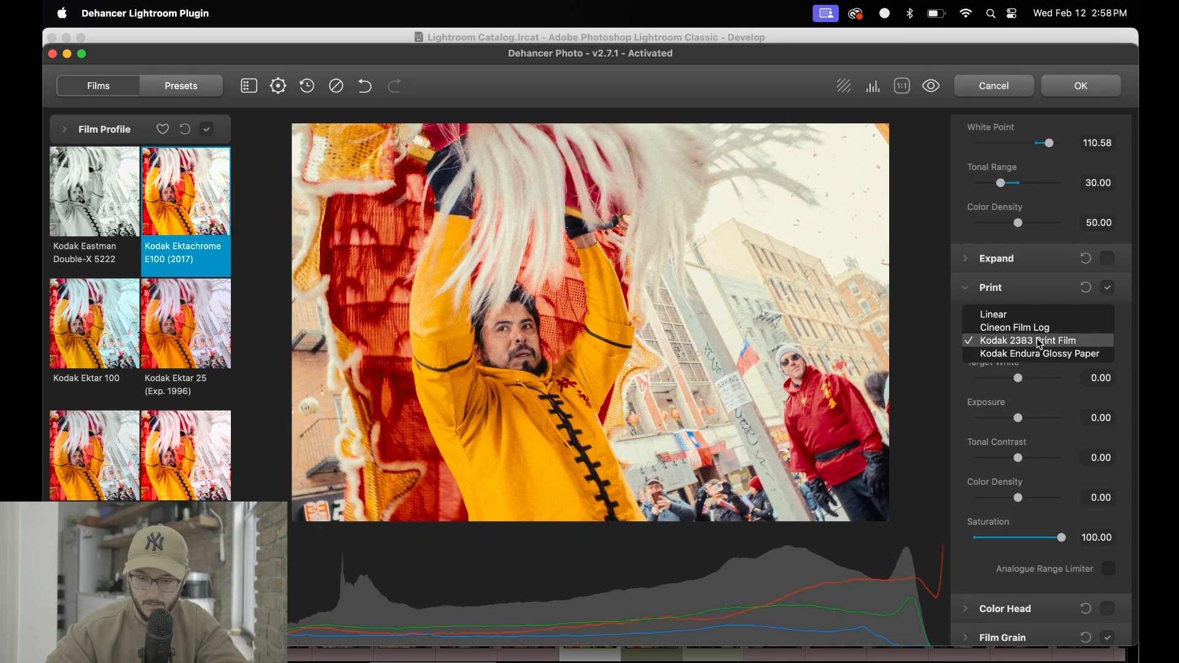
left_click(1036, 352)
Try higher Exposure and Tonal Contrast values in the Print settings and reset both to 0.
scroll(1033, 381, "down", 5)
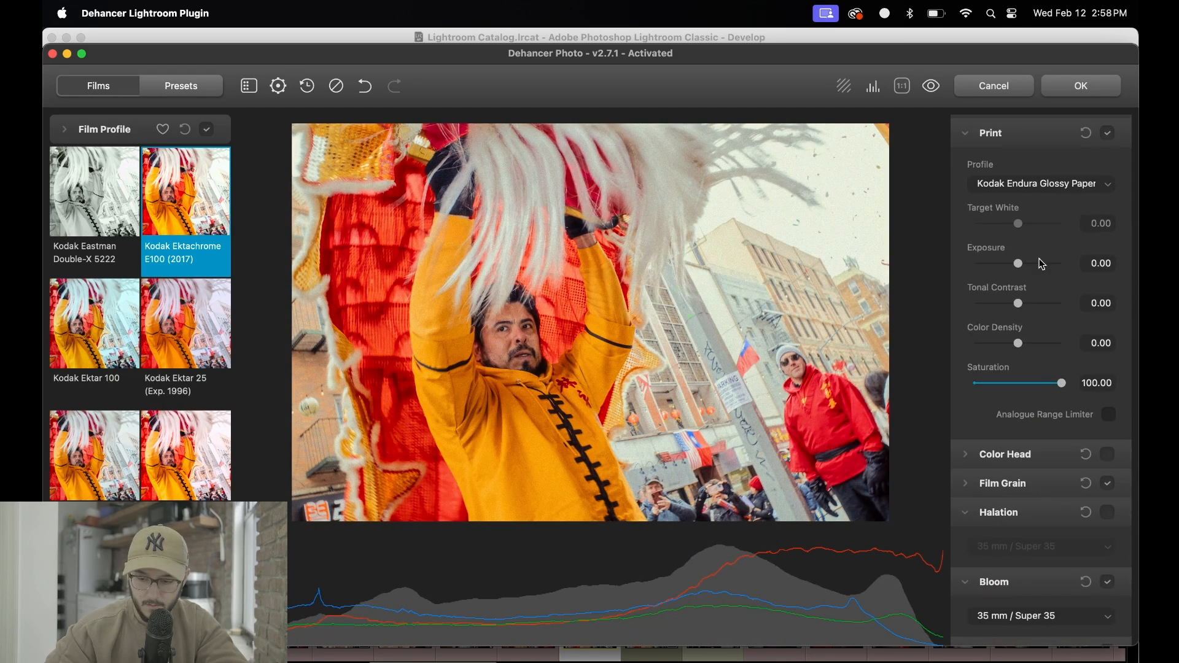
left_click_drag(1021, 261, 1025, 261)
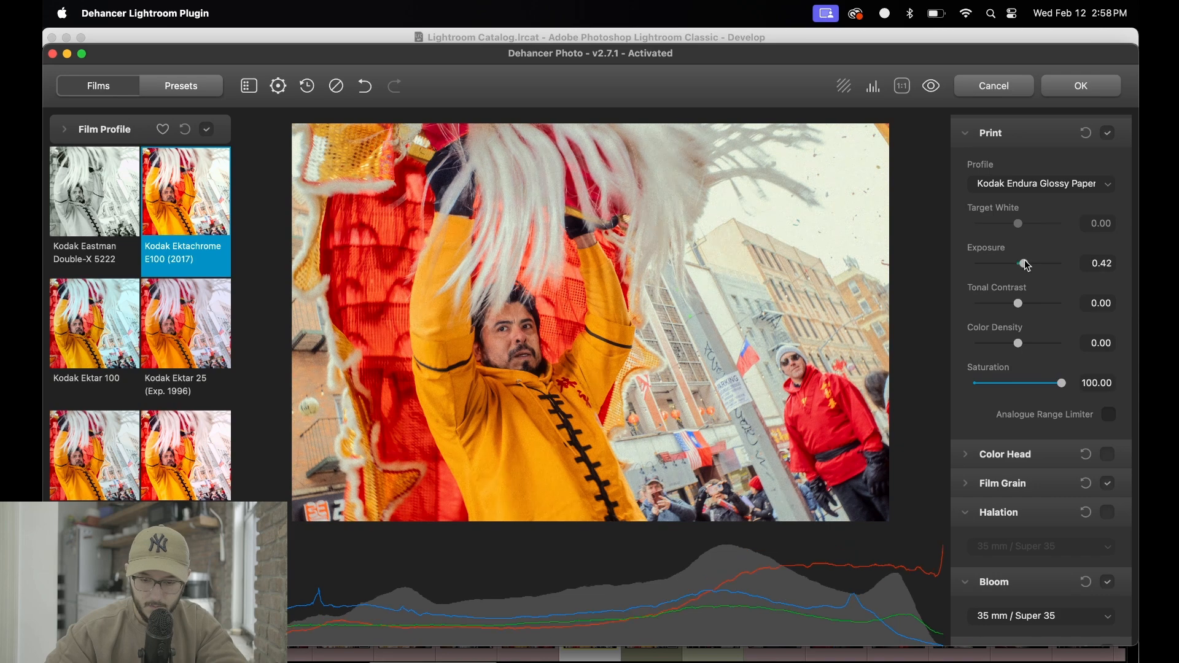
left_click_drag(1022, 307, 1032, 309)
double_click(1032, 307)
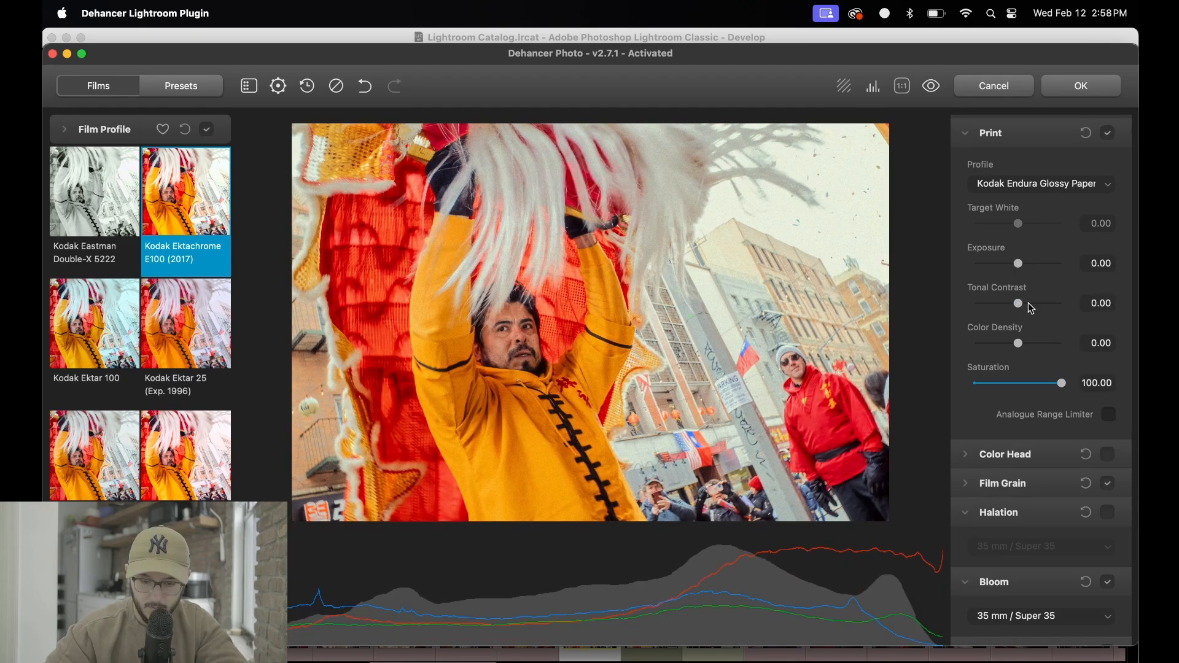
left_click_drag(1021, 307, 1026, 343)
double_click(1030, 307)
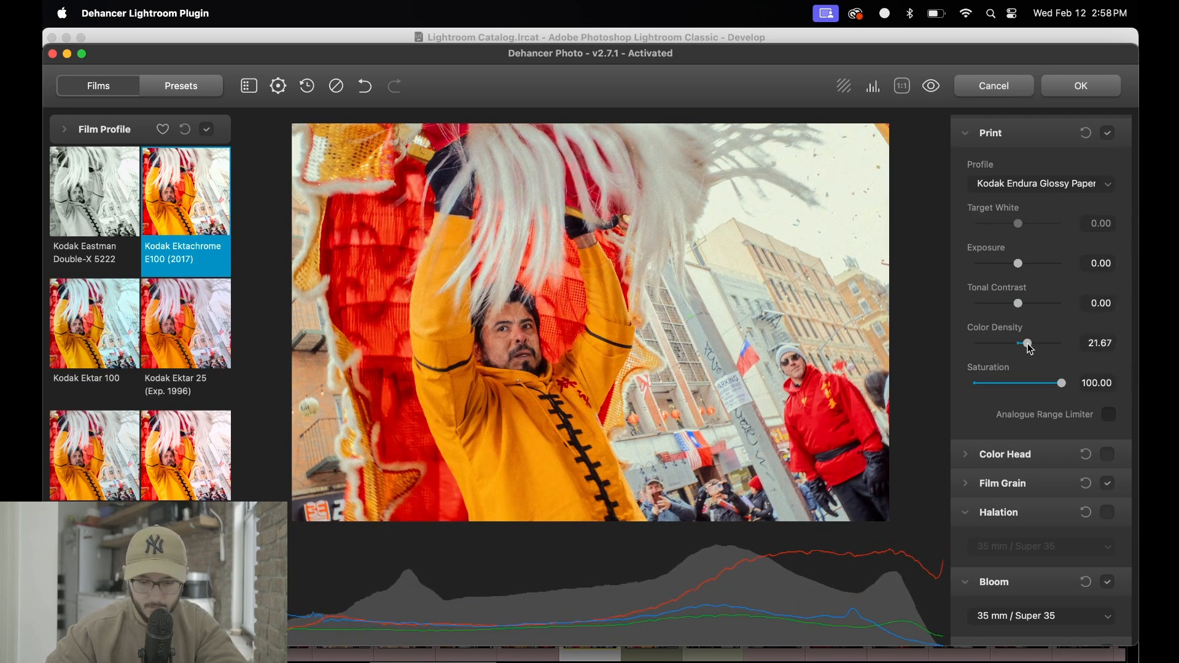
Set the Color Density in the Print settings to 31.52.
double_click(1026, 344)
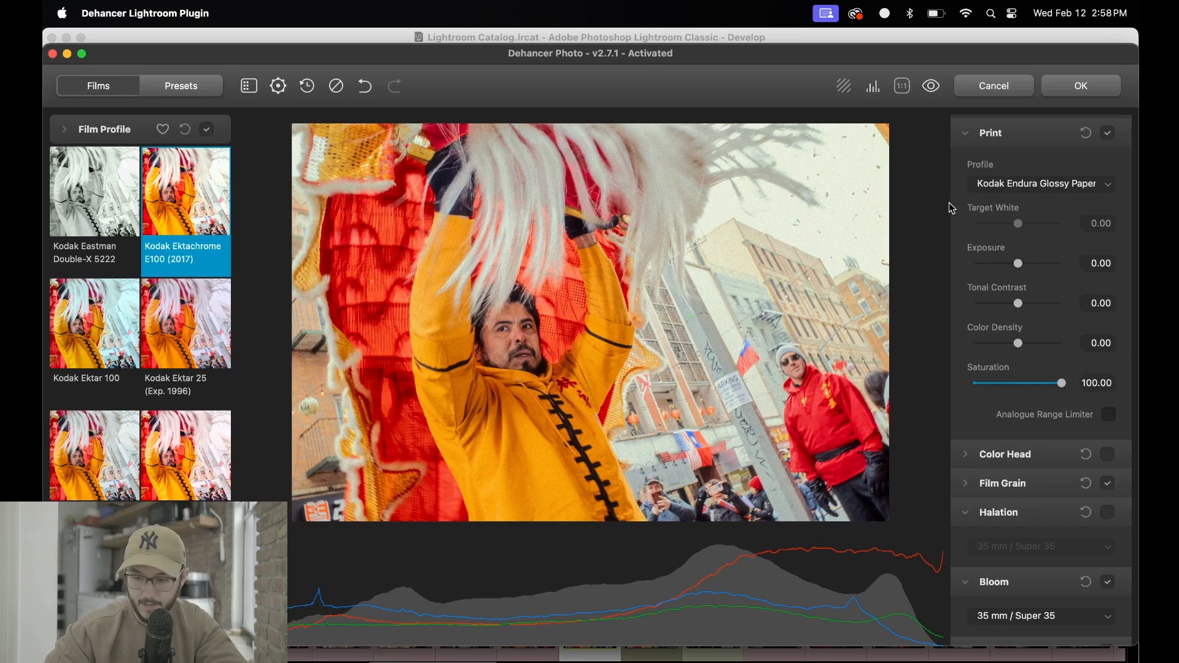
scroll(1020, 307, "up", 2)
left_click_drag(1018, 401, 1035, 411)
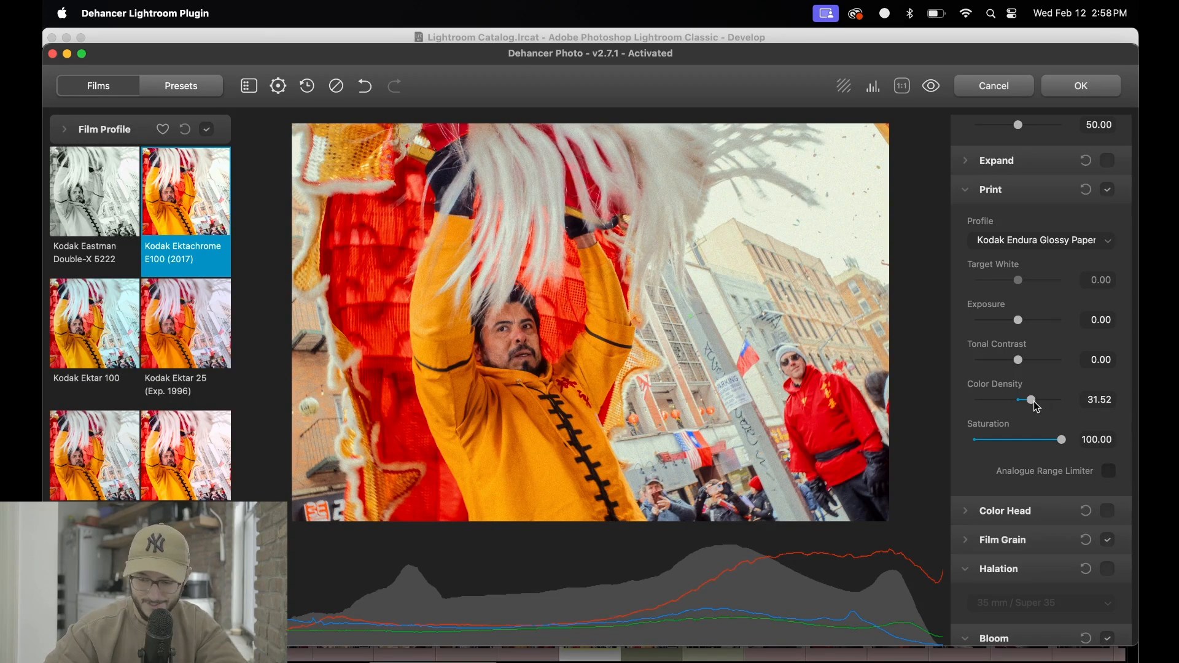
Expand the Film Grain settings, use 35 mm ISO 500, and toggle the grain off and on to compare the photo.
scroll(1015, 465, "down", 3)
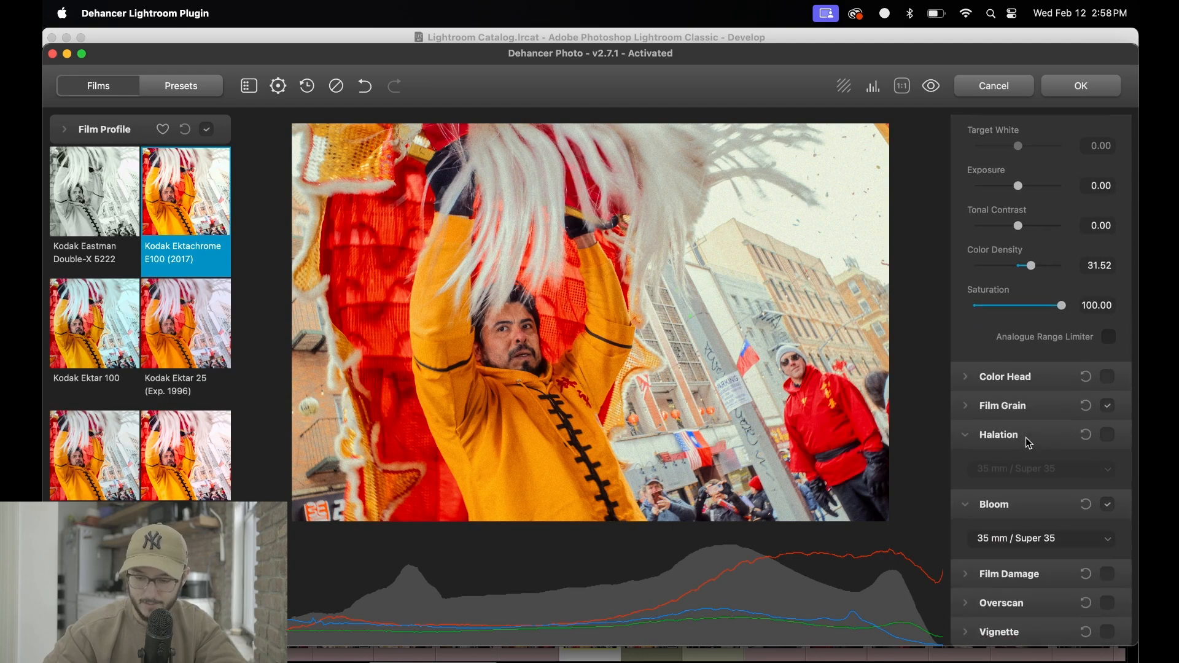
left_click(1024, 376)
left_click(1025, 376)
left_click(1034, 414)
left_click(1051, 443)
left_click(1044, 455)
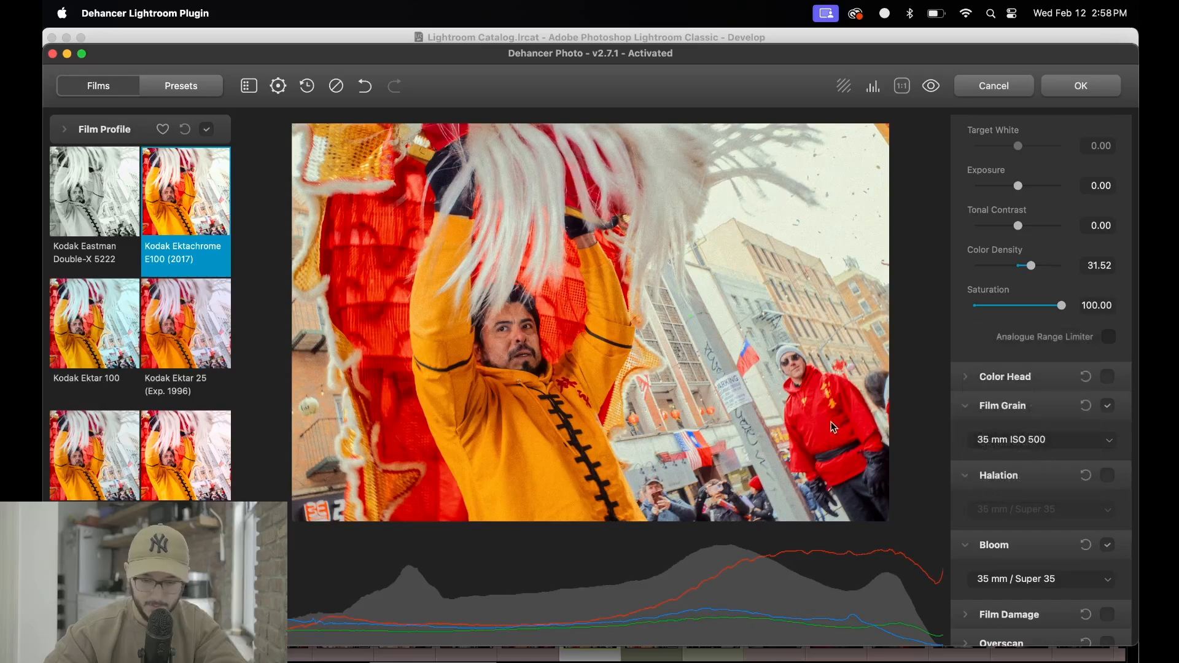
left_click(1109, 406)
left_click(1110, 405)
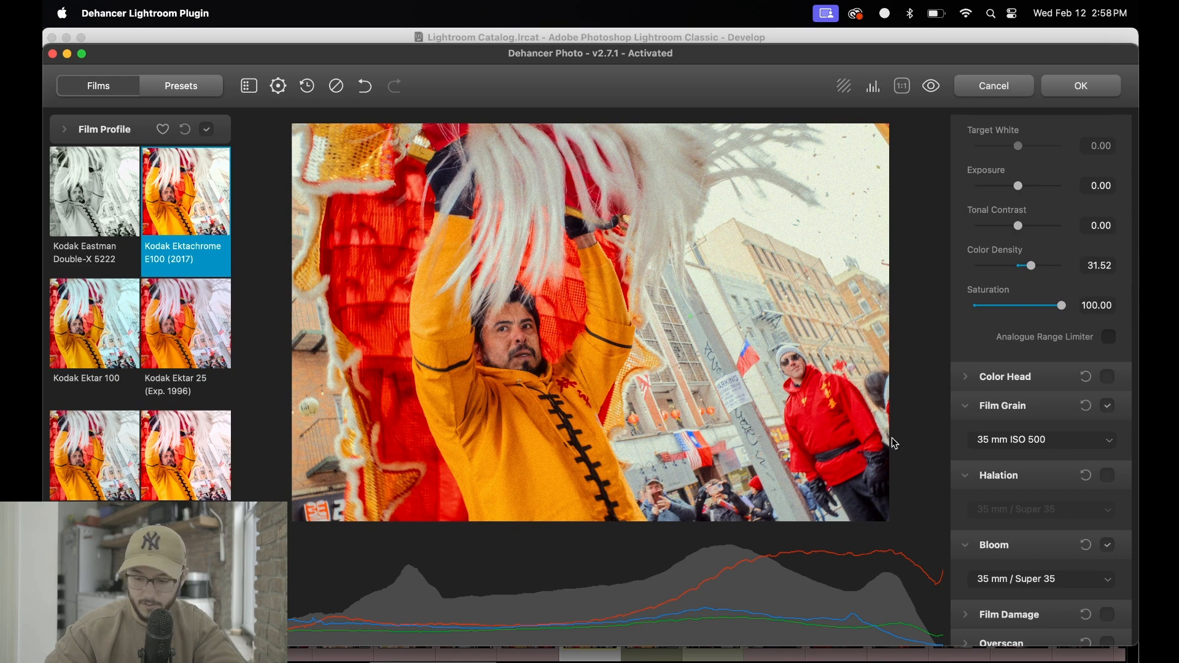
Preview the photo with Halation on and with Bloom off, restoring both effects to their previous states.
scroll(1045, 473, "down", 1)
left_click(1110, 434)
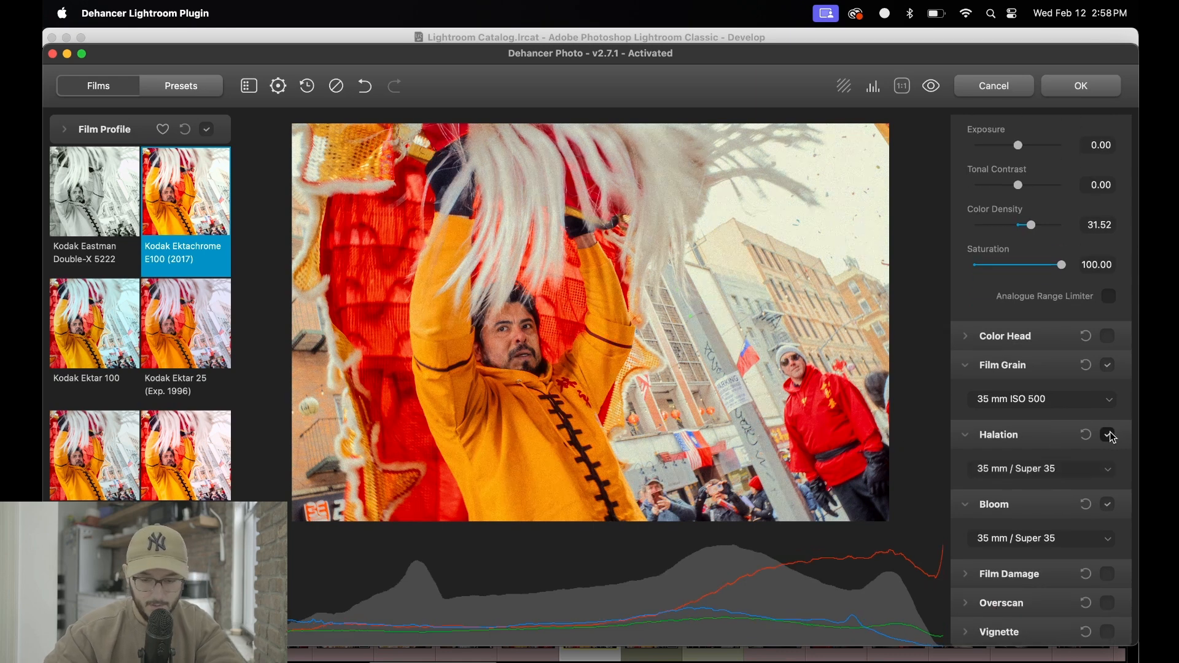
left_click(1110, 435)
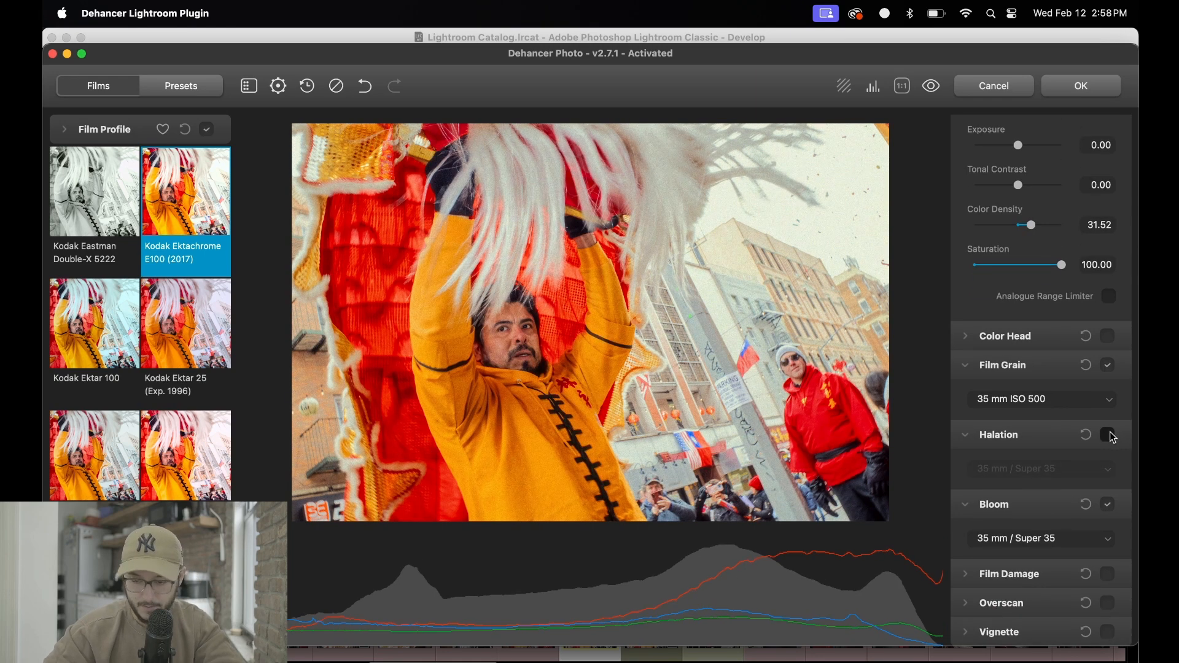
left_click(1110, 505)
left_click(1110, 505)
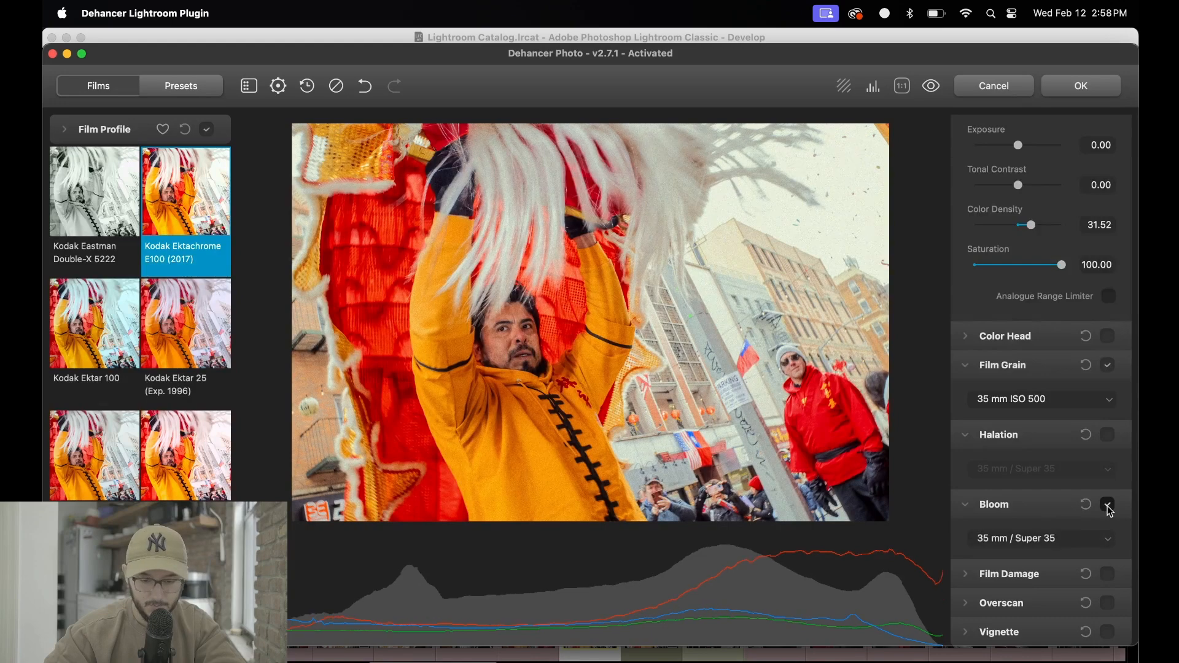
Compare the photo before and after the film look, and apply the look to return to Lightroom Classic.
scroll(987, 465, "up", 10)
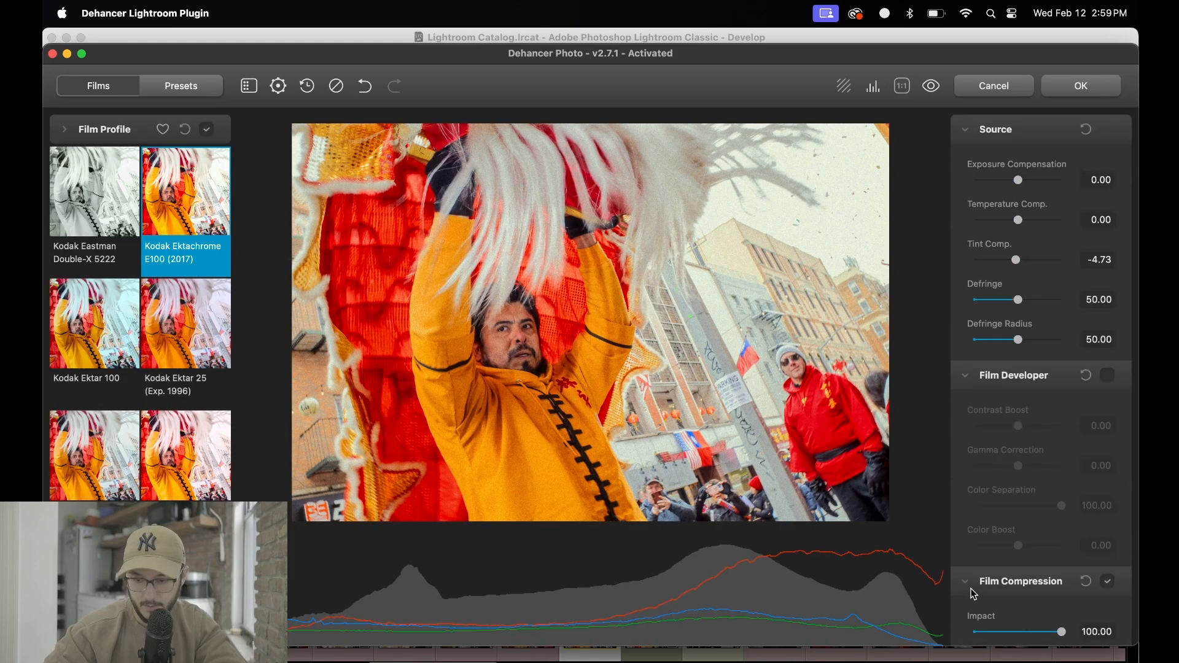
left_click(931, 86)
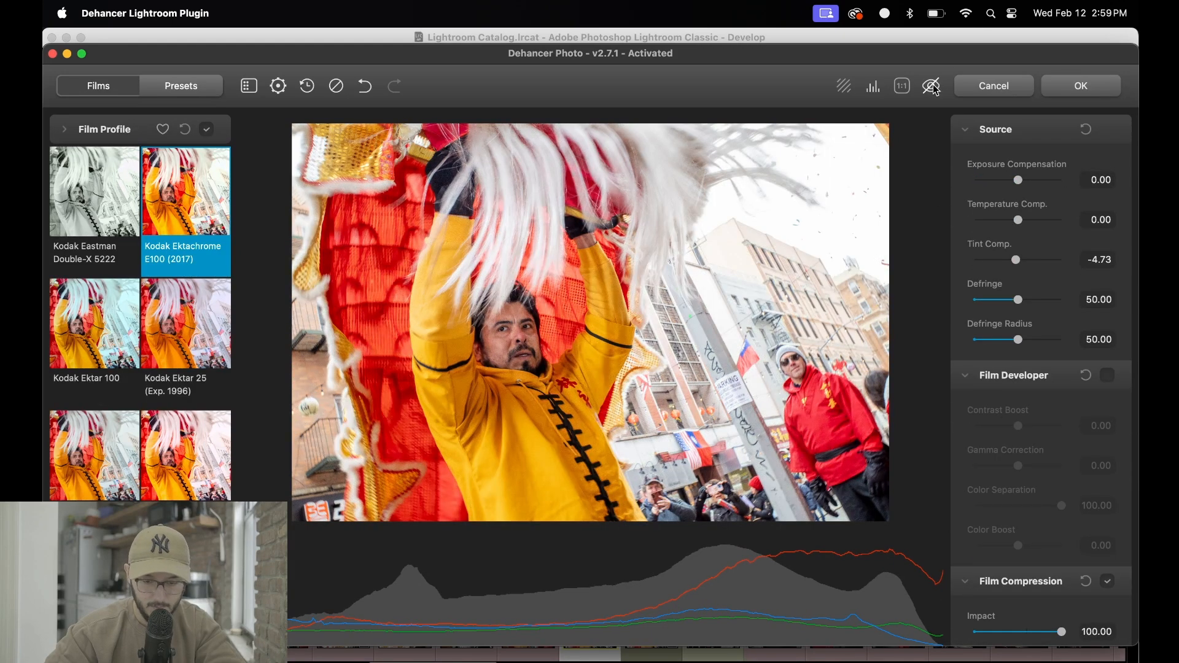
left_click(932, 88)
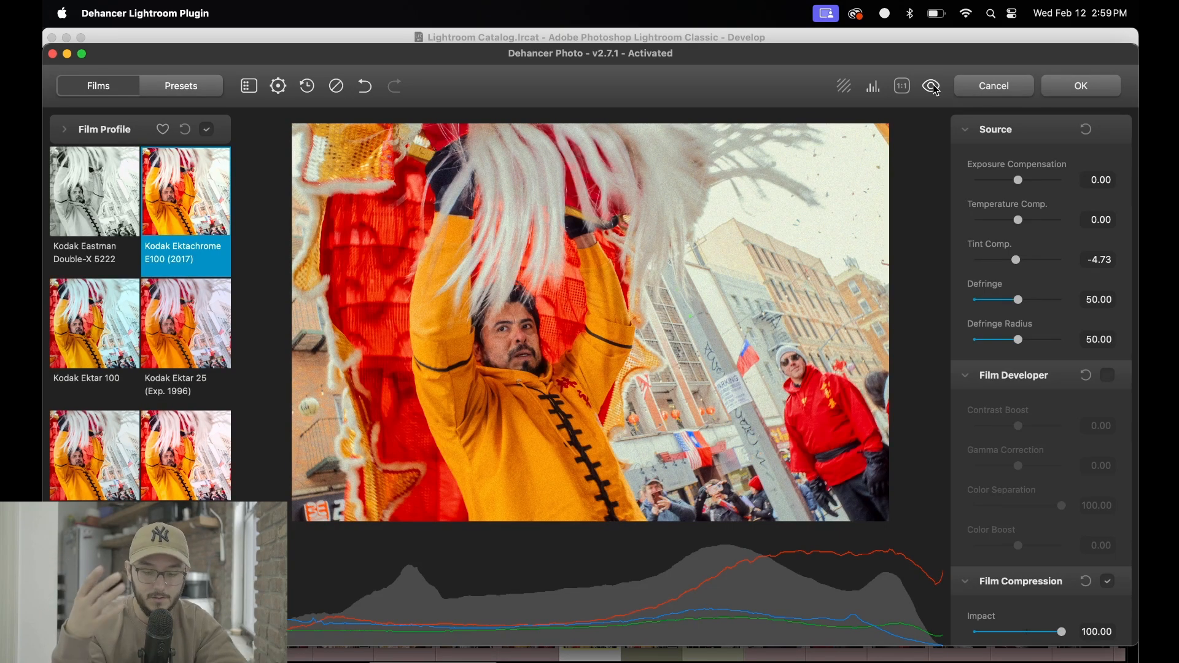
left_click(1093, 93)
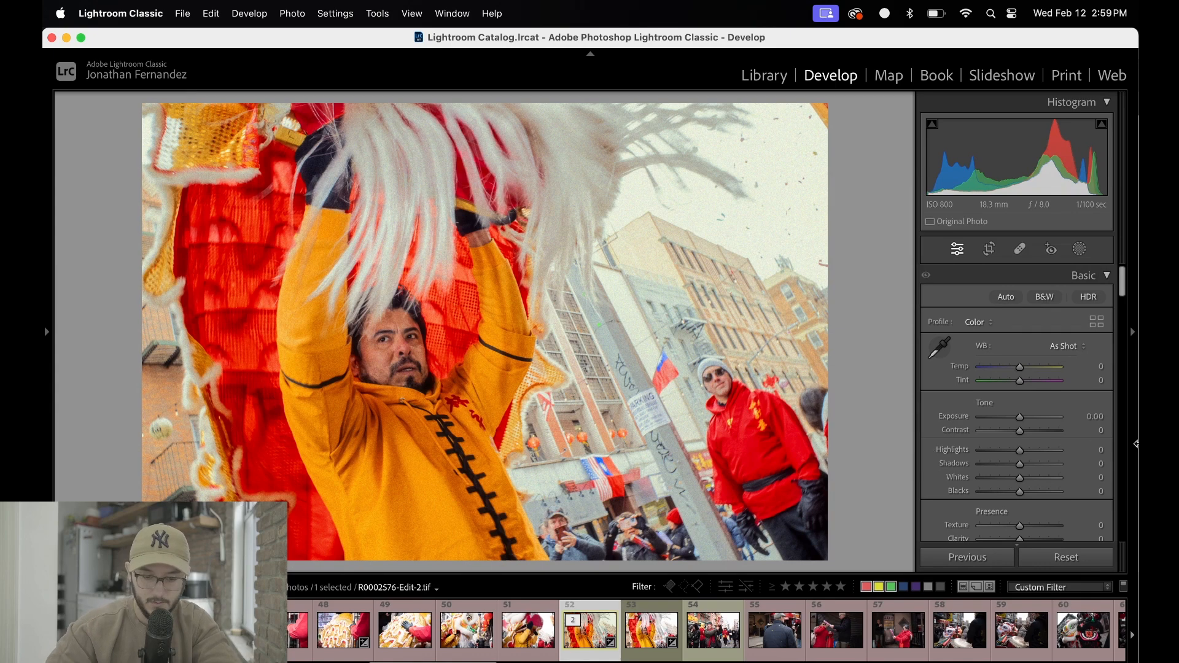
Try Highlights at +87 on the edited photo, check the sky up close, and reset Highlights to 0.
left_click_drag(1021, 451, 1056, 452)
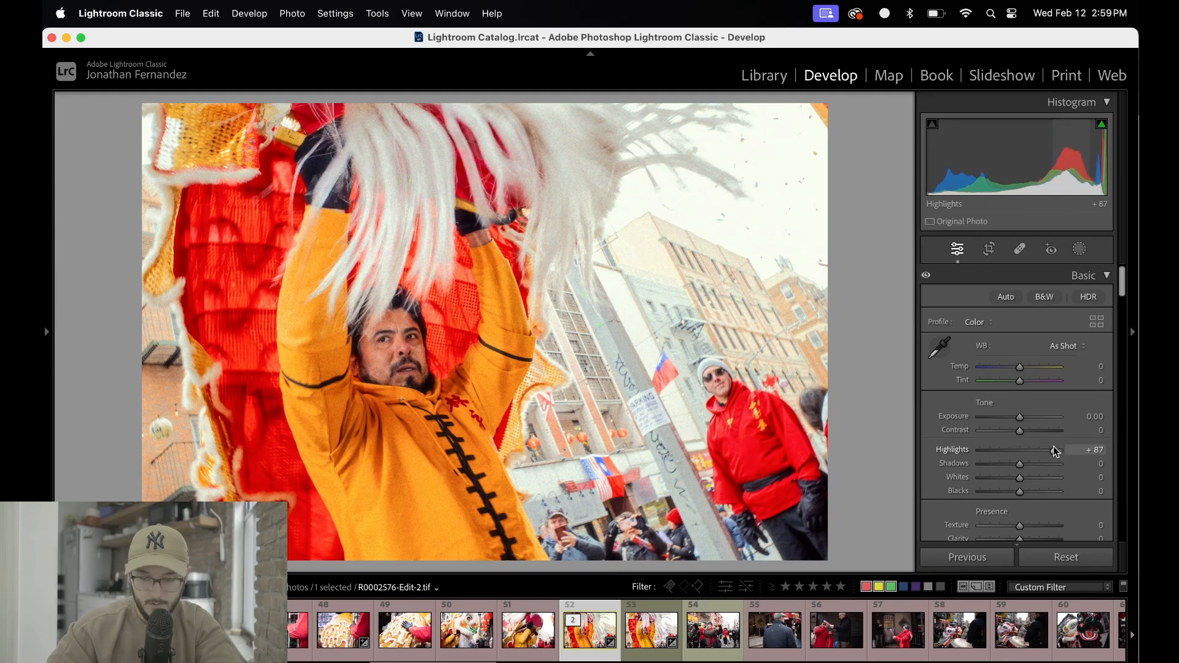
left_click(842, 266)
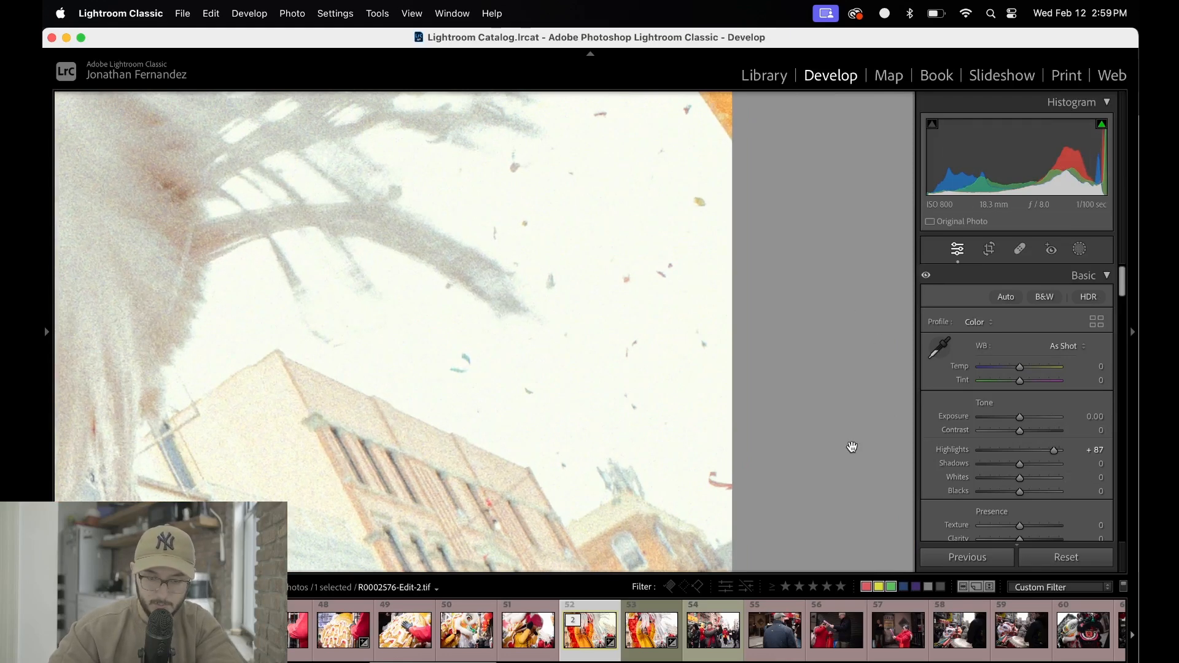
double_click(1045, 453)
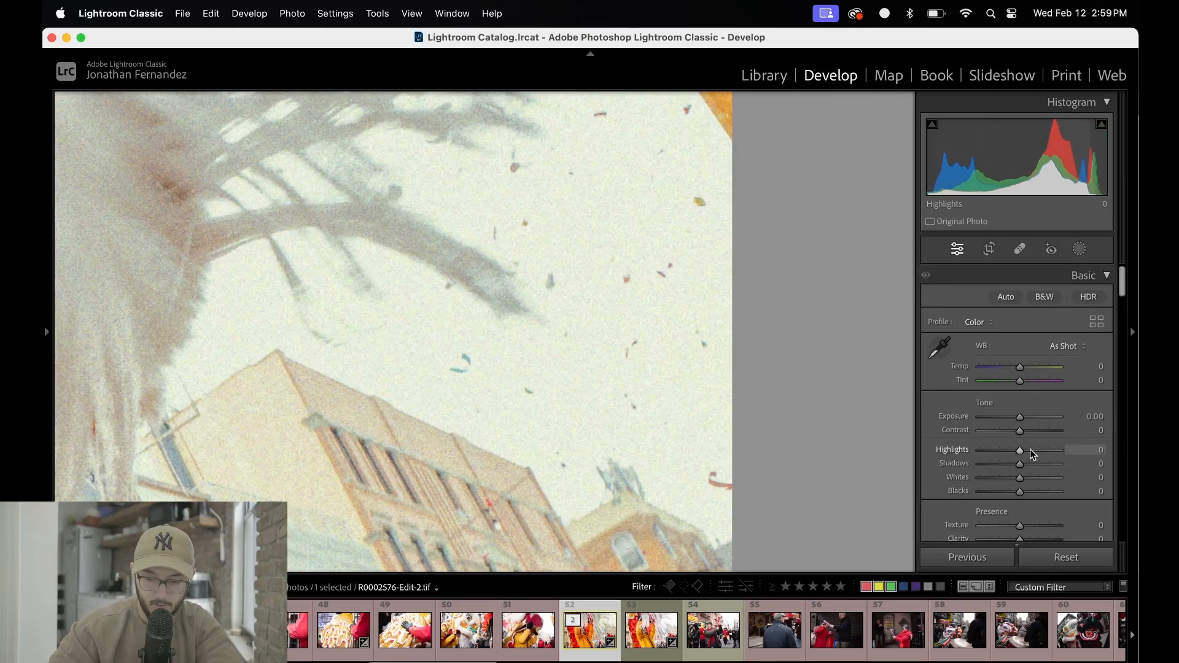
Inspect the grain in the sky up close, and set Highlights to +44 and Shadows to +17.
left_click_drag(675, 258, 865, 149)
left_click_drag(618, 204, 540, 315)
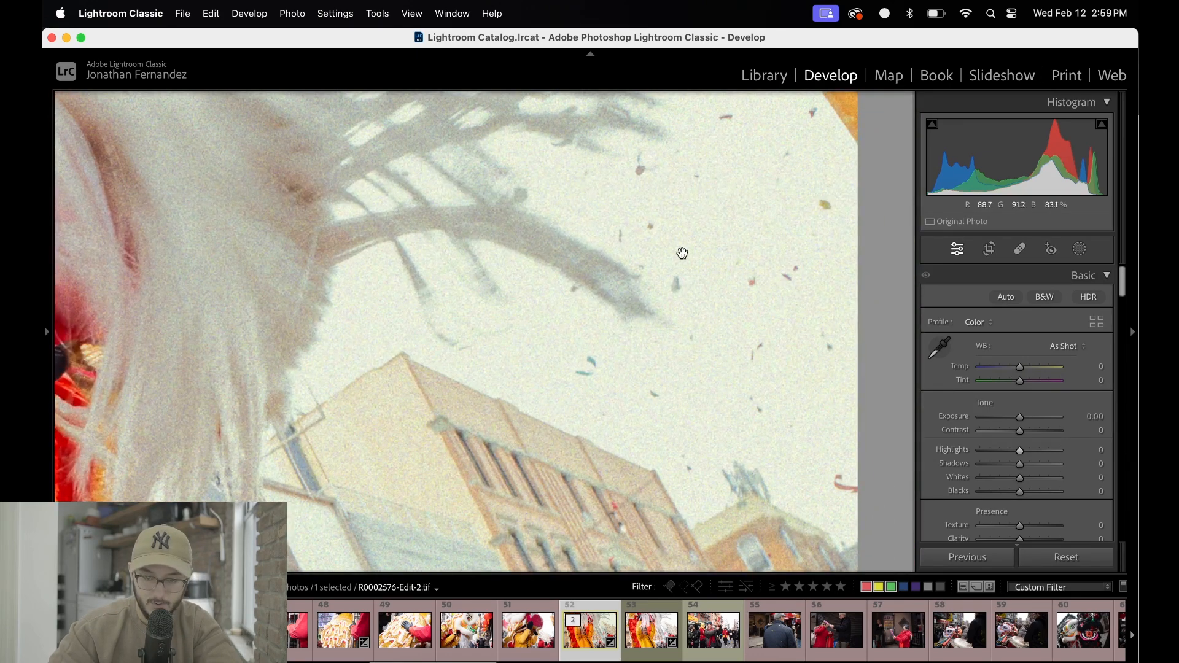
left_click_drag(736, 210, 648, 261)
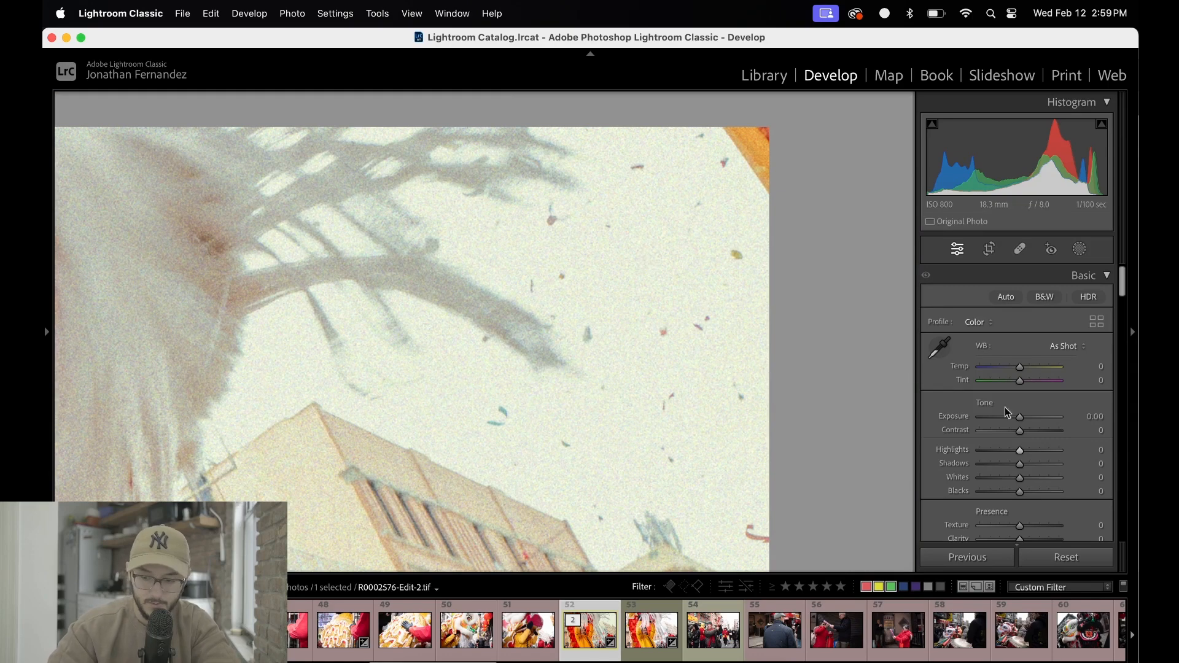
mouse_move(1022, 451)
left_mouse_down()
mouse_move(1046, 452)
mouse_move(1020, 463)
mouse_move(1028, 471)
left_mouse_up()
left_click(598, 372)
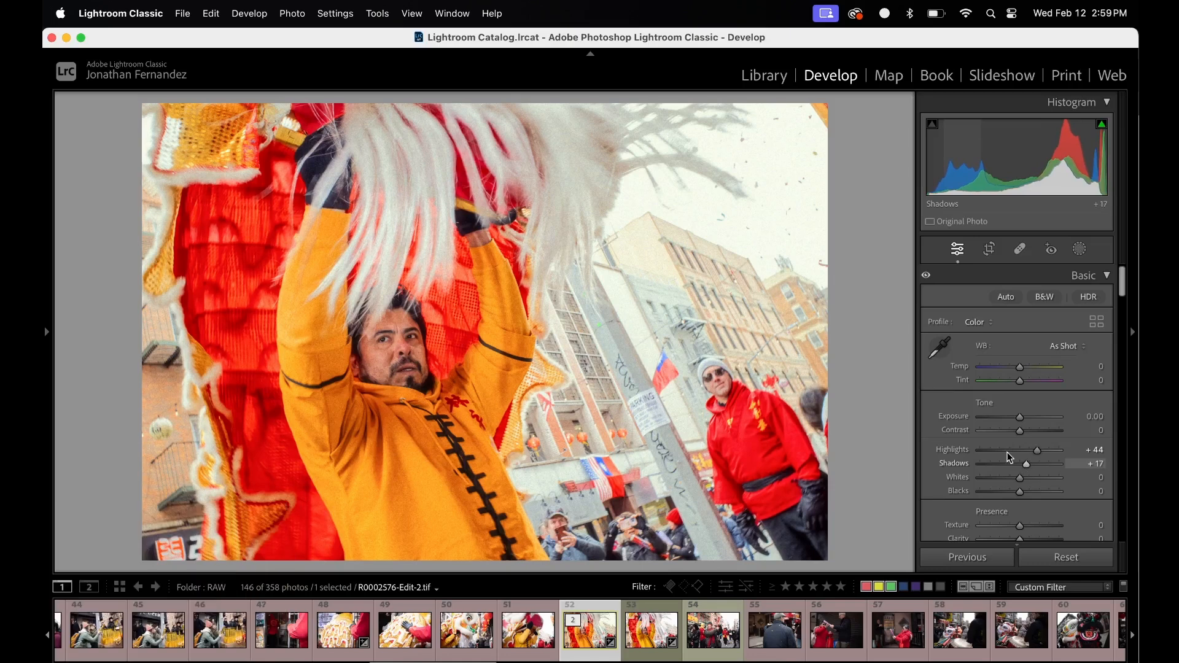
Sharpen the street parade photo with Amount 85 and Masking 81, checking the man's face up close.
scroll(965, 424, "down", 8)
scroll(965, 435, "down", 10)
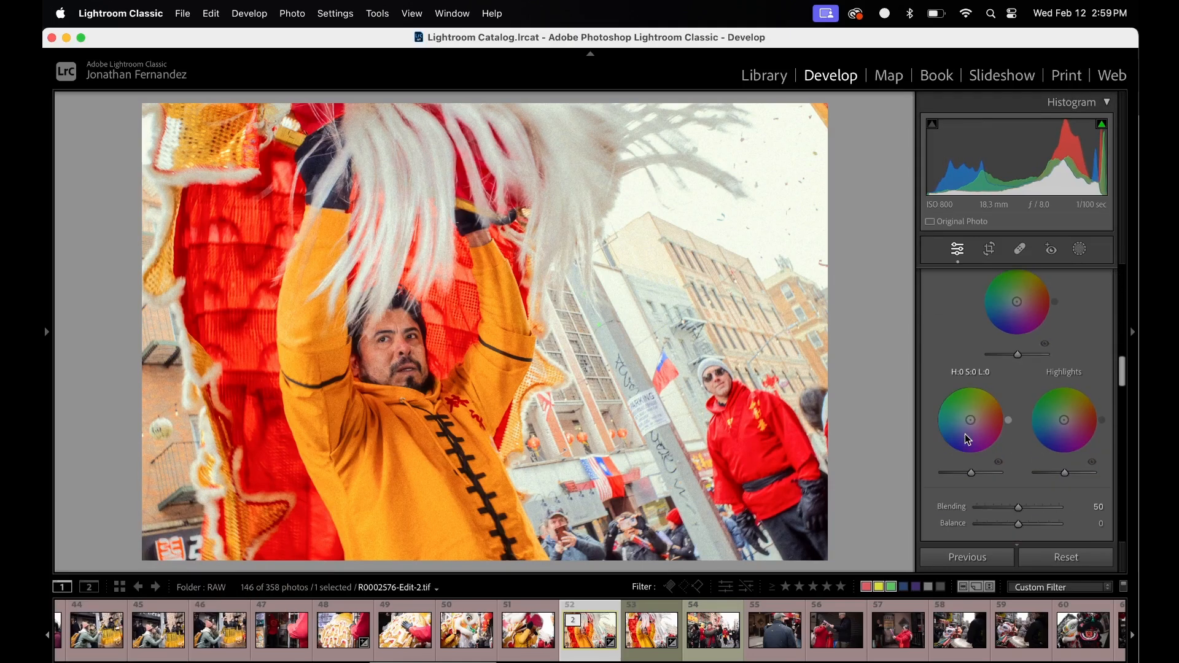
scroll(969, 440, "up", 2)
left_click_drag(981, 446, 1024, 444)
left_click(380, 294)
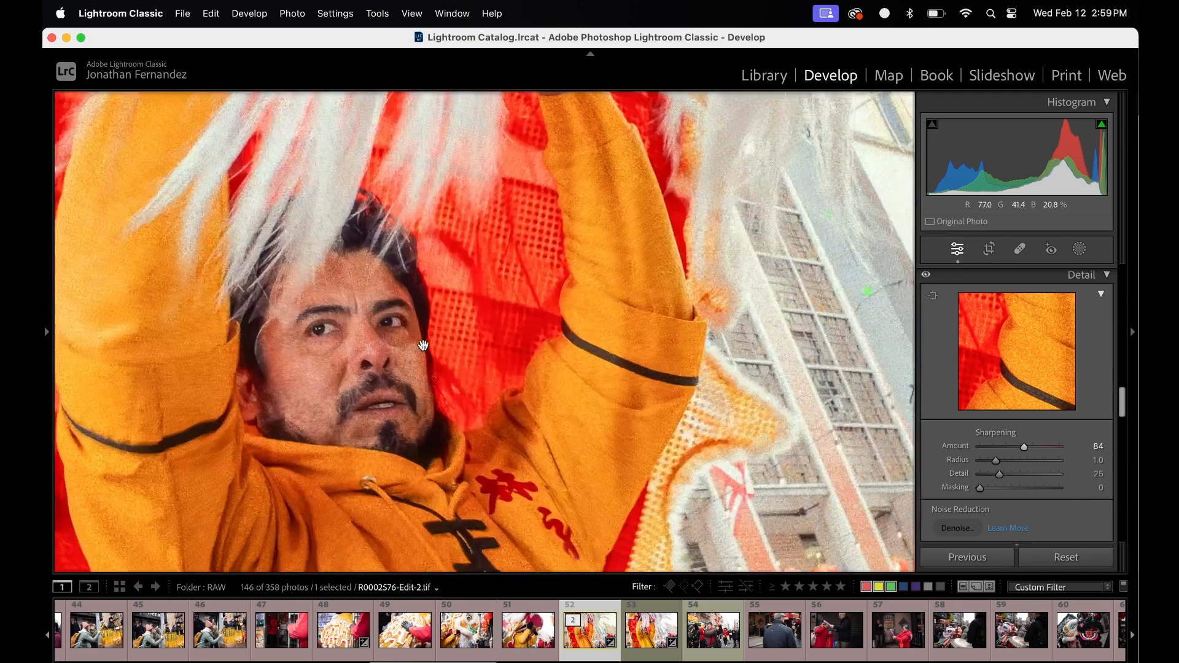
left_click_drag(1029, 449, 1025, 448)
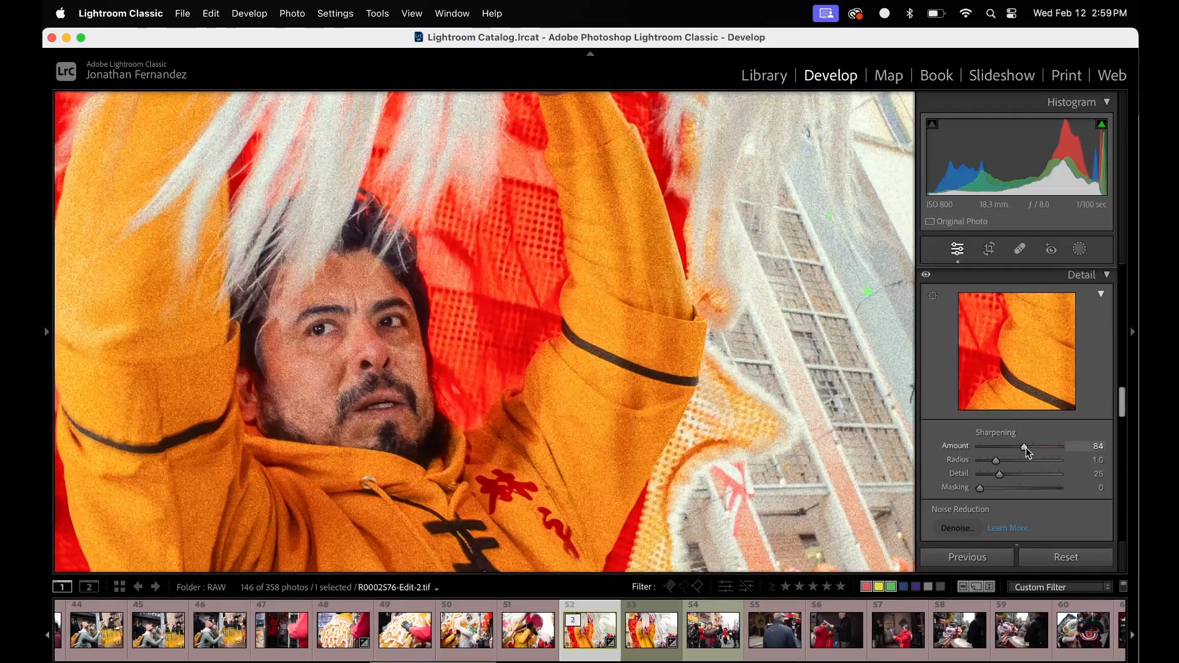
left_click_drag(980, 488, 1042, 495)
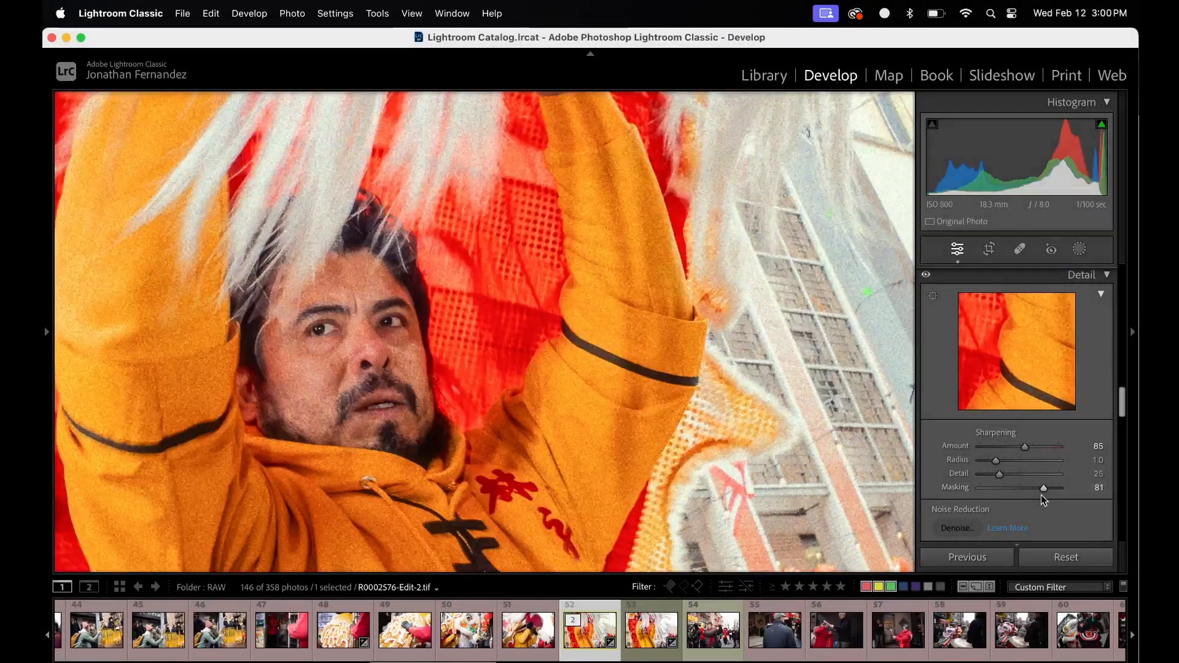
Compare the photo with and without the Detail adjustments, and check the whole image.
left_click(930, 276)
left_click_drag(682, 262, 672, 263)
left_click(672, 261)
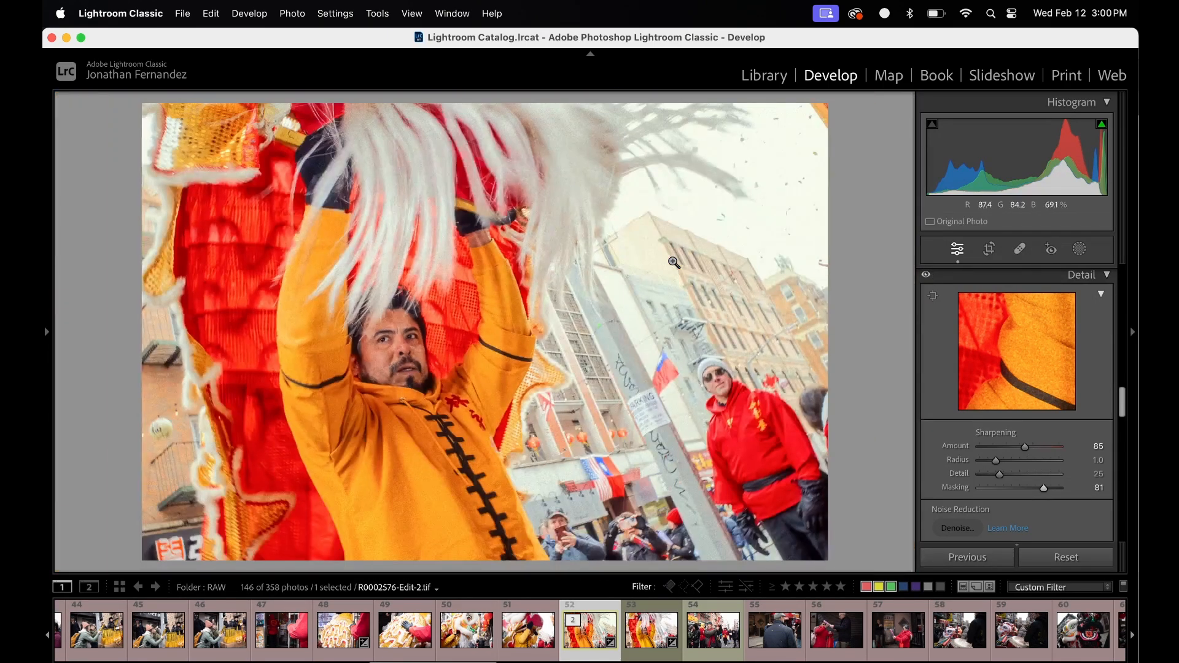
scroll(978, 411, "down", 3)
scroll(932, 416, "down", 4)
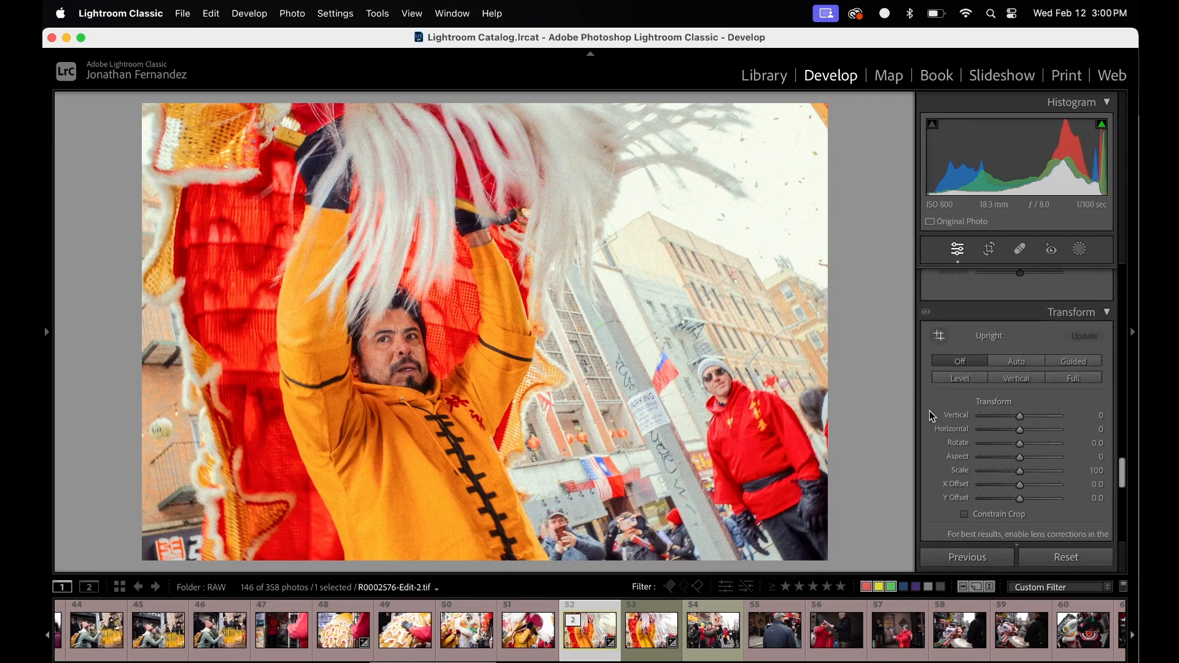
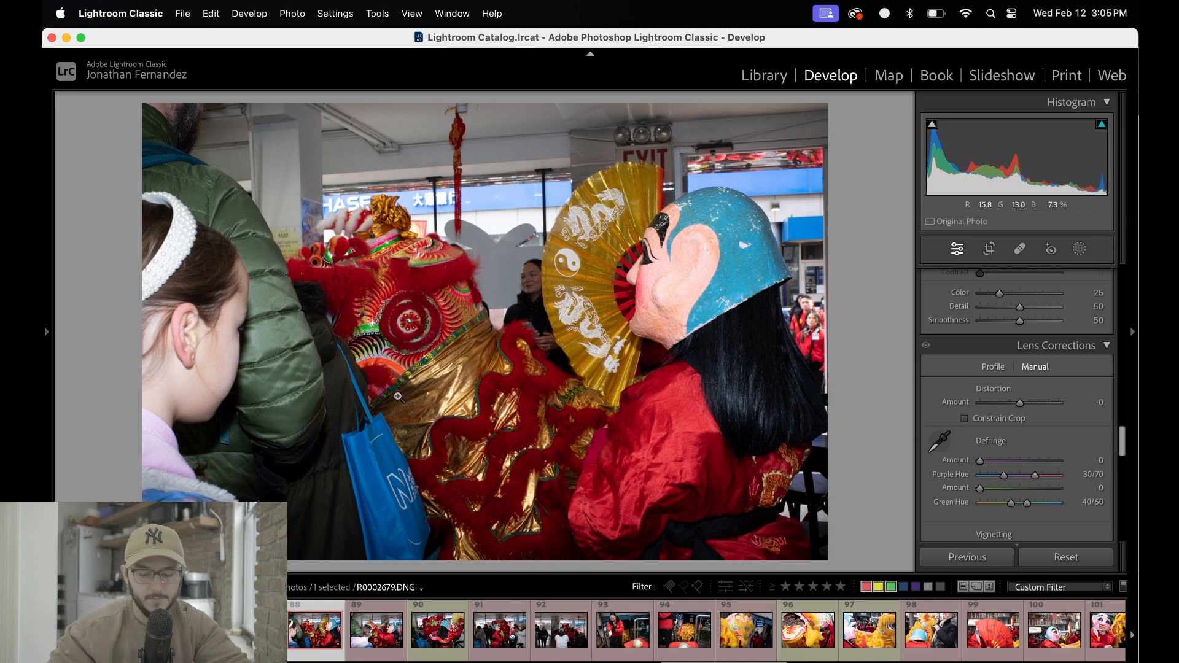
Browse the indoor lion dance shots and return to the one with the red lion and open gold fan.
left_click(376, 630)
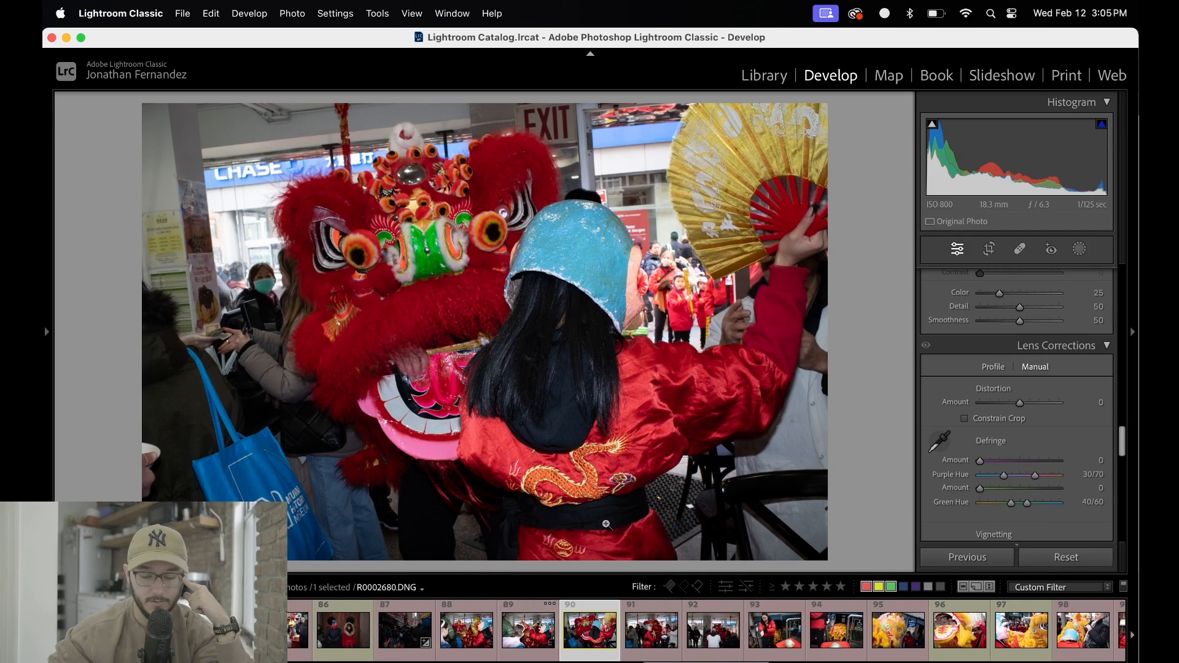
left_click(537, 640)
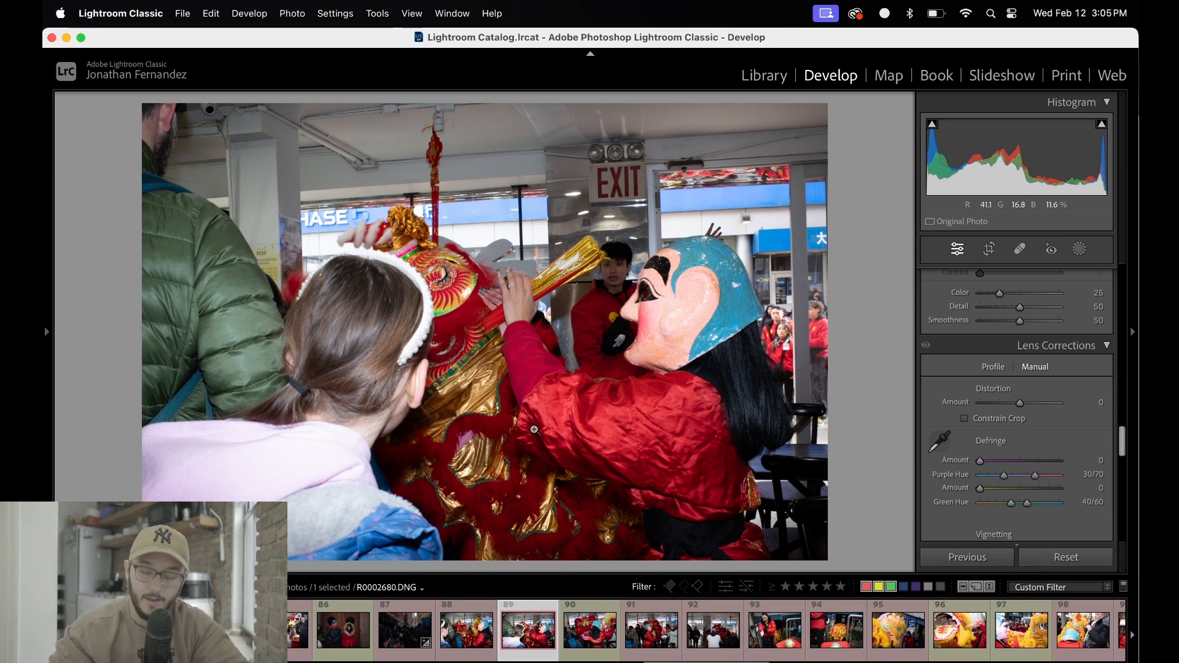
key("Right")
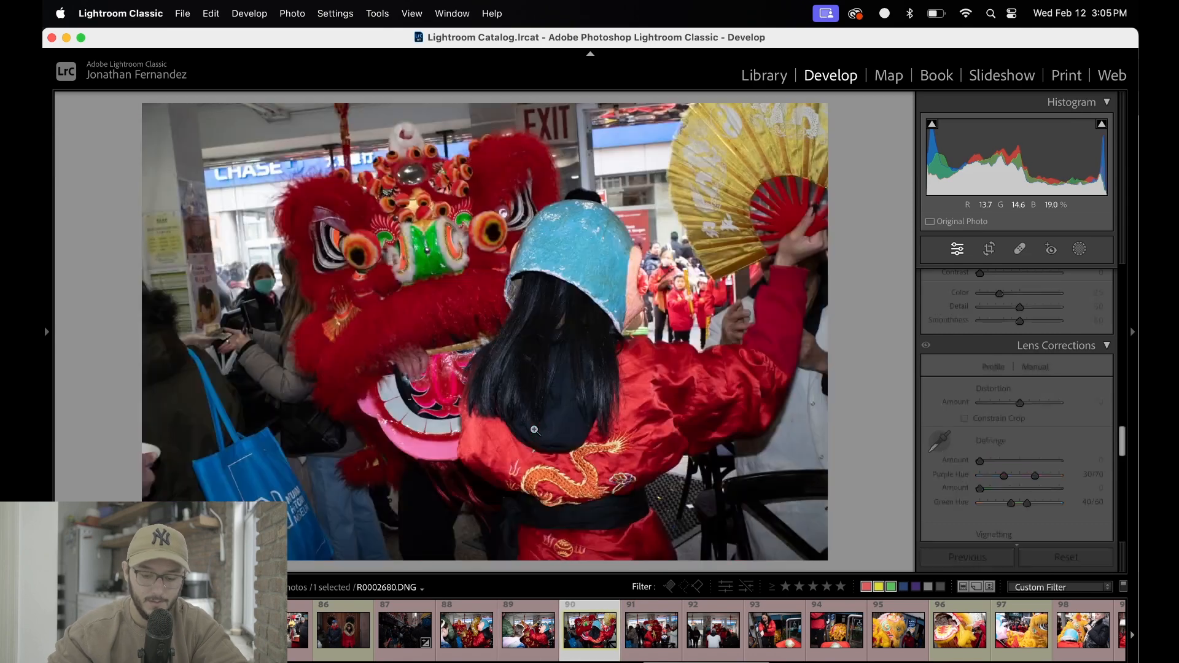
key("Right")
key("Left")
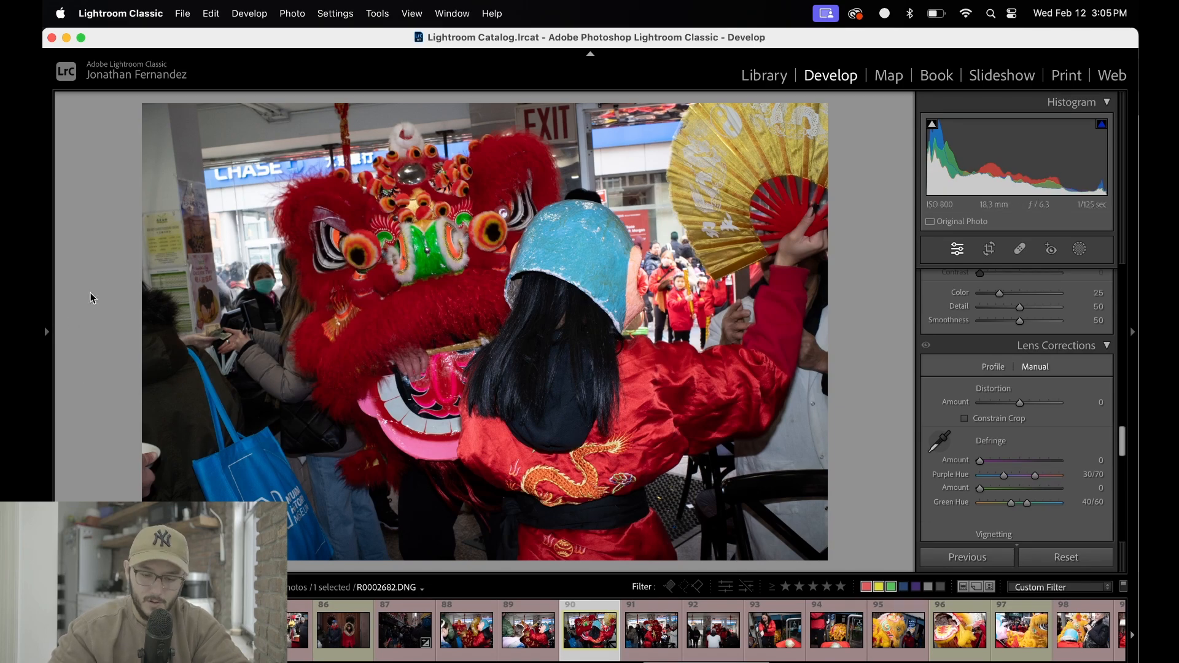
Inspect the masked dancer, the gold fan and the crowd in the background up close.
left_click(550, 257)
left_click_drag(531, 260, 357, 409)
scroll(358, 409, "right", 5)
scroll(357, 430, "down", 5)
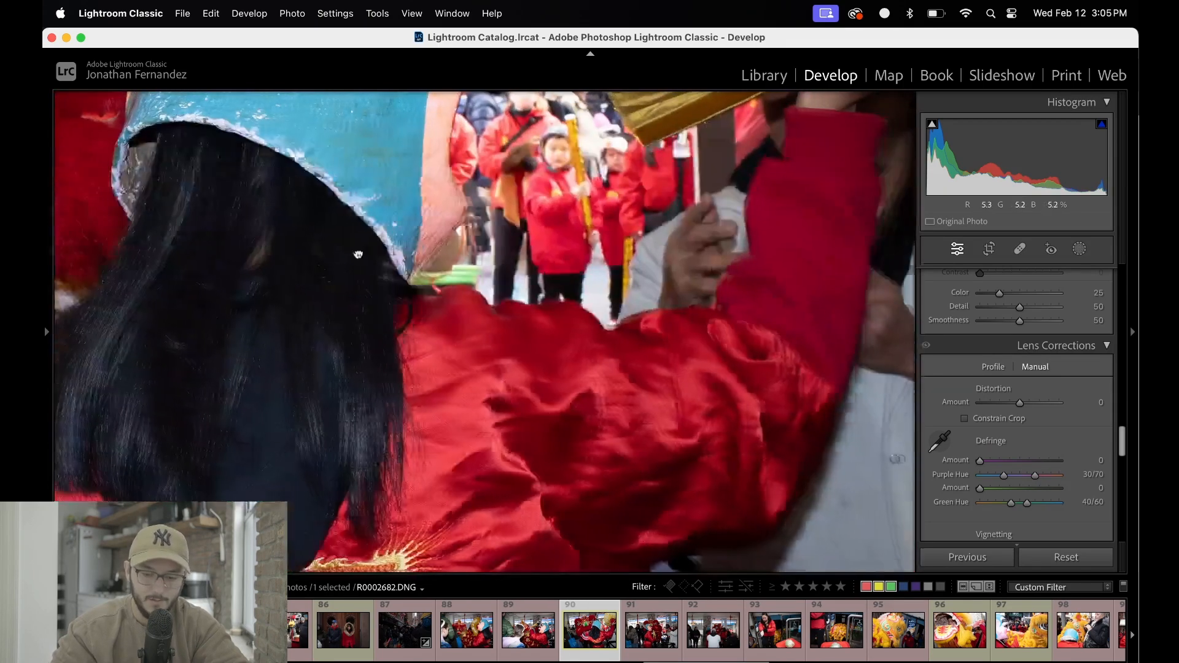
scroll(360, 452, "up", 5)
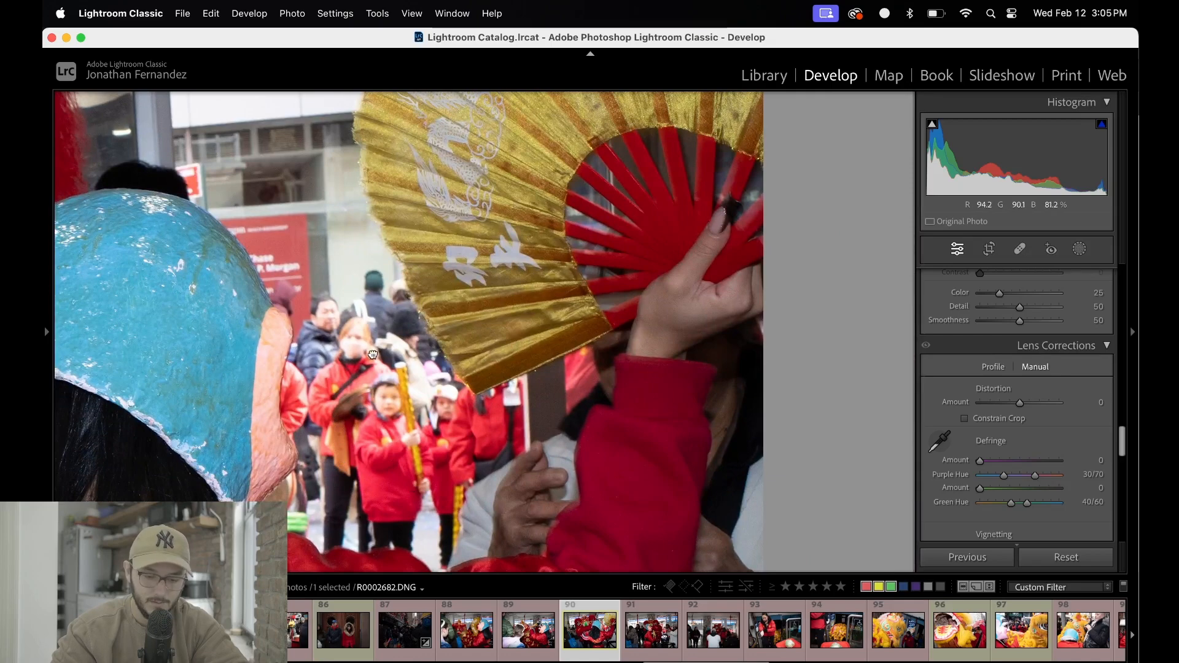
left_click(400, 340)
Browse forward through the parade photos to the woman holding a camera beside the yellow lion.
key("Right")
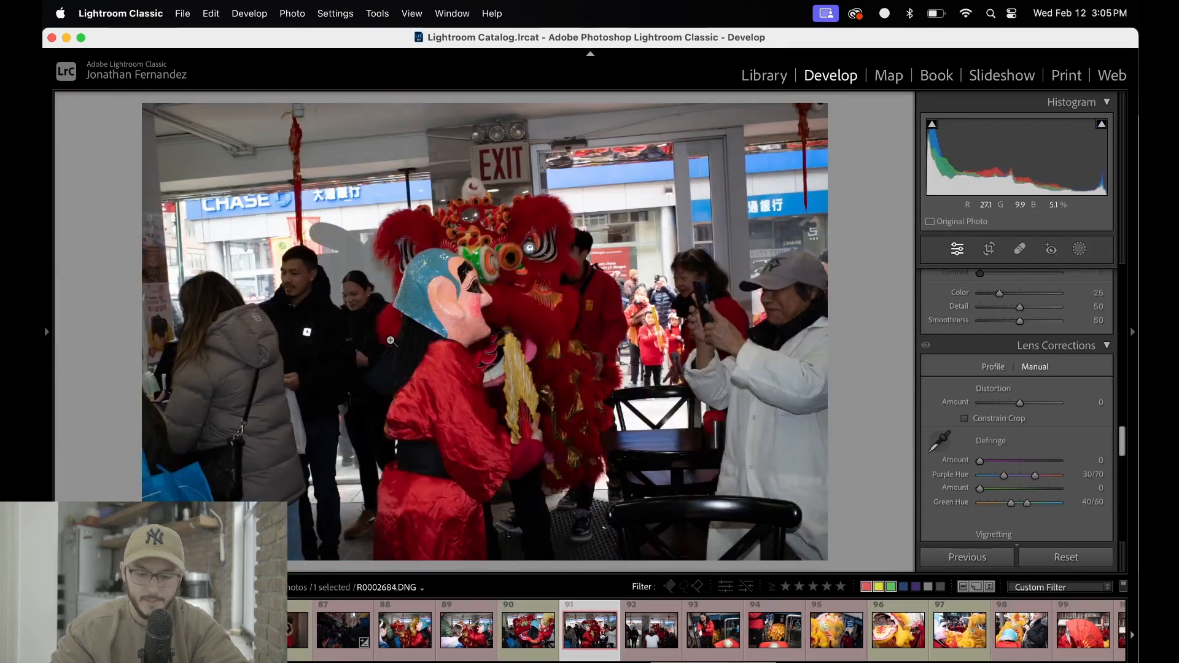
key("Right")
key("Right")
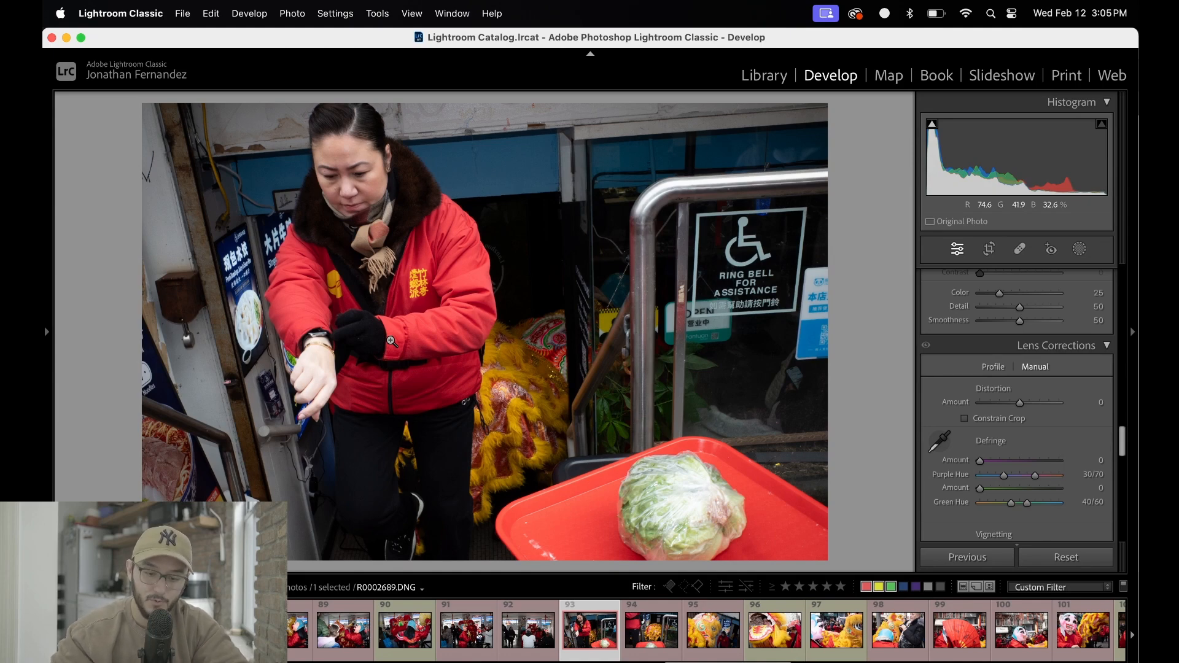
key("Right")
key("Right")
key("Right")
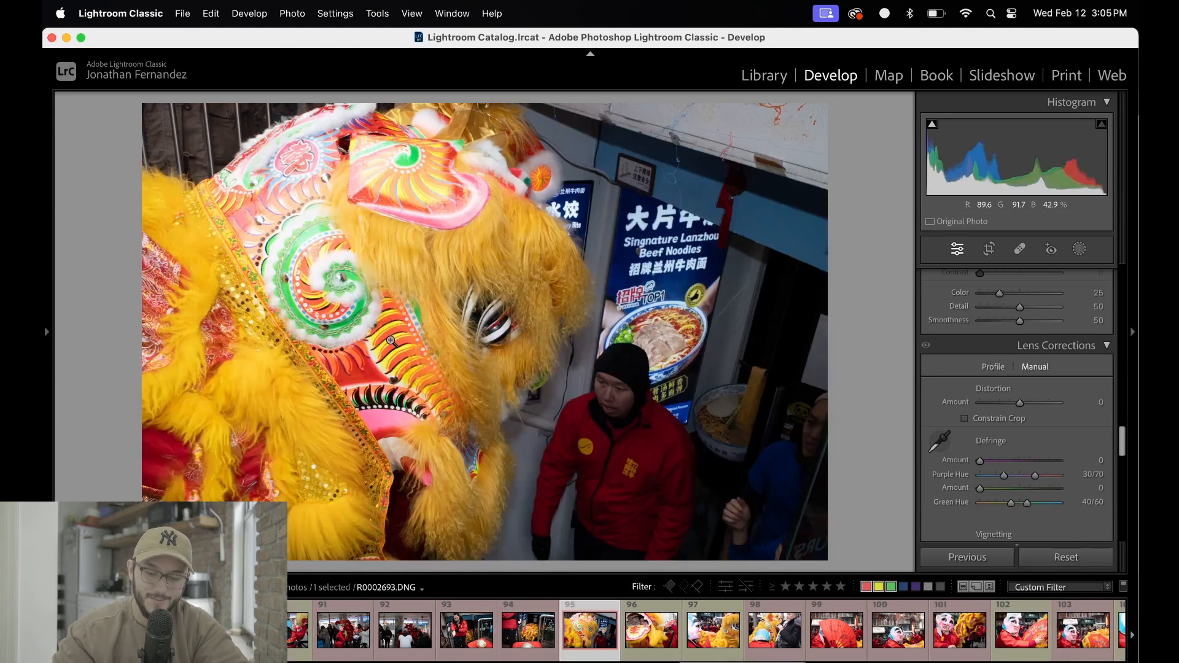
key("Right")
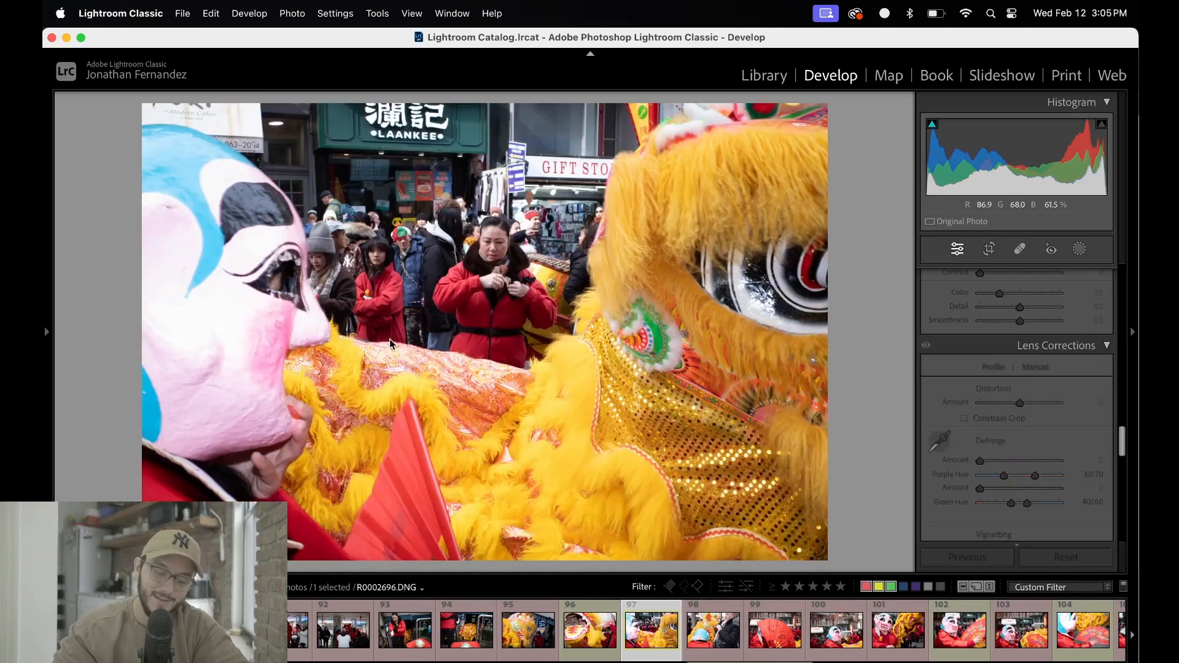
key("Right")
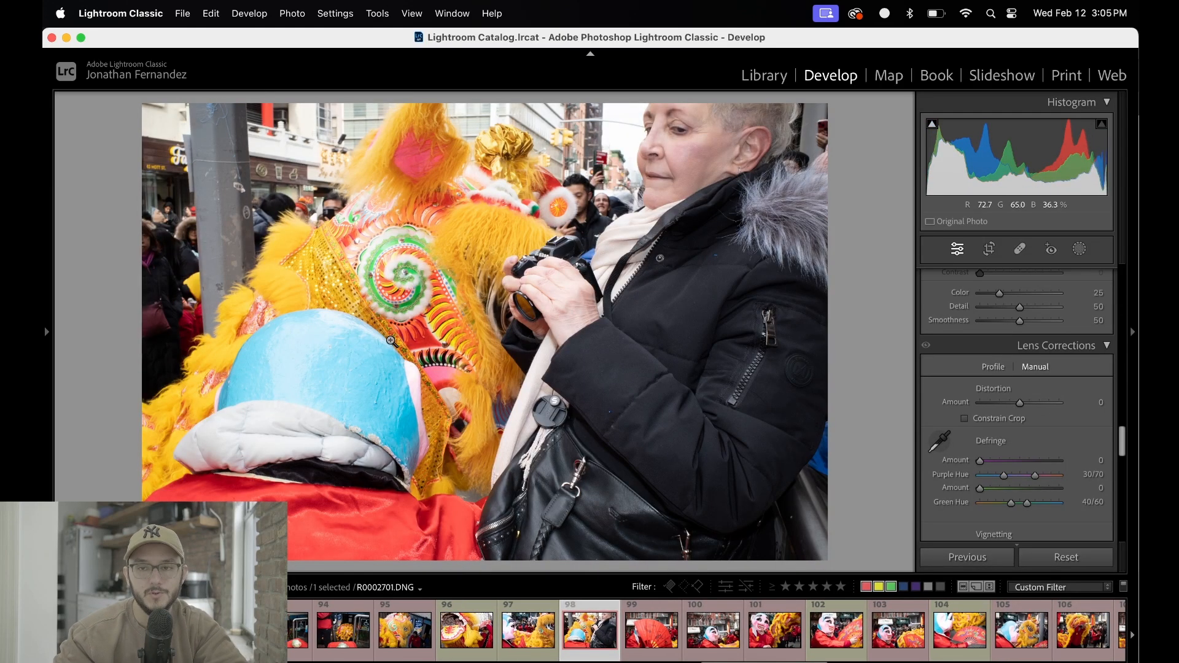
key("Right")
key("Left")
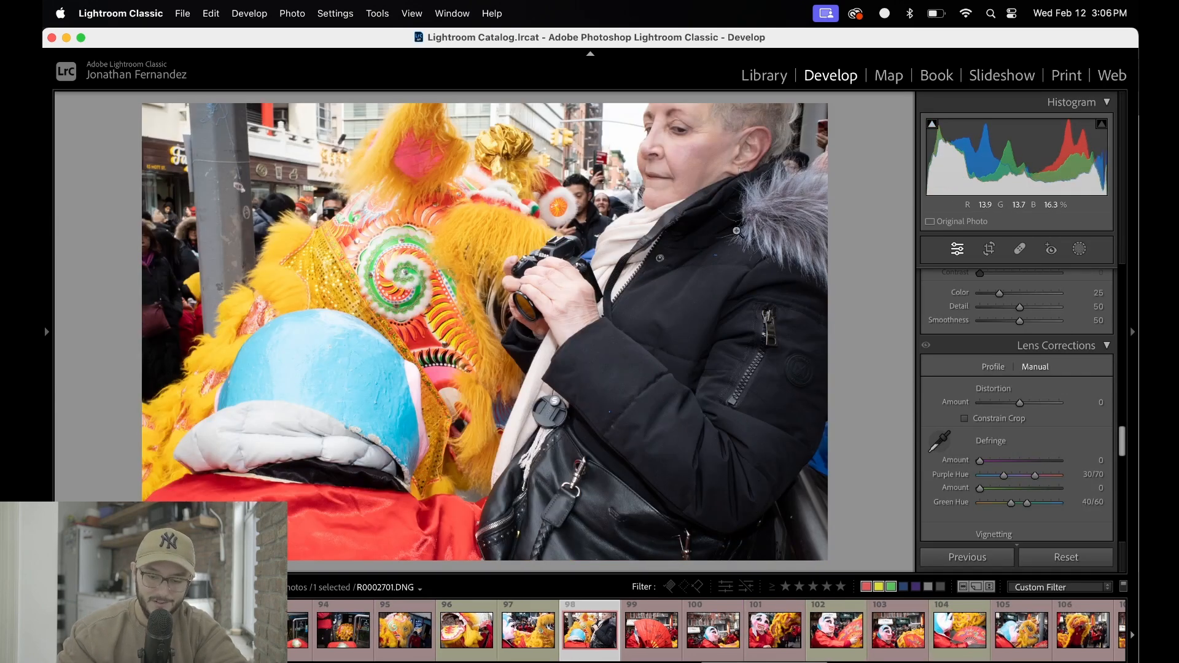
Browse through the pink-masked dancer shots to the photo of the yellow lion throwing lettuce.
key("Right")
key("Right")
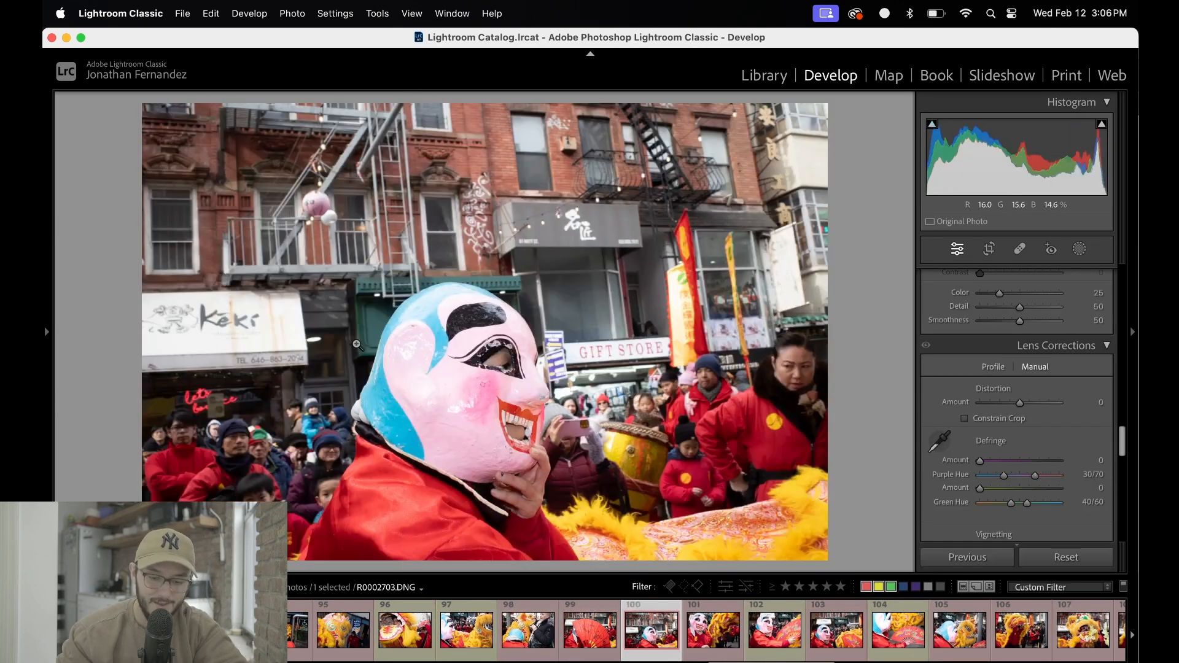
key("Right")
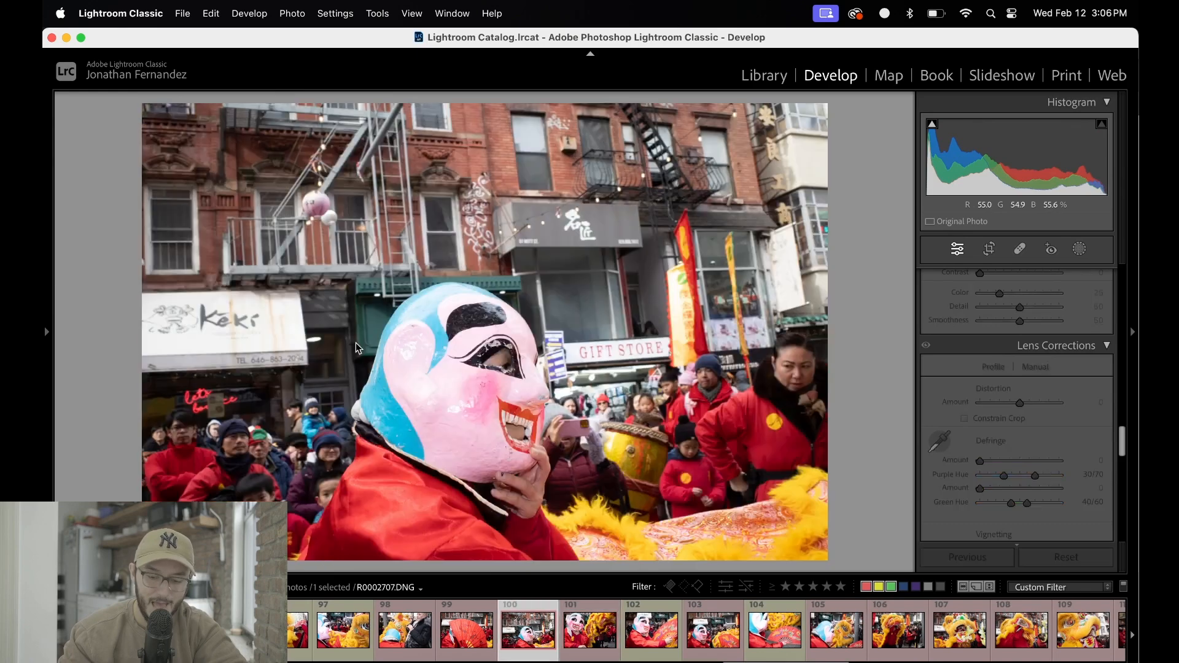
key("Right")
key("Right")
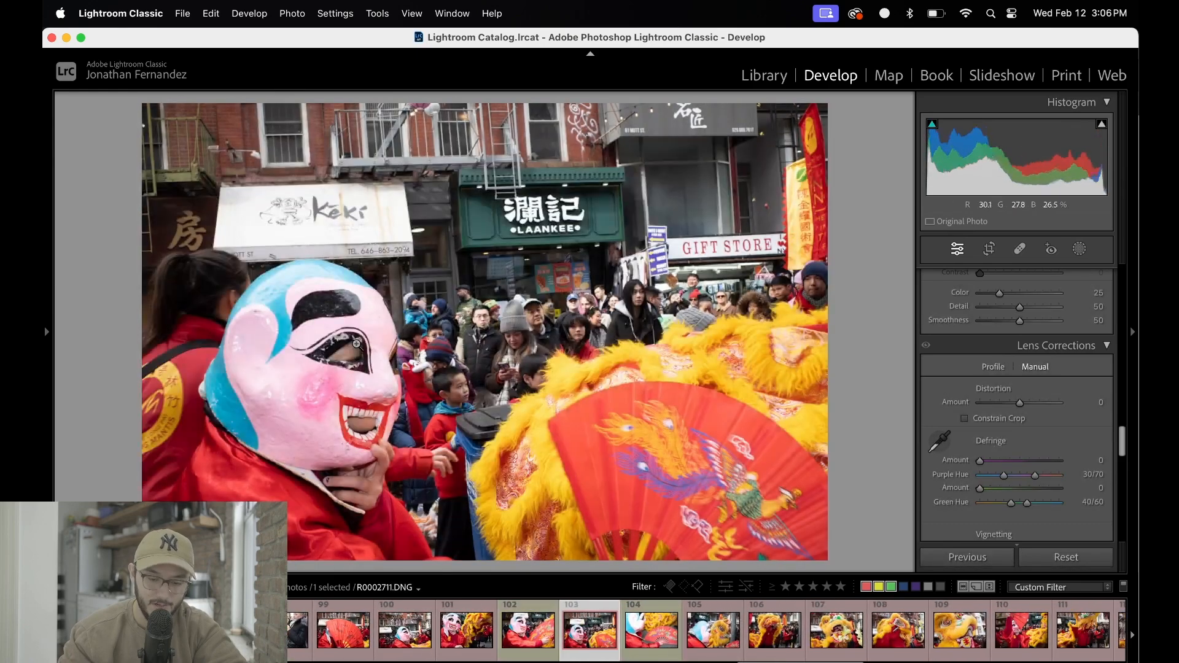
key("Right")
key("Right")
key("Right")
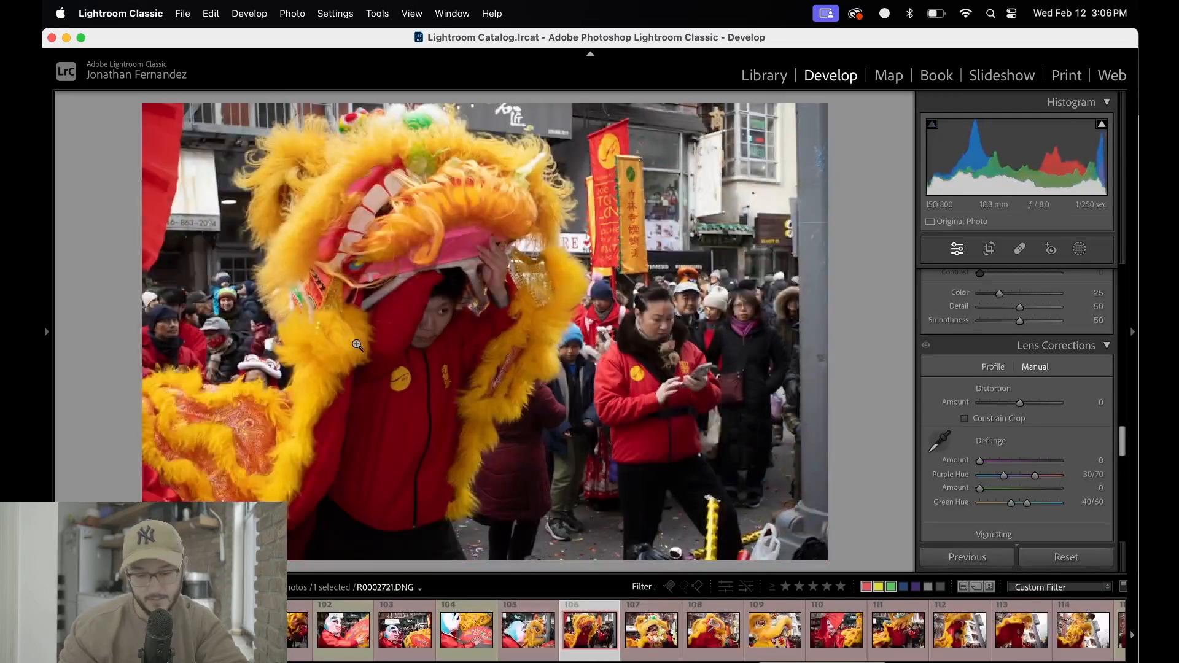
key("Right")
key("Right")
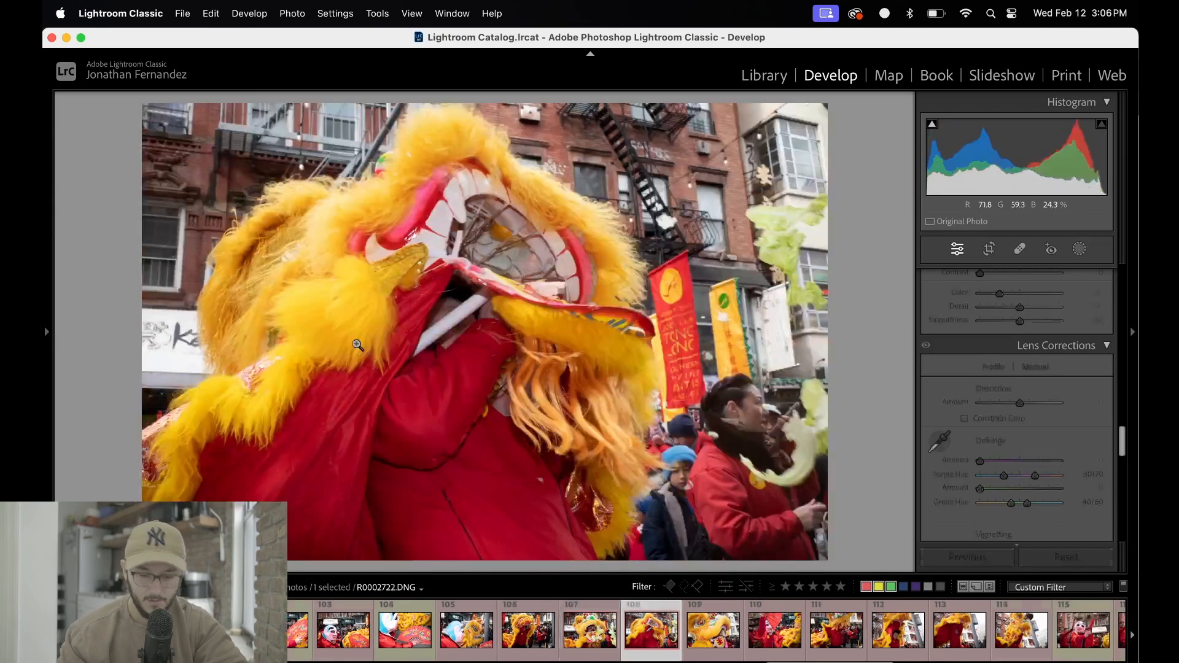
key("Left")
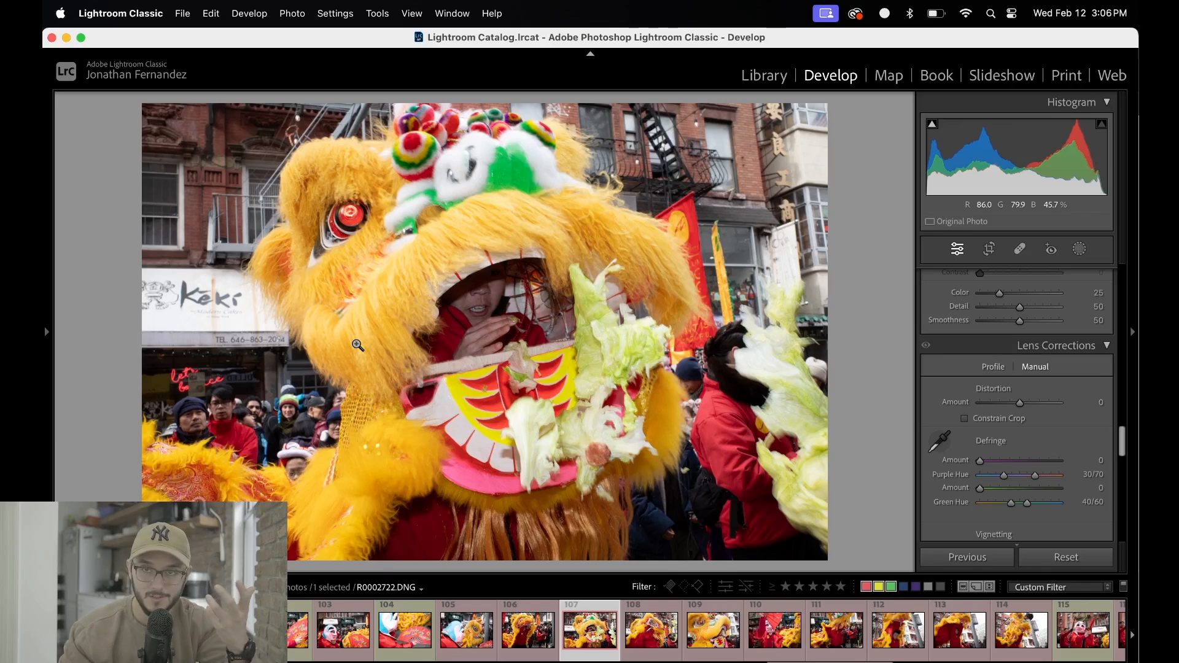
Browse onward to the pink-masked performer holding a red fan, and inspect the mask up close.
key("Right")
key("Right")
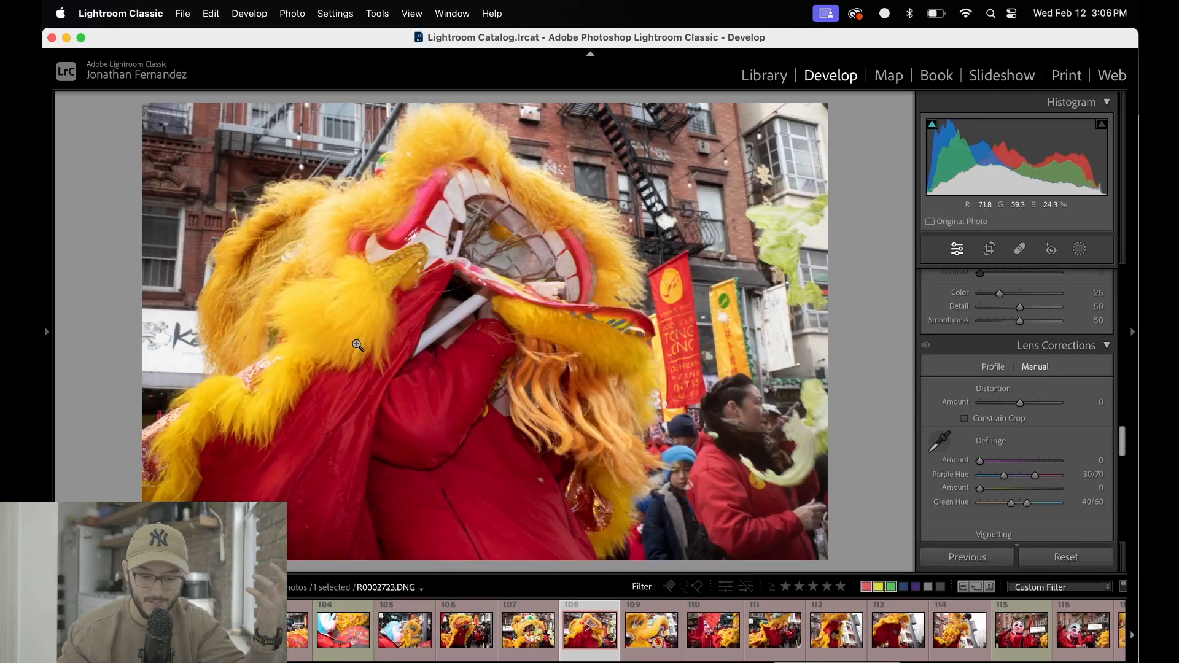
key("Right")
key("Right")
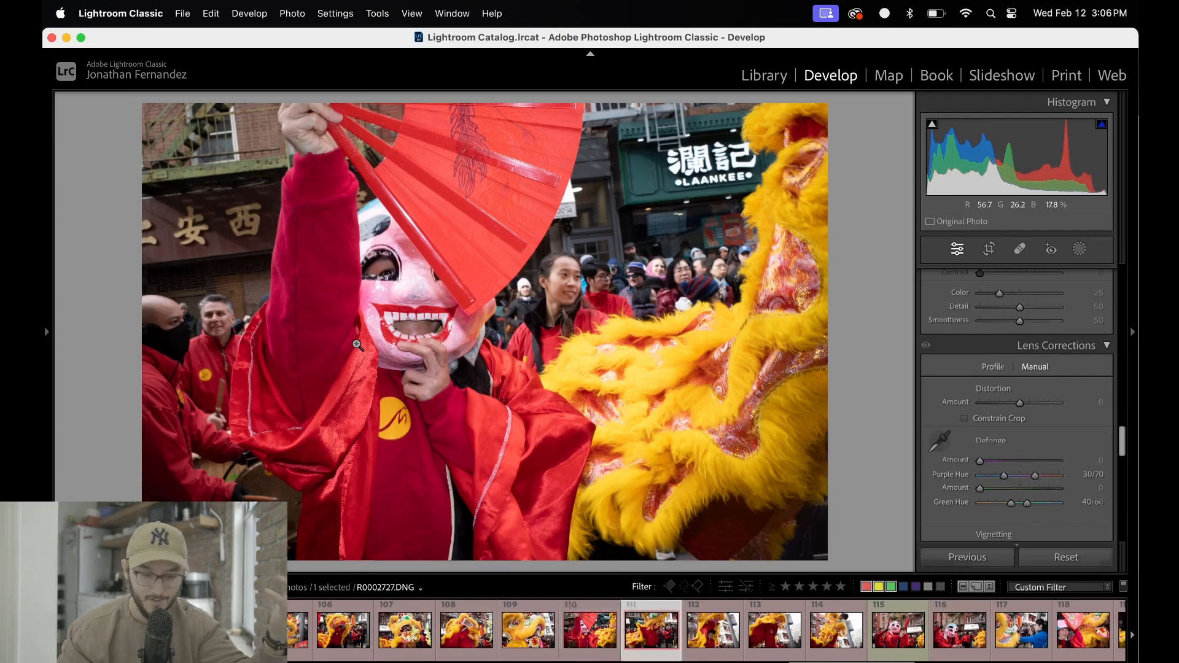
key("Right")
key("Right")
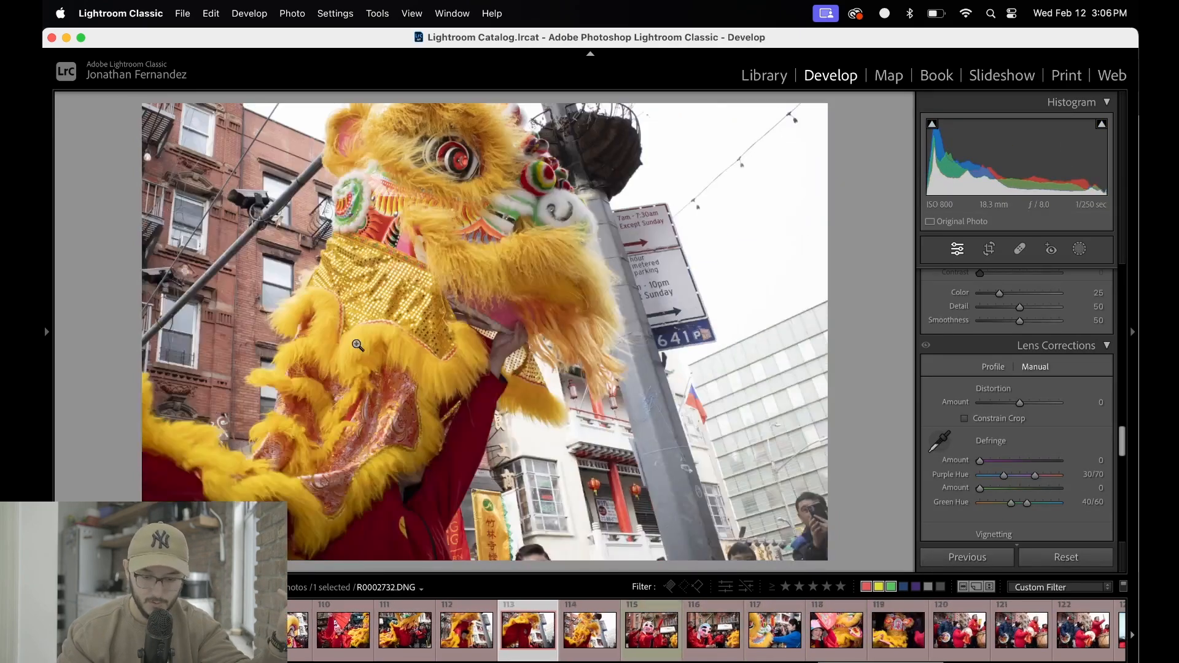
key("Right")
key("Right")
key("Right")
key("Left")
left_click(498, 277)
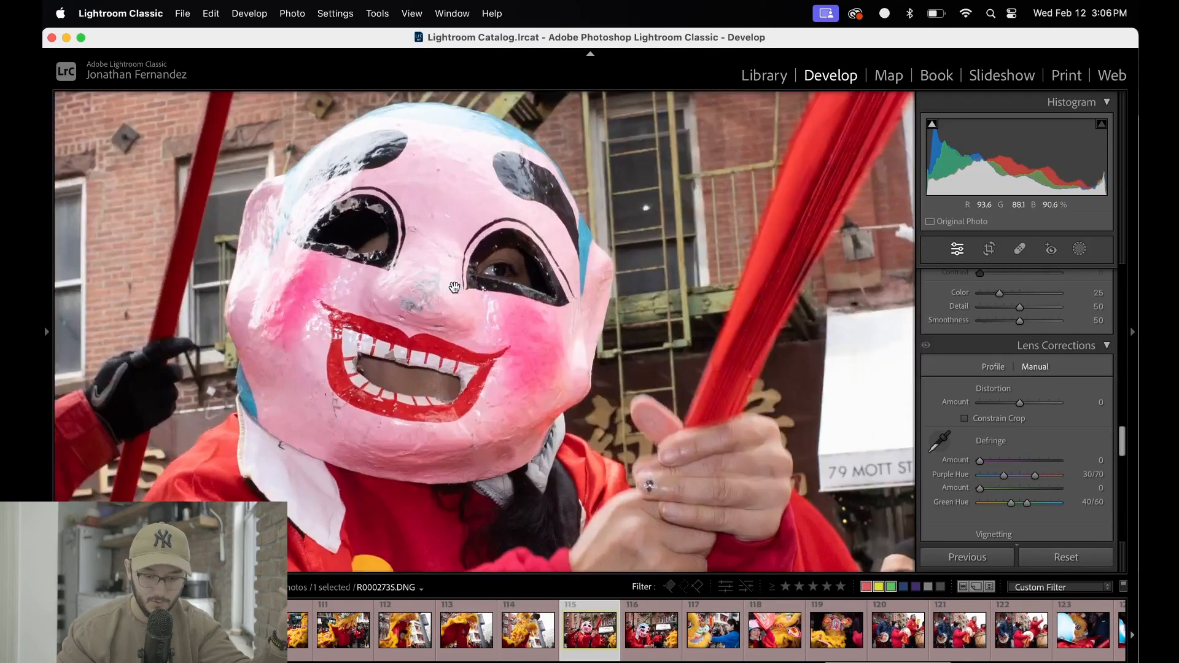
left_click(503, 275)
View the following photos up to the yellow lion head with Chinese characters on its forehead.
key("Right")
key("Right")
key("Right")
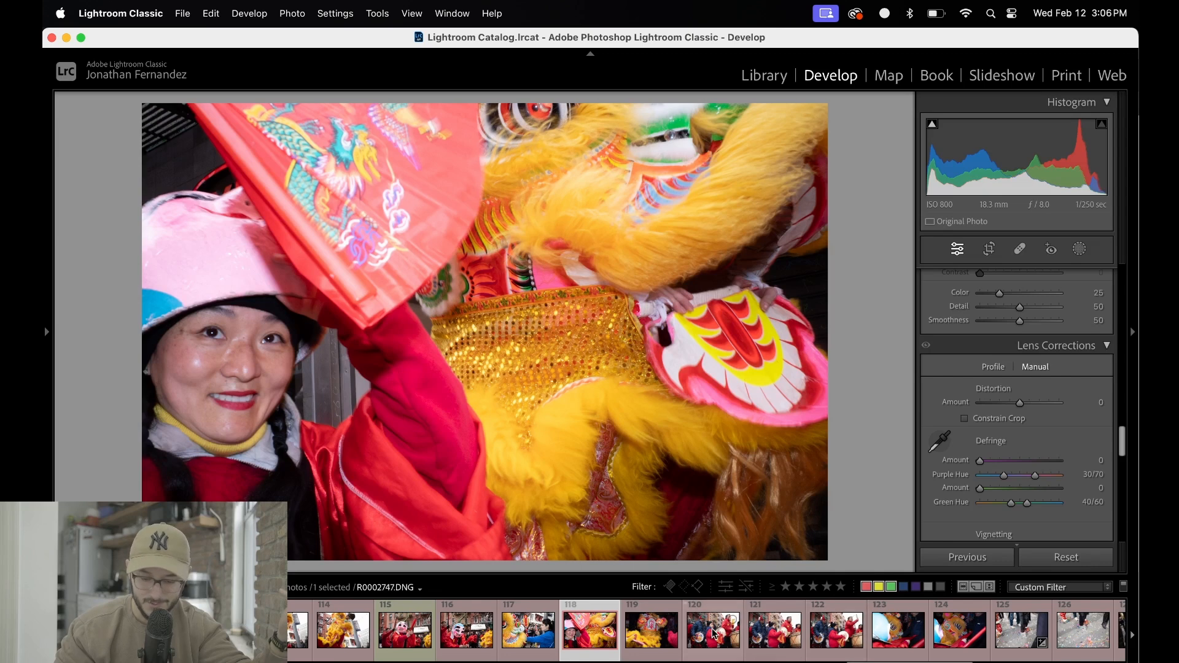
left_click(656, 637)
scroll(656, 636, "up", 10)
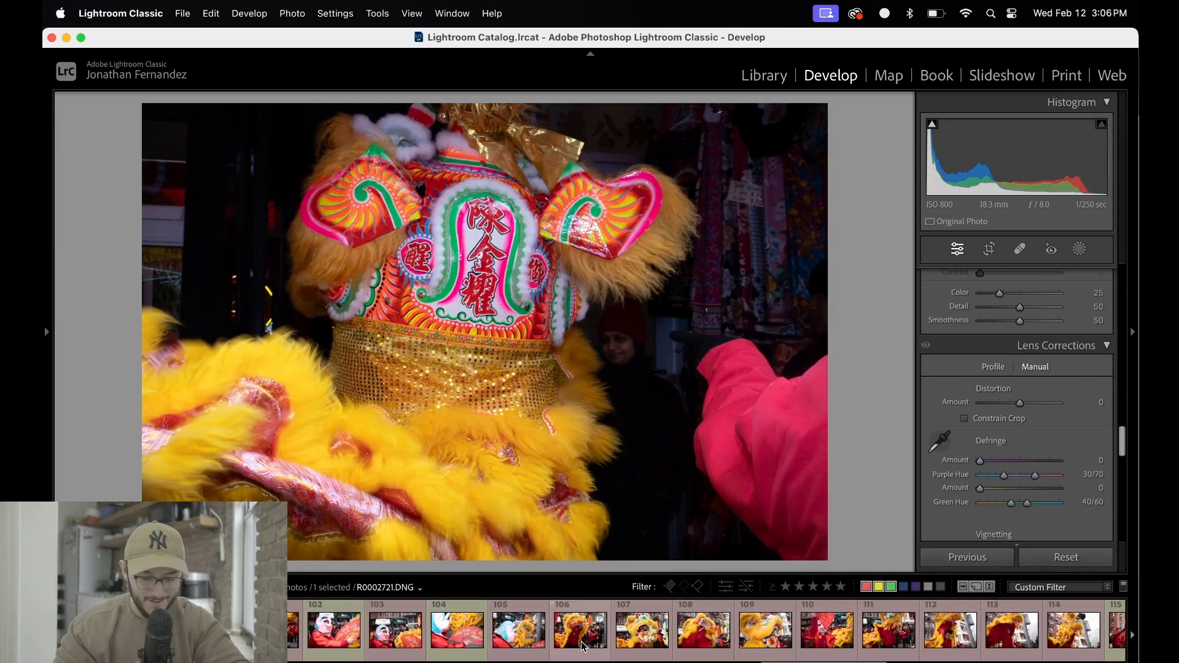
Go back through the parade shots to photo R0002696.DNG and inspect the dancer's face inside the lion's mouth up close.
left_click(350, 638)
key("Left")
key("Left")
key("Left")
key("Left")
key("Left")
key("Left")
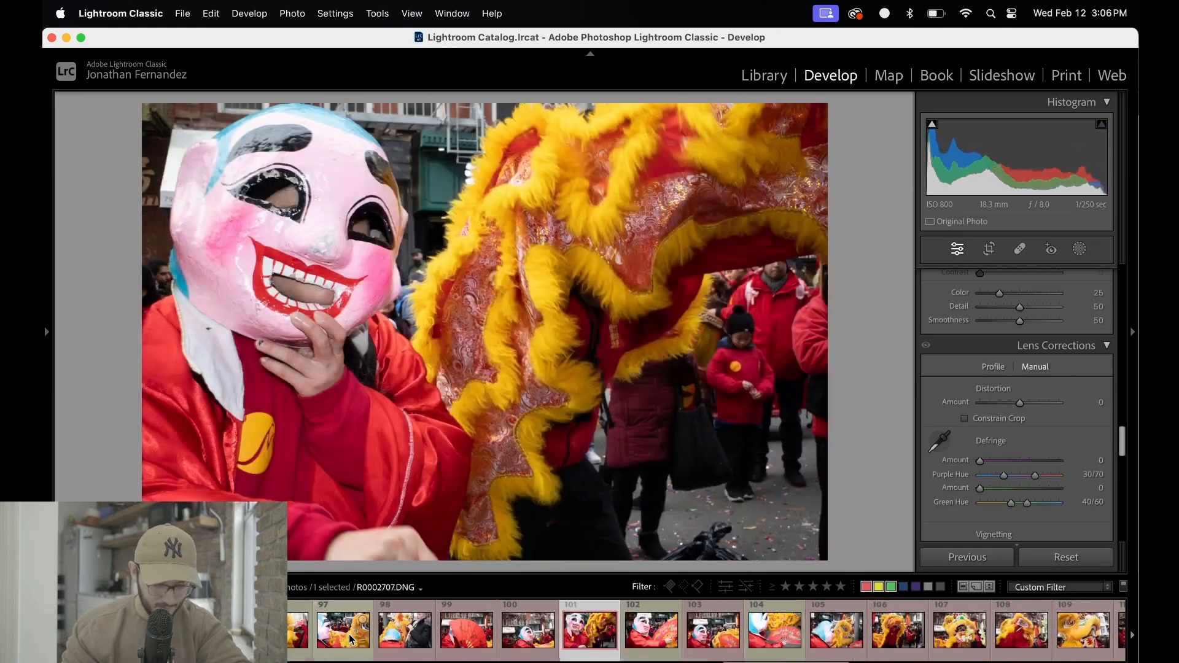
key("Left")
key("Left")
key("Left")
key("Left")
key("Left")
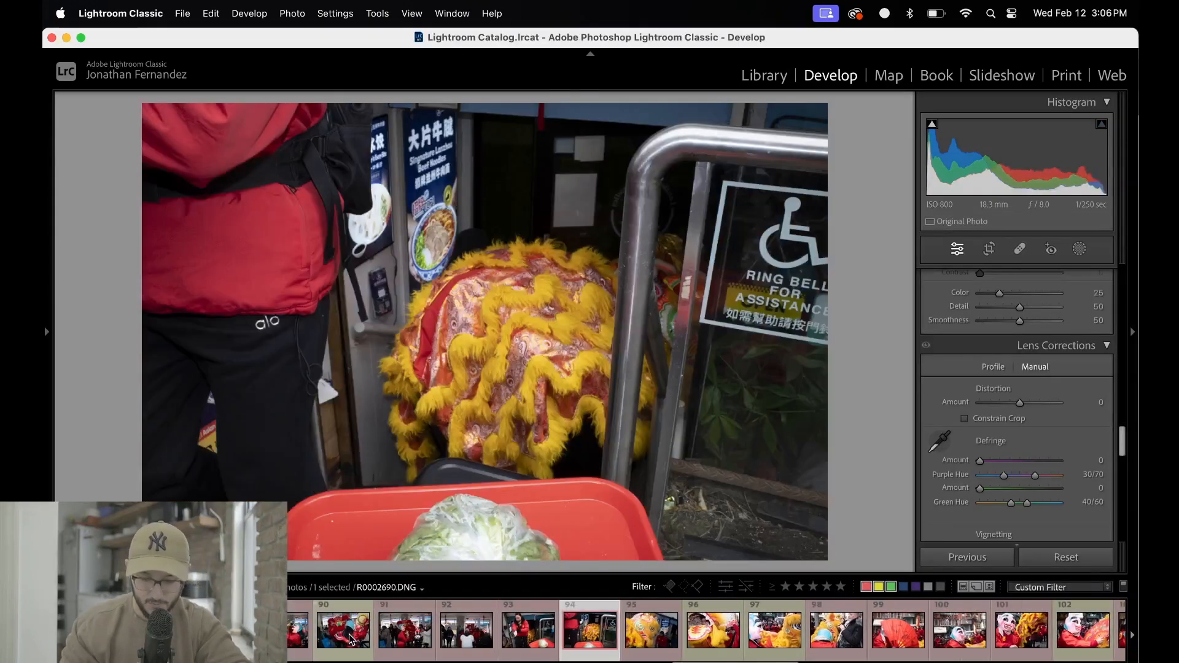
left_click(729, 641)
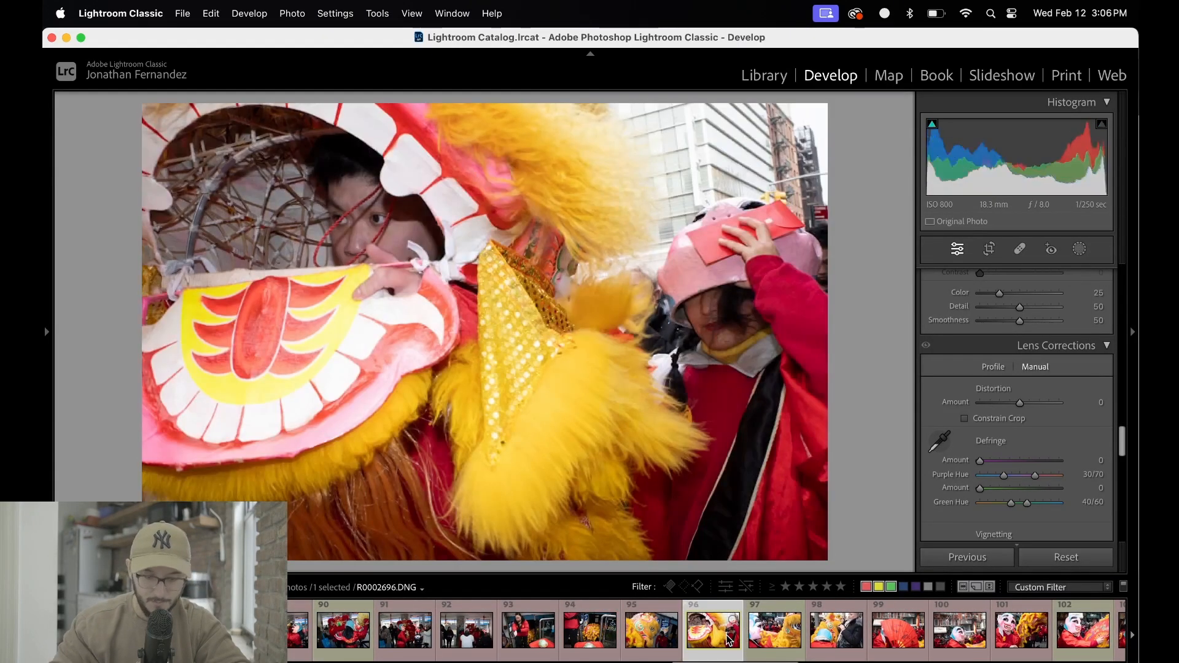
left_click(331, 216)
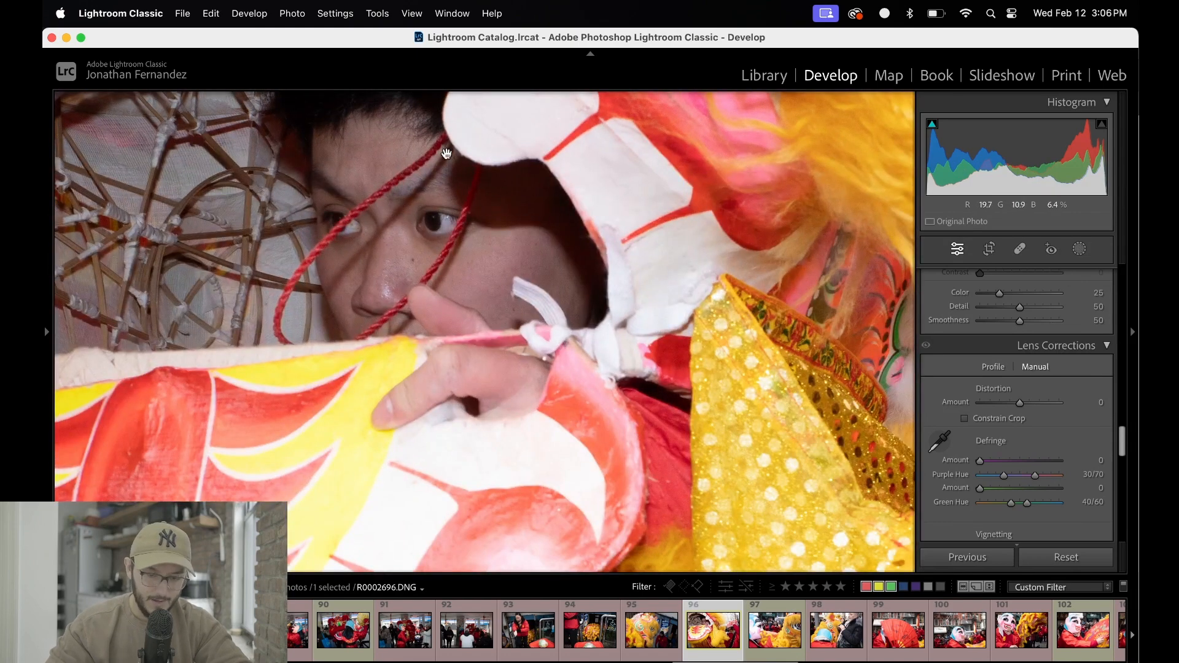
left_click(413, 280)
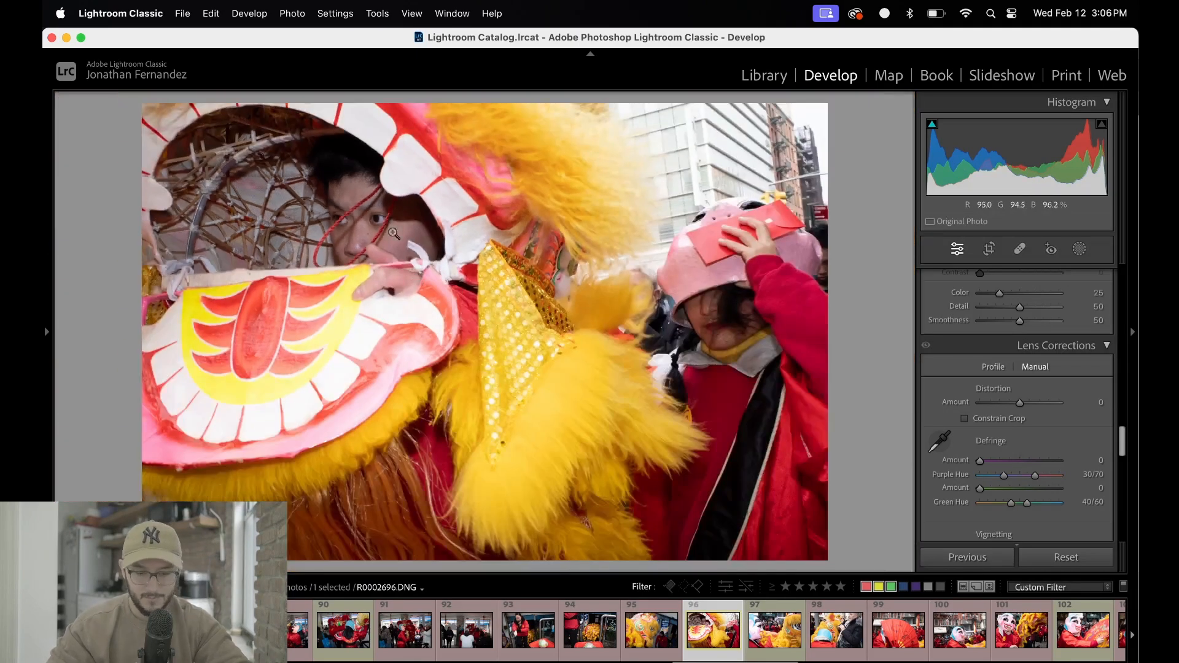
left_click(989, 249)
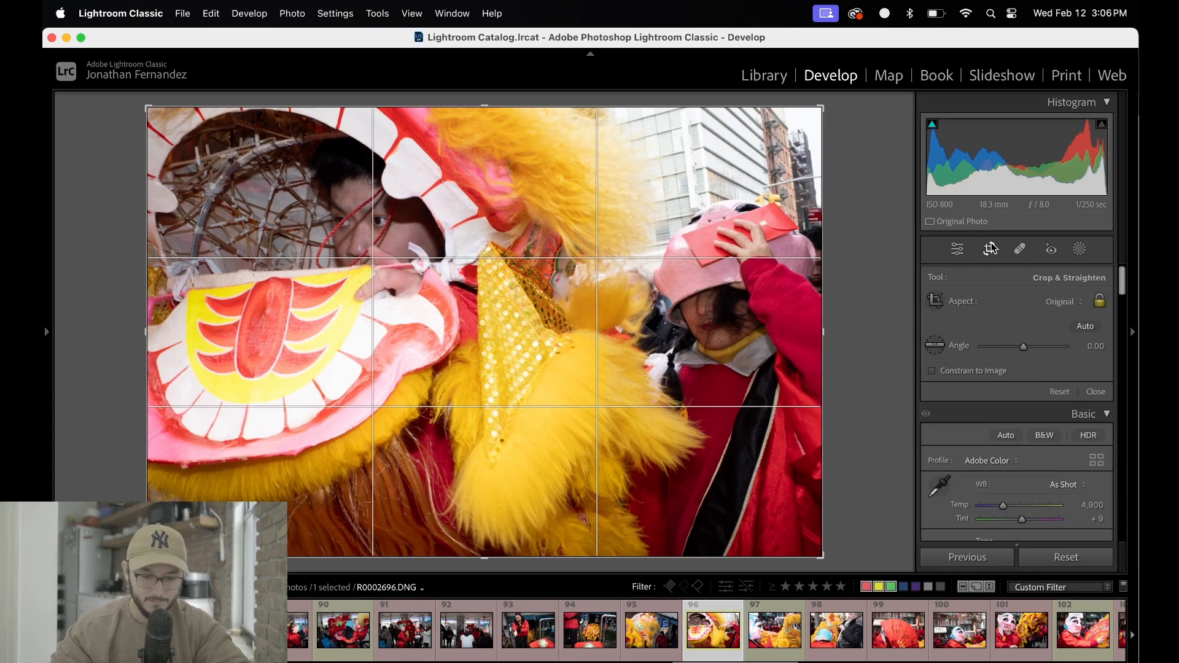
left_click(990, 248)
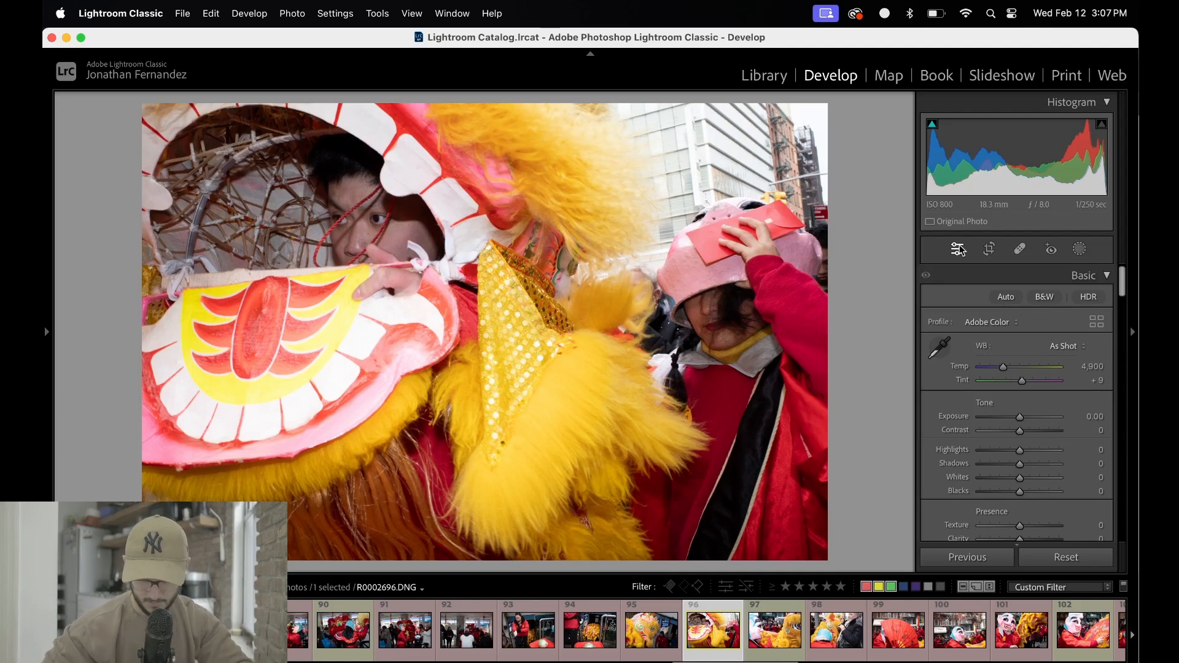
Set the photo's Highlights to -41 and Shadows to +74, and check the dancer's face up close.
mouse_move(1020, 465)
left_mouse_down()
mouse_move(1058, 473)
mouse_move(1008, 455)
left_mouse_up()
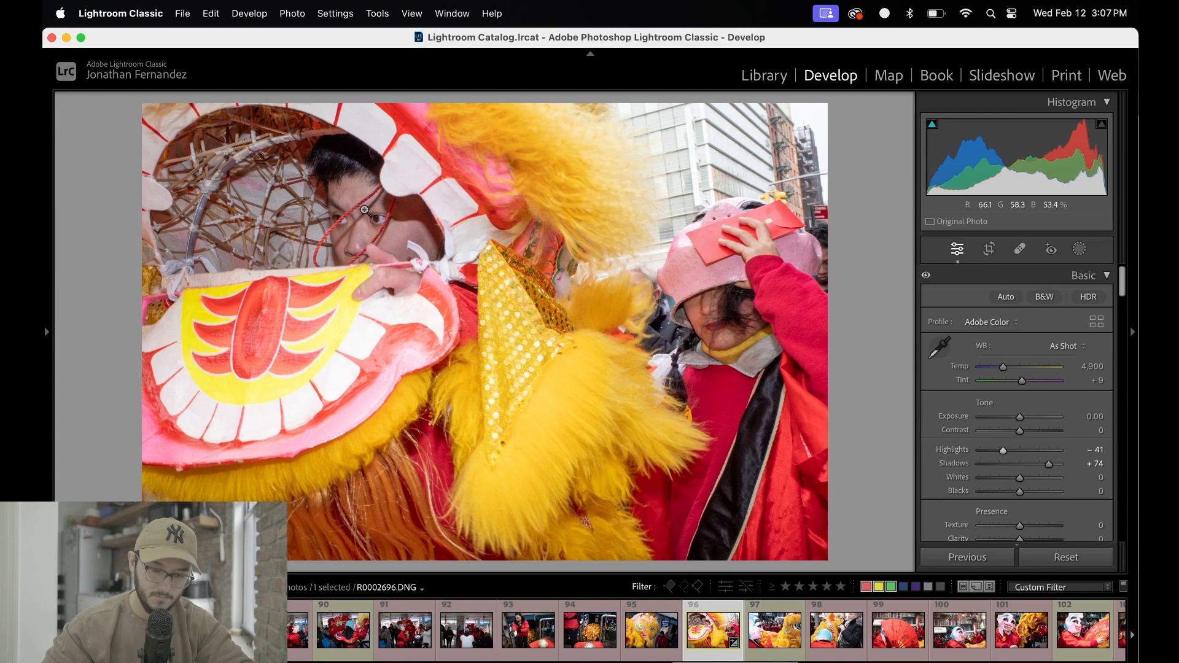
left_click(366, 210)
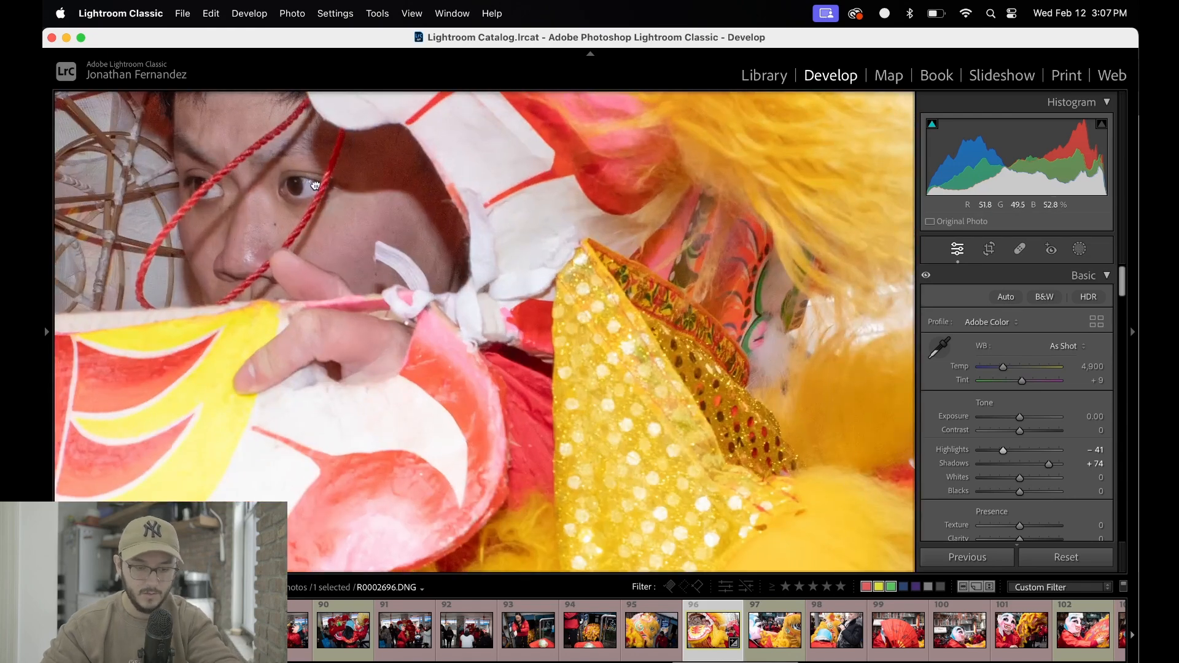
left_click(312, 182)
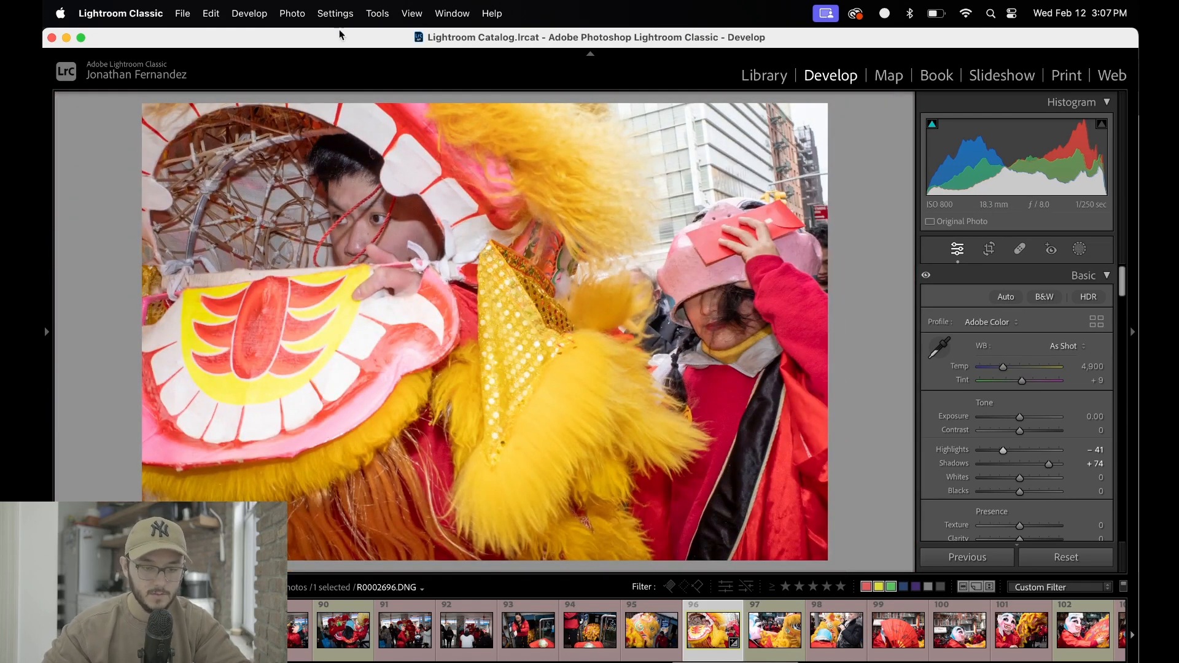
Open a copy of the photo with Lightroom adjustments in the Dehancer Lightroom Plugin.
left_click(294, 13)
mouse_move(332, 104)
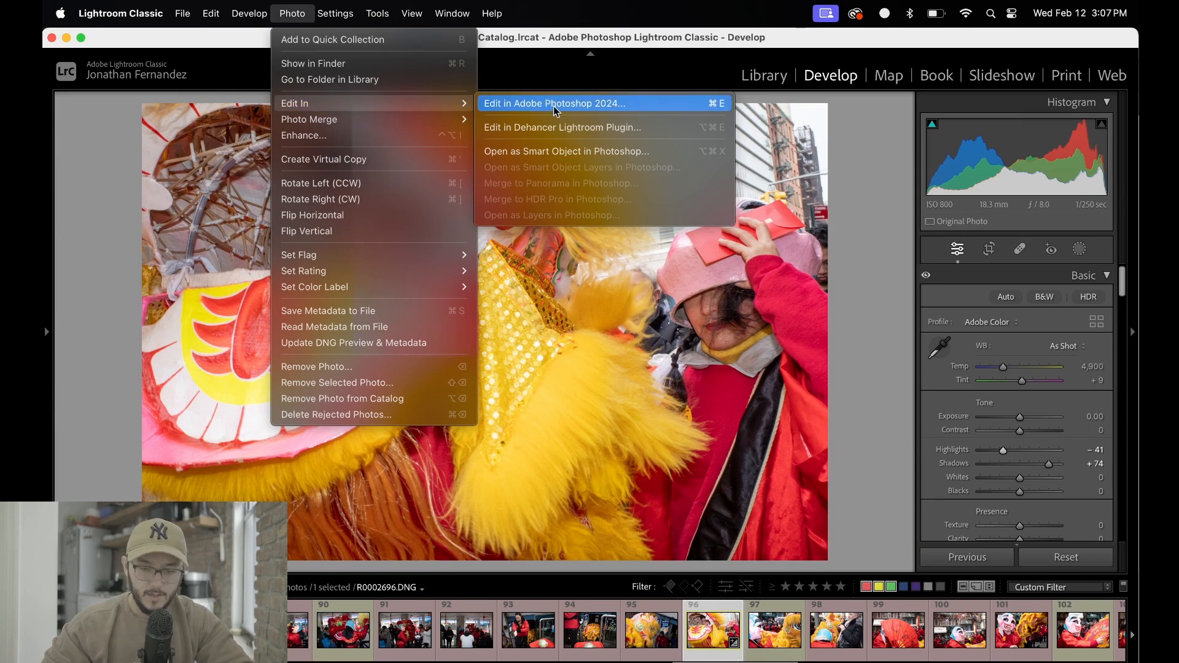
left_click(571, 127)
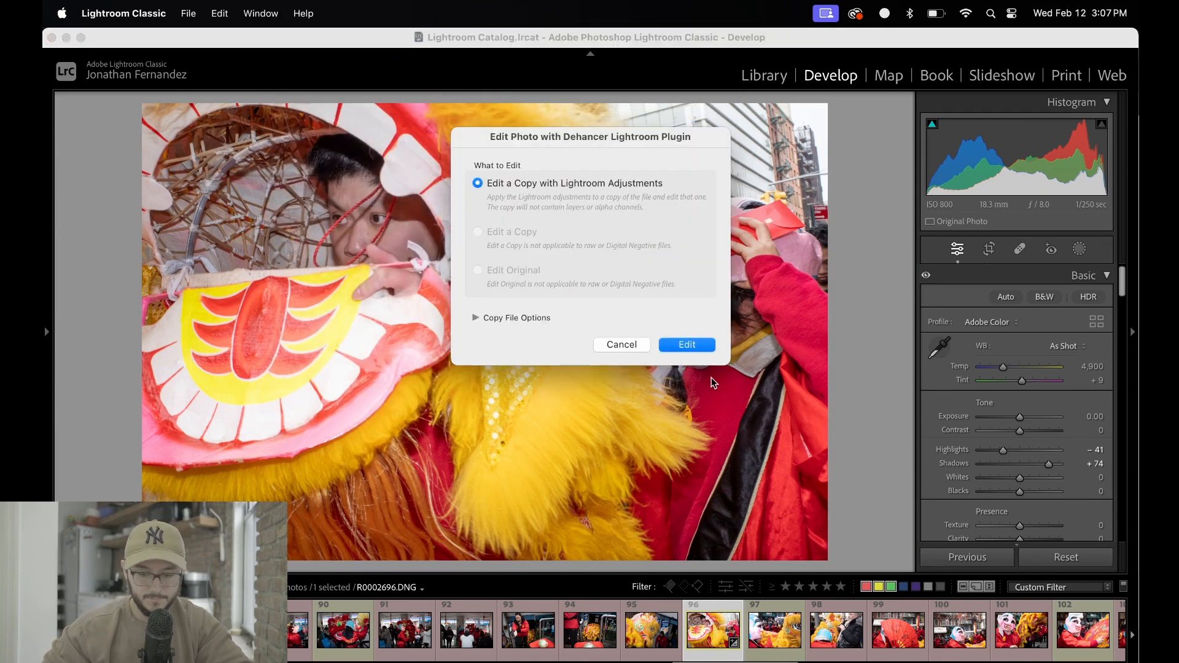
key("Return")
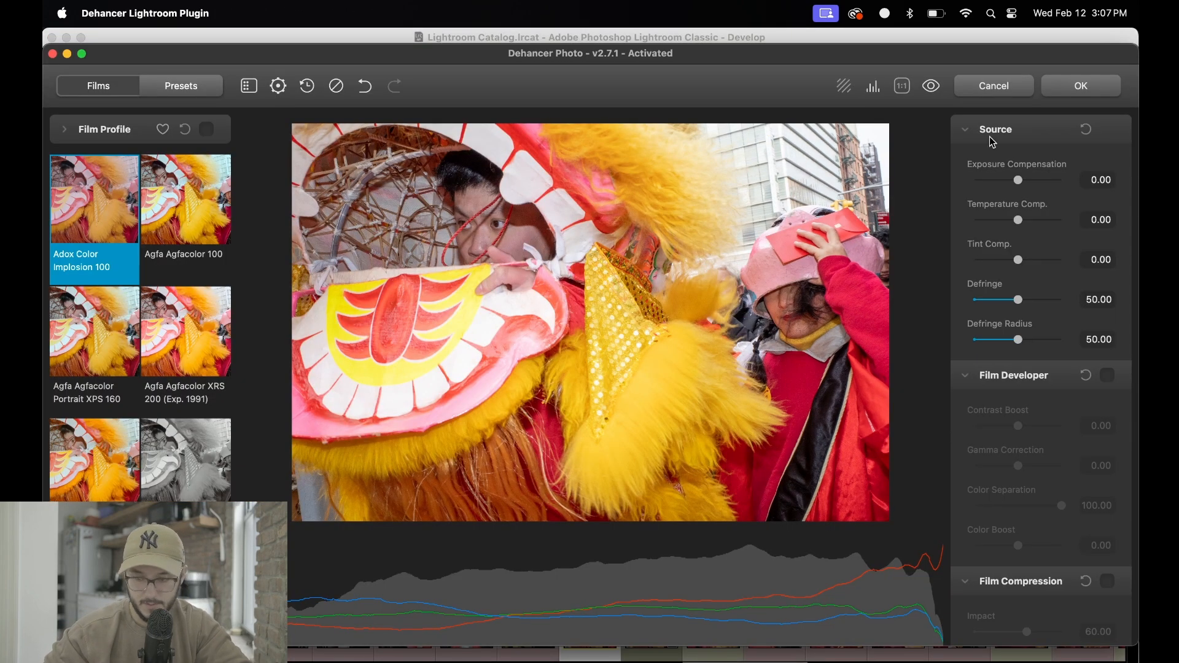
Enable Film Compression for the parade photo.
scroll(1106, 196, "down", 5)
scroll(1106, 196, "up", 1)
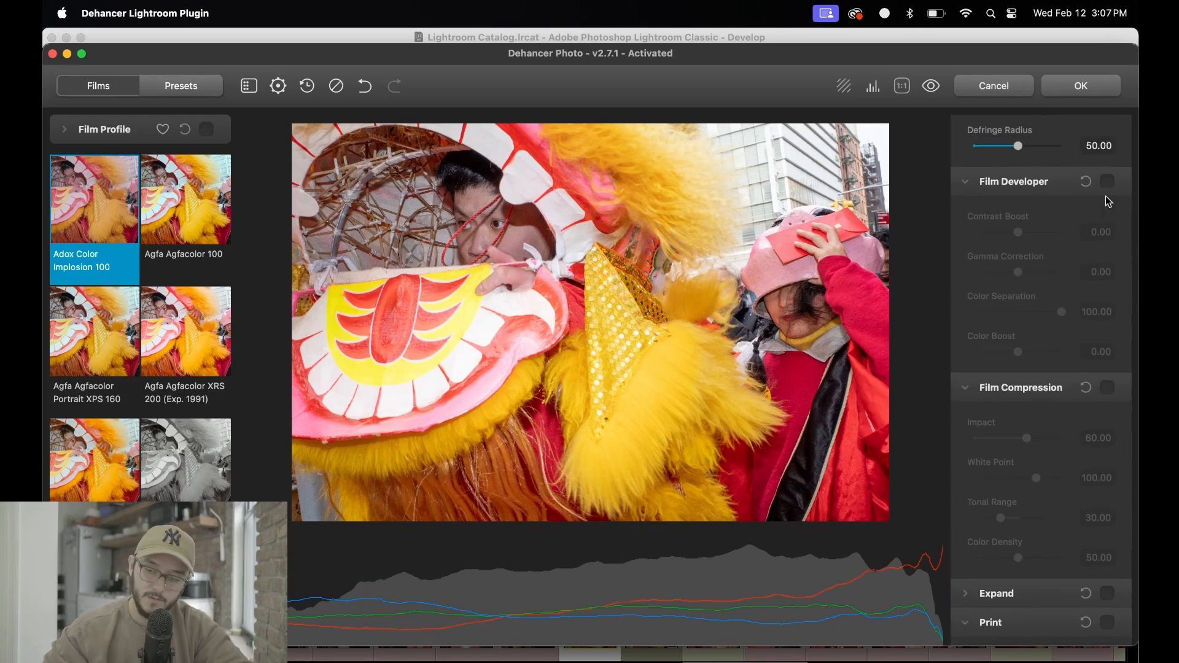
scroll(1105, 243, "down", 3)
left_click(1108, 251)
Enable the Print effect and set its profile to Kodak 2383 Print Film.
scroll(1109, 254, "down", 4)
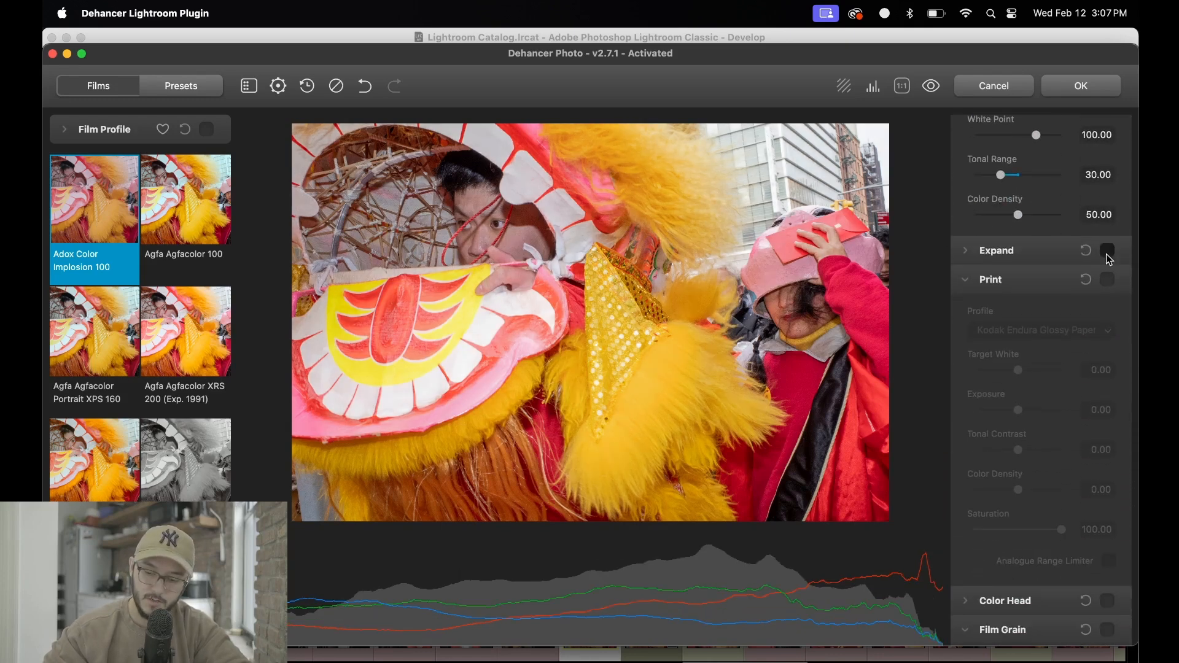
left_click(1108, 280)
left_click(1069, 331)
left_click(1071, 323)
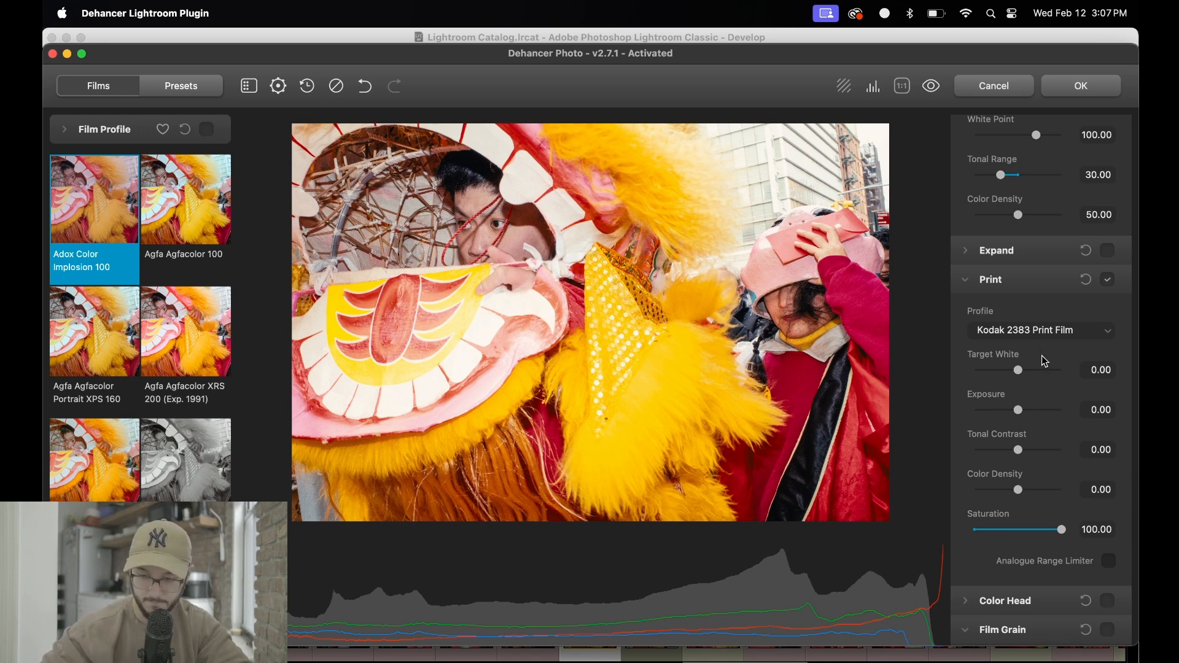
Enable Film Grain at 35 mm ISO 250 and turn on Bloom.
scroll(1042, 356, "down", 5)
left_click(1109, 366)
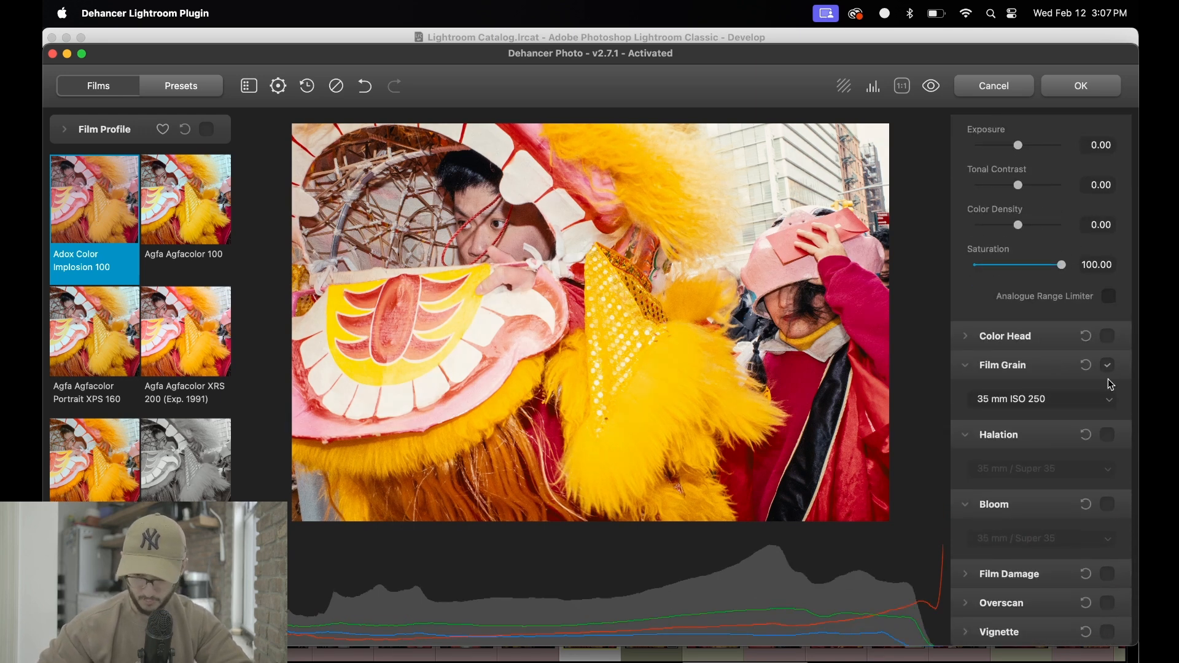
left_click(1109, 505)
Review the effect settings and compare the photo with and without the film effects.
scroll(989, 351, "up", 10)
left_click(932, 86)
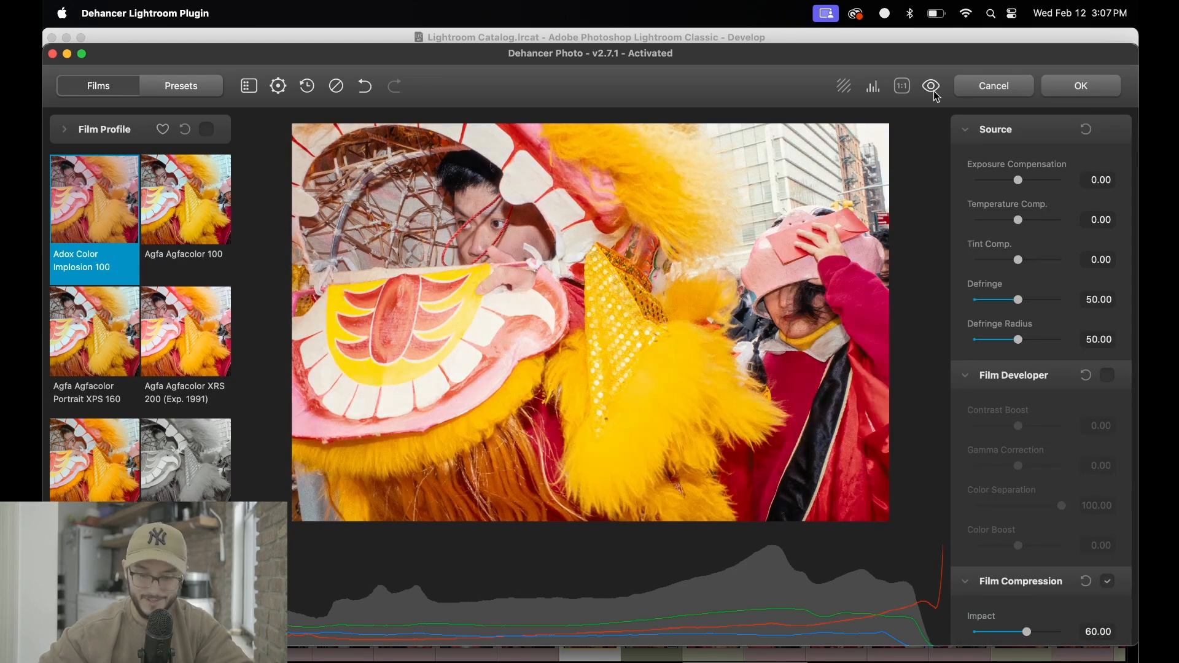
scroll(1019, 521, "down", 10)
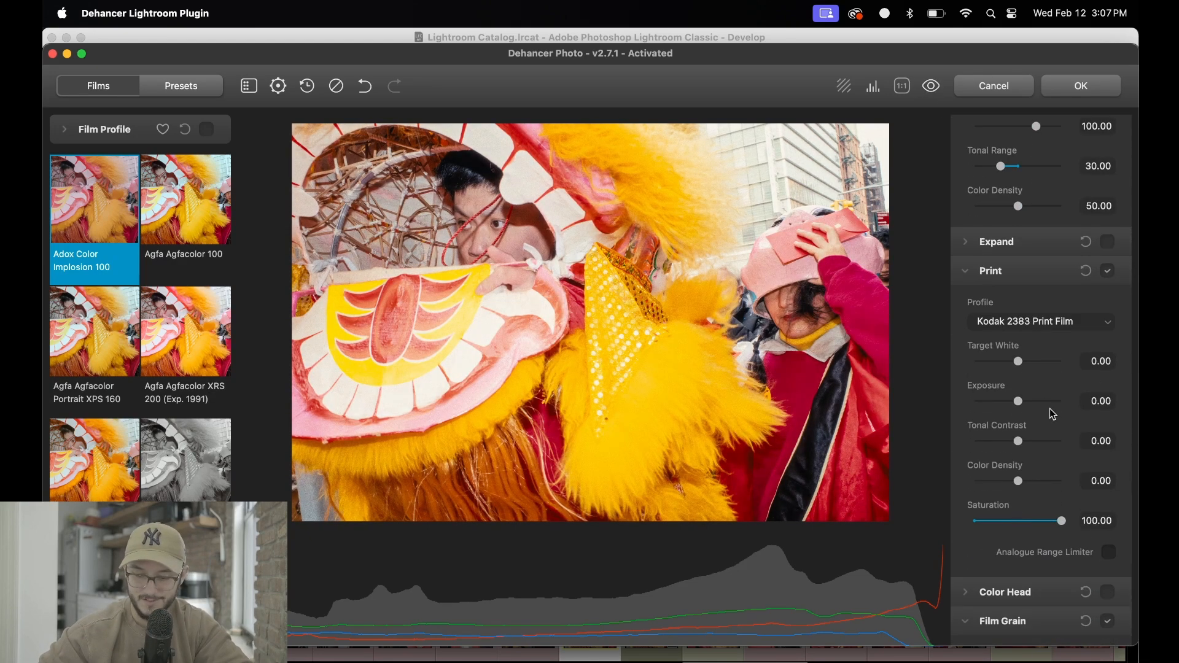
scroll(1012, 301, "up", 3)
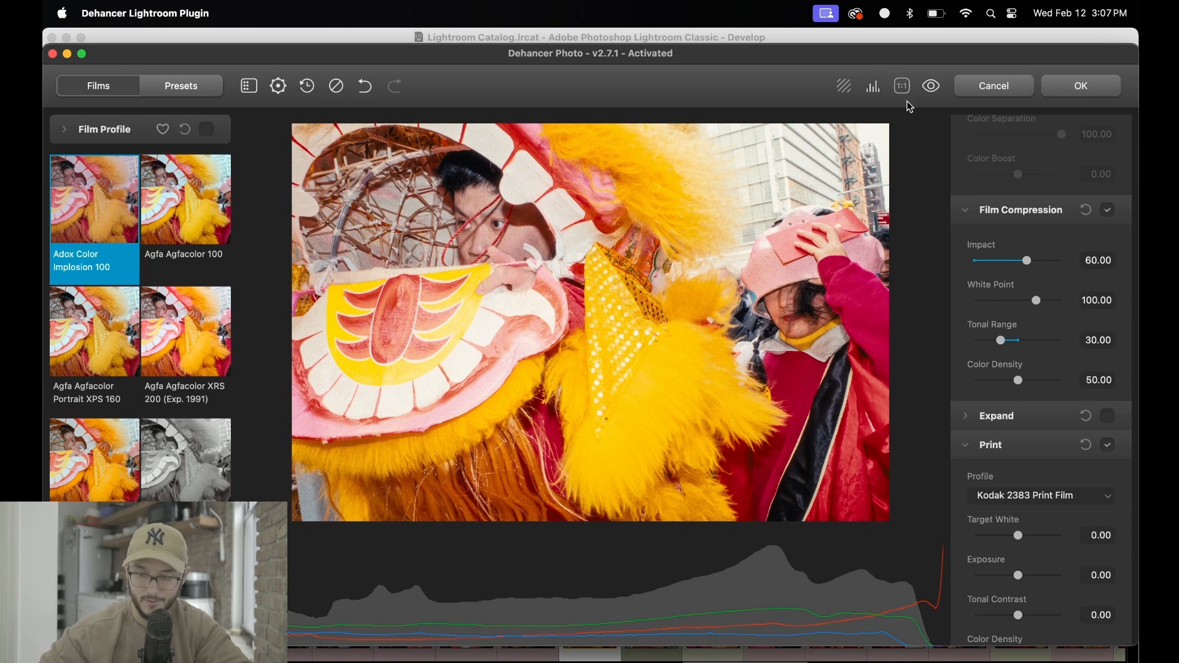
left_click(933, 88)
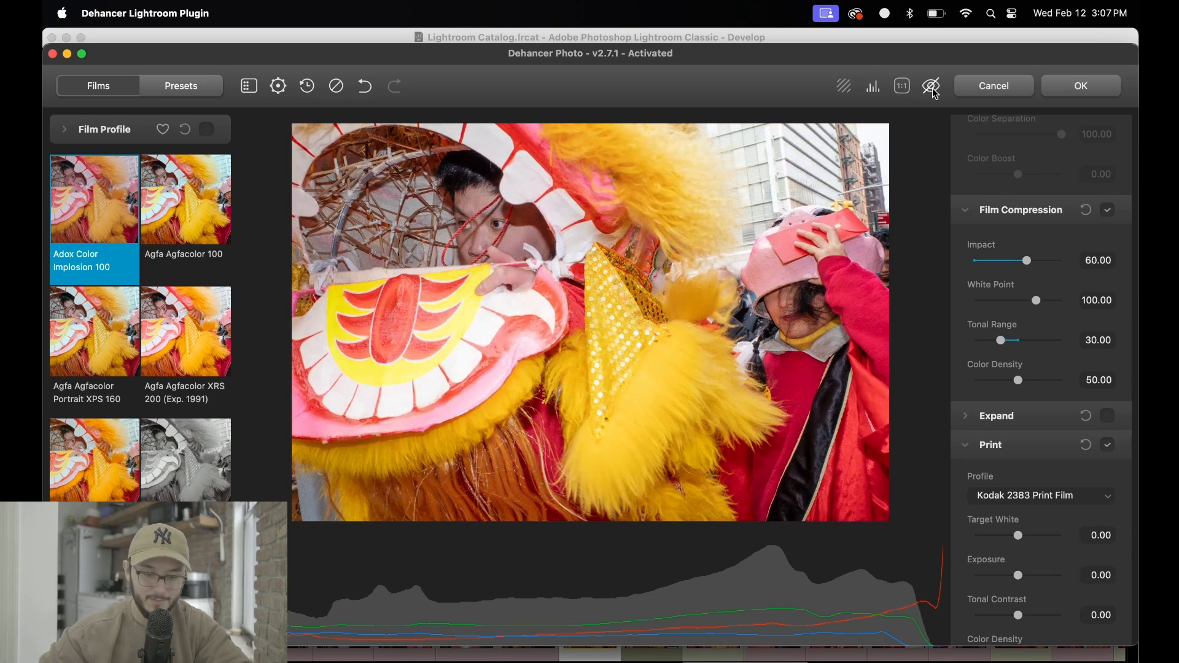
left_click(934, 90)
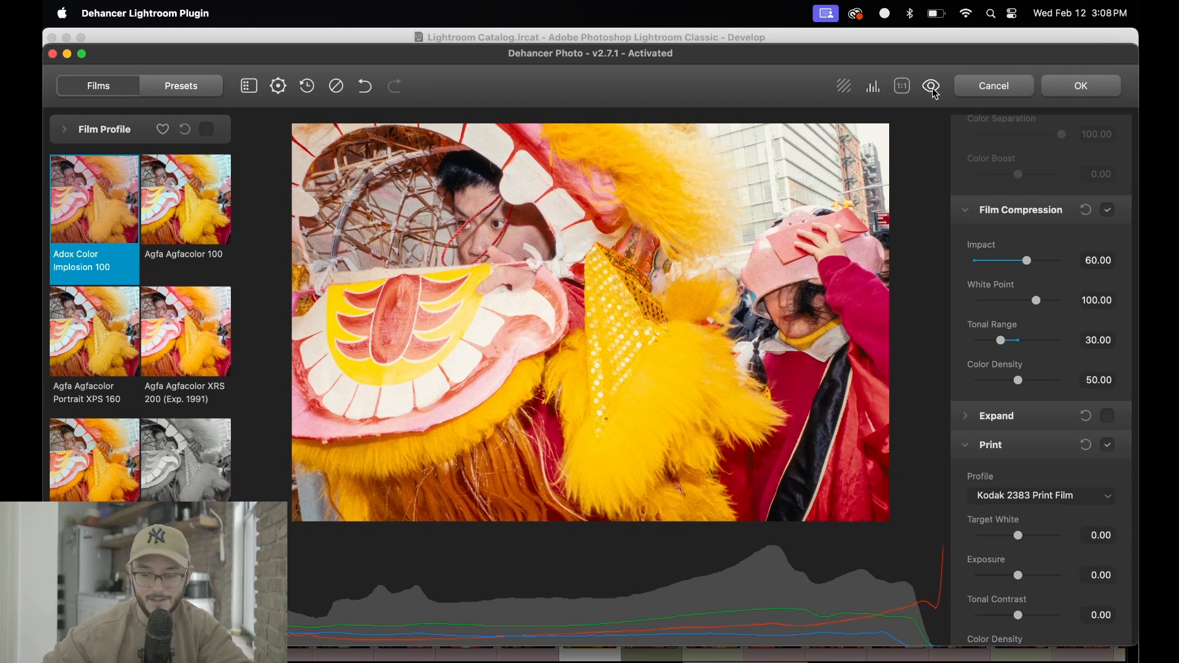
left_click(935, 92)
left_click(936, 93)
left_click(934, 88)
left_click(934, 88)
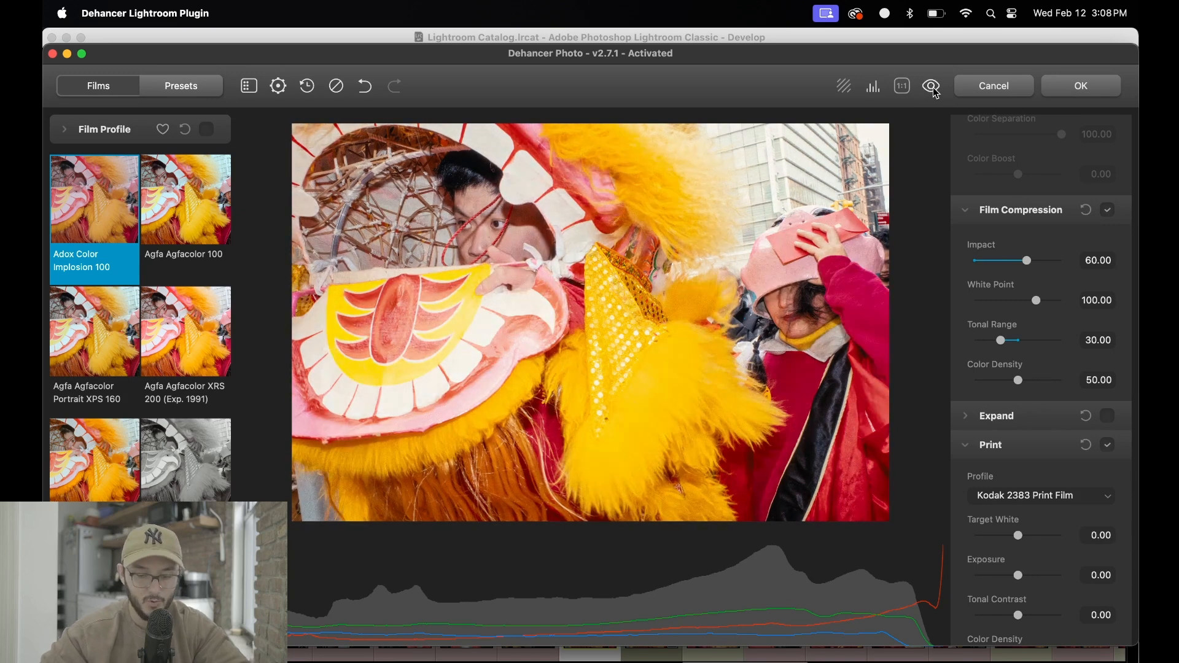
Apply the Agfa Agfacolor 100 film profile to the photo with Film Profile enabled.
left_click(181, 215)
scroll(179, 223, "down", 3)
left_click(220, 131)
left_click(220, 131)
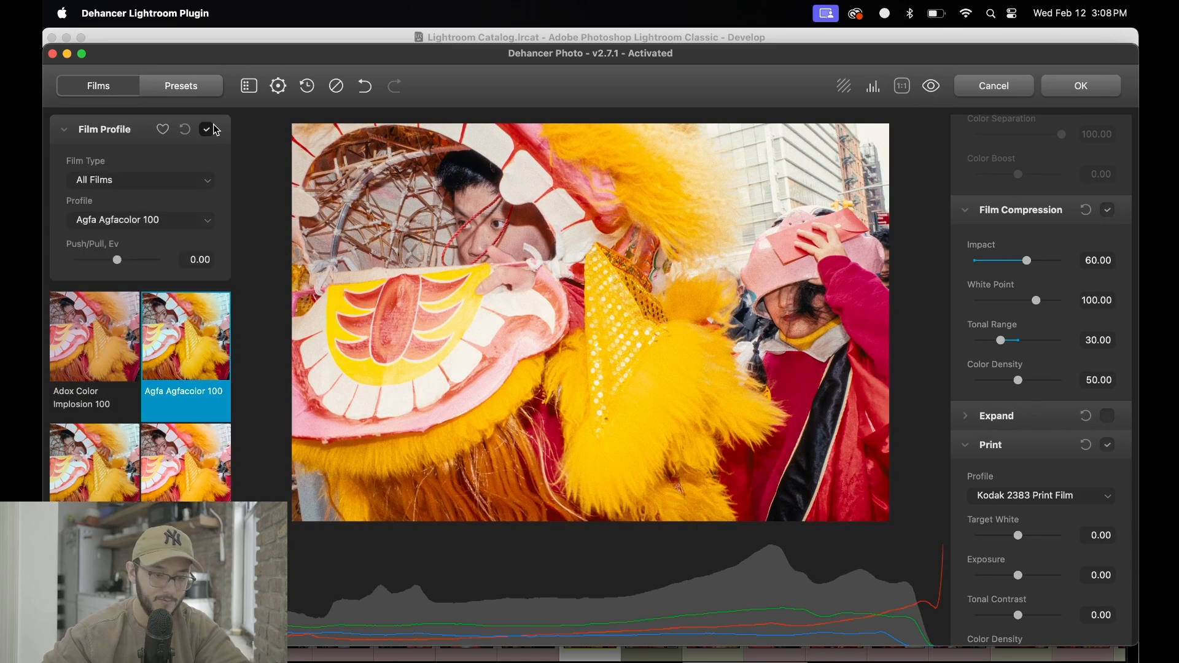
left_click(115, 121)
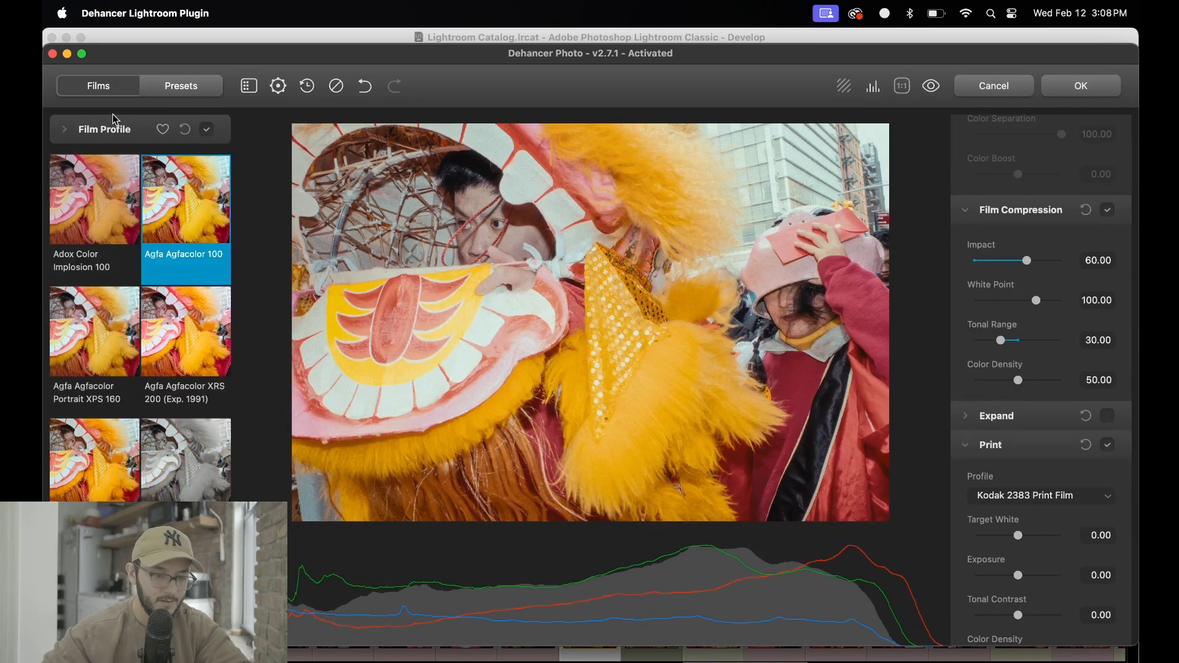
Try the Cinestill 800T, Cinestill 50D, Fuji Eterna Vivid 500 and Fuji Reala 500D film profiles on the photo.
scroll(163, 318, "down", 3)
left_click(173, 311)
scroll(173, 311, "down", 2)
left_click(173, 312)
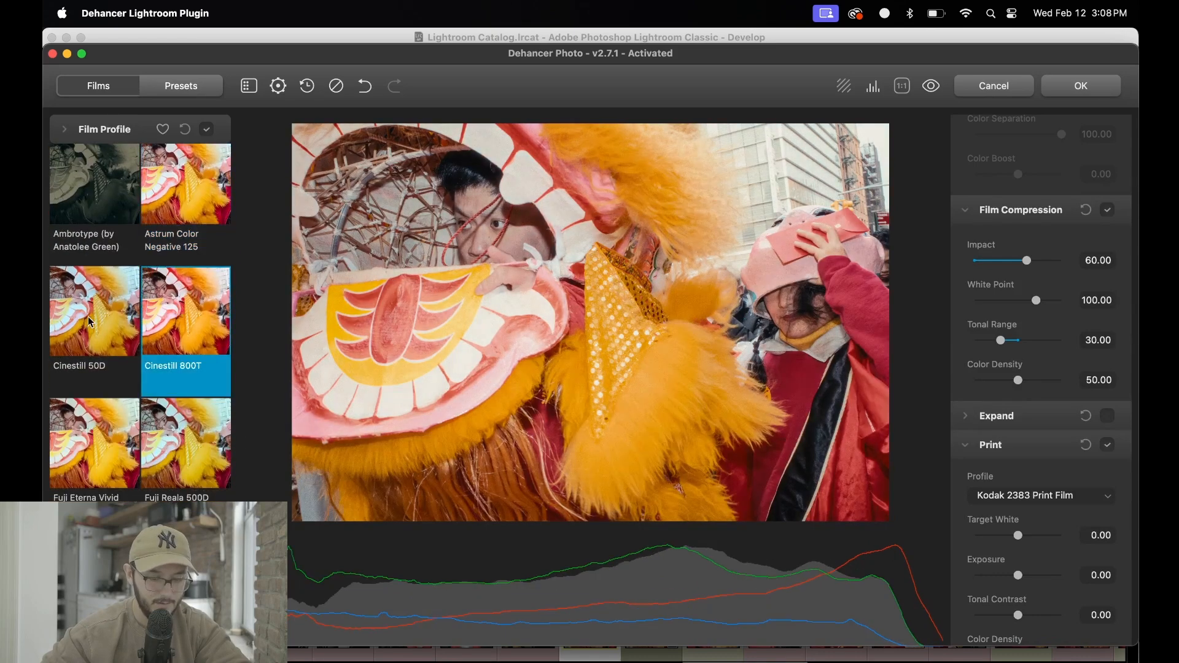
left_click(90, 320)
left_click(86, 424)
left_click(164, 448)
scroll(166, 451, "down", 3)
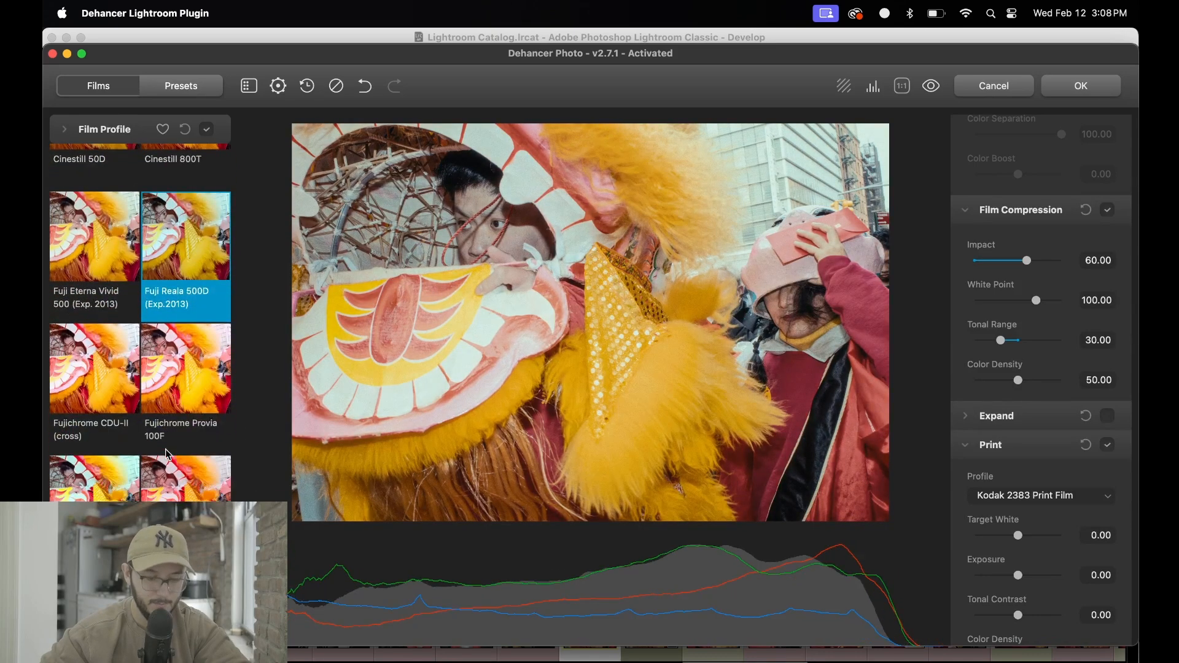
Try the Kodak Ektachrome E100, Ektar 25 and Ektar 100 film profiles on the photo.
left_click(166, 452)
scroll(178, 406, "down", 5)
left_click(190, 366)
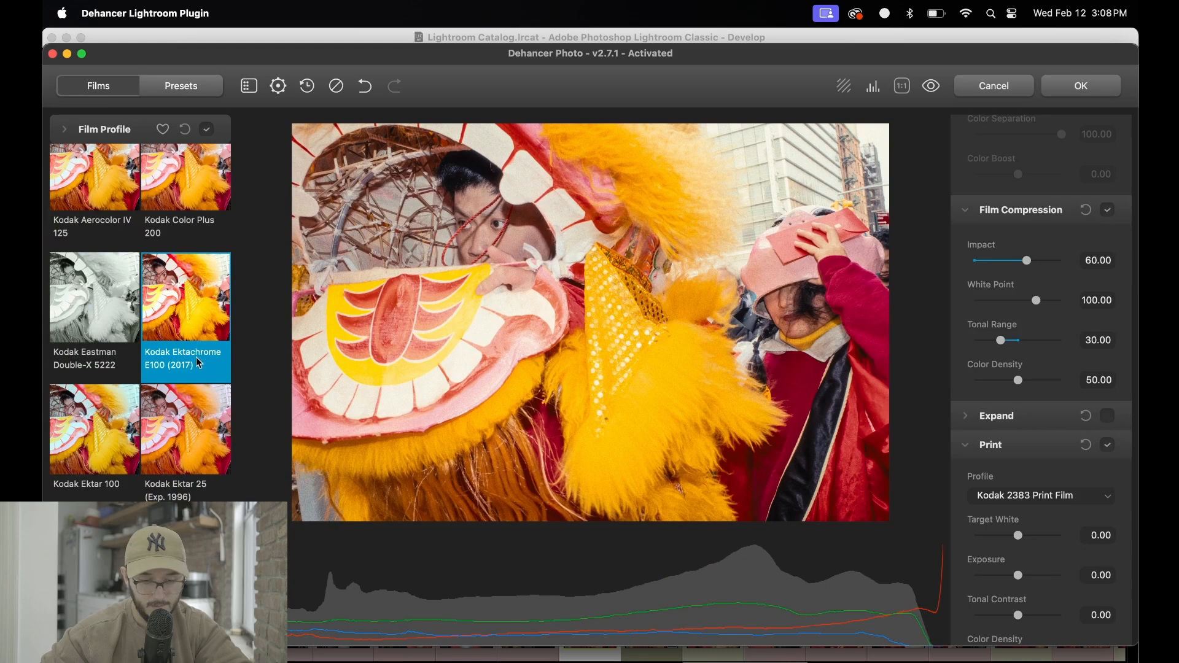
left_click(193, 399)
scroll(193, 408, "down", 1)
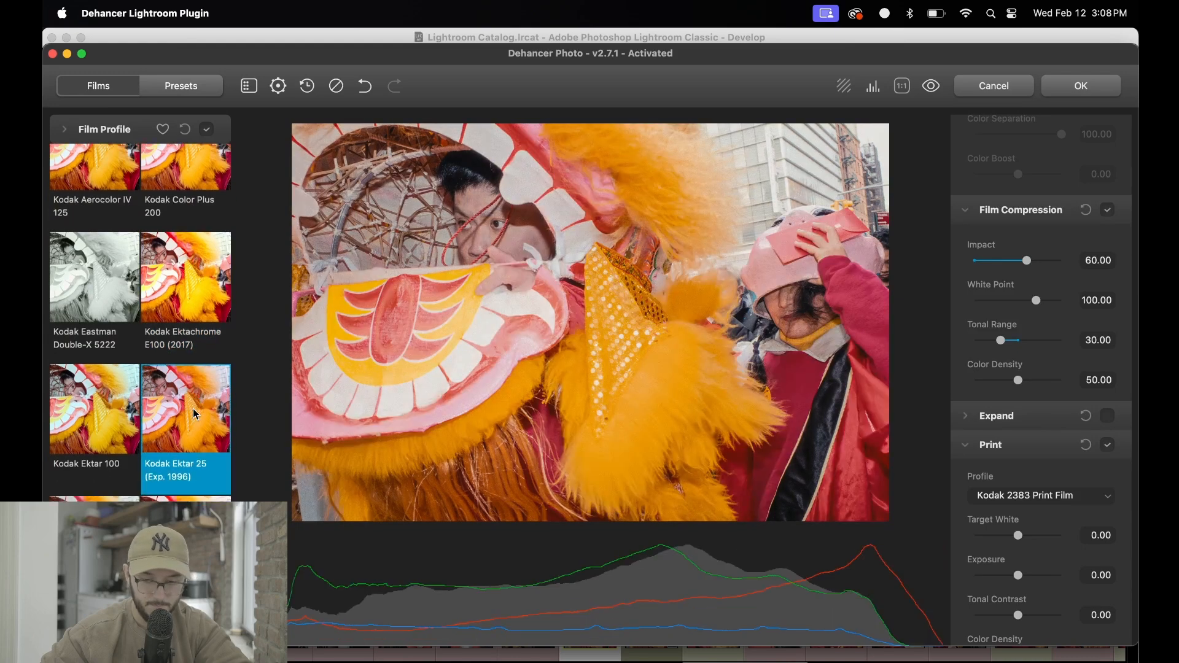
left_click(112, 393)
Try further film profiles from the end of the film list back to Kodak Portra 160.
scroll(108, 390, "down", 10)
scroll(172, 357, "up", 4)
scroll(172, 353, "up", 2)
left_click(172, 353)
left_click(99, 394)
left_click(200, 326)
scroll(200, 324, "up", 2)
left_click(200, 307)
scroll(208, 256, "up", 2)
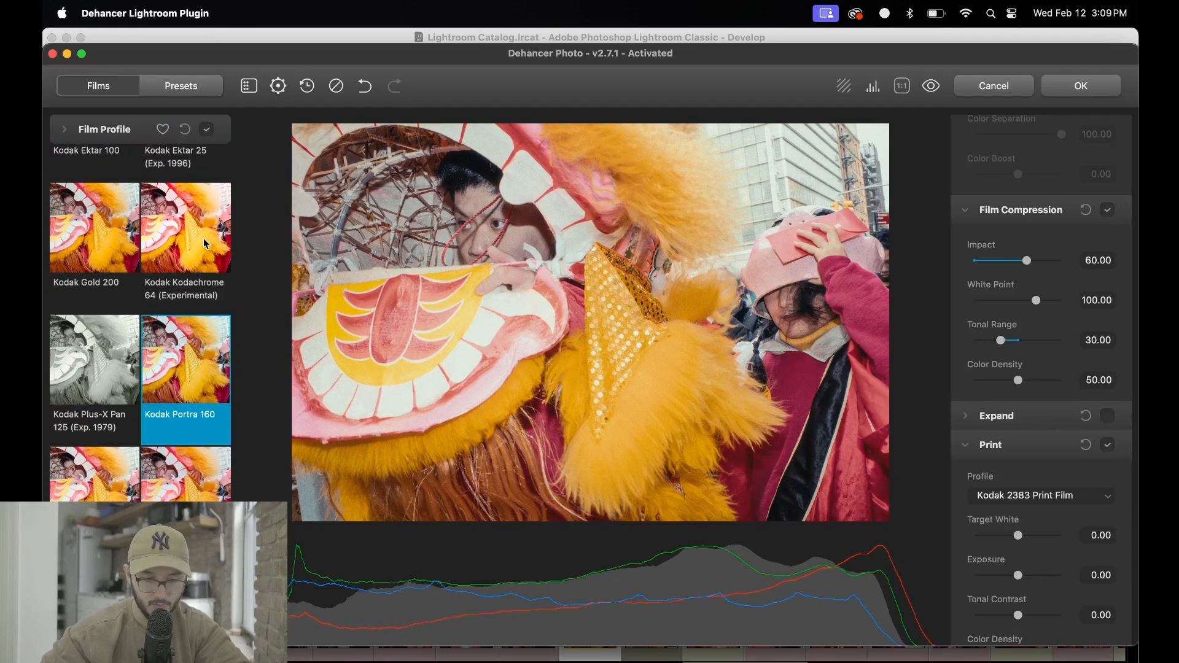
Compare Kodak Kodachrome 64 and Ektar 25, and apply the Kodak Ektachrome E100 (2017) film profile.
left_click(207, 256)
scroll(203, 246, "up", 2)
left_click(193, 235)
scroll(193, 235, "up", 2)
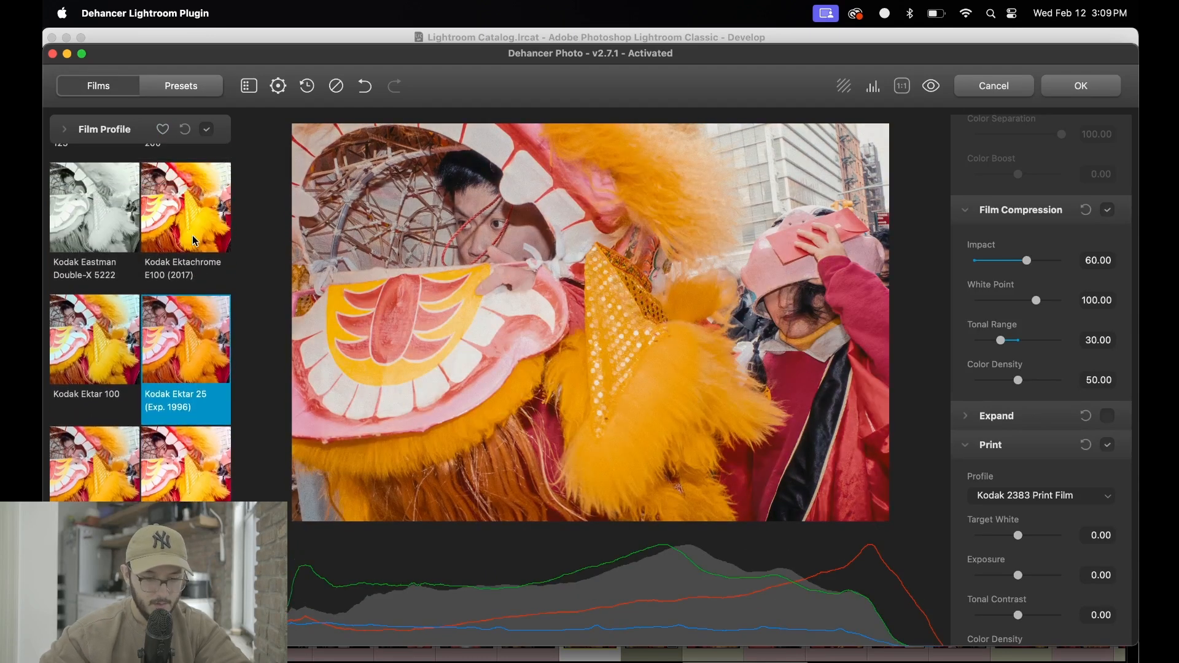
left_click(193, 241)
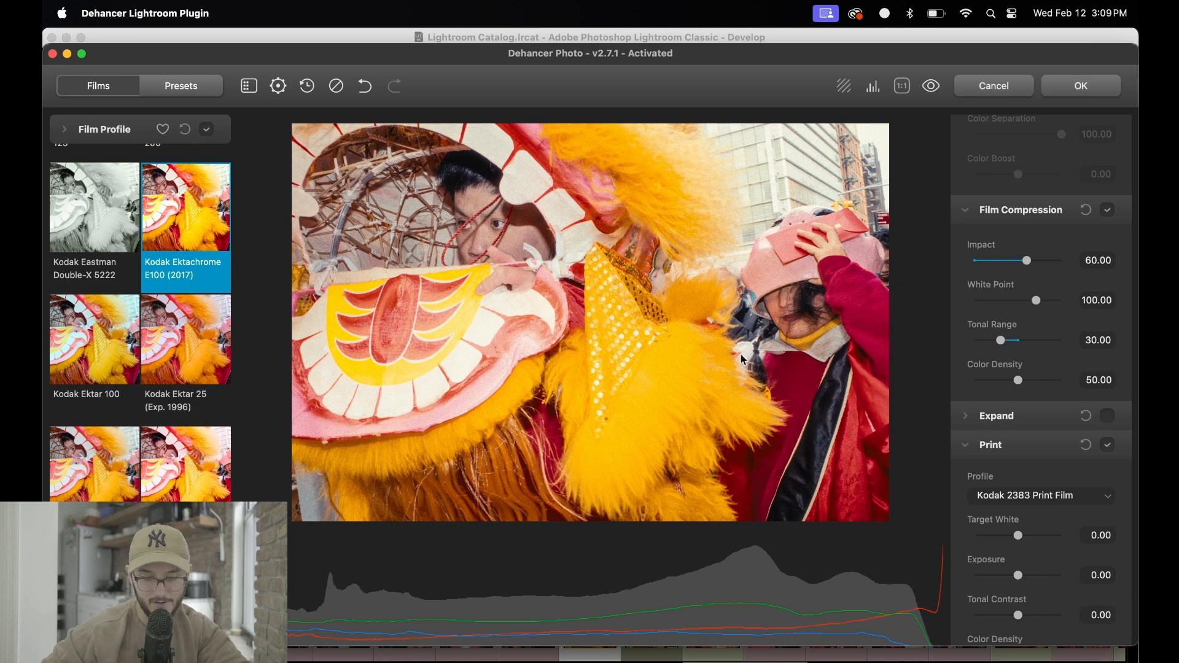
Collapse the Source settings, enable Film Developer and raise its Contrast Boost to 31.76.
scroll(1024, 508, "up", 6)
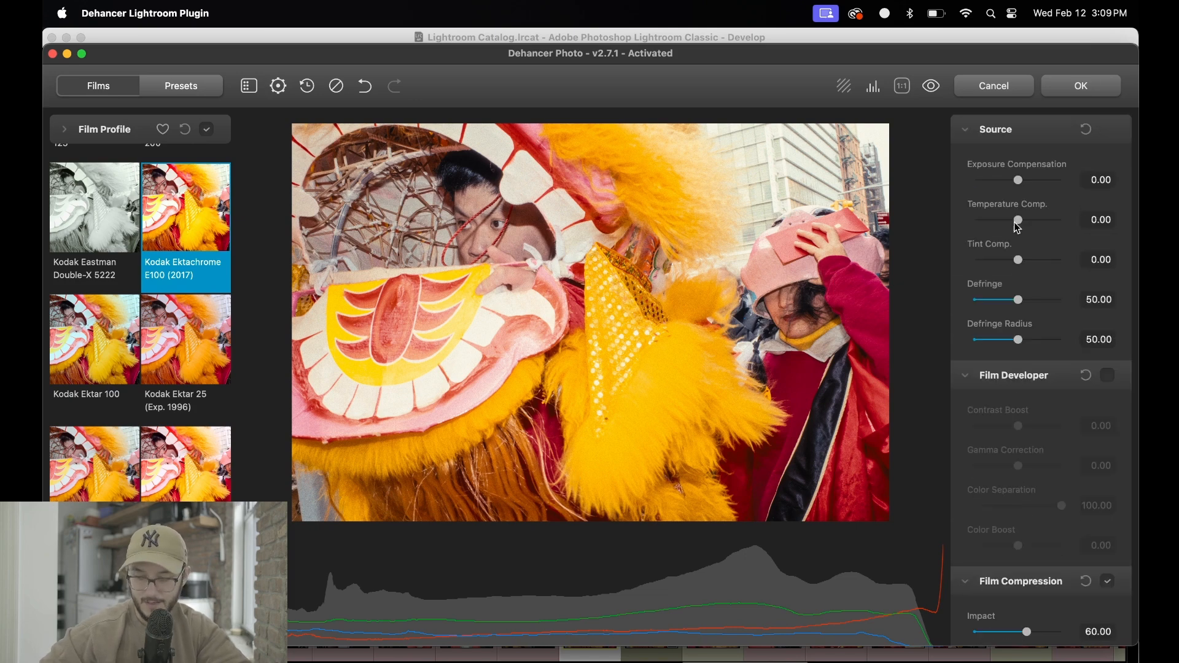
scroll(1014, 246, "down", 2)
scroll(1008, 263, "down", 2)
scroll(1011, 258, "up", 6)
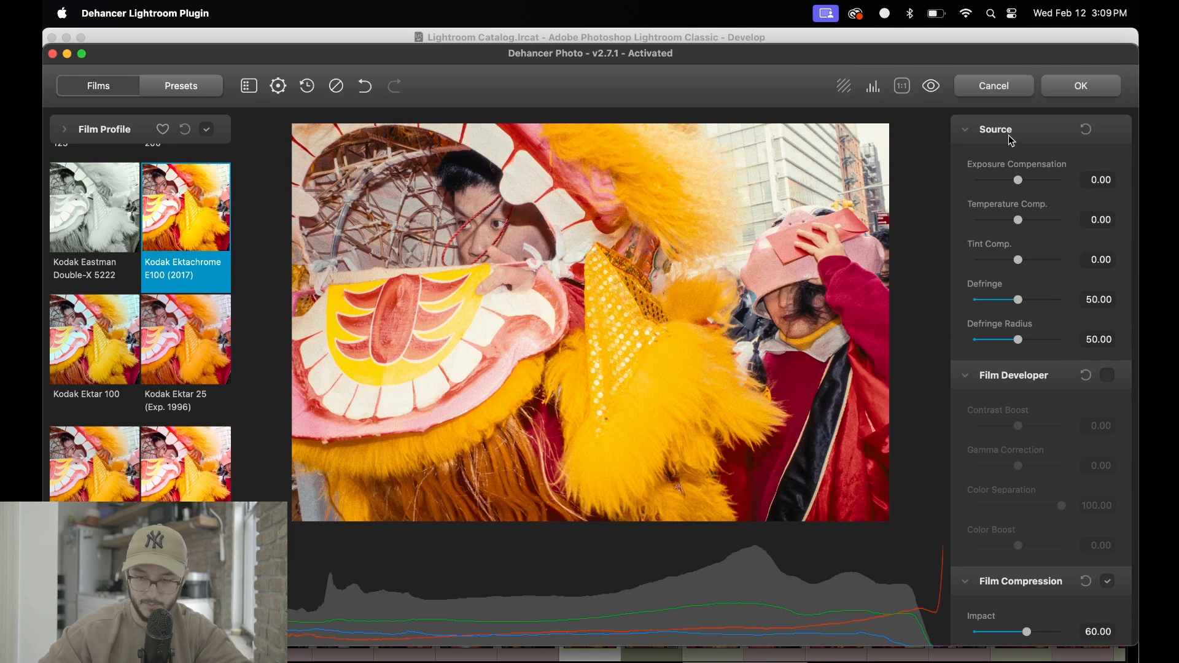
left_click(1005, 134)
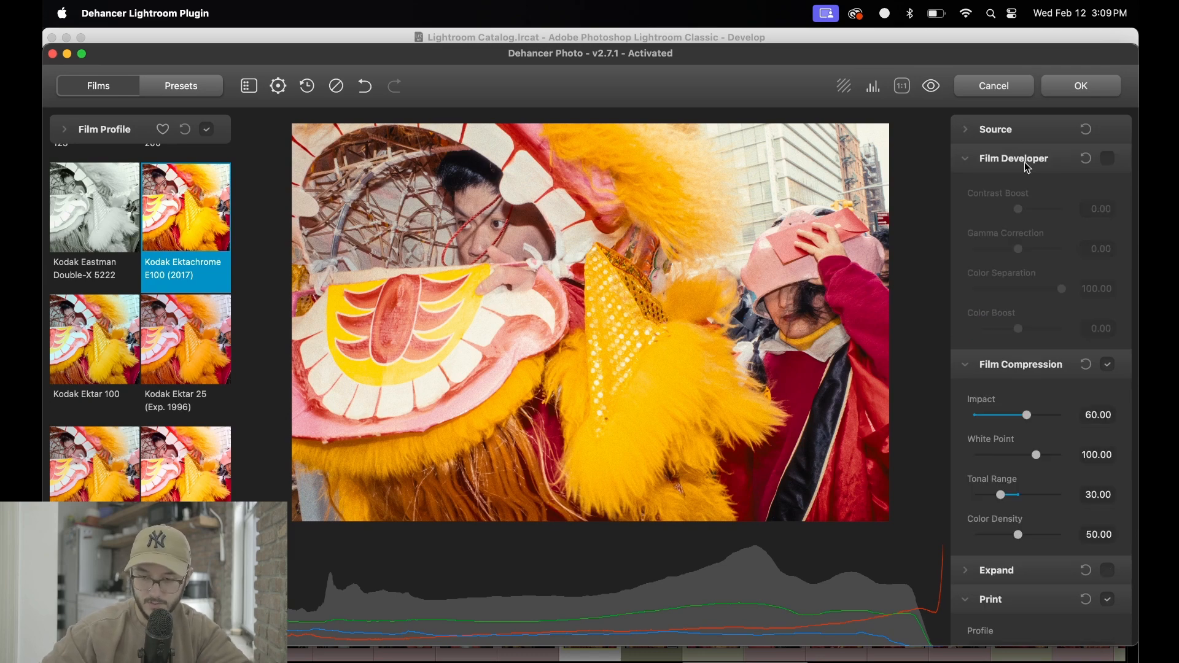
left_click(1112, 160)
mouse_move(1022, 209)
left_mouse_down()
mouse_move(1046, 207)
mouse_move(1019, 208)
mouse_move(1034, 215)
left_mouse_up()
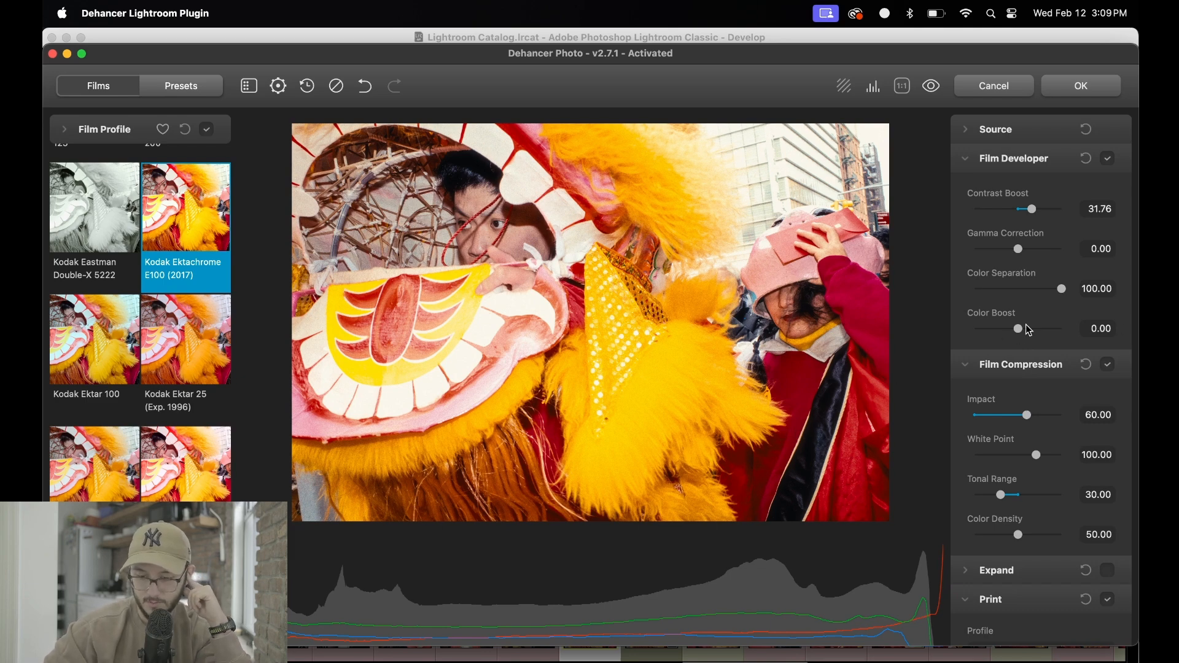
Try Color Boost at -61.28 and -35.94, and reset it to 0.
double_click(998, 330)
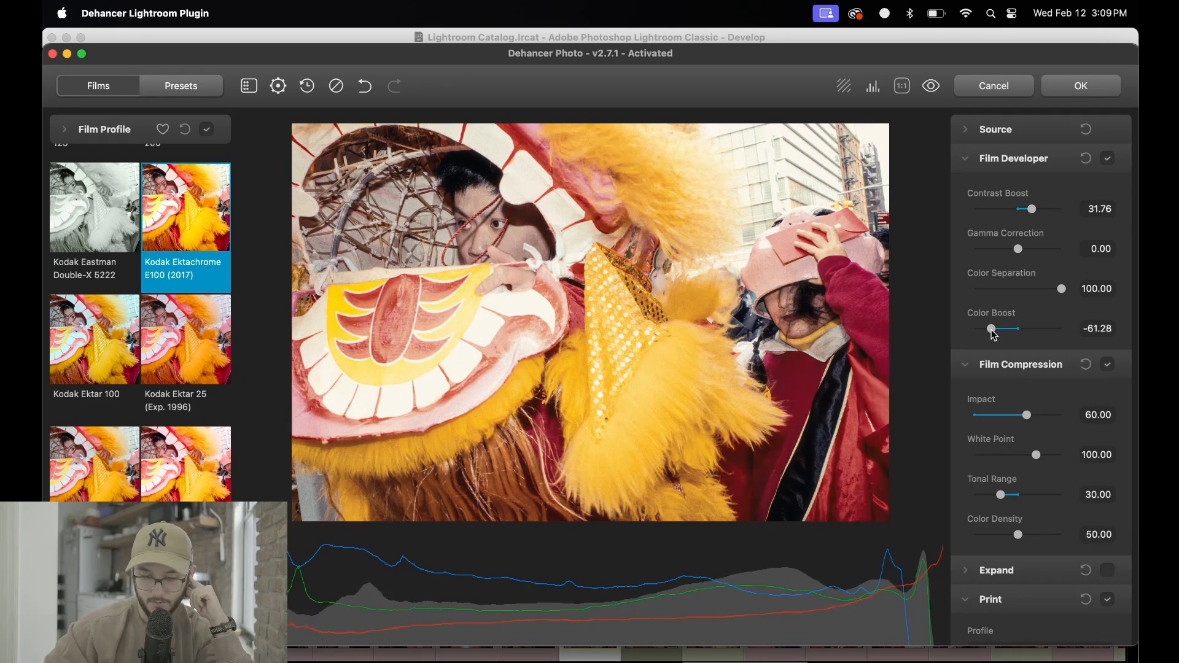
left_click_drag(1015, 326, 1001, 331)
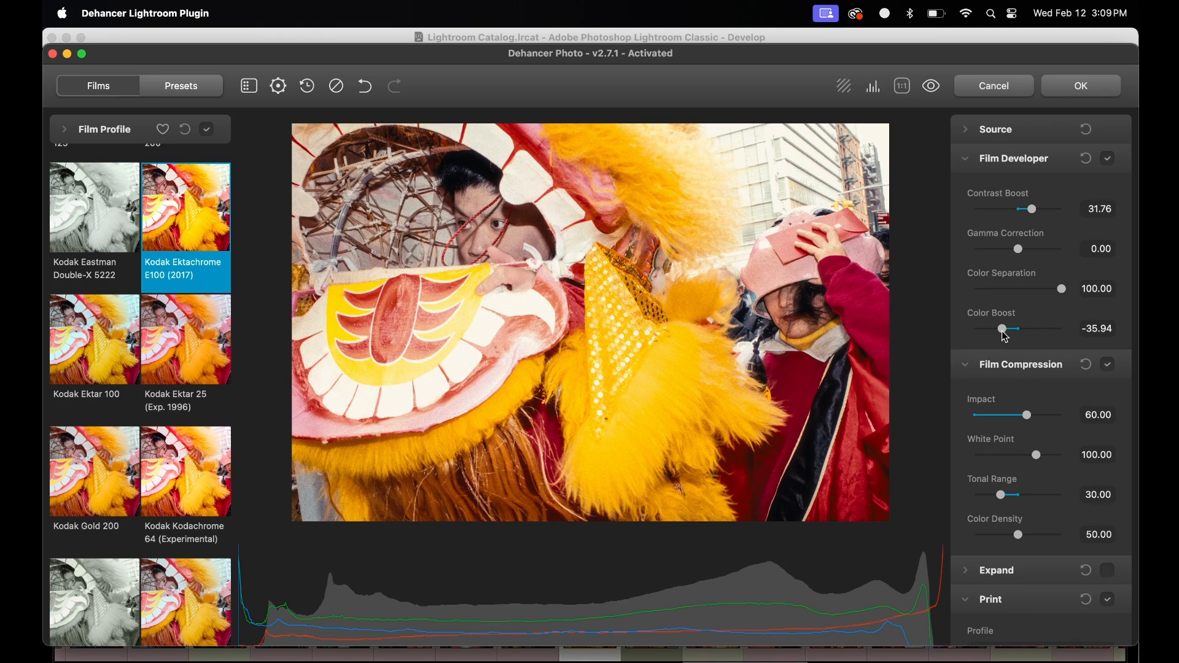
double_click(1002, 331)
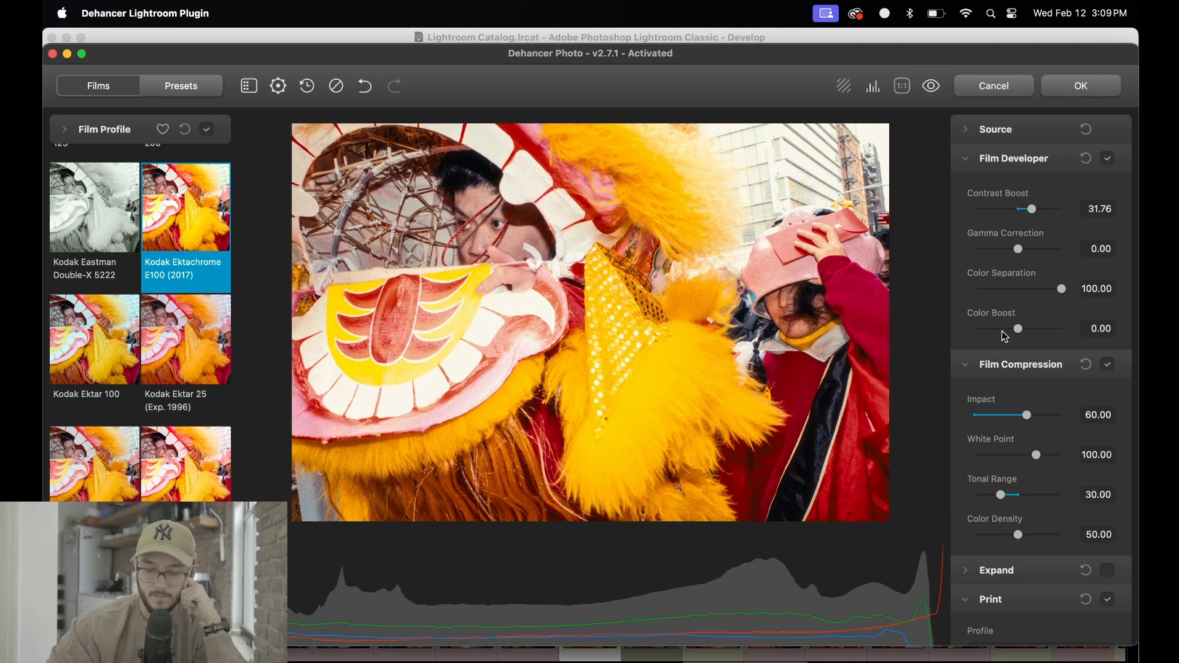
Quit the accidentally opened Photos app, try a different Film Compression Color Density and reset it to 50.
left_click(482, 652)
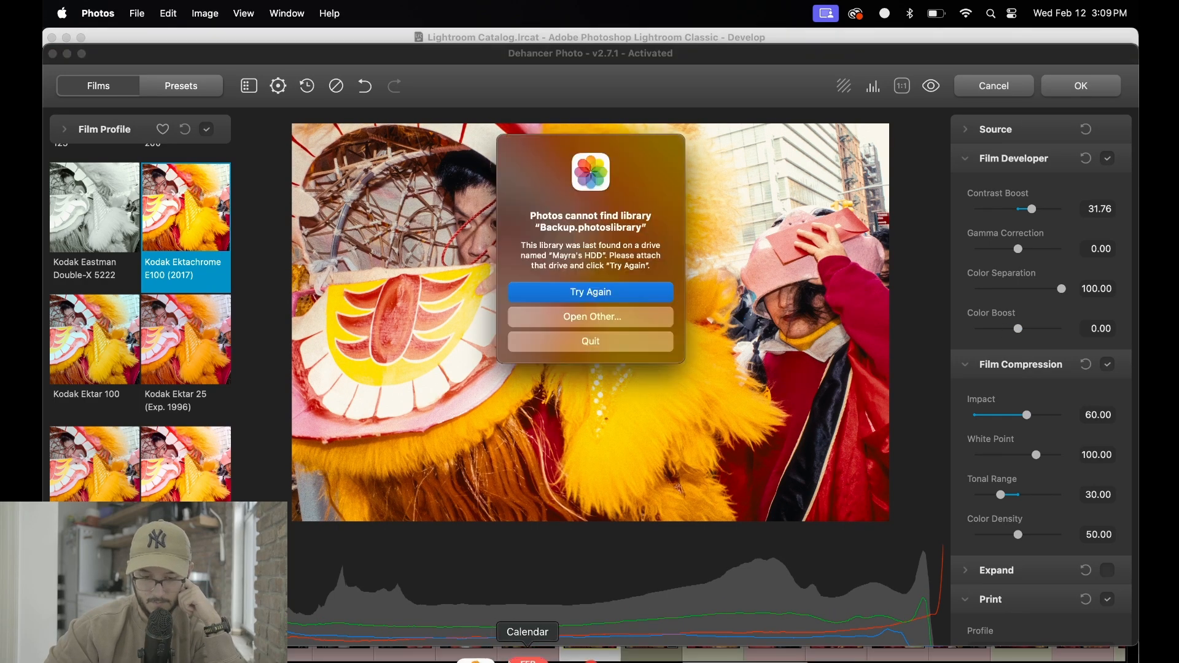
left_click(633, 339)
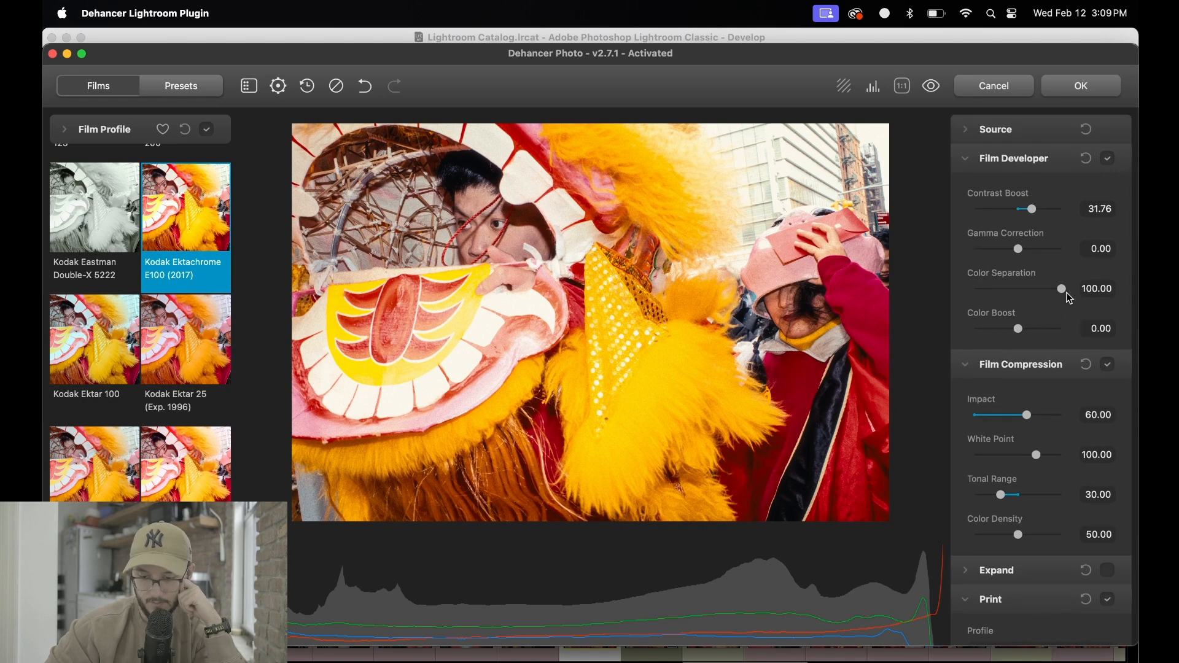
scroll(1075, 254, "down", 1)
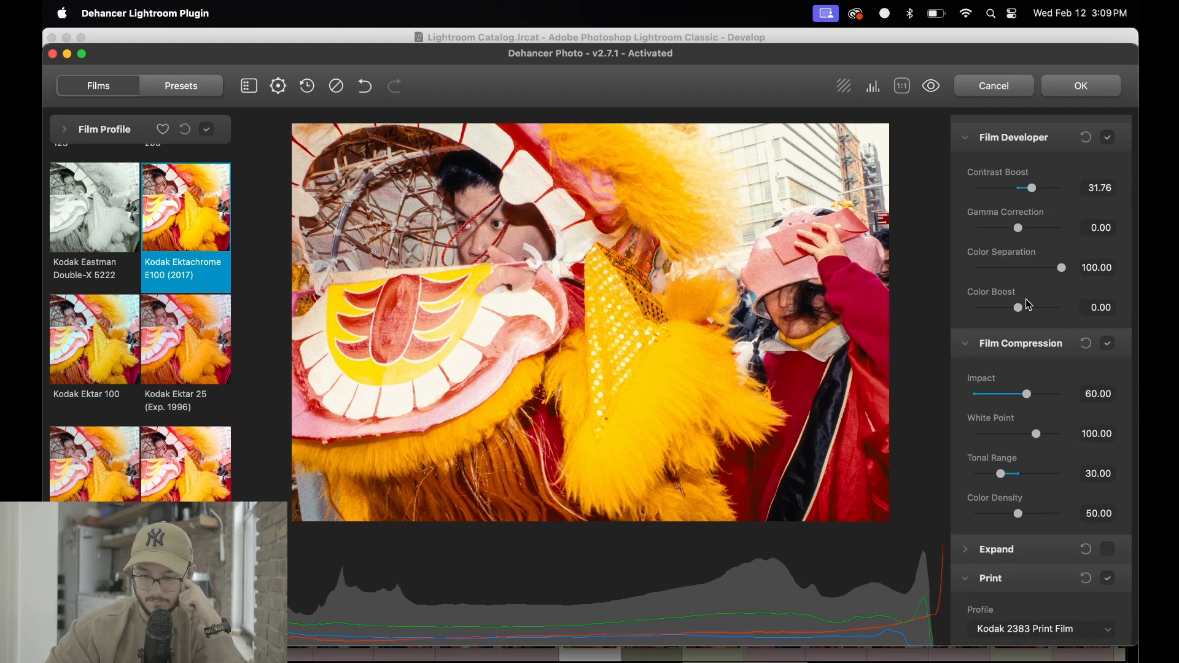
scroll(1030, 305, "down", 3)
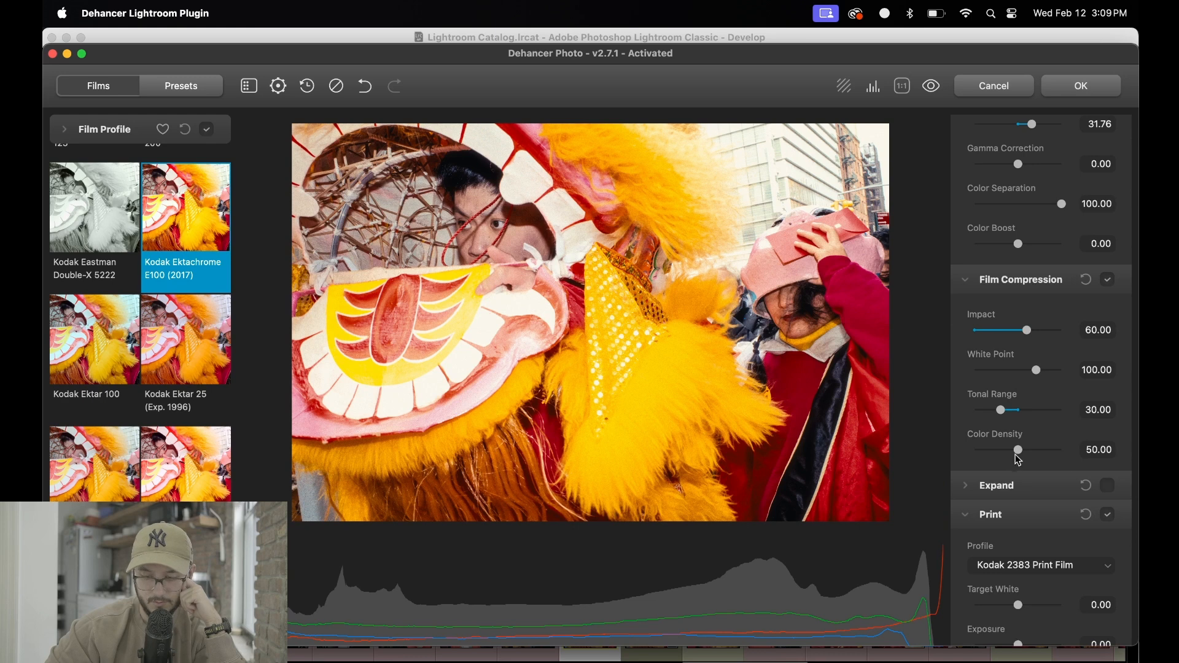
left_click_drag(1017, 454, 938, 449)
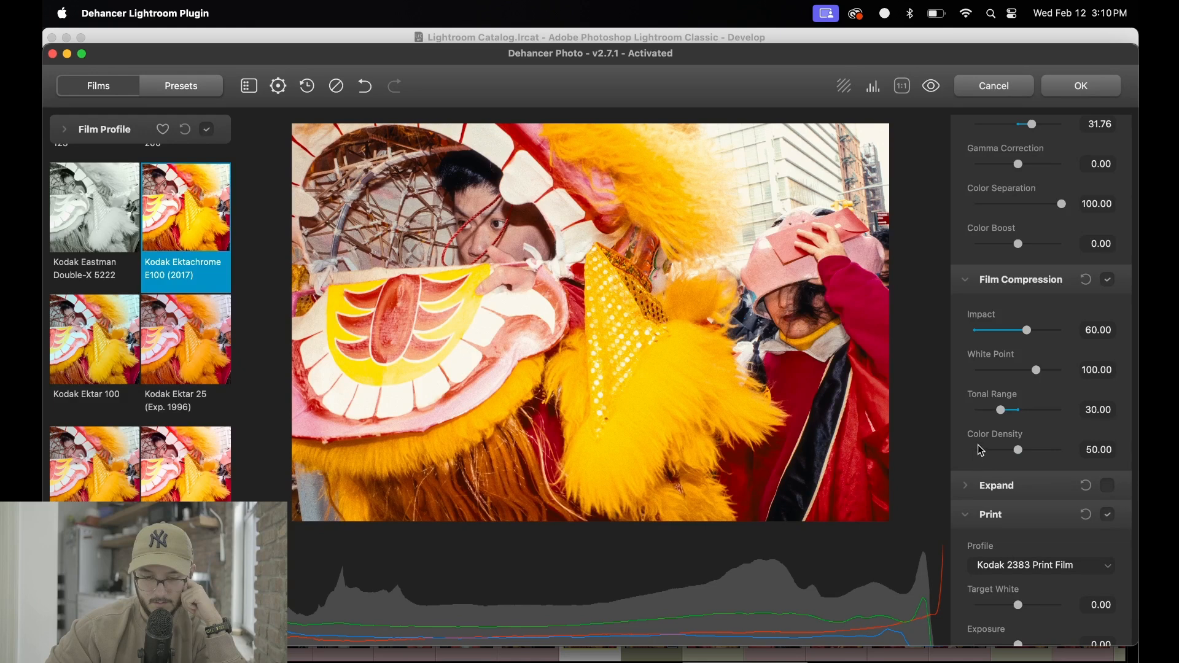
double_click(976, 451)
Set the Print Saturation to 90.
scroll(1035, 391, "down", 5)
scroll(1035, 391, "down", 4)
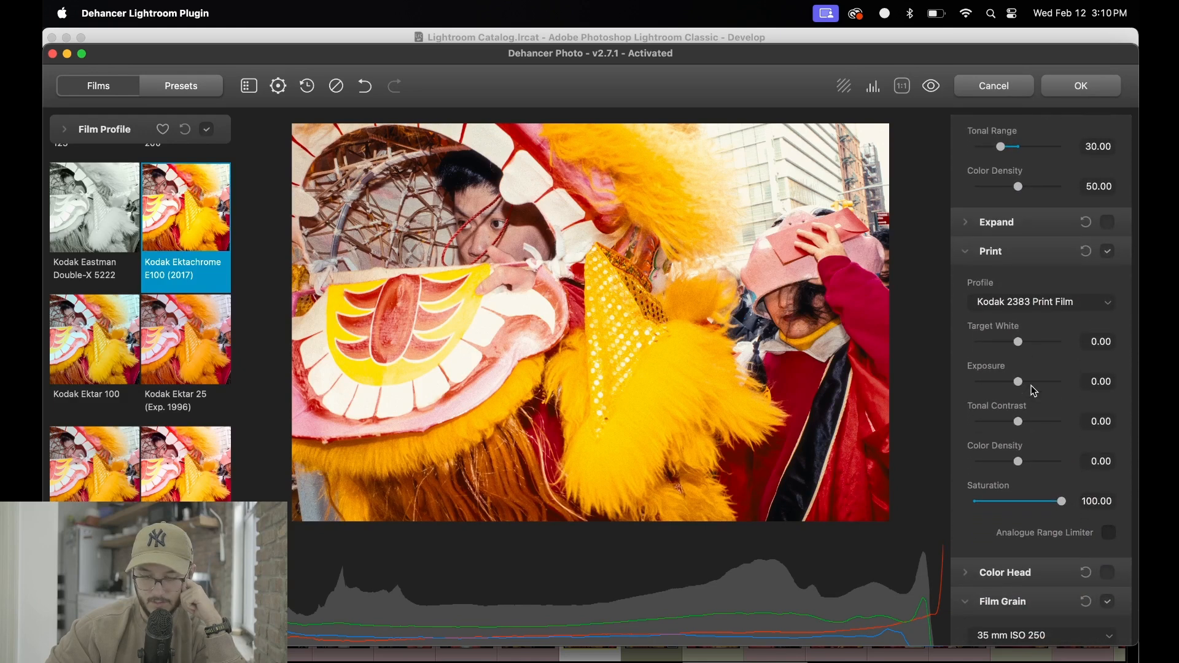
mouse_move(1063, 505)
left_mouse_down()
mouse_move(1053, 503)
mouse_move(1064, 509)
left_mouse_up()
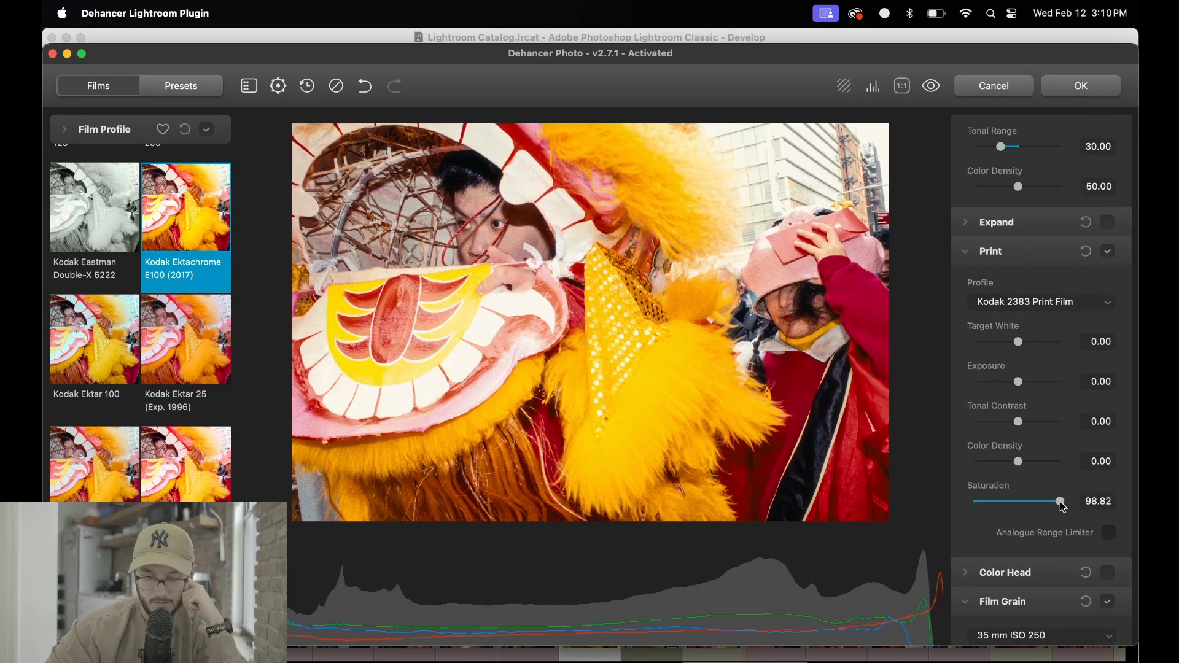
left_click(1086, 501)
double_click(1086, 500)
type("90")
key("Return")
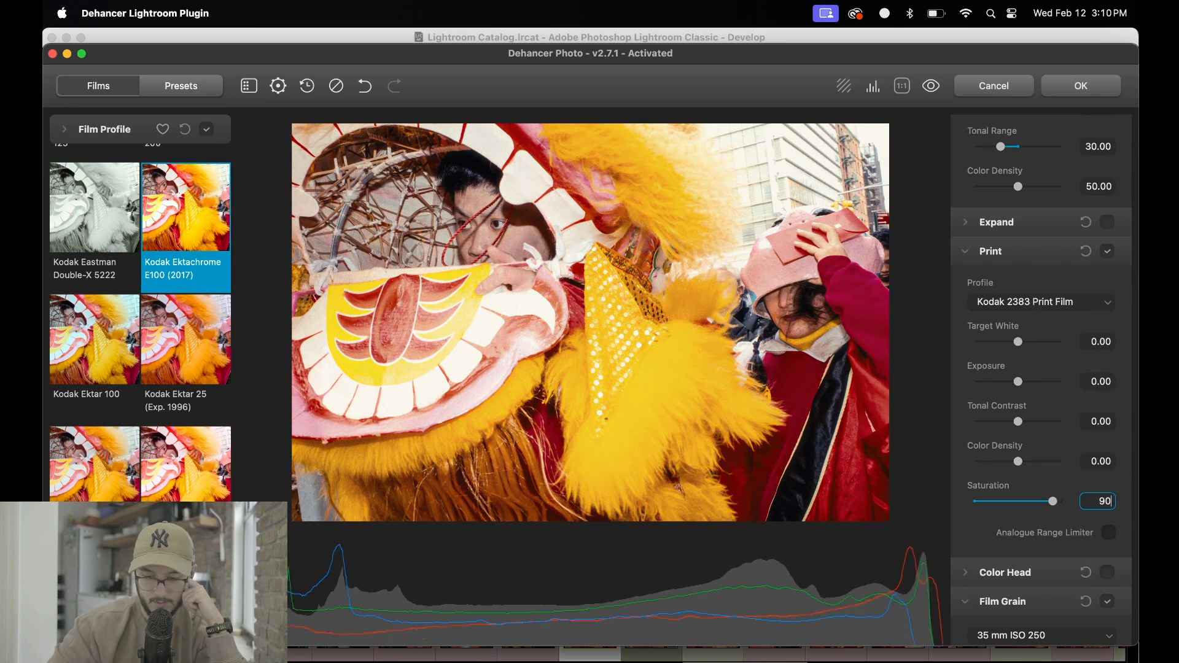
Try Film Compression Color Density at 100 and Film Developer Color Boost at 43.75, resetting them to 50 and 0.
scroll(1019, 345, "up", 5)
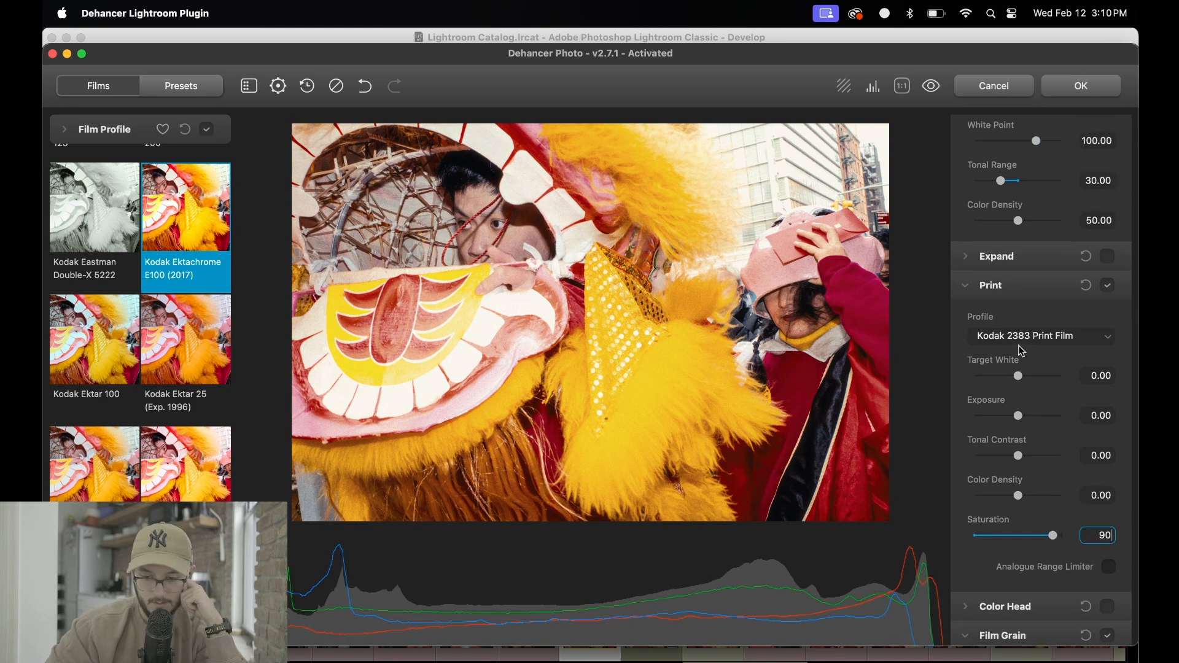
left_click_drag(1019, 320, 1068, 322)
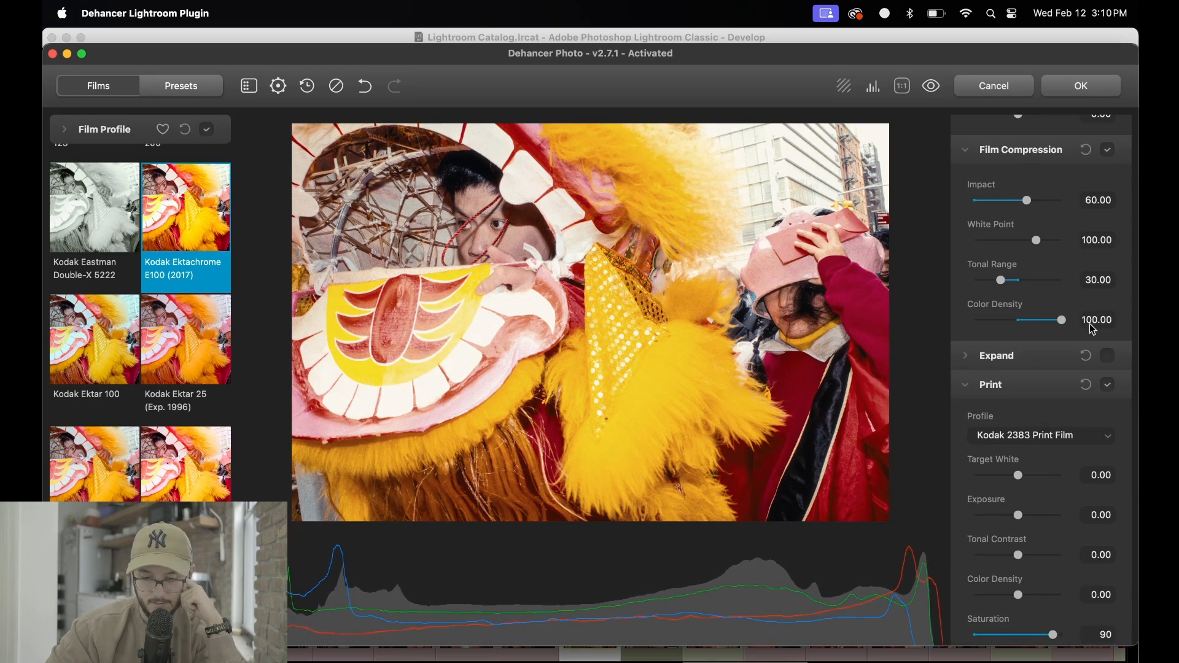
scroll(1067, 323, "up", 3)
left_click_drag(1025, 280, 1039, 280)
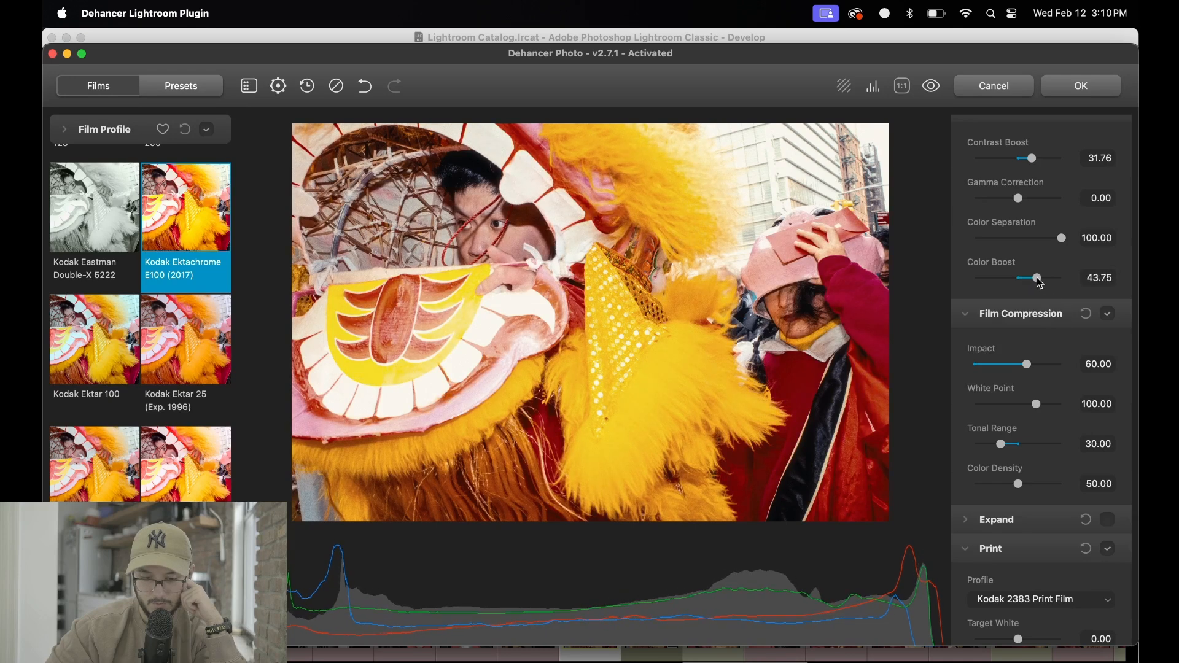
double_click(1040, 284)
Set the Print Saturation to 95.
scroll(1038, 281, "down", 7)
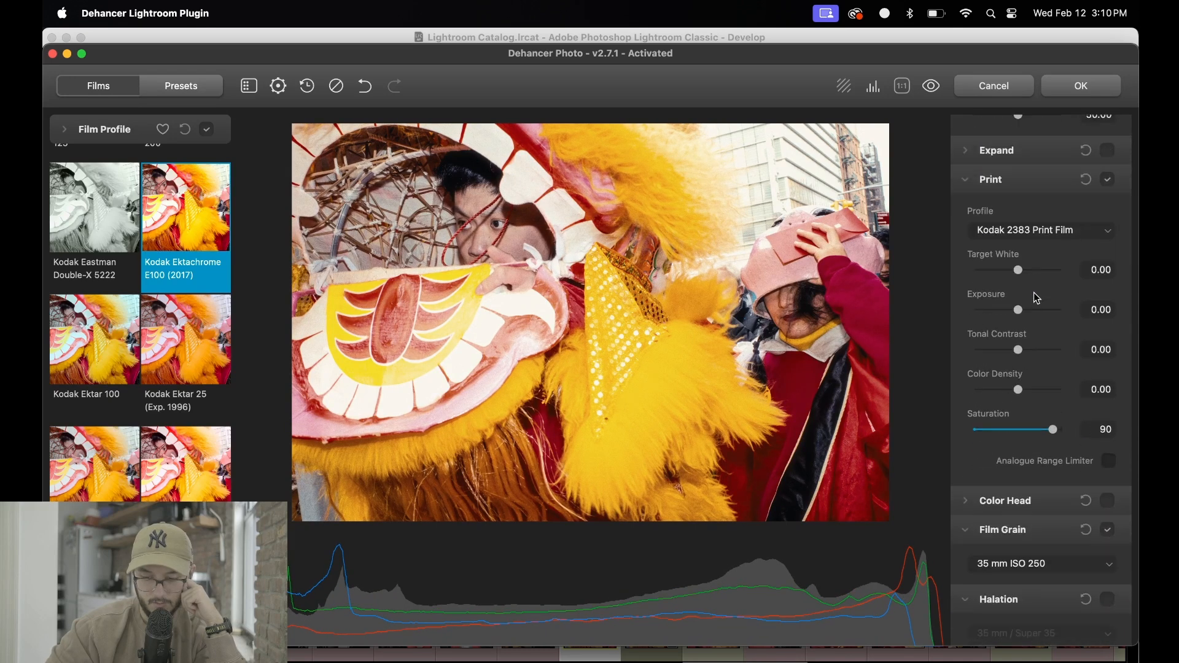
double_click(1105, 430)
type("95")
key("Return")
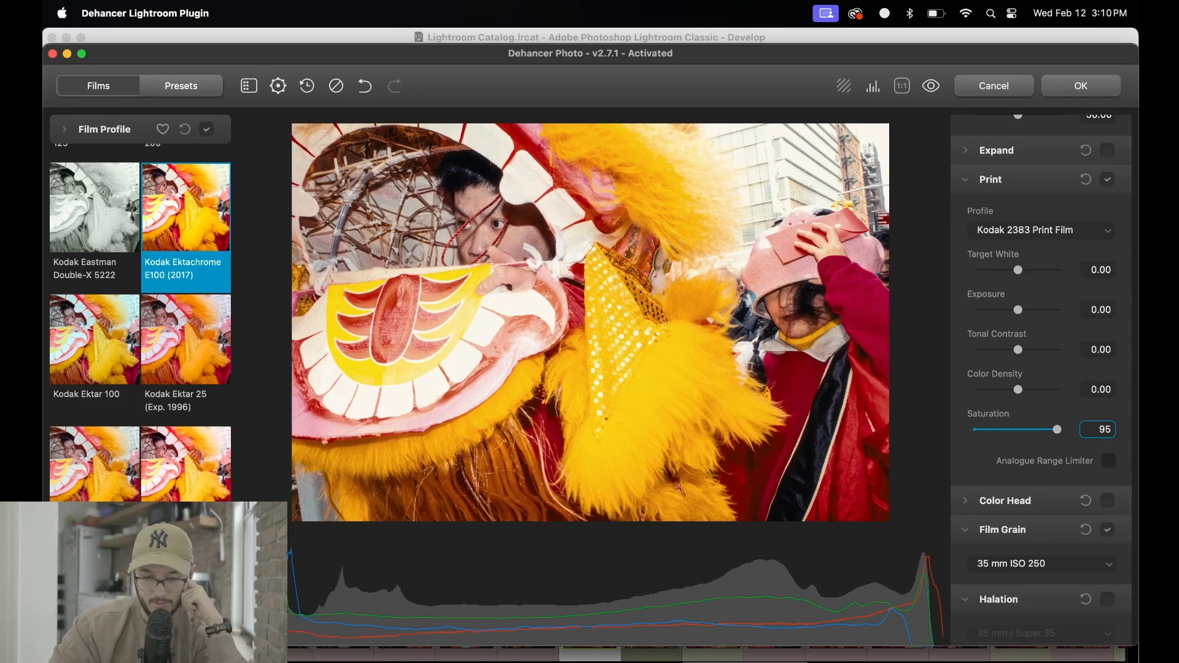
Raise the Film Compression Impact to 100 and its White Point to 107.71.
scroll(997, 308, "up", 4)
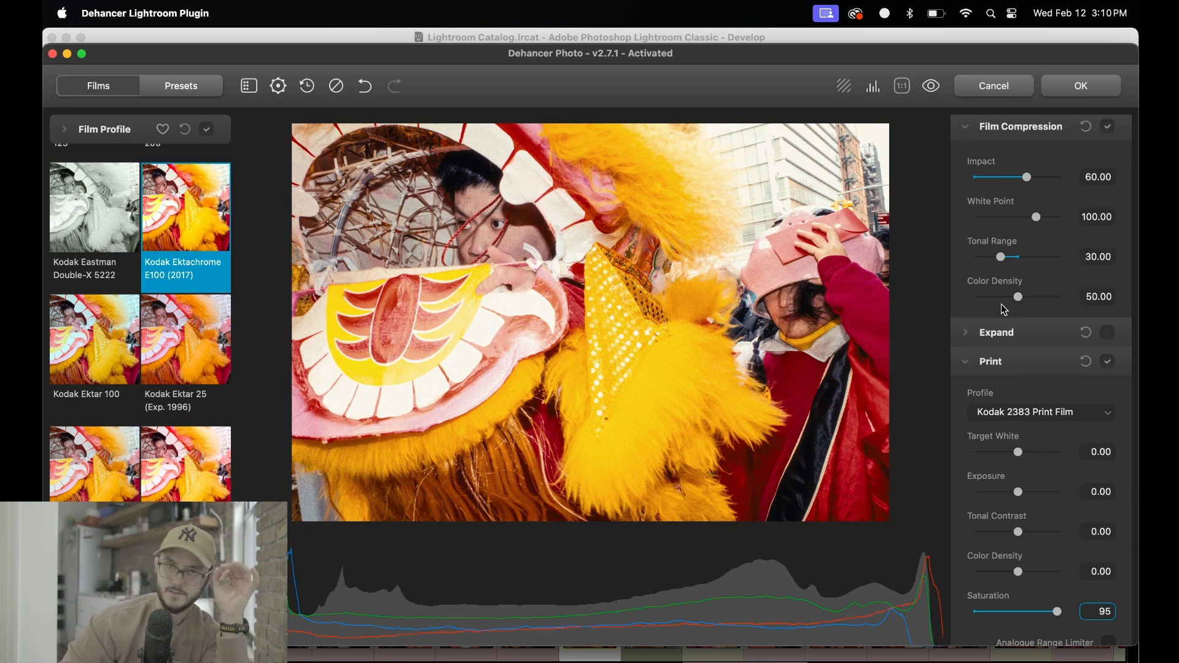
scroll(1001, 304, "up", 1)
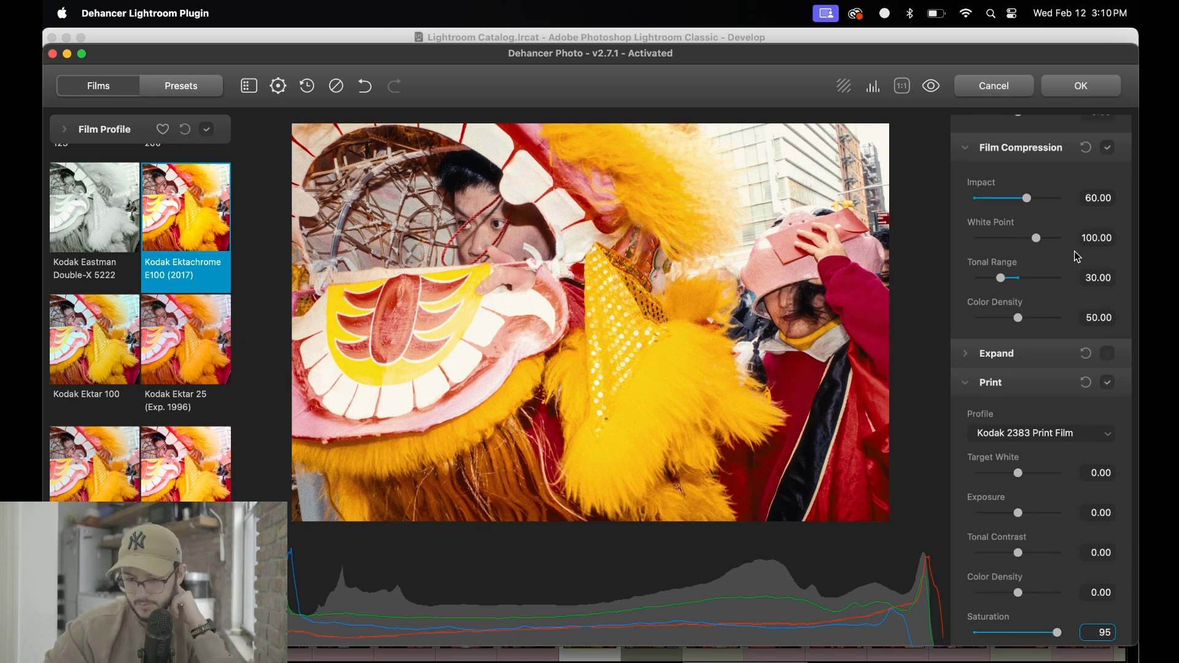
scroll(1137, 225, "up", 4)
left_click_drag(1030, 373, 1090, 376)
mouse_move(1045, 415)
left_mouse_down()
mouse_move(1089, 415)
mouse_move(1046, 416)
left_mouse_up()
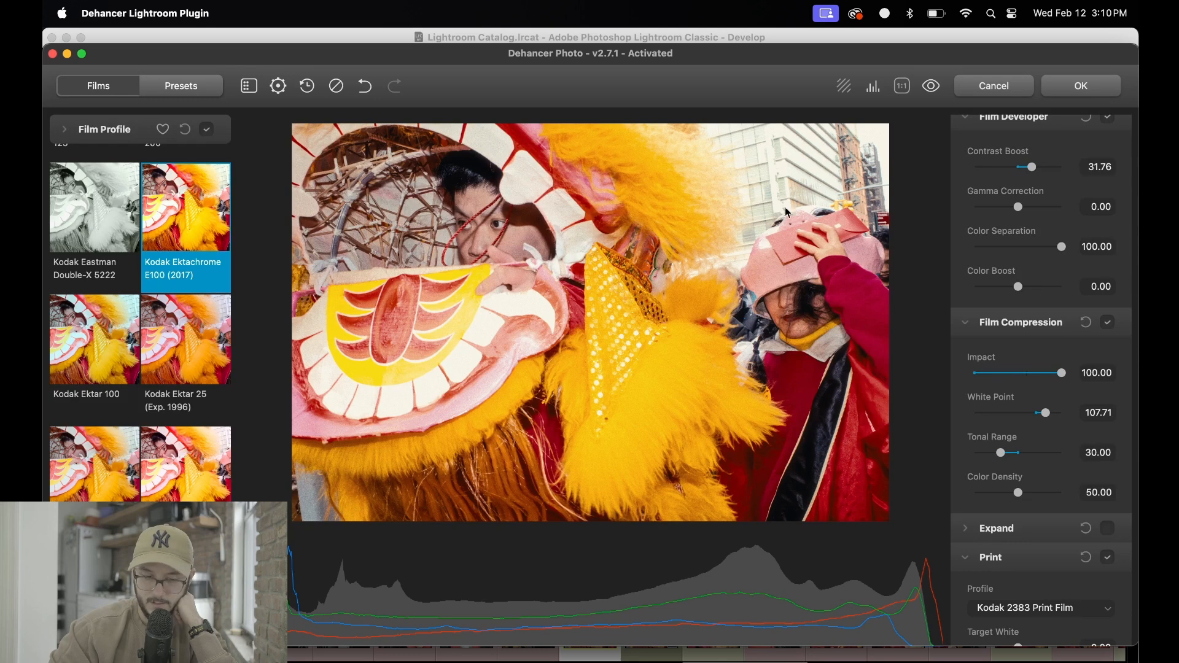
mouse_move(1062, 374)
left_mouse_down()
mouse_move(886, 379)
mouse_move(1066, 381)
left_mouse_up()
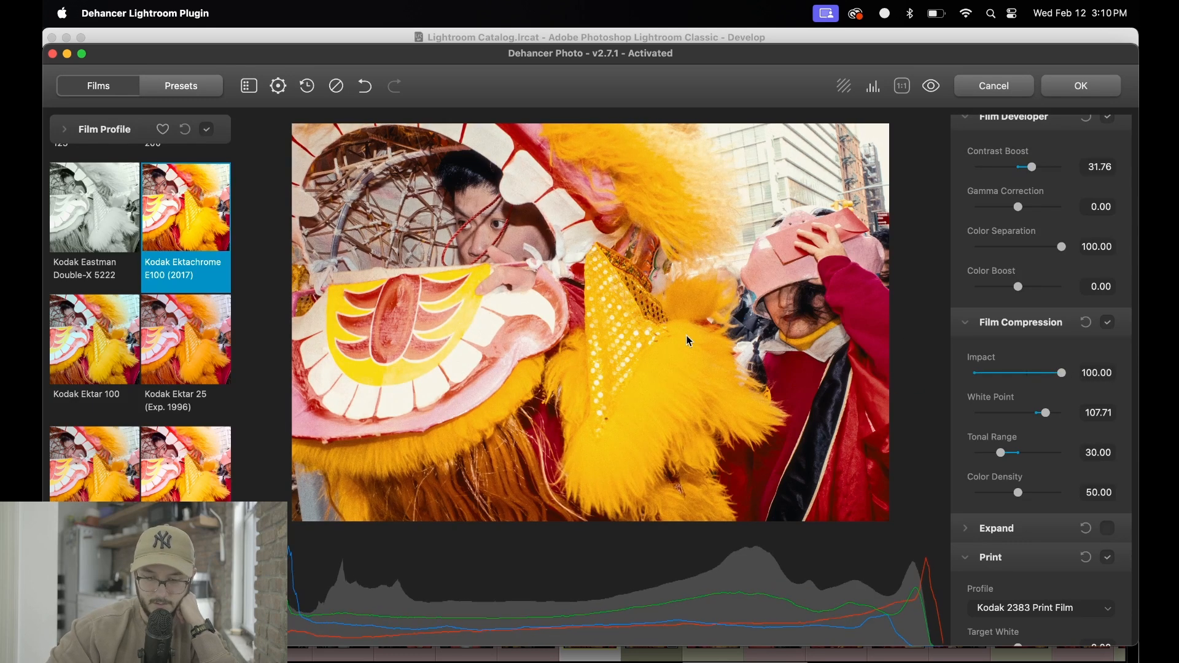
Enable Expand and lower its Black Point to -4.79.
scroll(985, 412, "down", 3)
left_click(986, 411)
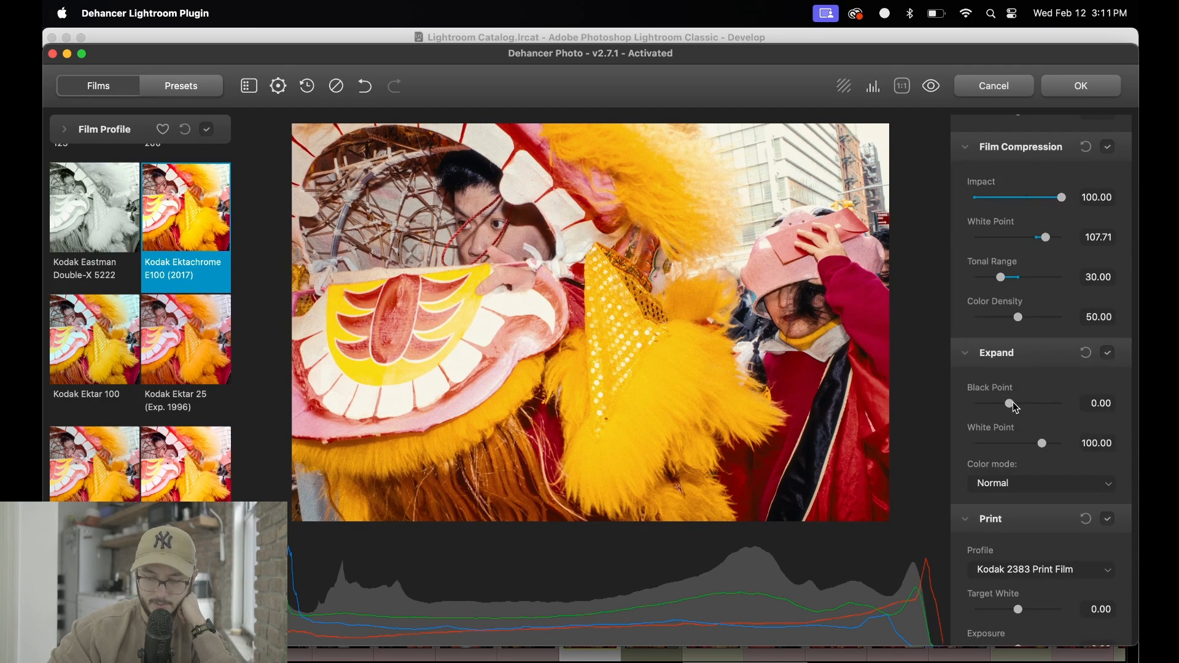
left_click_drag(1014, 402, 1004, 404)
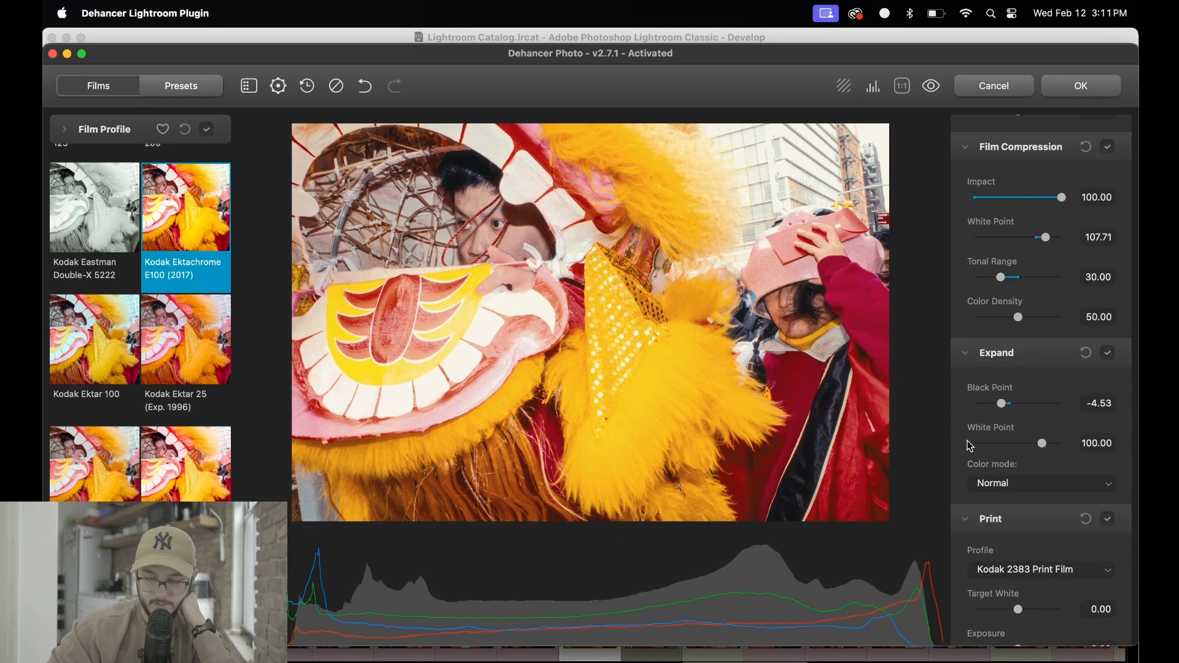
left_click_drag(1007, 399, 1006, 410)
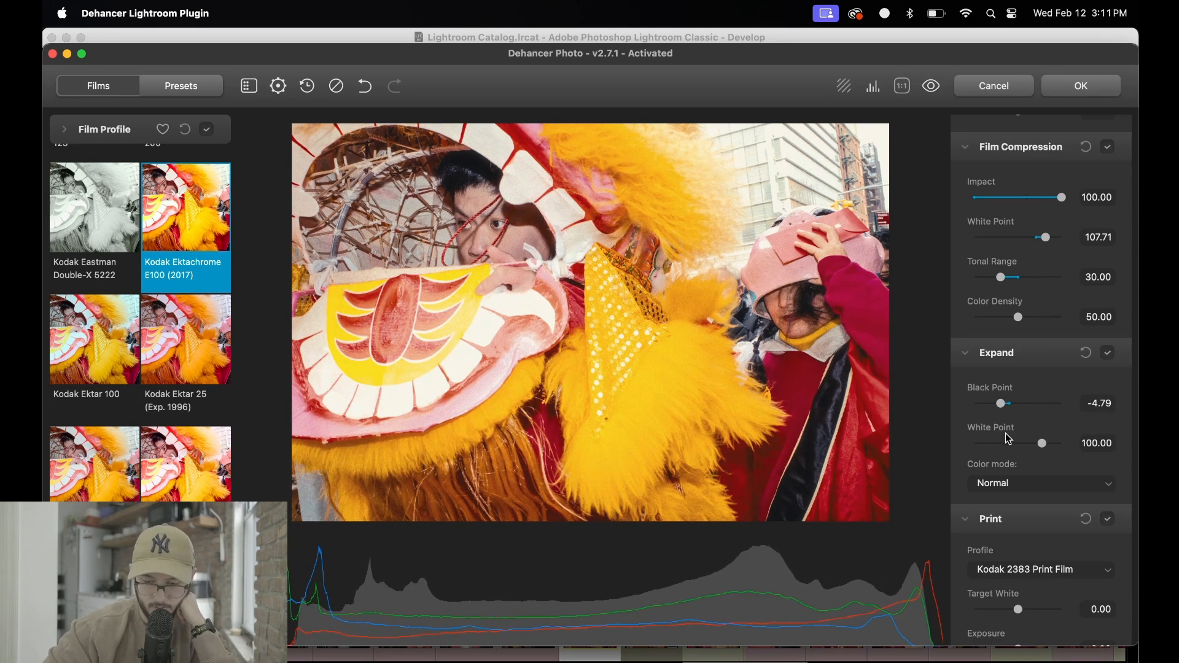
Set the Print Tonal Contrast to 6.35 and Target White to 0.79.
scroll(1008, 440, "down", 15)
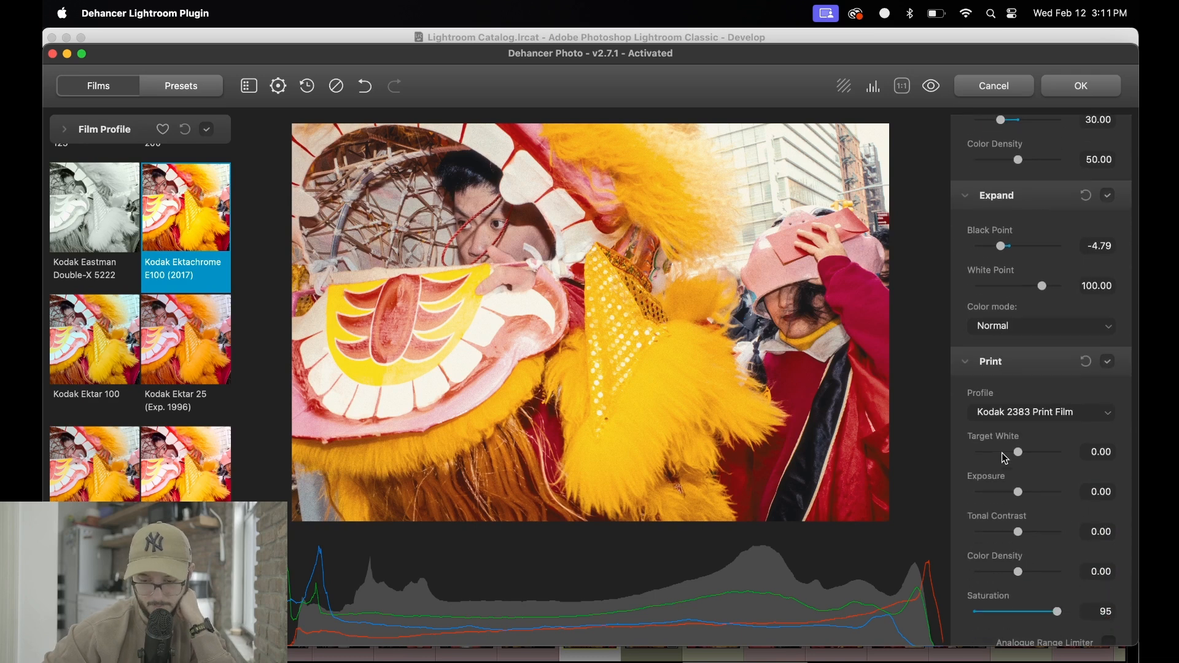
scroll(1028, 421, "up", 7)
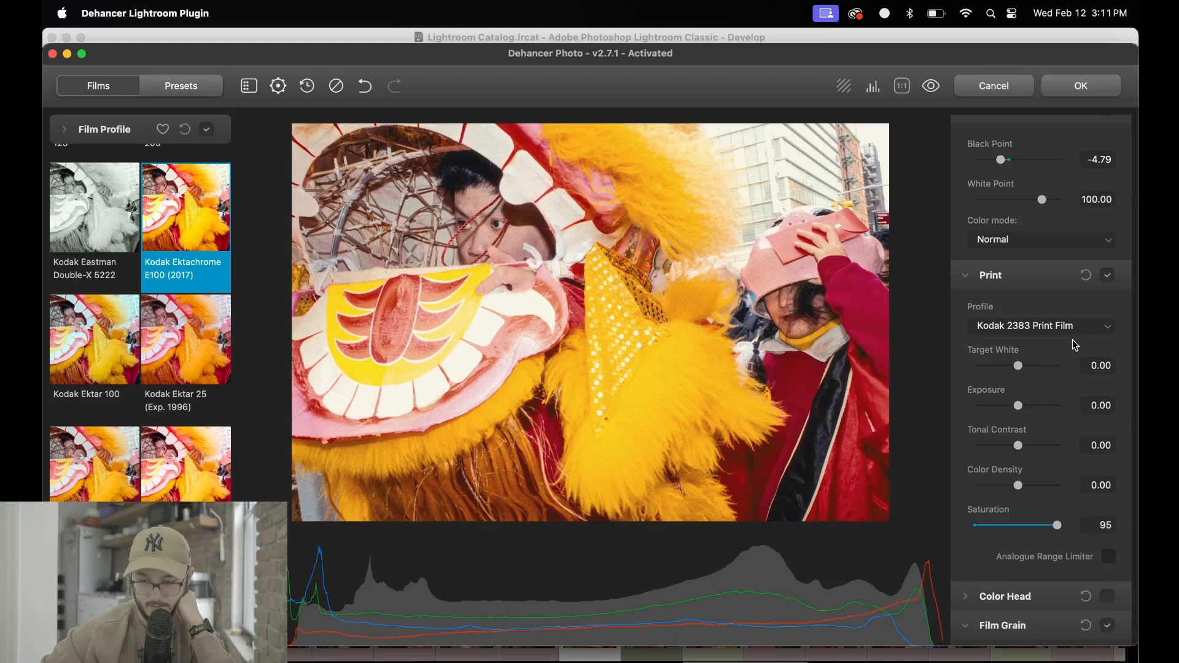
left_click_drag(1020, 448, 1030, 452)
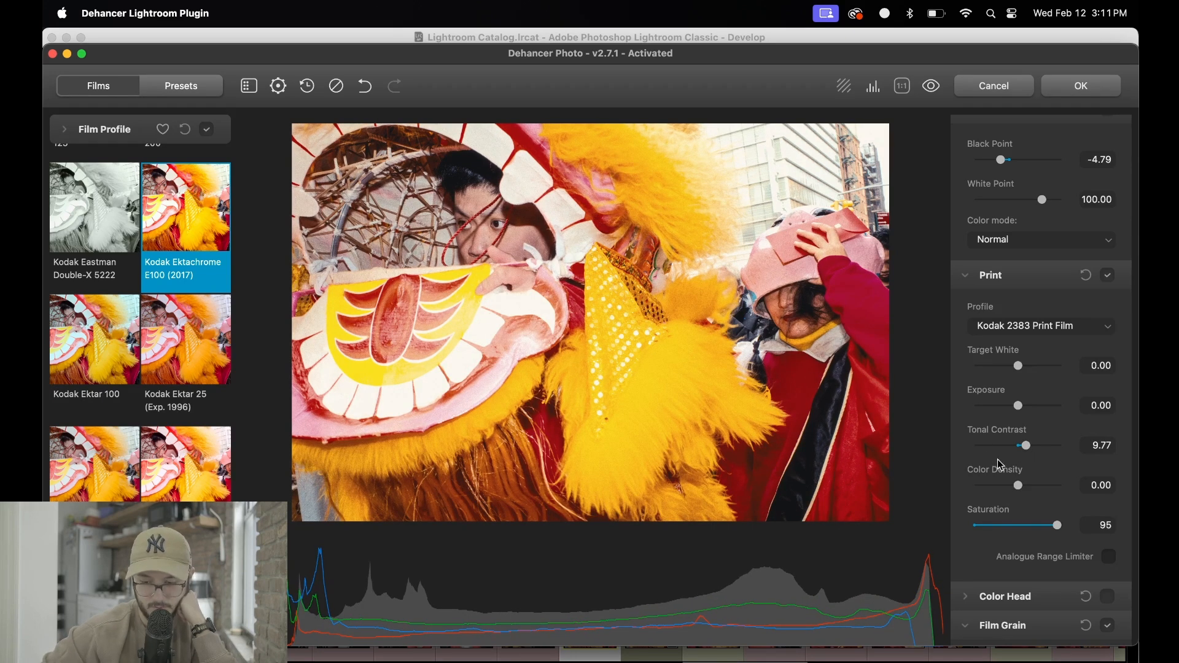
mouse_move(1030, 451)
left_mouse_down()
mouse_move(1013, 444)
mouse_move(1023, 449)
left_mouse_up()
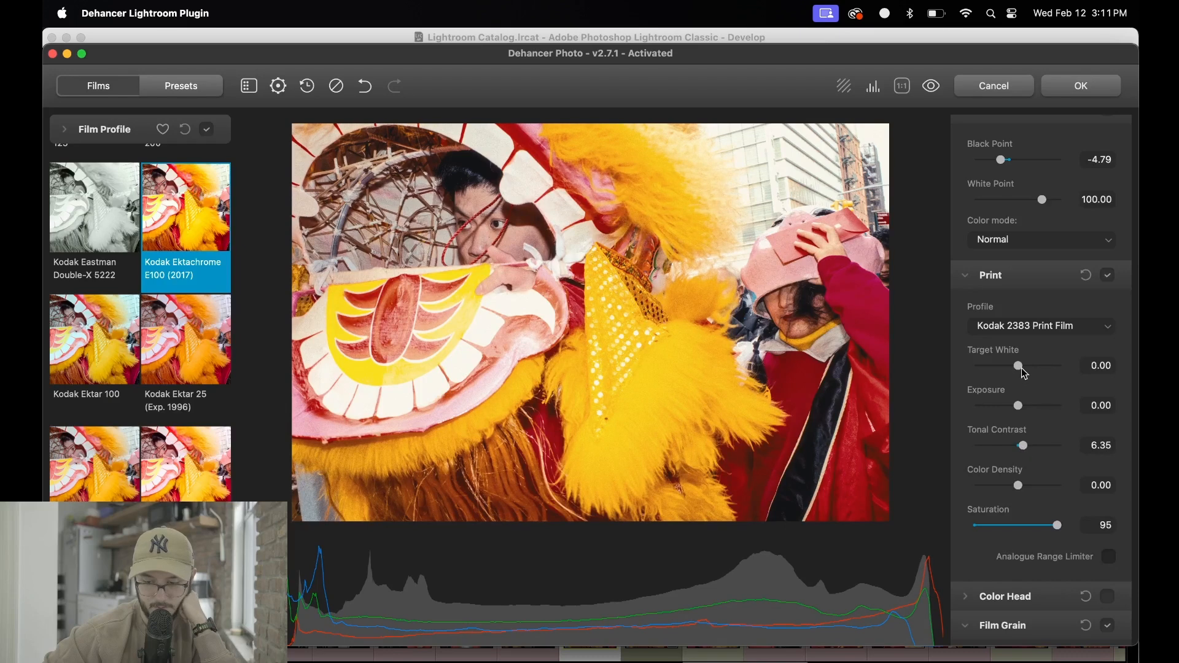
mouse_move(1021, 370)
left_mouse_down()
mouse_move(940, 361)
mouse_move(1071, 379)
mouse_move(915, 371)
mouse_move(1091, 385)
mouse_move(1033, 381)
left_mouse_up()
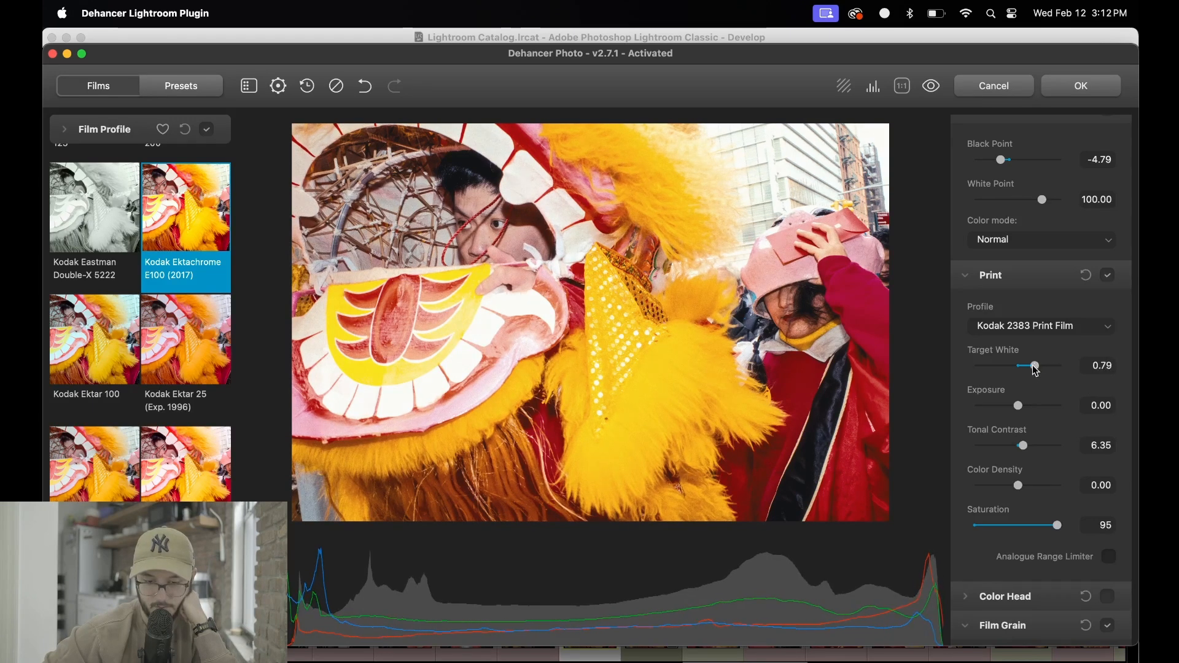
Enable Color Head and shift its Yellow - Blue balance to 11.01.
scroll(1032, 379, "down", 2)
scroll(1071, 356, "down", 5)
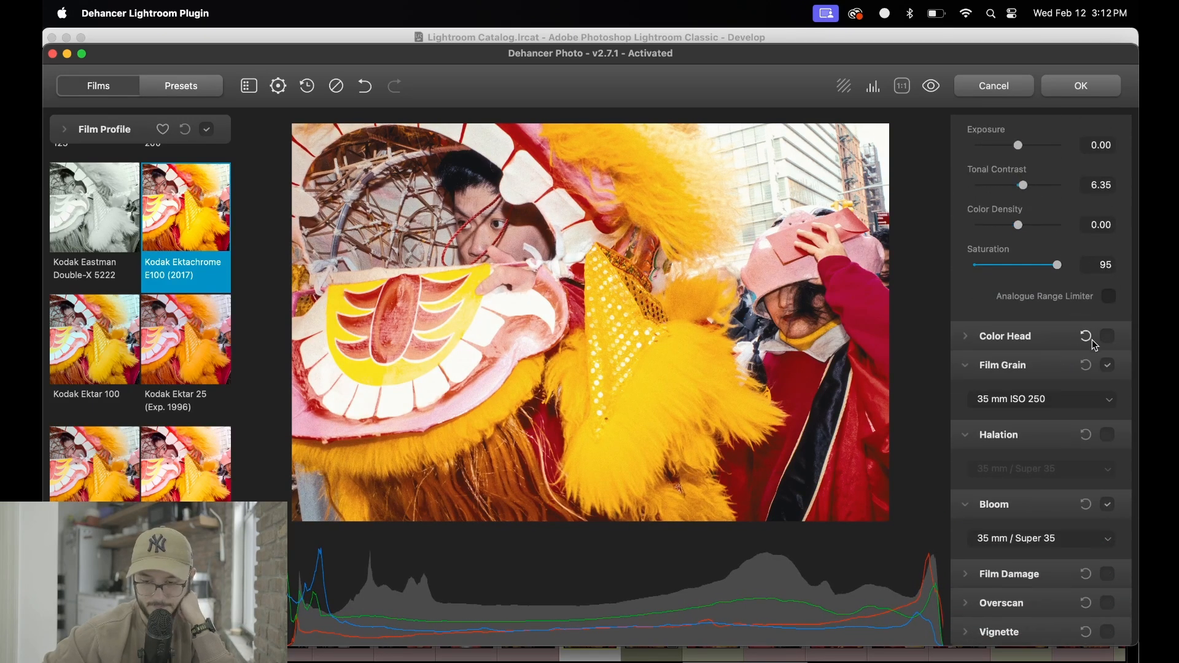
left_click(1061, 345)
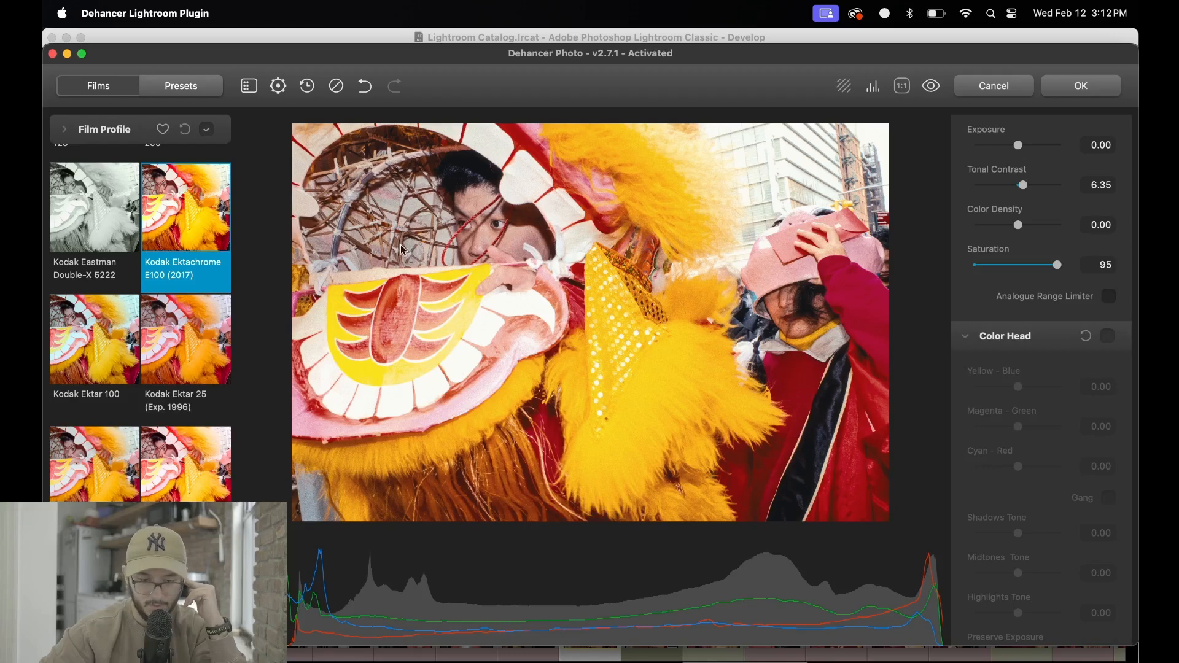
left_click(1109, 335)
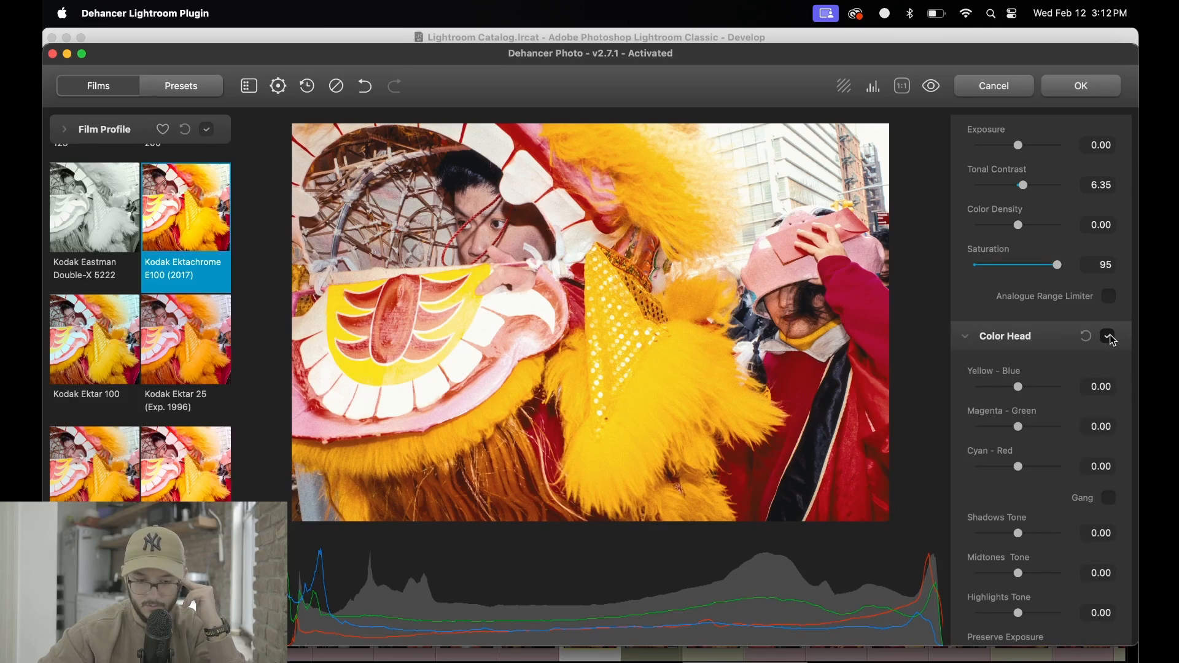
left_click_drag(1019, 385, 1028, 388)
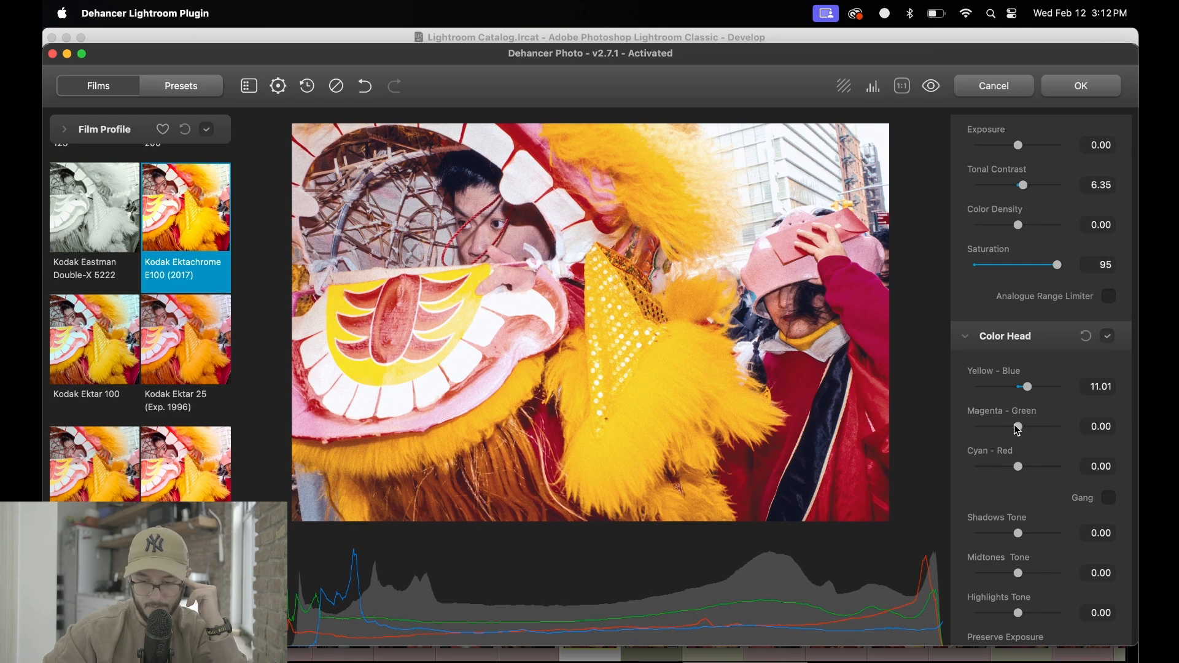
Set the Color Head Magenta - Green balance to 4.37 and compare the photo with Color Head off and on.
left_click_drag(1014, 424, 1022, 427)
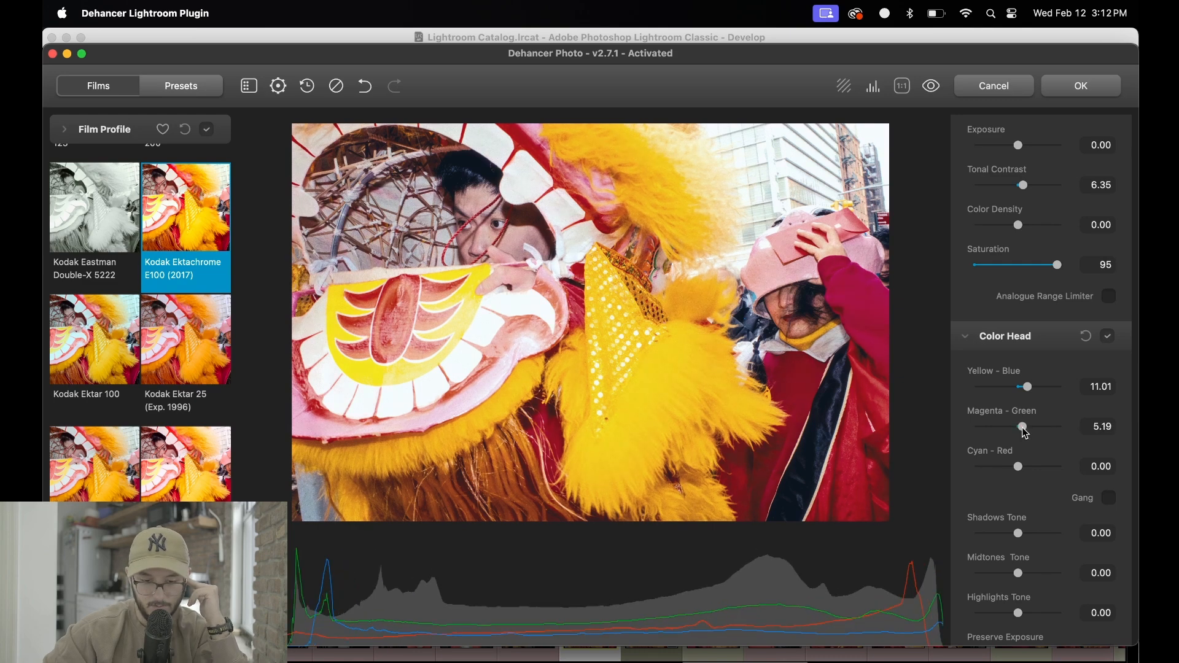
left_click(1116, 337)
left_click(1117, 339)
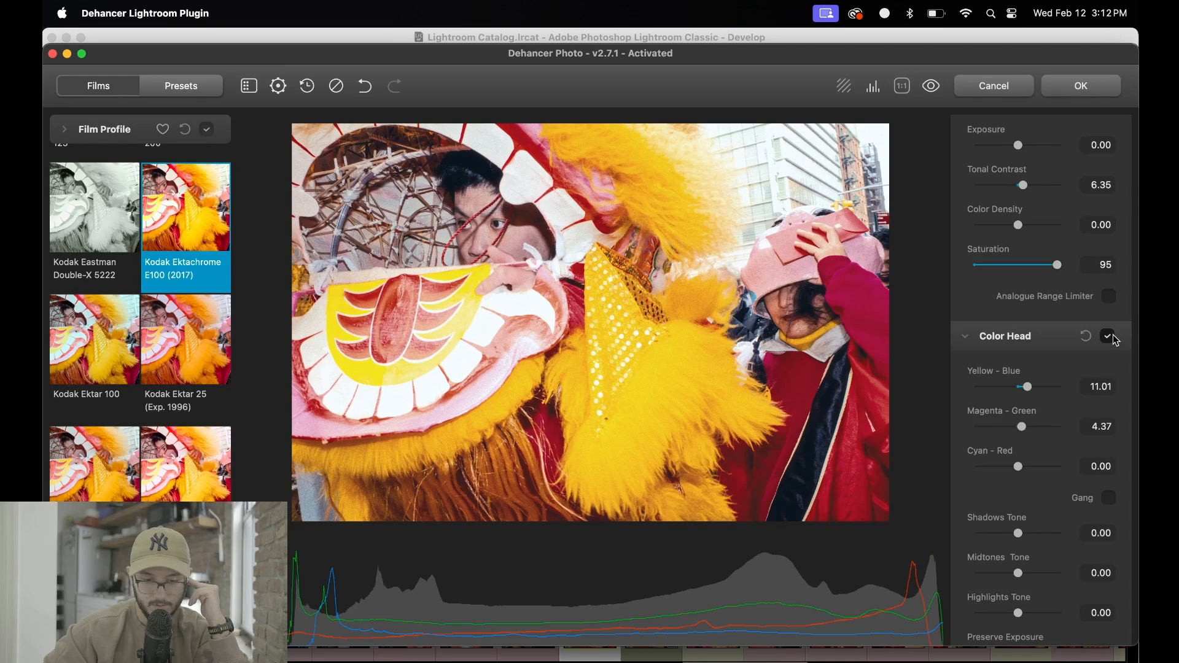
left_click(1117, 339)
left_click(1117, 339)
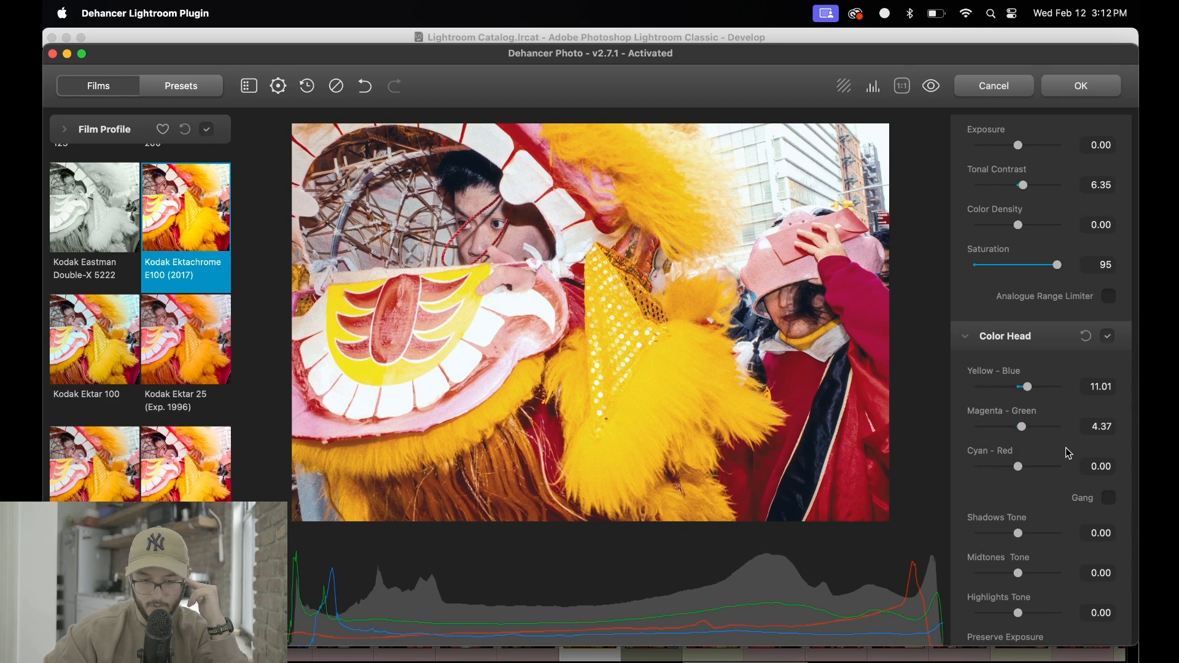
Try the Color Head Cyan - Red balance at -3.69, compare it with Color Head off, and reset it to 0.
left_click_drag(1021, 471, 1019, 472)
left_click(1109, 336)
left_click(1110, 338)
left_click(1111, 338)
left_click(1111, 338)
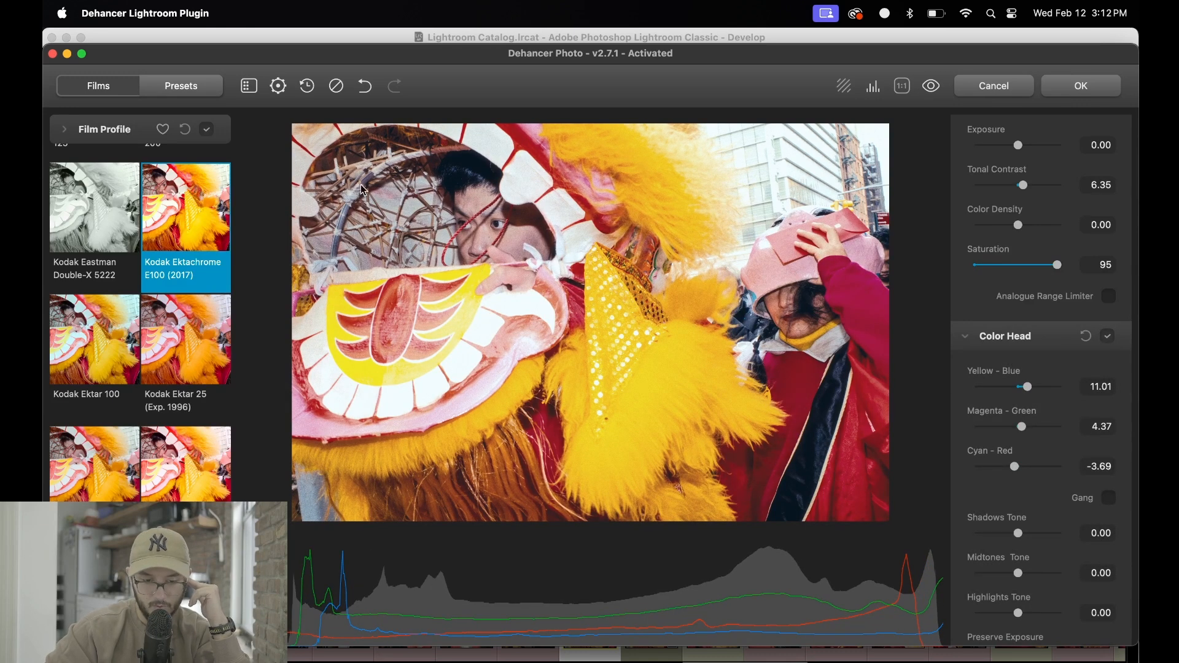
double_click(1016, 467)
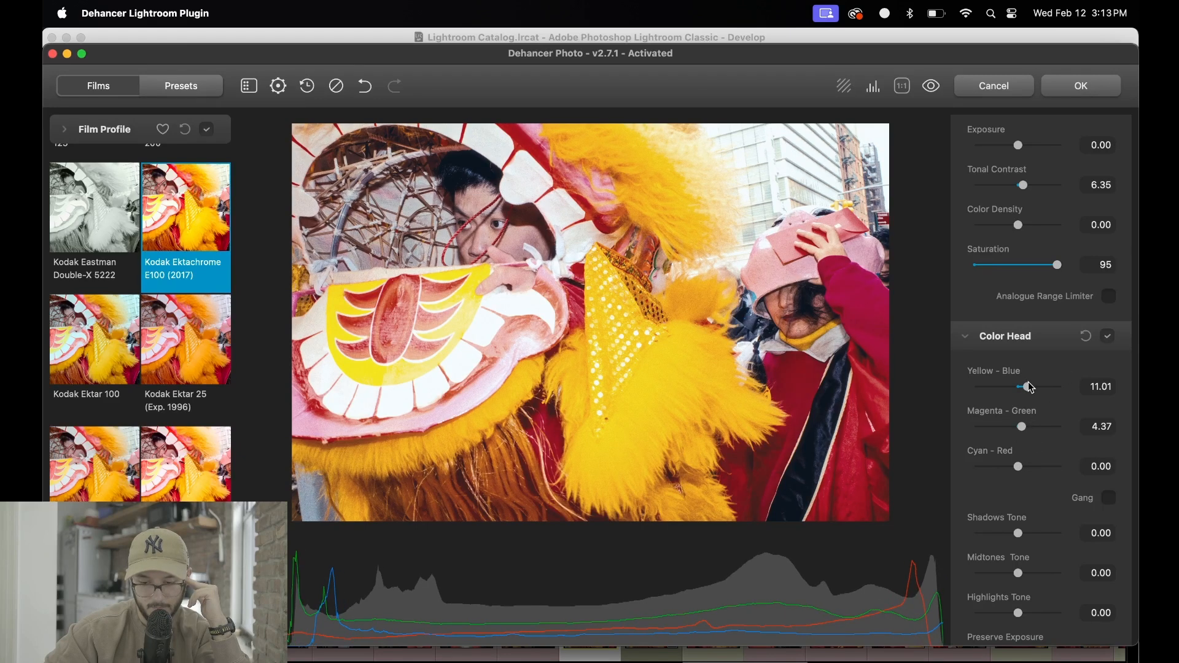
Set the Color Head Yellow - Blue balance to 9.83 and compare the photo with Color Head off and on.
left_click_drag(1032, 391, 1031, 391)
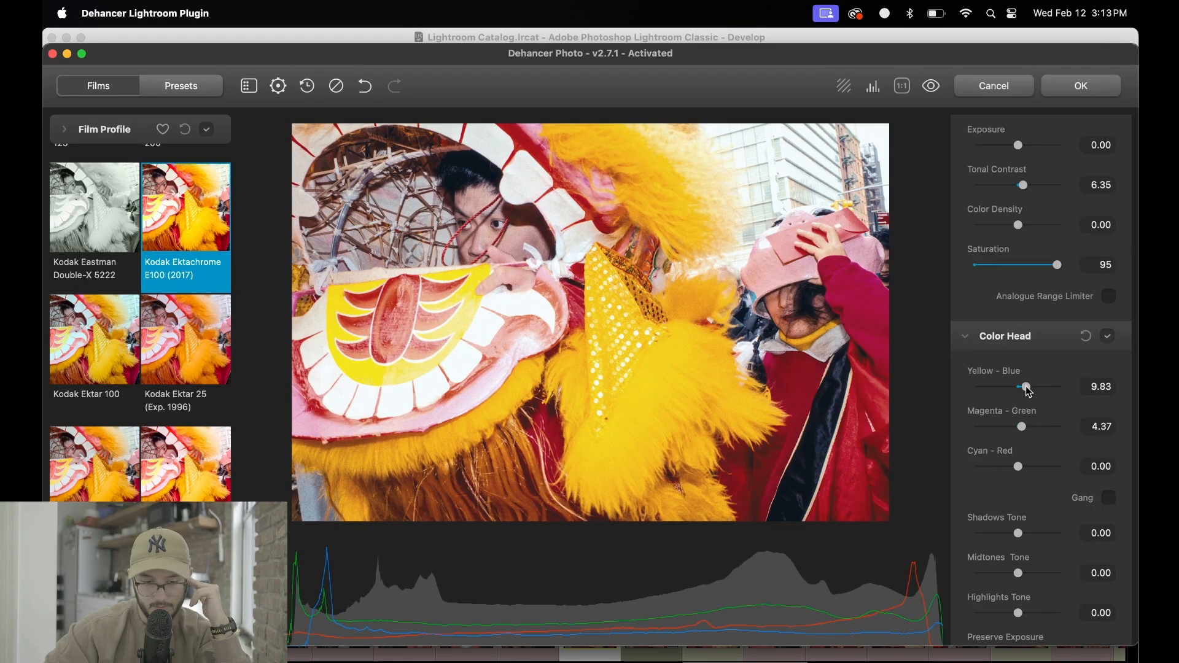
left_click(1111, 336)
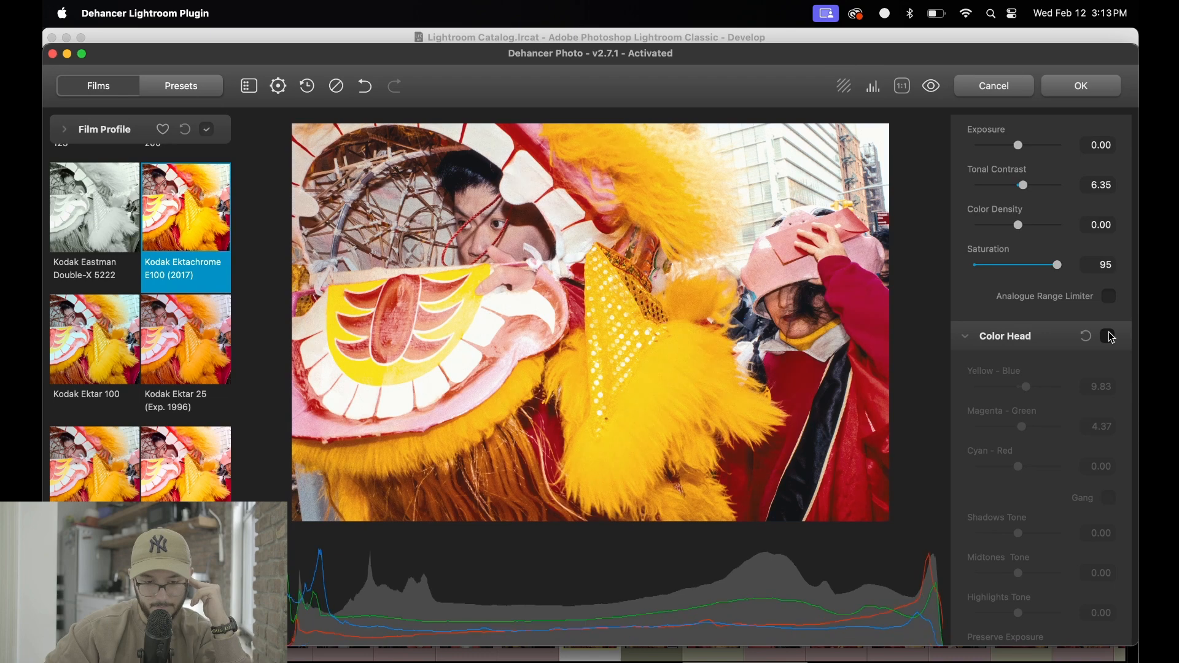
left_click(1112, 336)
left_click(1112, 336)
left_click(1112, 337)
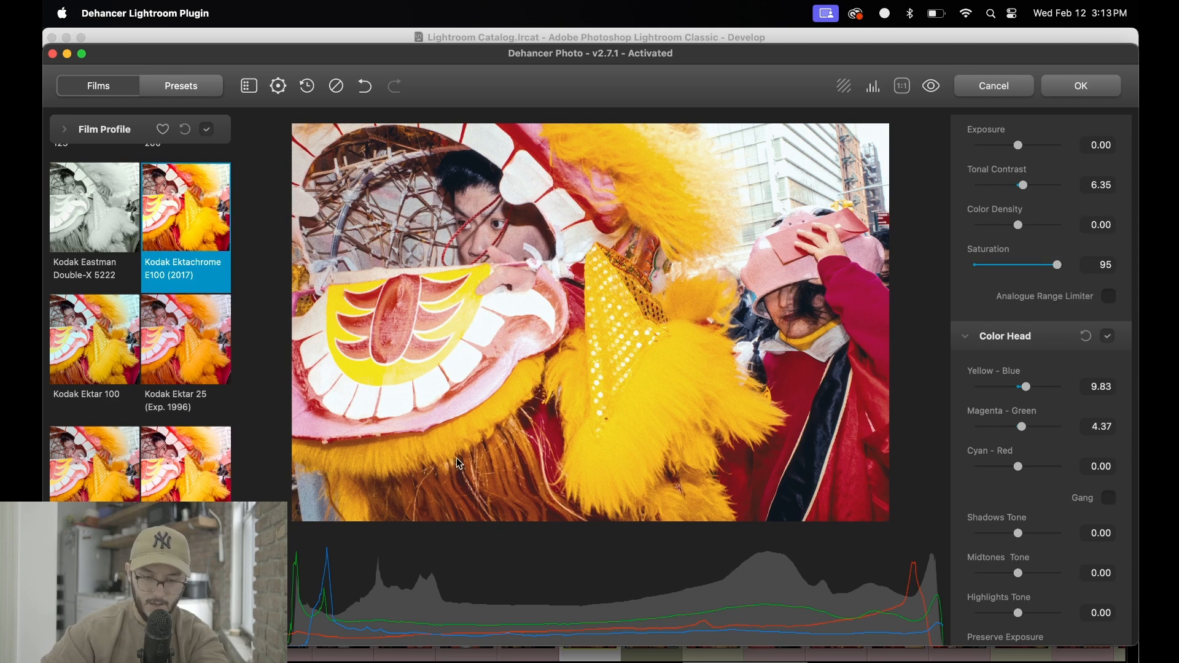
left_click(1111, 337)
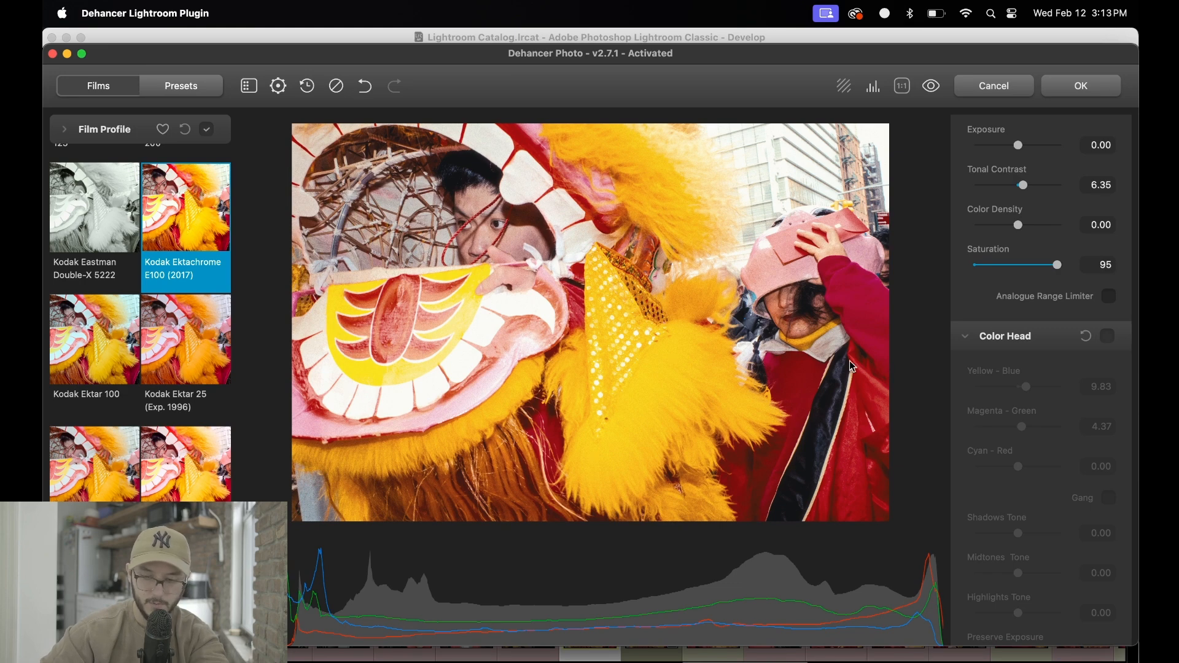
left_click(1111, 337)
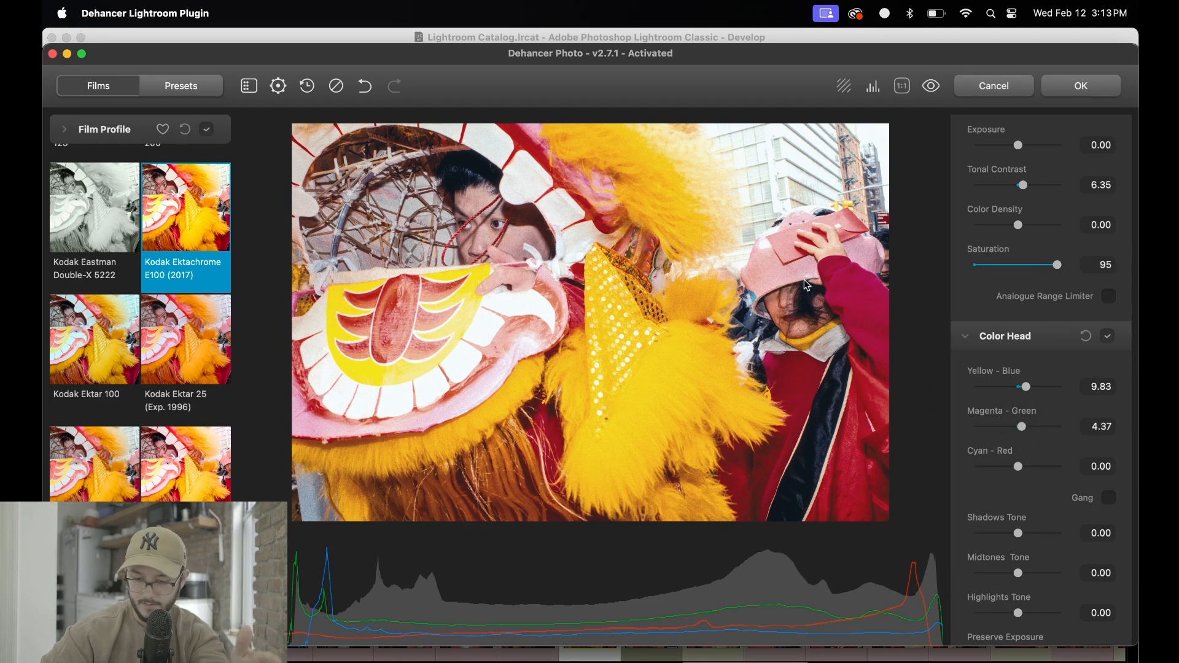
Set the Color Head Midtones Tone to 69.25 and Highlights Tone to -31.41, comparing the photo with Color Head off and on.
scroll(1002, 559, "down", 5)
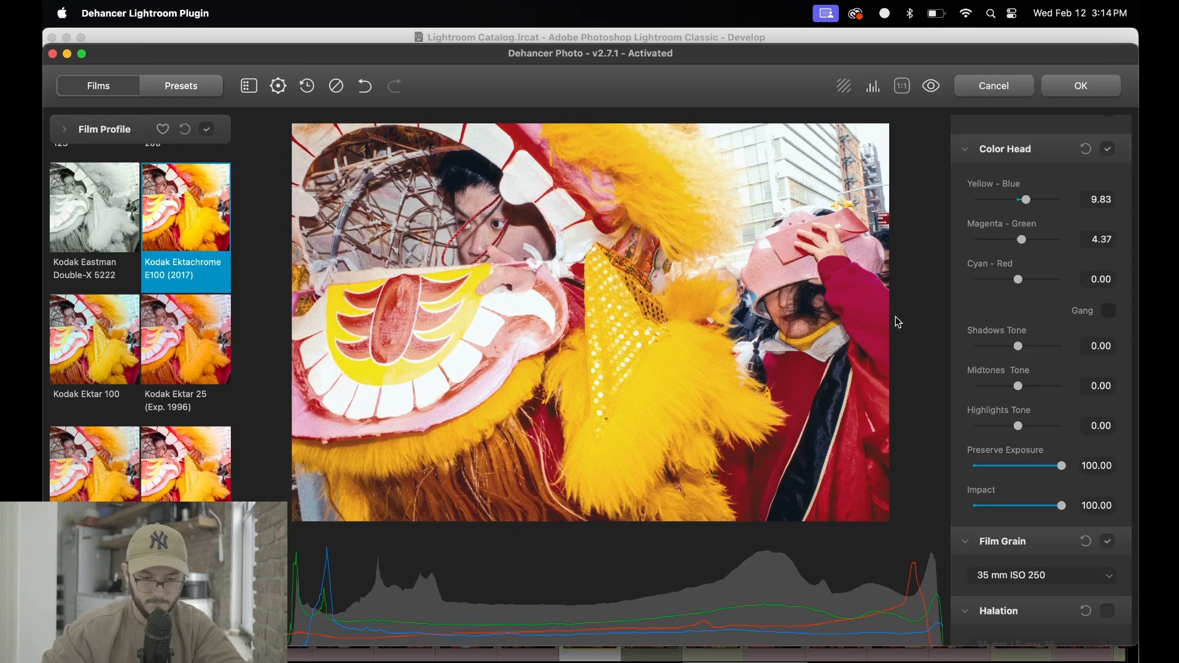
left_click_drag(1020, 389, 1050, 393)
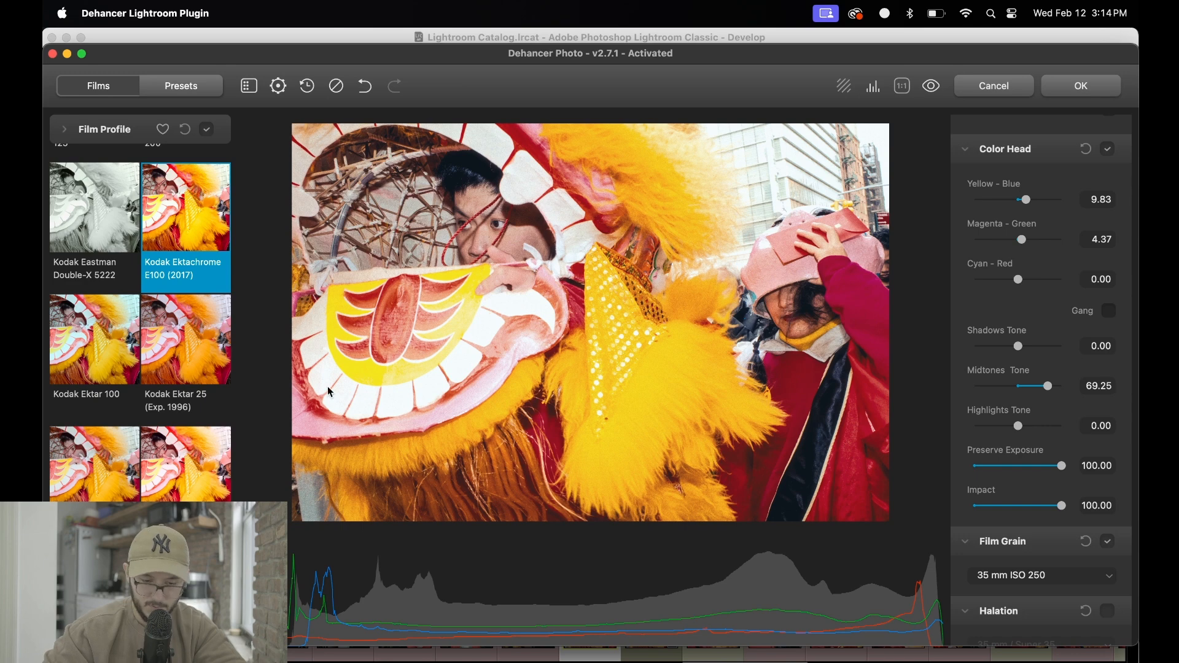
mouse_move(1024, 430)
left_mouse_down()
mouse_move(981, 428)
mouse_move(1007, 433)
left_mouse_up()
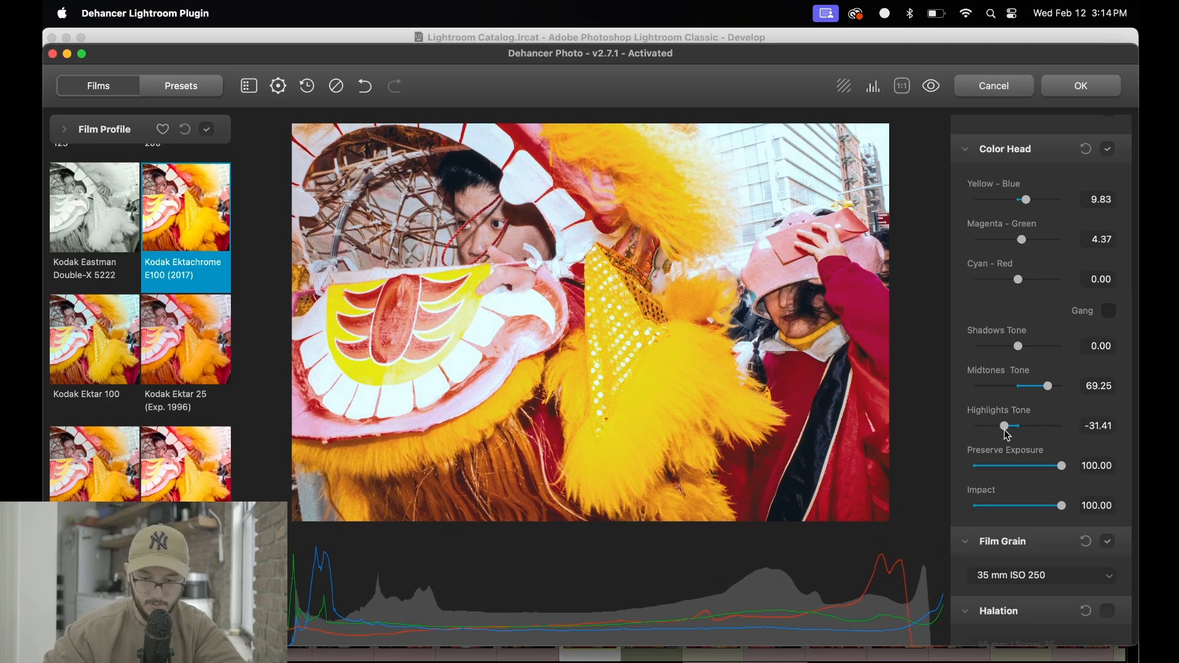
left_click(1110, 151)
left_click(1111, 151)
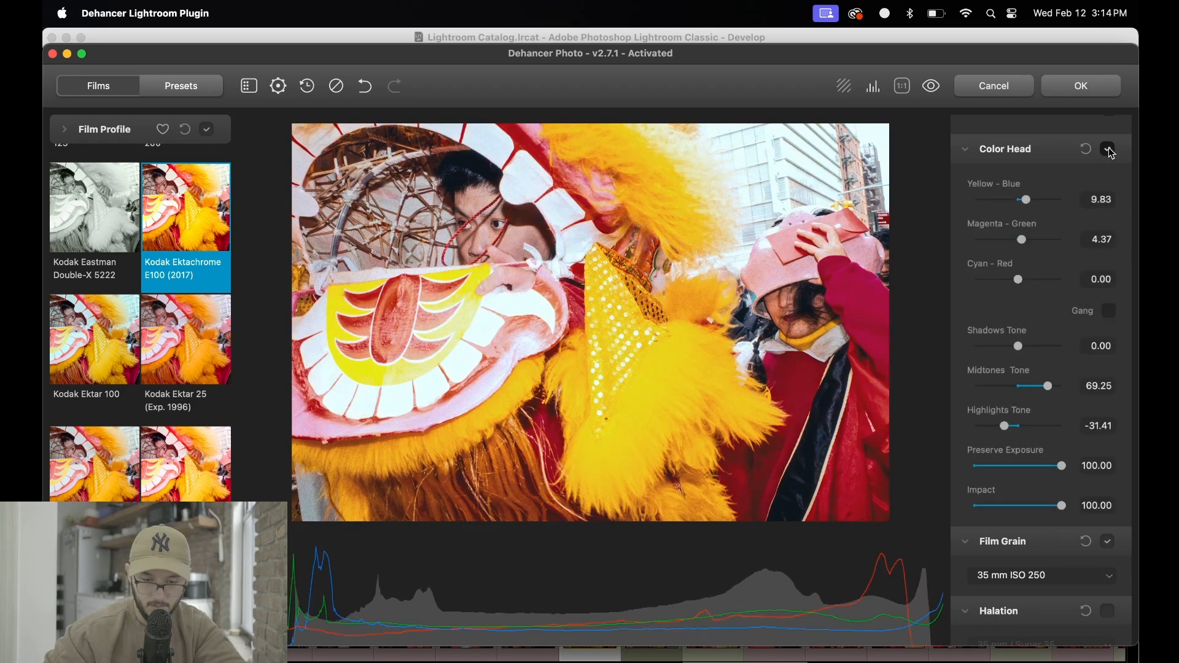
left_click(1112, 152)
left_click(1111, 151)
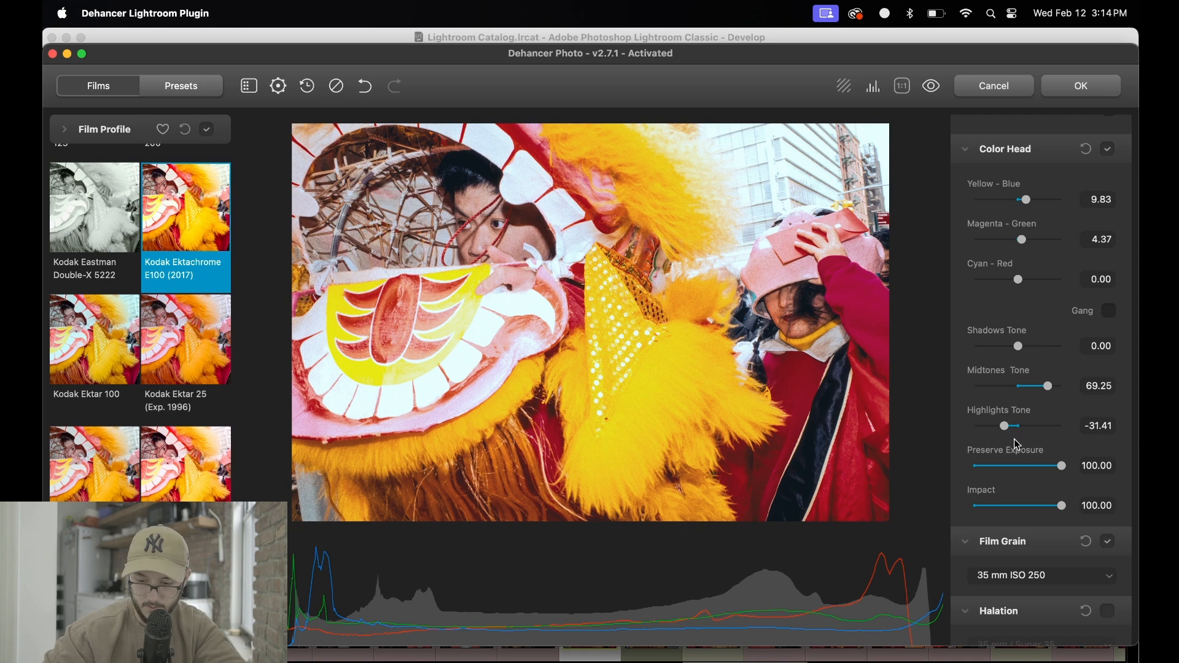
Set the Color Head Highlights Tone to -21.15 and Shadows Tone to 24.30, and compare the photo with Color Head off and on.
left_click_drag(1010, 431, 1012, 433)
left_click_drag(1019, 346, 1047, 348)
left_click_drag(1058, 348, 1027, 345)
double_click(1067, 350)
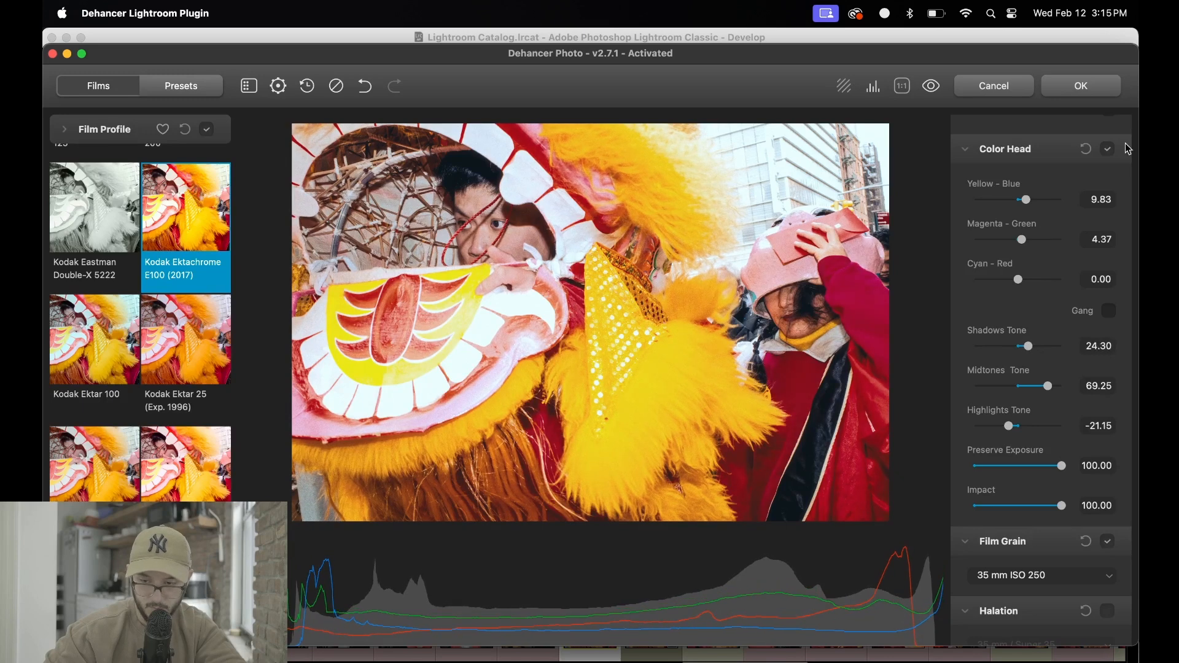
left_click(1110, 153)
left_click(1110, 153)
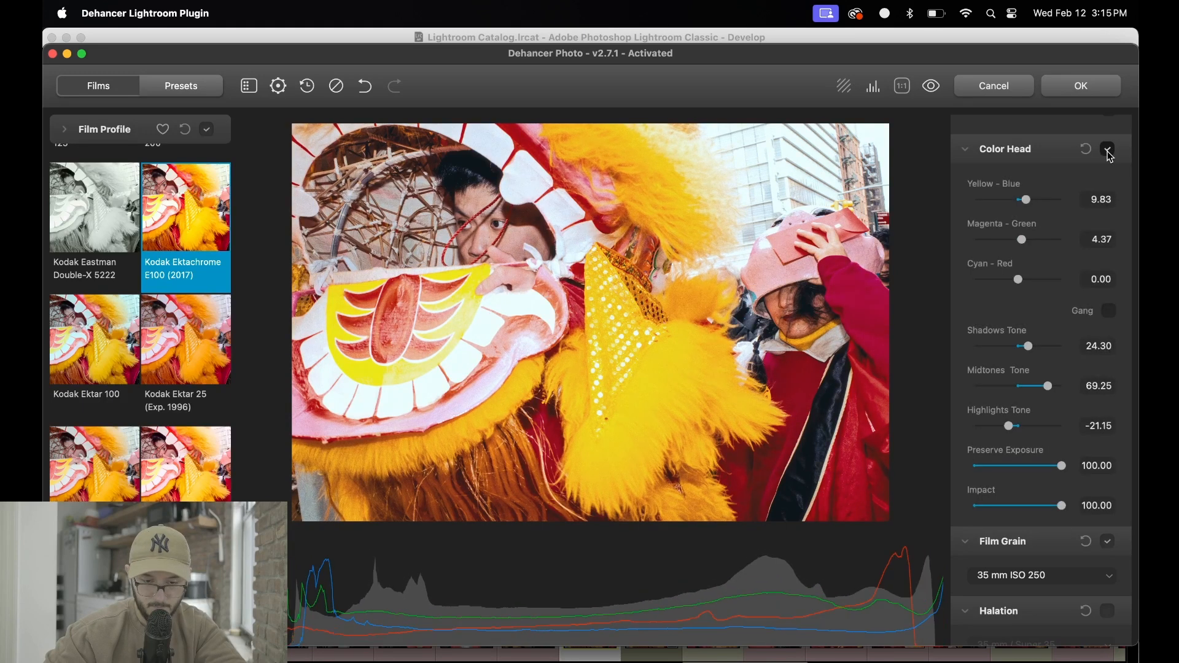
Try the 35 mm ISO 500 film grain, return it to 35 mm ISO 250, and switch Halation on and off.
scroll(1110, 157, "down", 5)
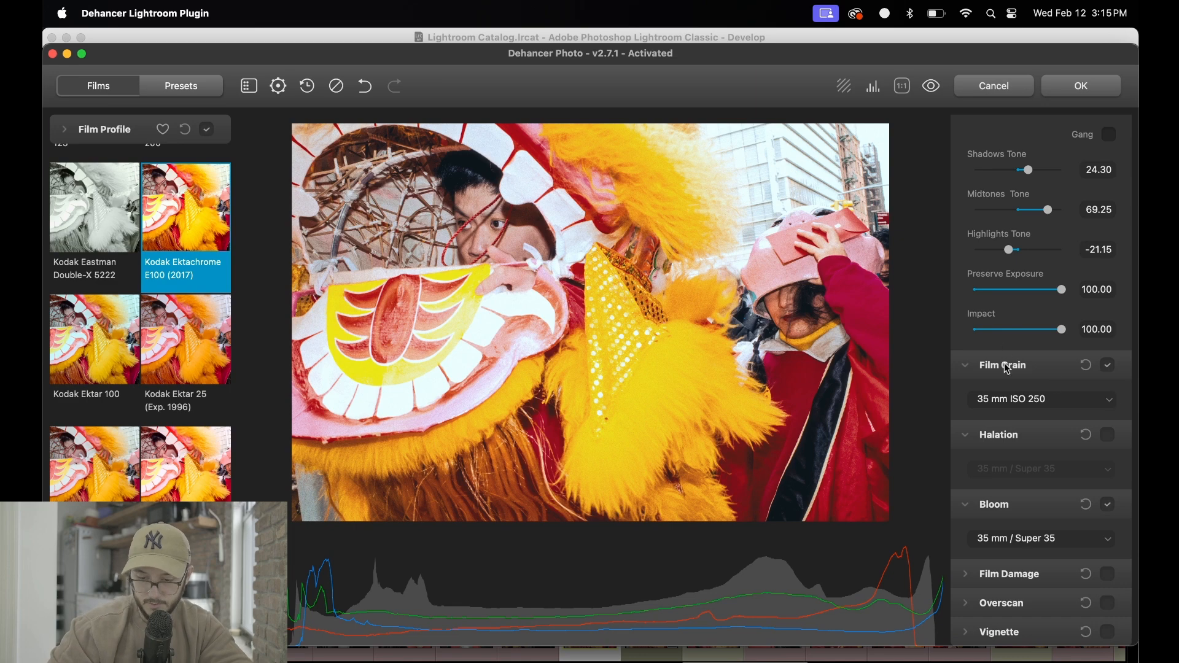
left_click(997, 404)
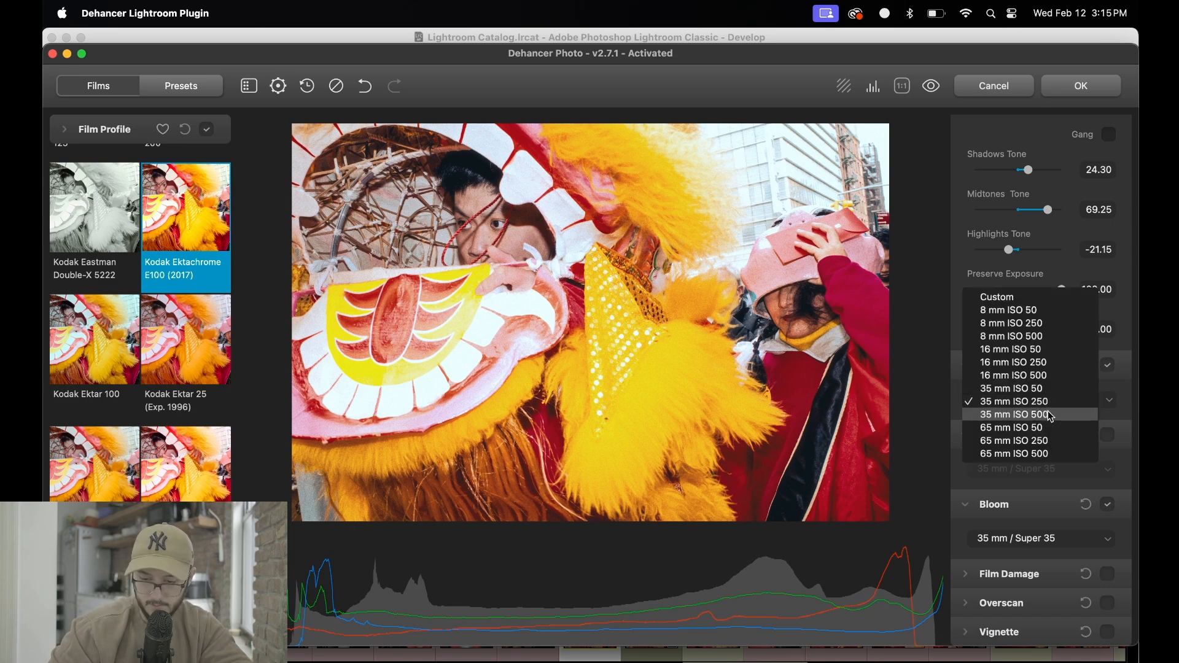
left_click(1053, 419)
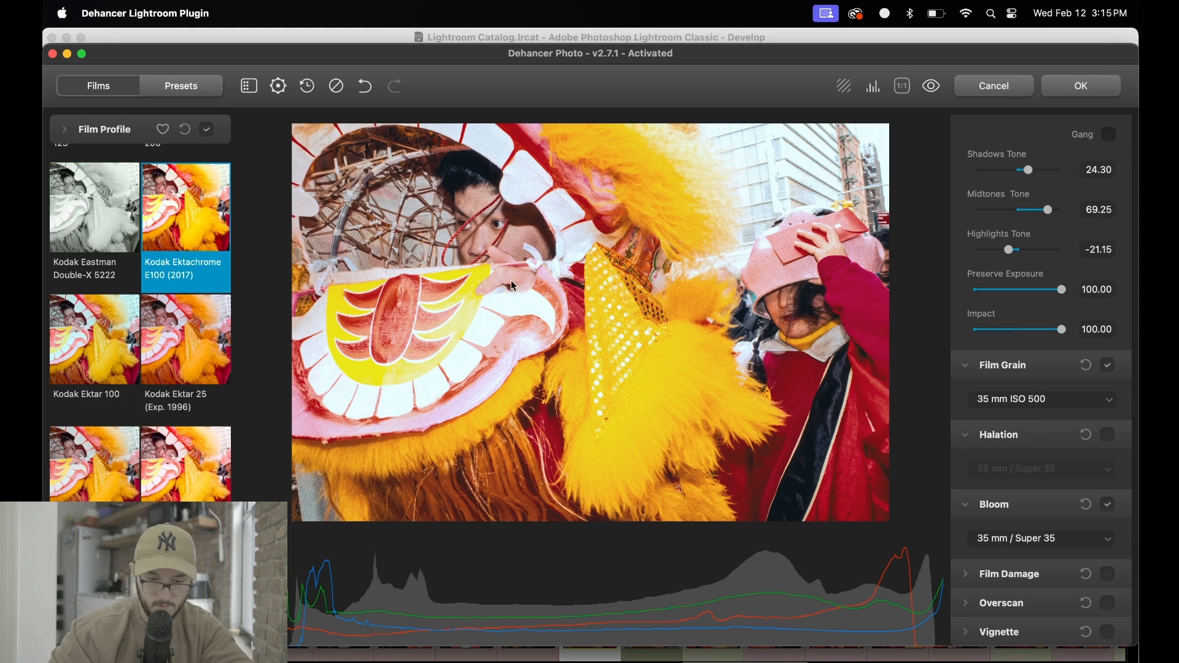
left_click(1024, 400)
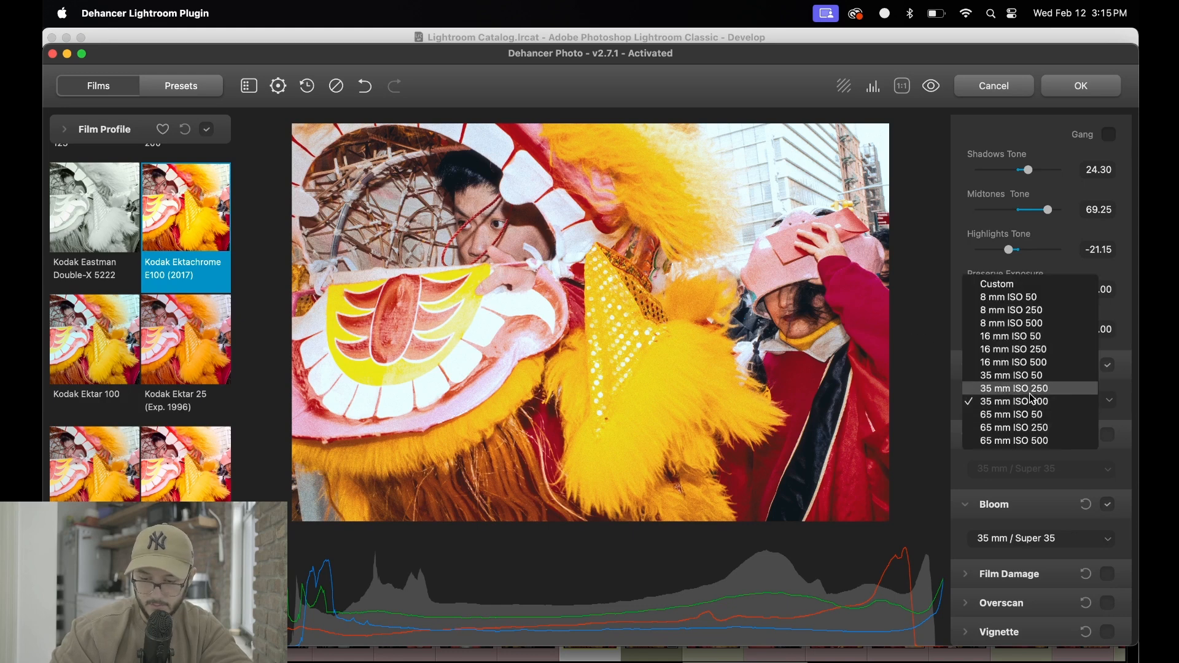
left_click(1032, 389)
left_click(1109, 436)
left_click(1110, 436)
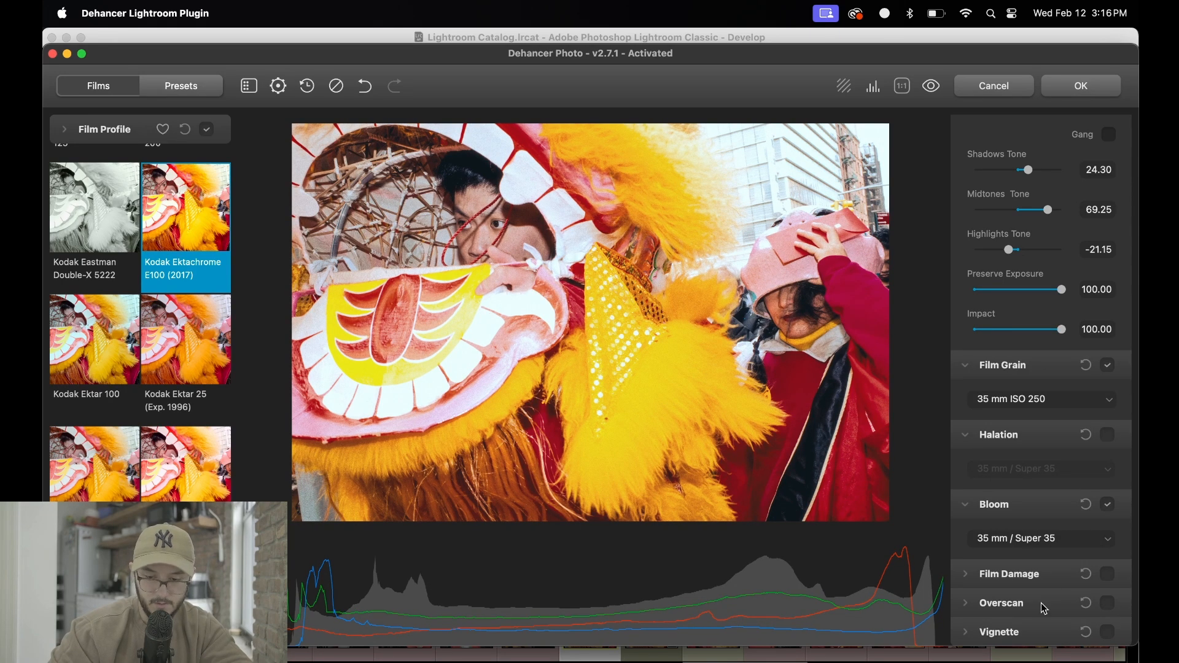
Compare the original photo with the complete Dehancer film look by switching the effect preview off and on.
left_click(931, 86)
left_click(931, 86)
left_click(931, 86)
left_click(931, 86)
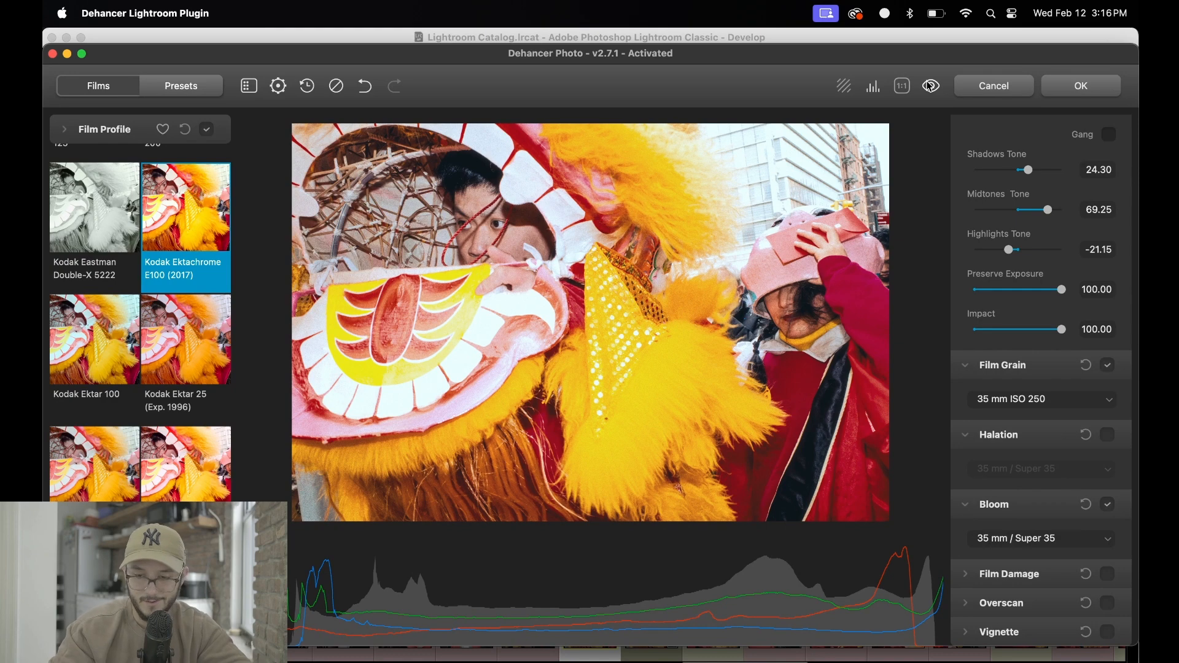
left_click(932, 86)
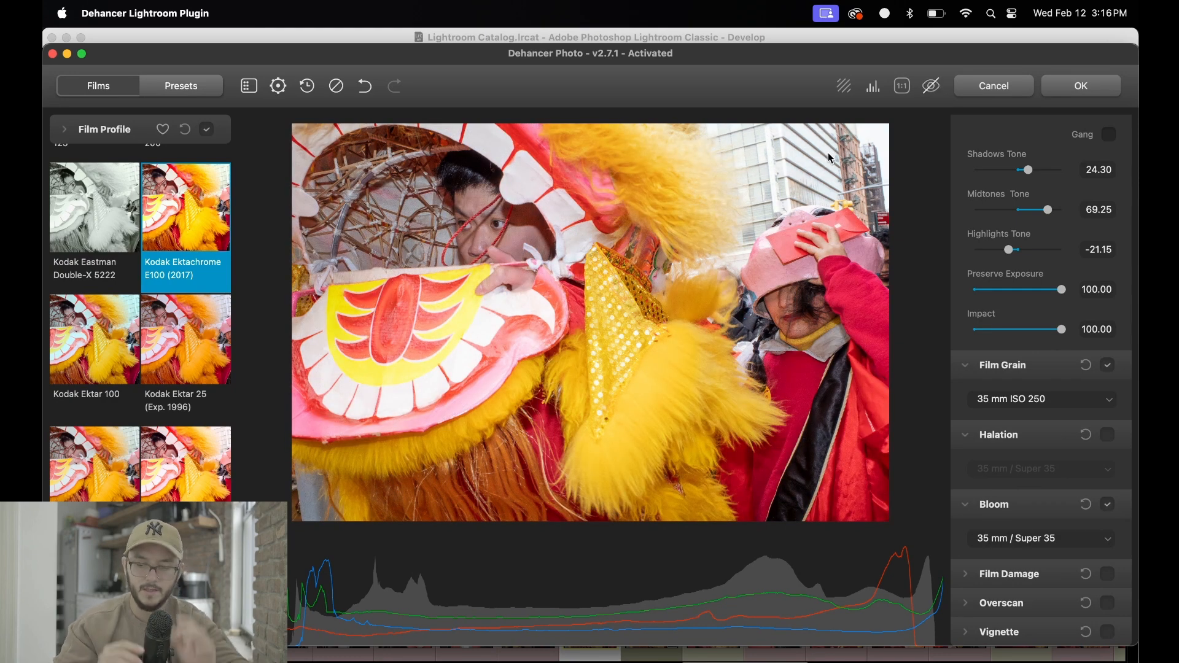
Try the Kodak Endura Glossy Paper print profile, return to Kodak 2383 Print Film, and switch the effect preview back on.
scroll(1050, 208, "up", 10)
scroll(1054, 214, "up", 5)
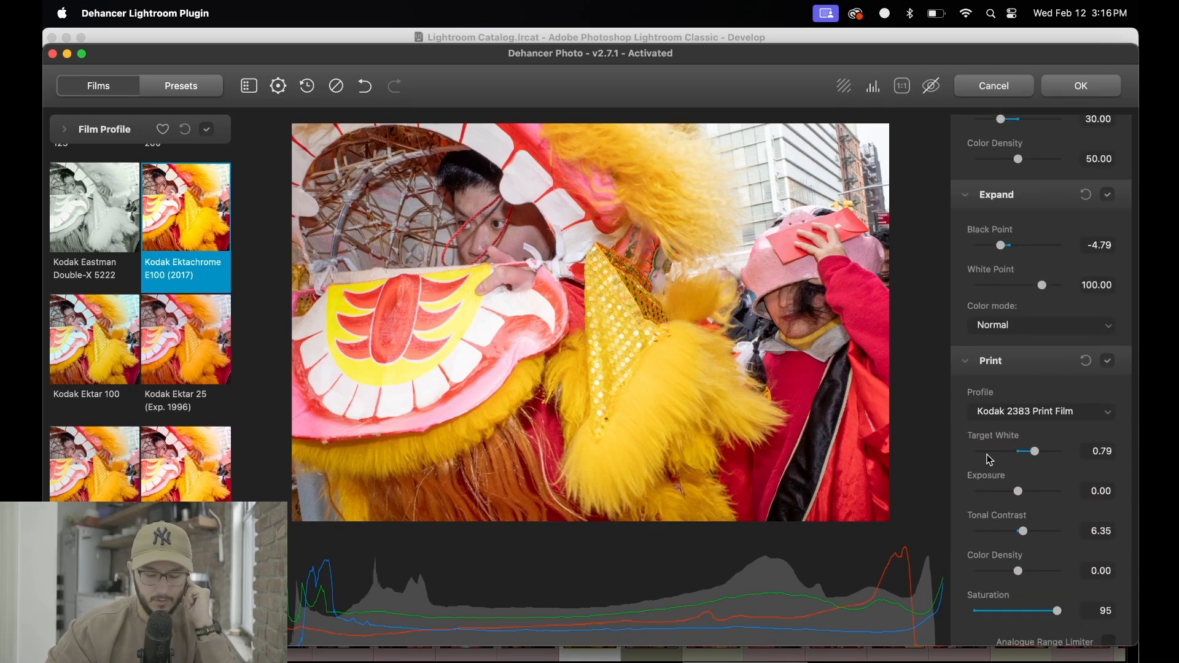
left_click(1083, 412)
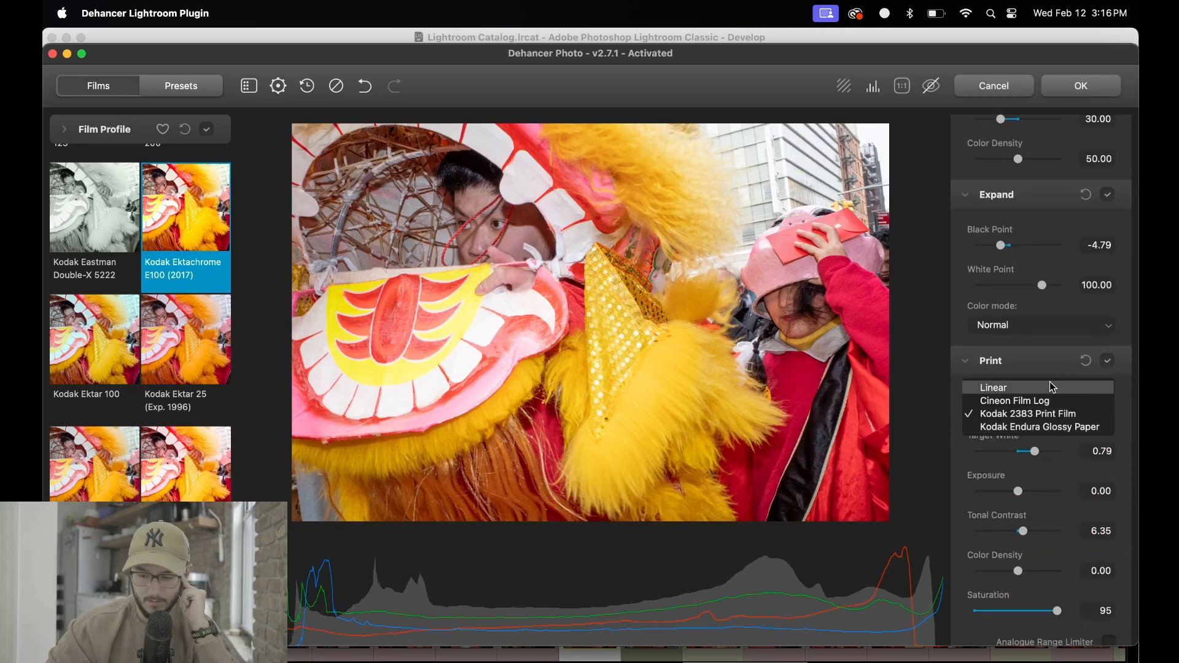
left_click(1078, 428)
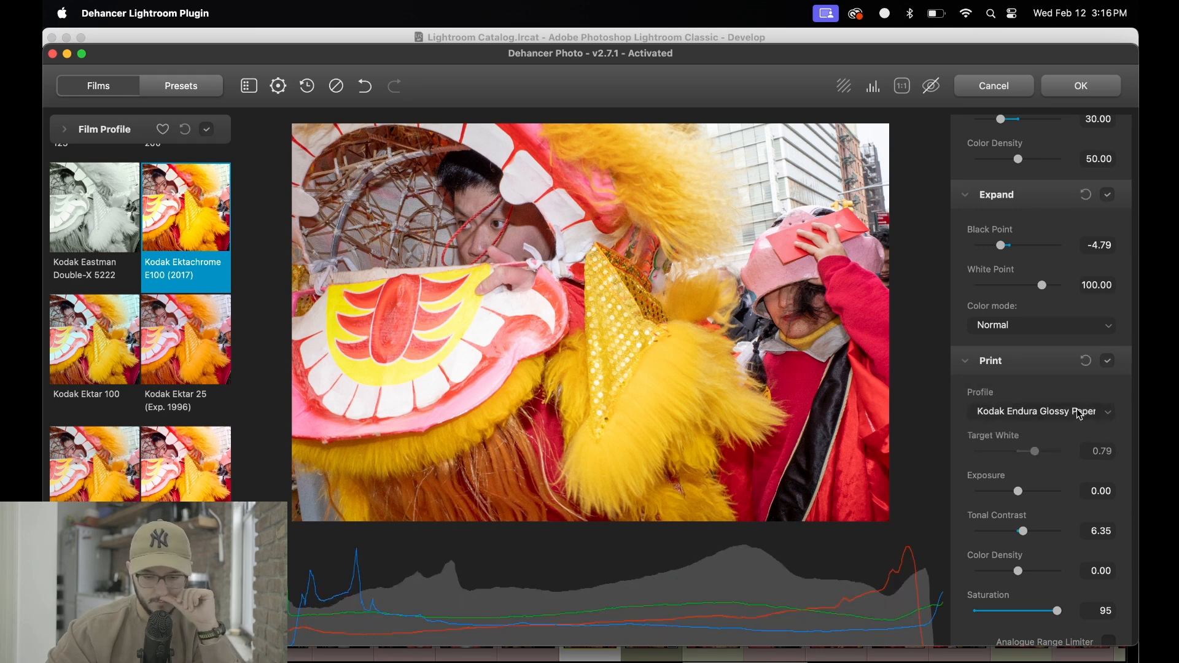
left_click(1089, 418)
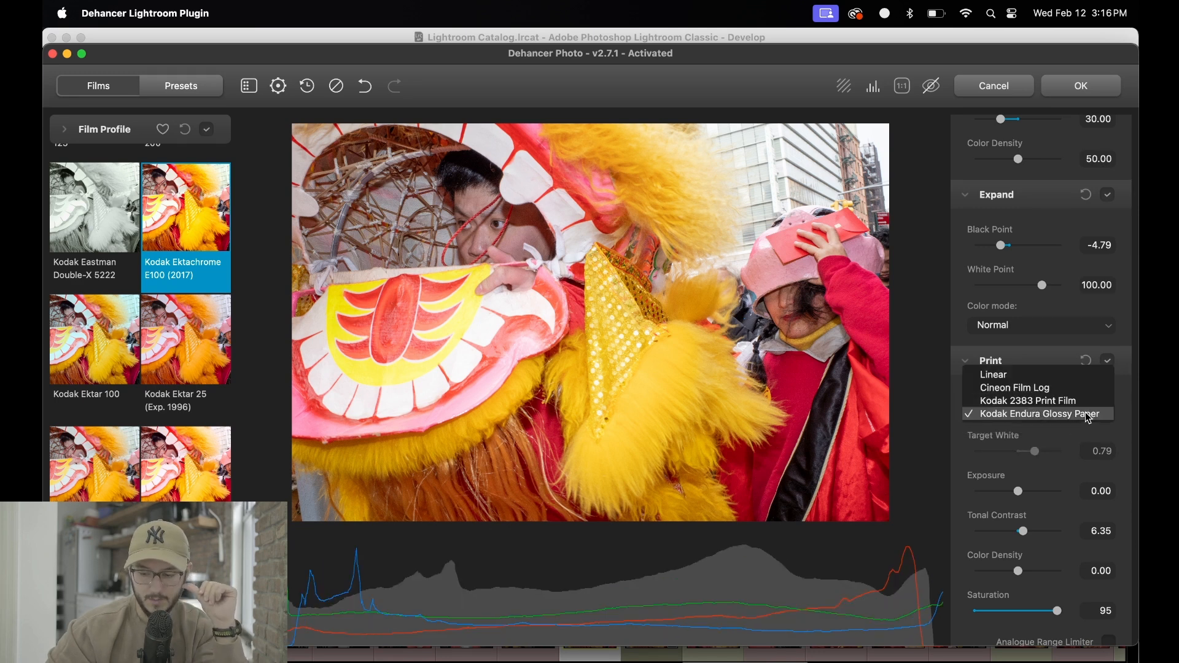
left_click(1090, 419)
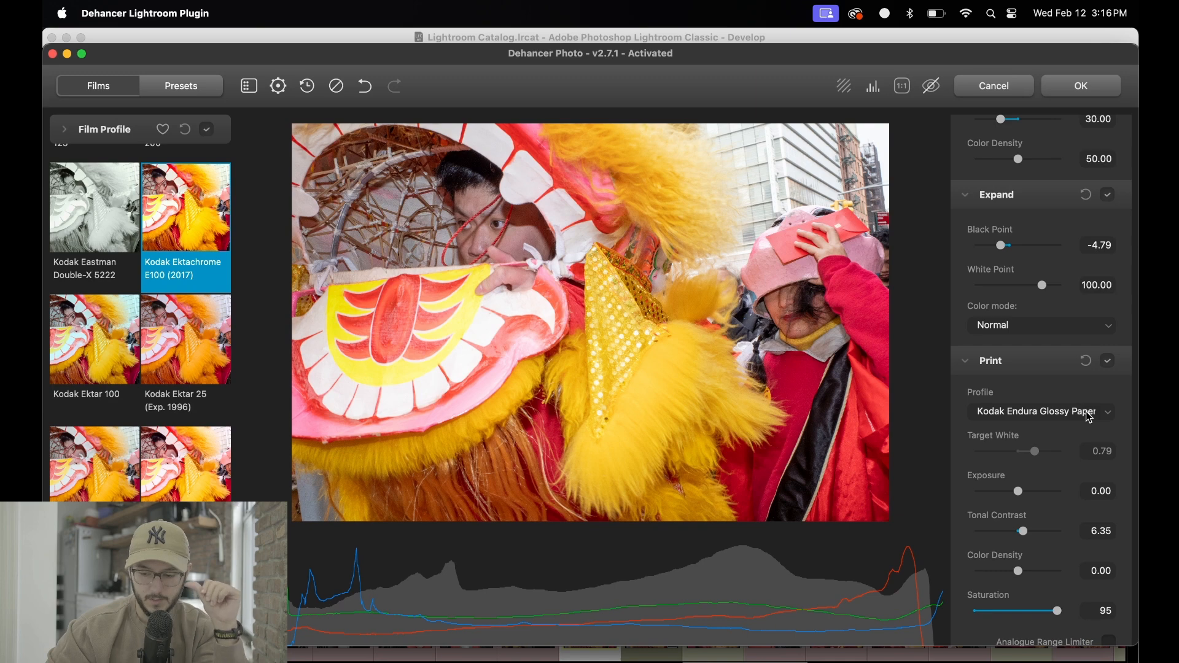
left_click(1091, 419)
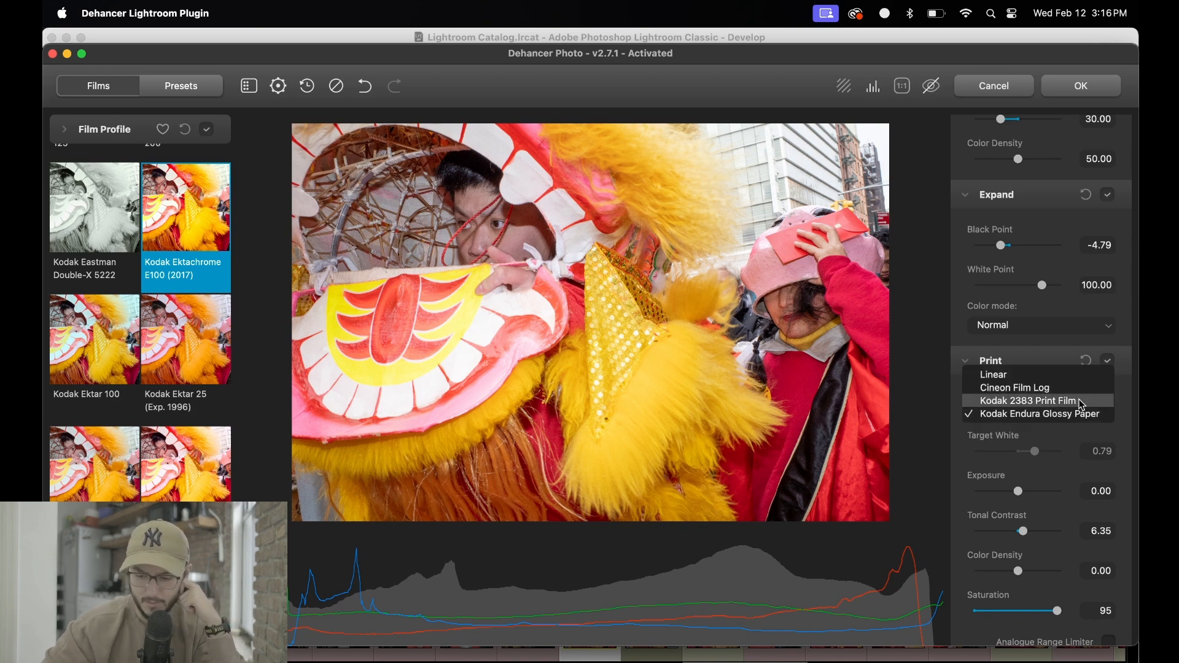
left_click(1084, 401)
left_click(933, 86)
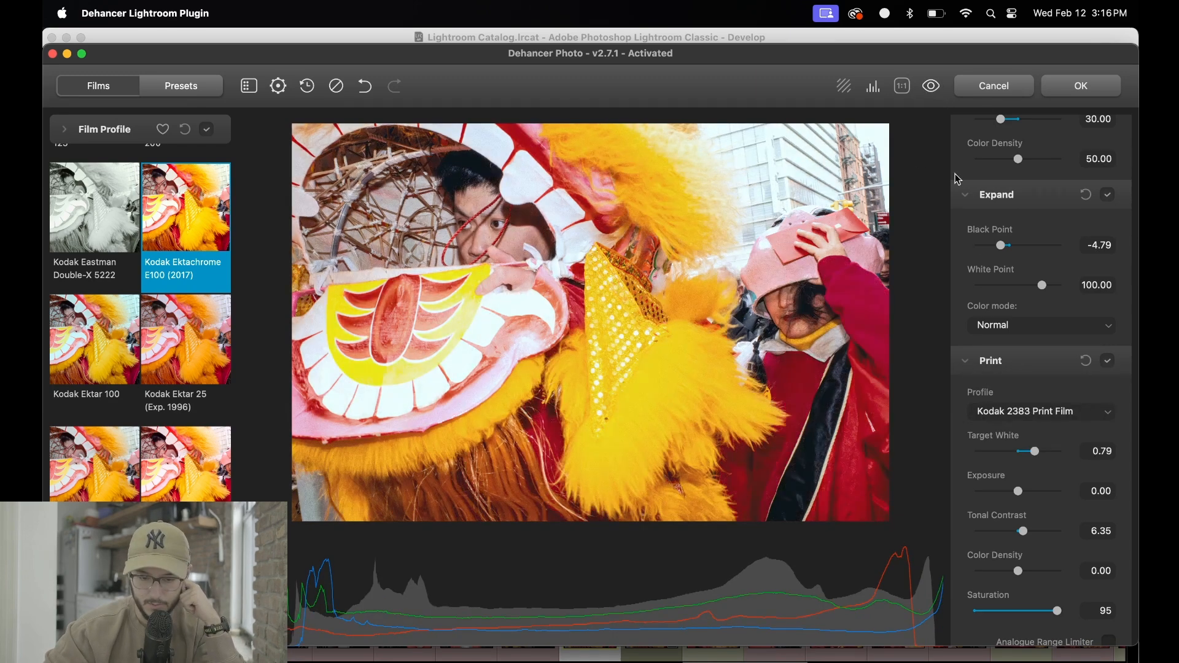
Compare the Kodak Endura Glossy Paper and Kodak 2383 Print Film profiles with the preview on, ending on Kodak 2383 Print Film.
left_click(1030, 415)
left_click(1032, 424)
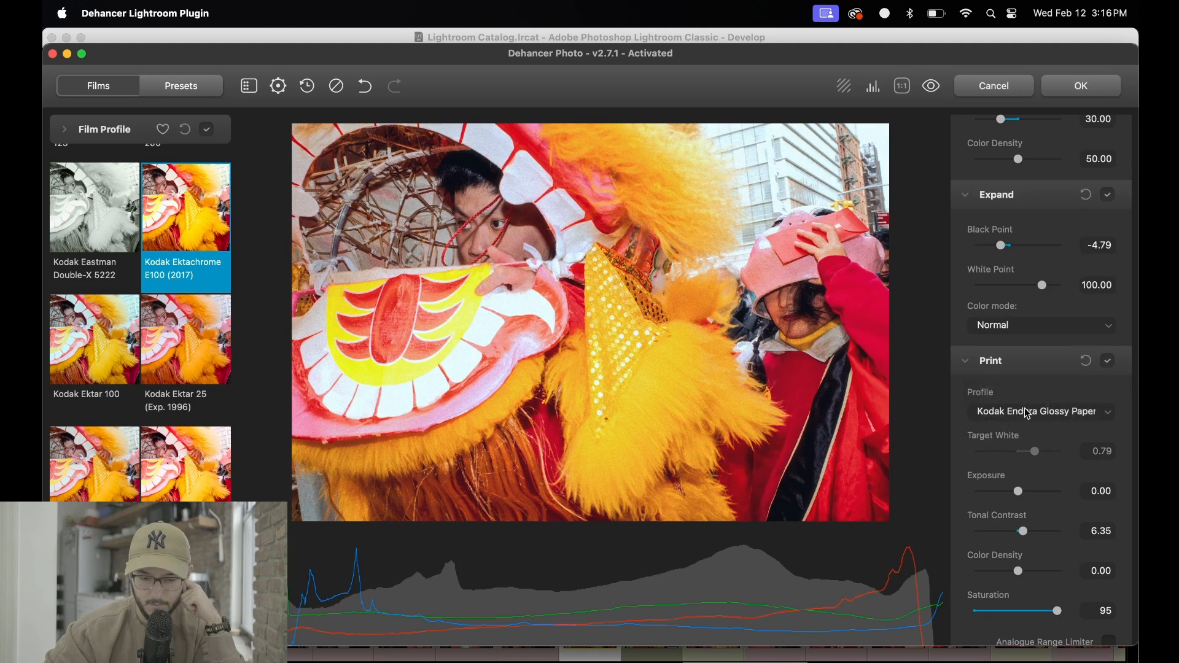
left_click(1050, 410)
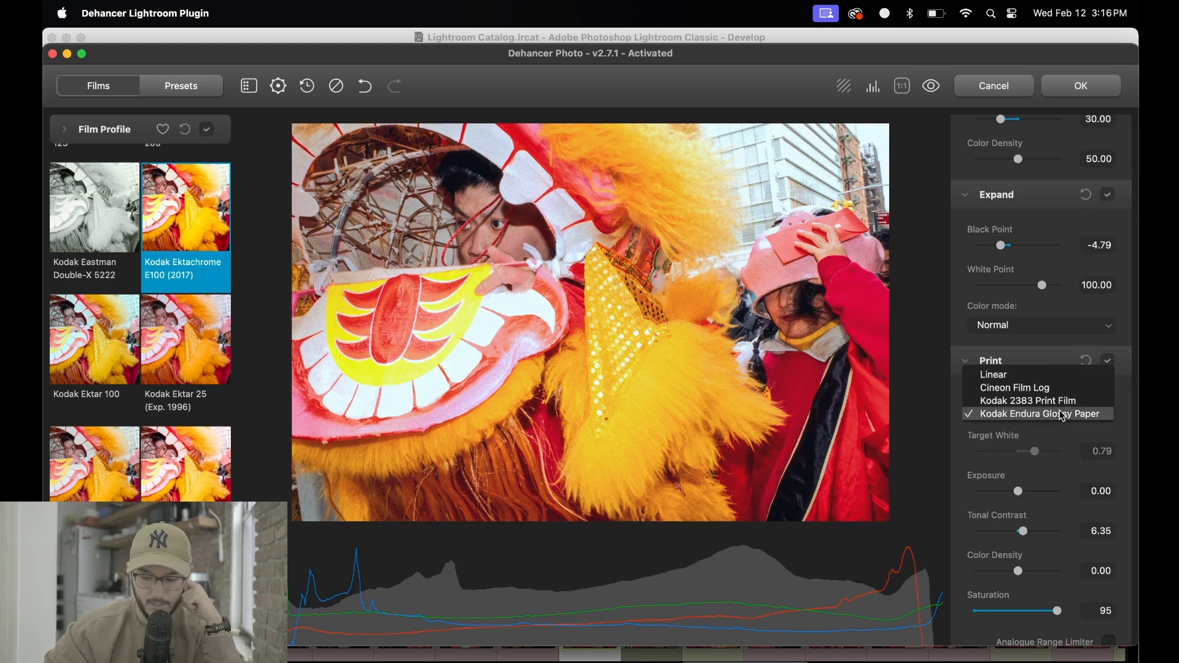
left_click(1070, 403)
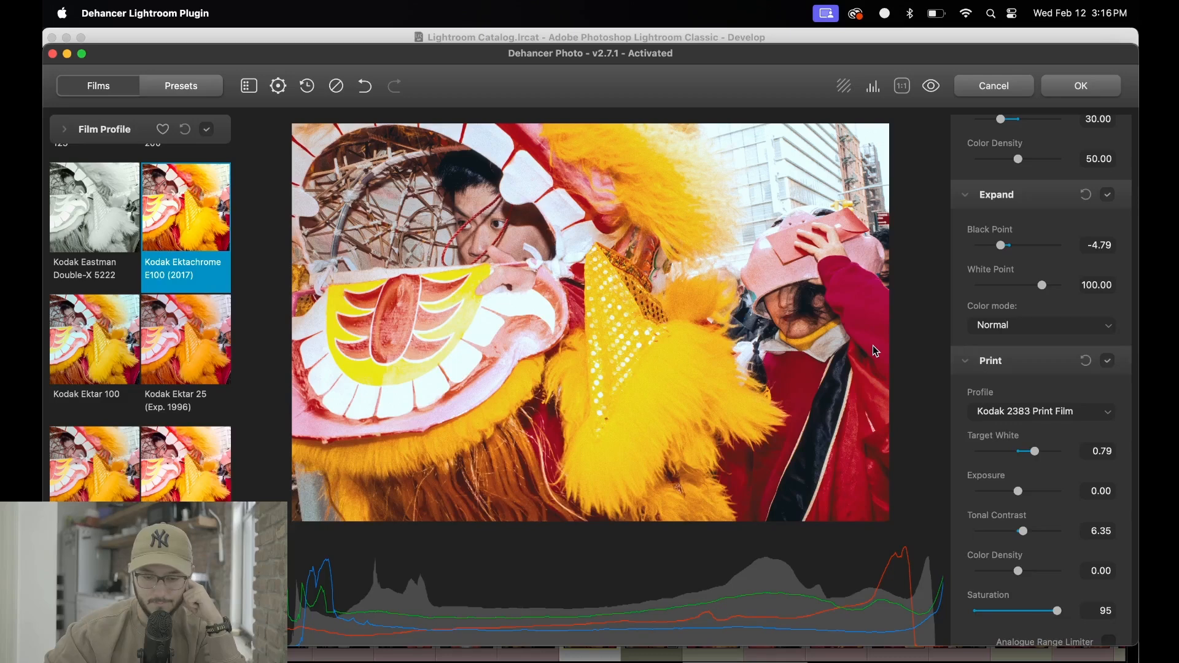
left_click(1047, 414)
left_click(1050, 428)
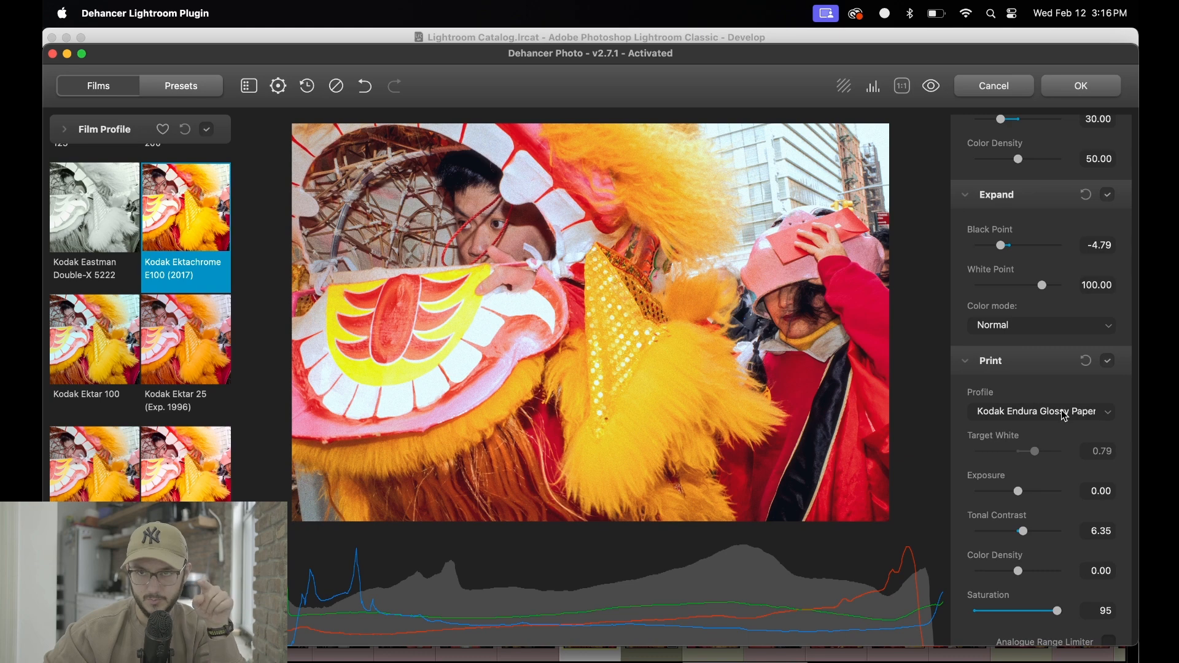
left_click(1067, 417)
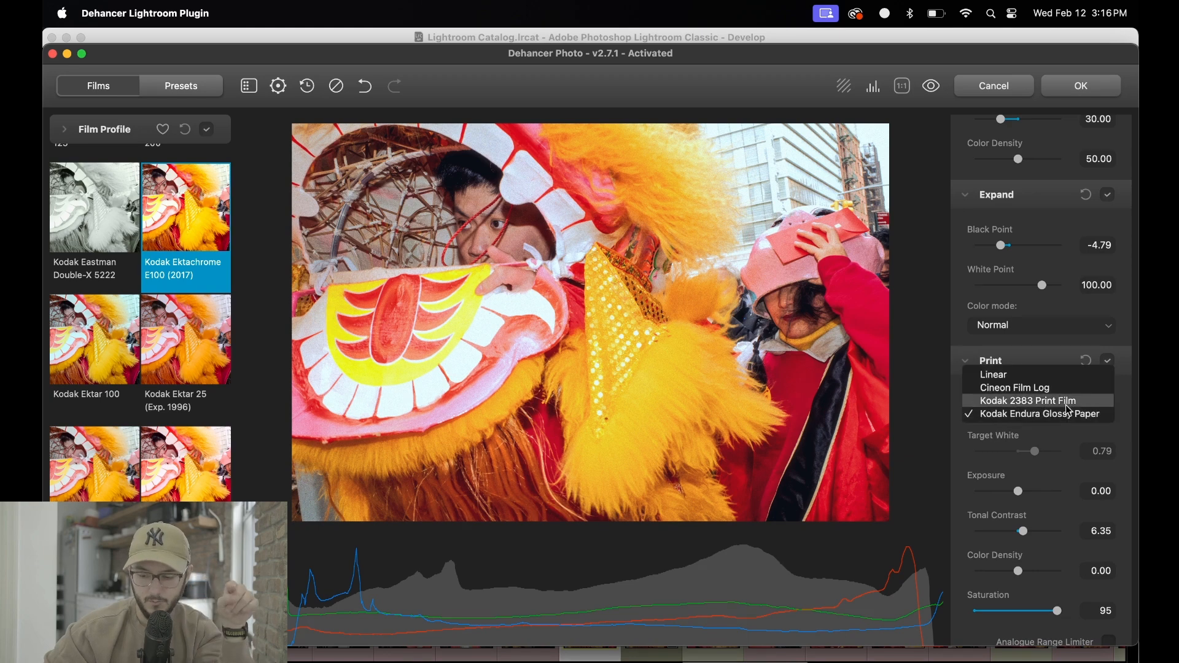
left_click(1072, 402)
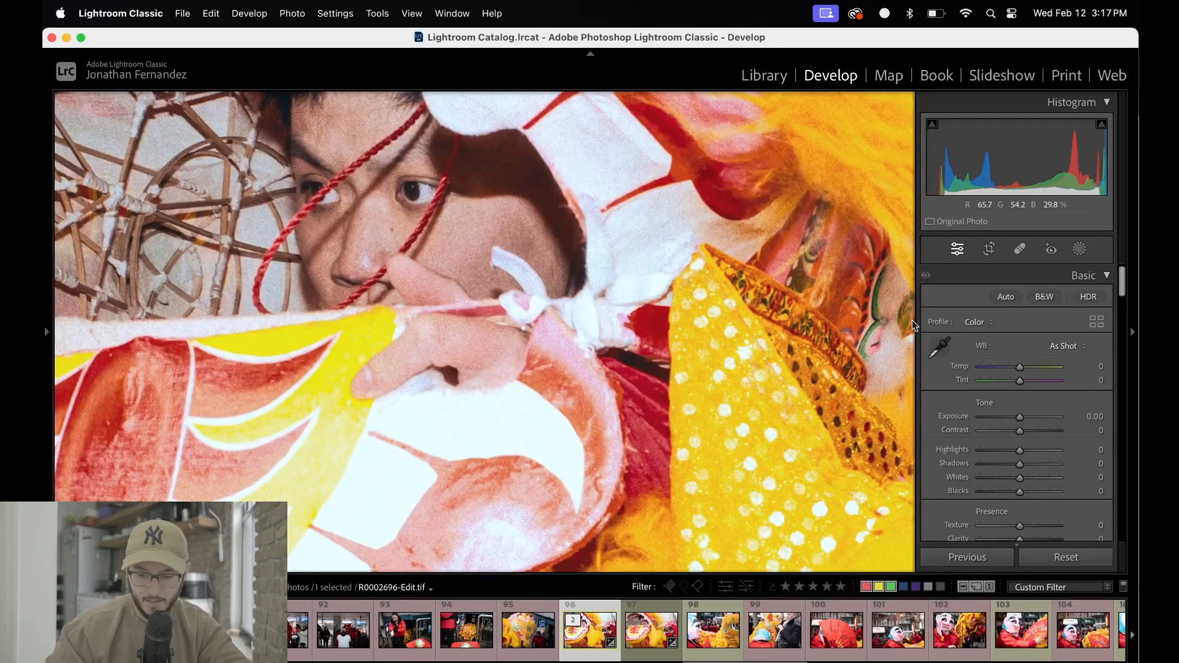
In Lightroom Classic, set R0002696-Edit.tif's Sharpening Amount to 100 and Masking to 82, and view the whole photo.
scroll(983, 341, "down", 15)
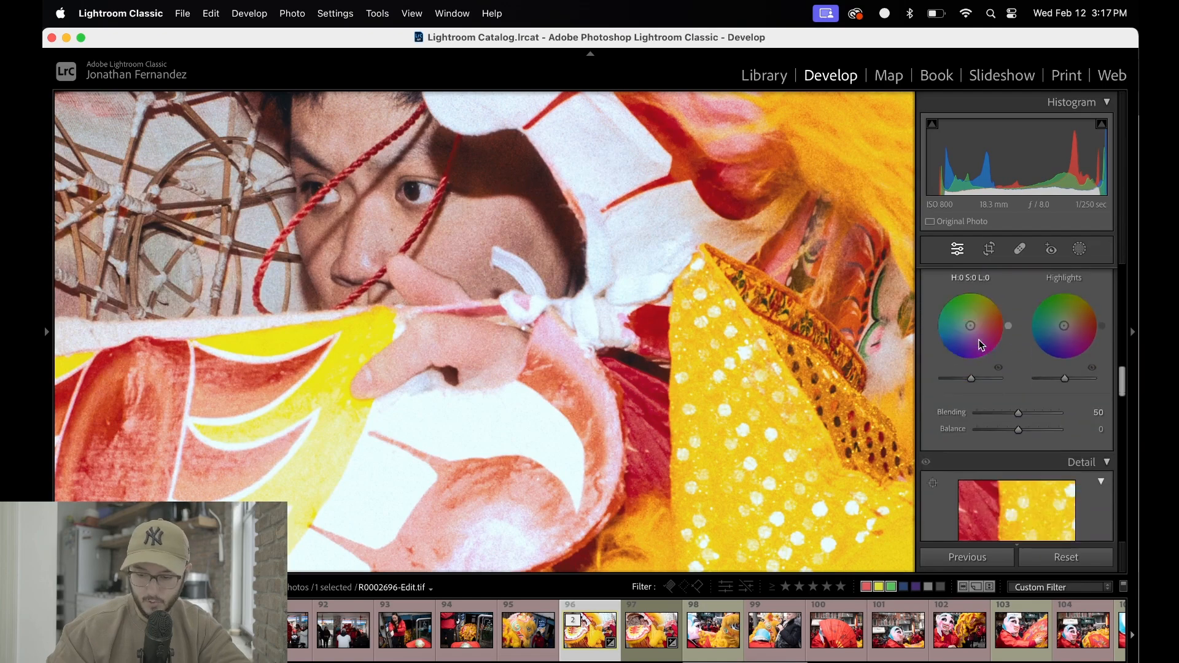
left_click(1033, 324)
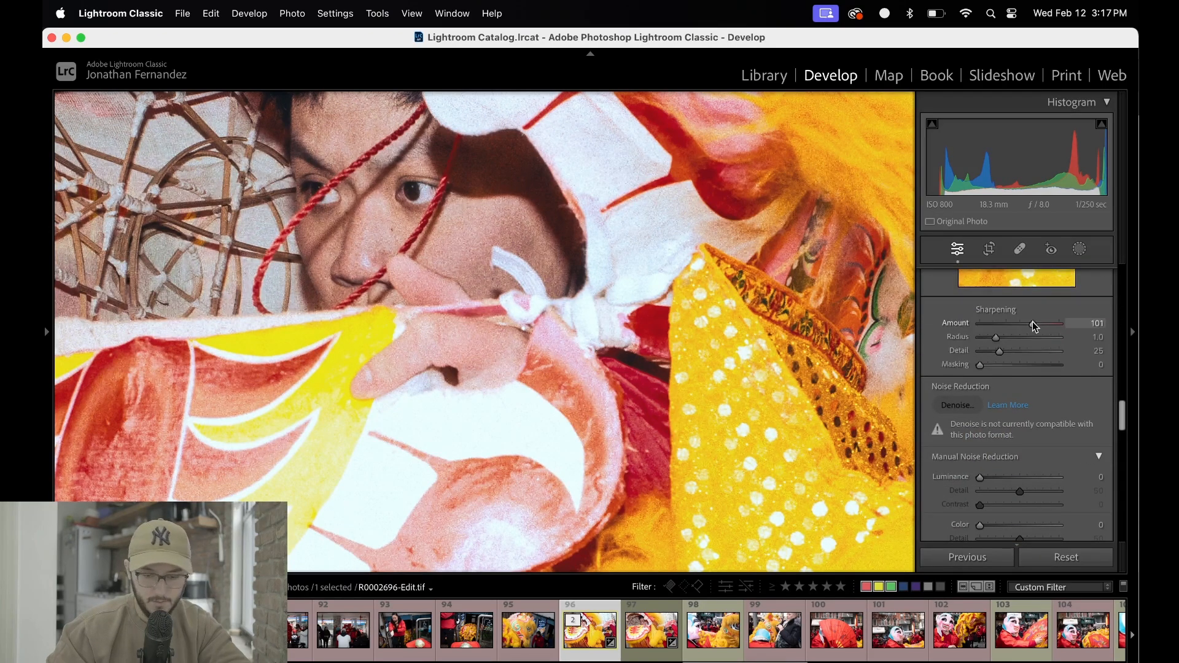
left_click(1033, 324)
left_click_drag(980, 365, 1046, 385)
left_click(814, 343)
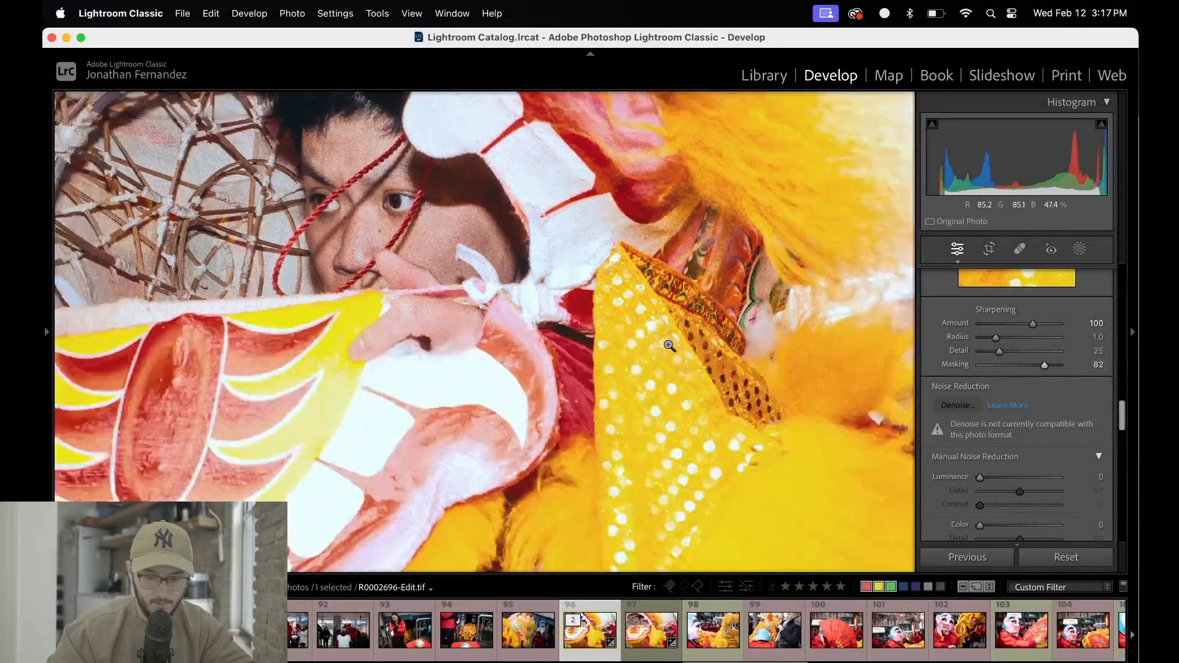
scroll(953, 307, "up", 5)
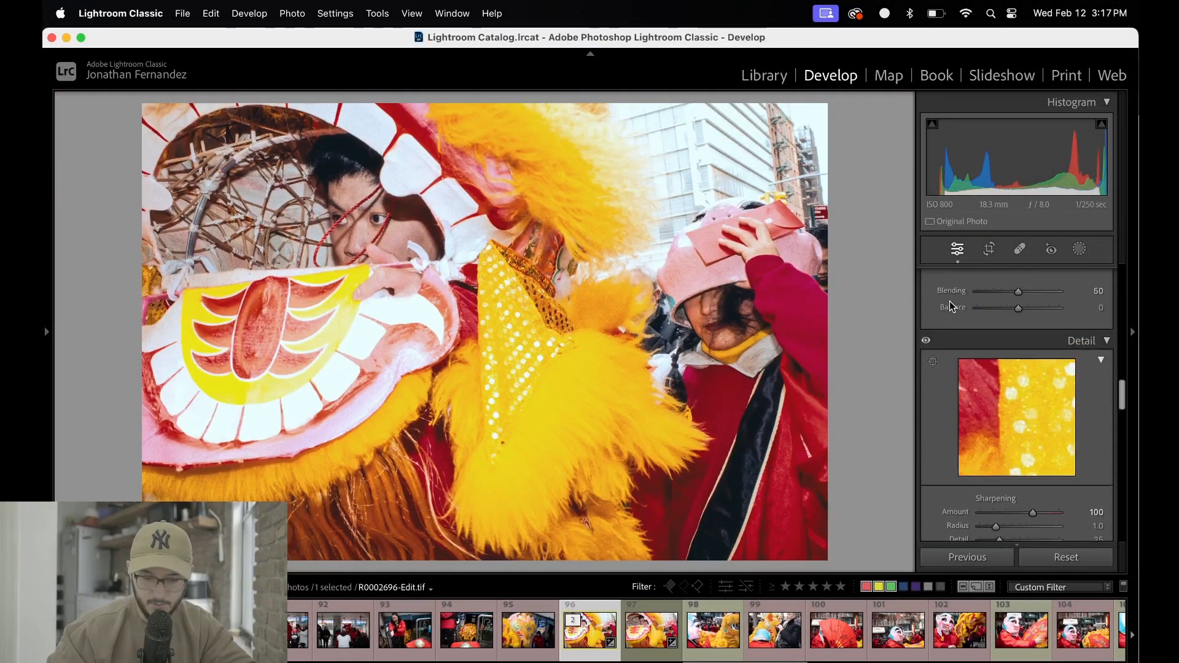